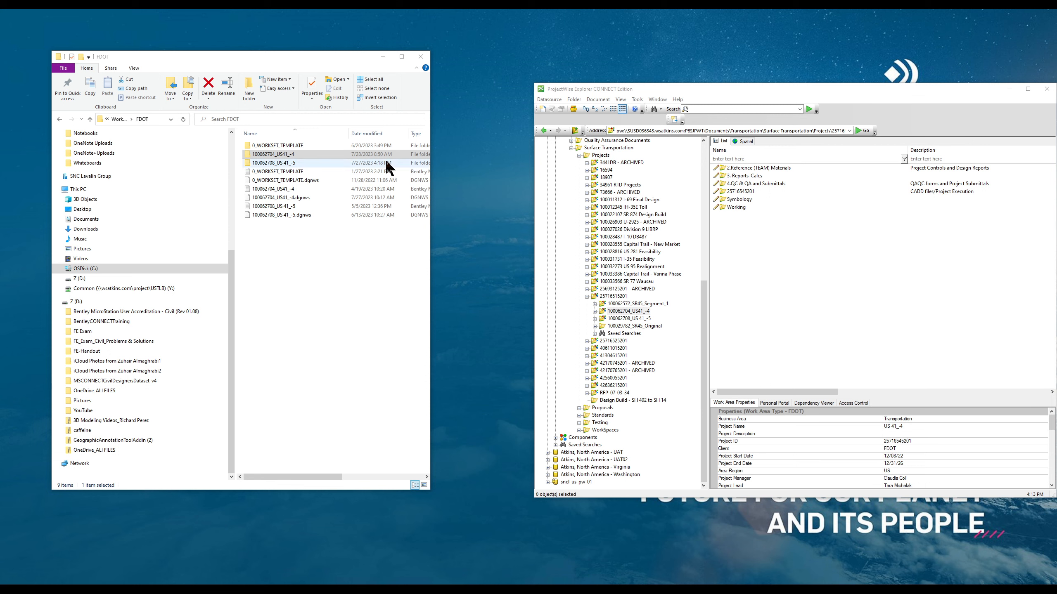
{"action": "left_click", "coordinate": [374, 309]}
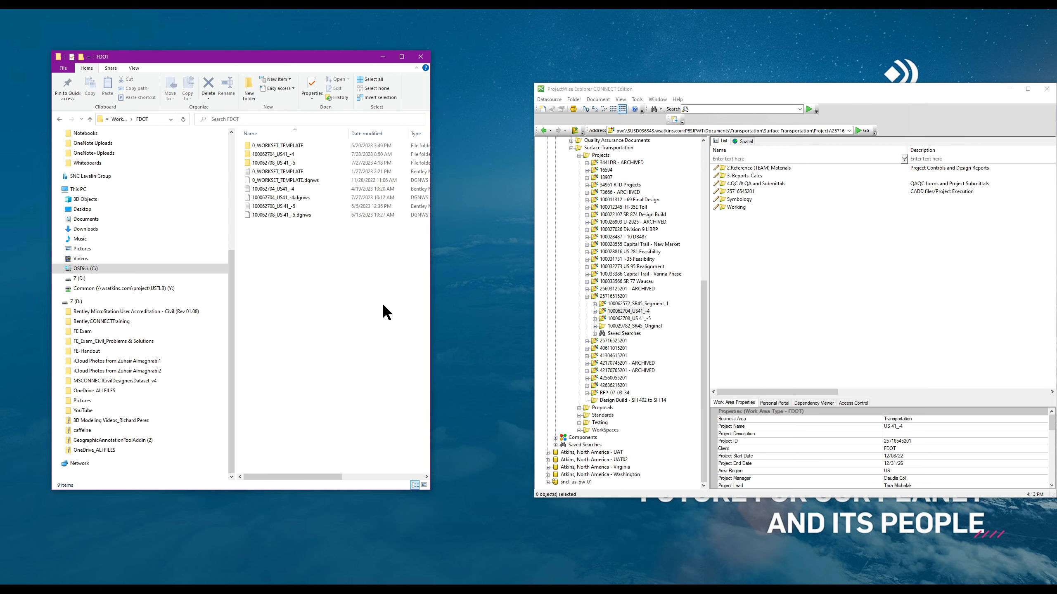
{"action": "left_click_drag", "start_coordinate": [665, 89], "coordinate": [595, 75]}
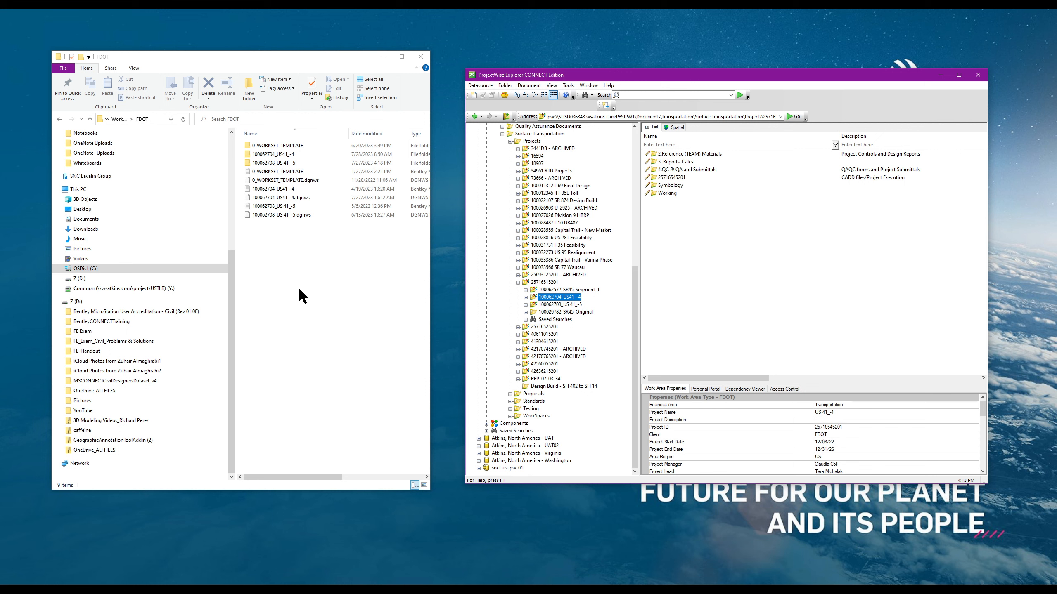
{"action": "double_click", "coordinate": [678, 179]}
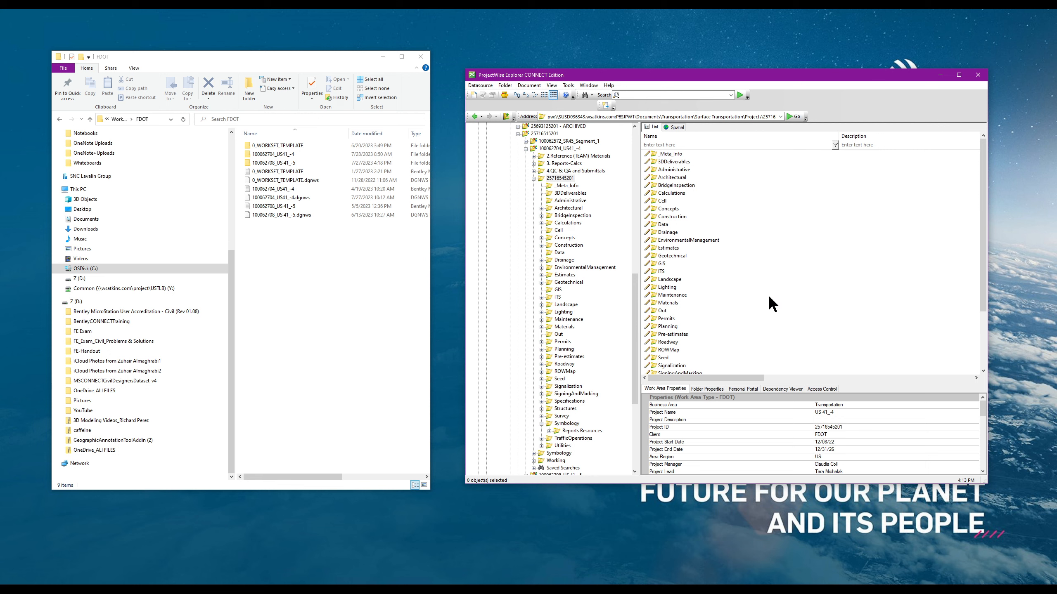
{"action": "left_click", "coordinate": [321, 273]}
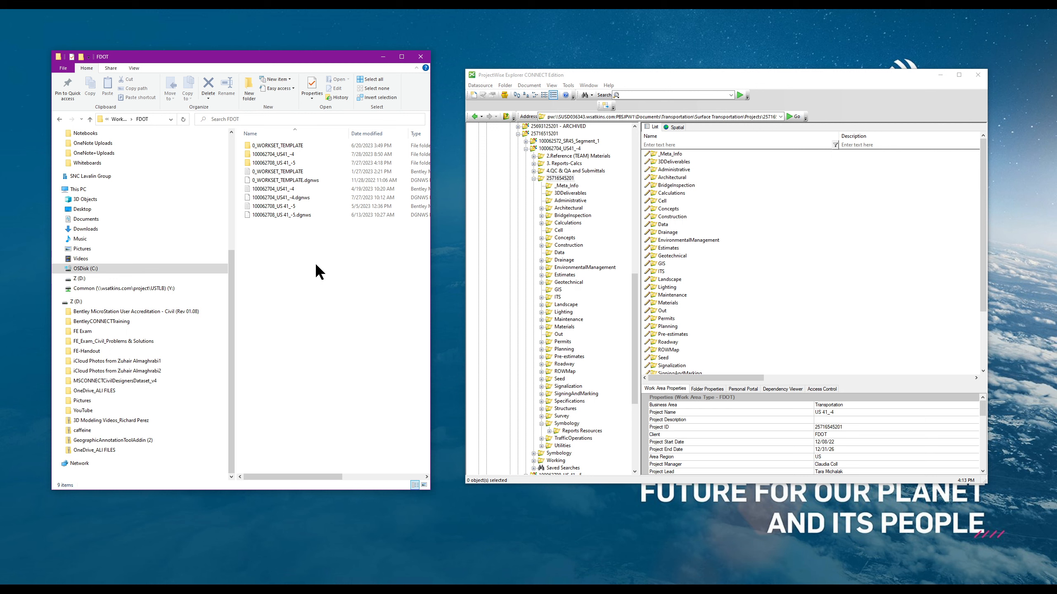
{"action": "left_click", "coordinate": [287, 155]}
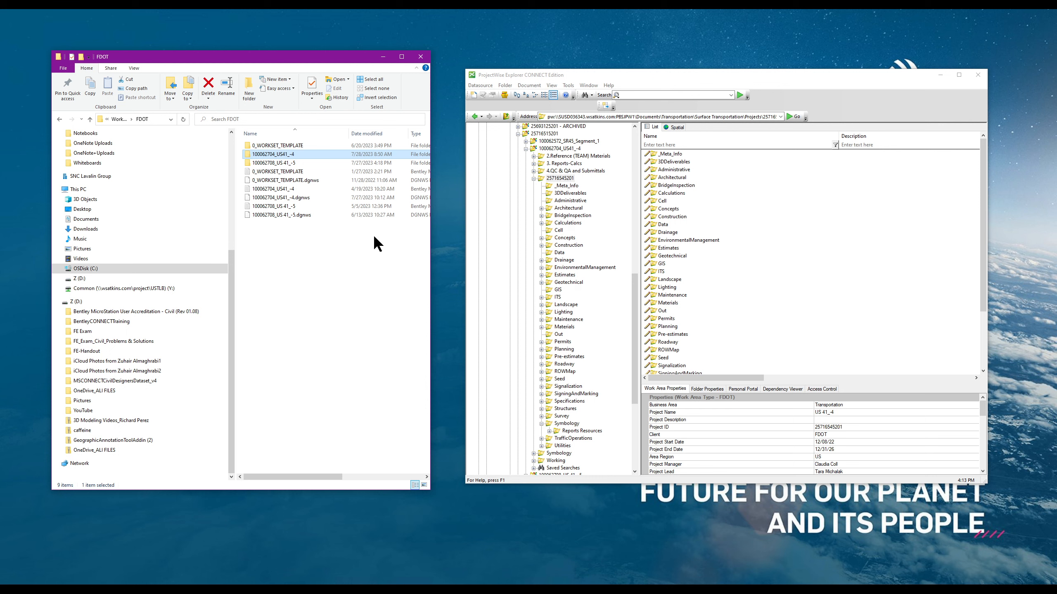
{"action": "left_click", "coordinate": [303, 255]}
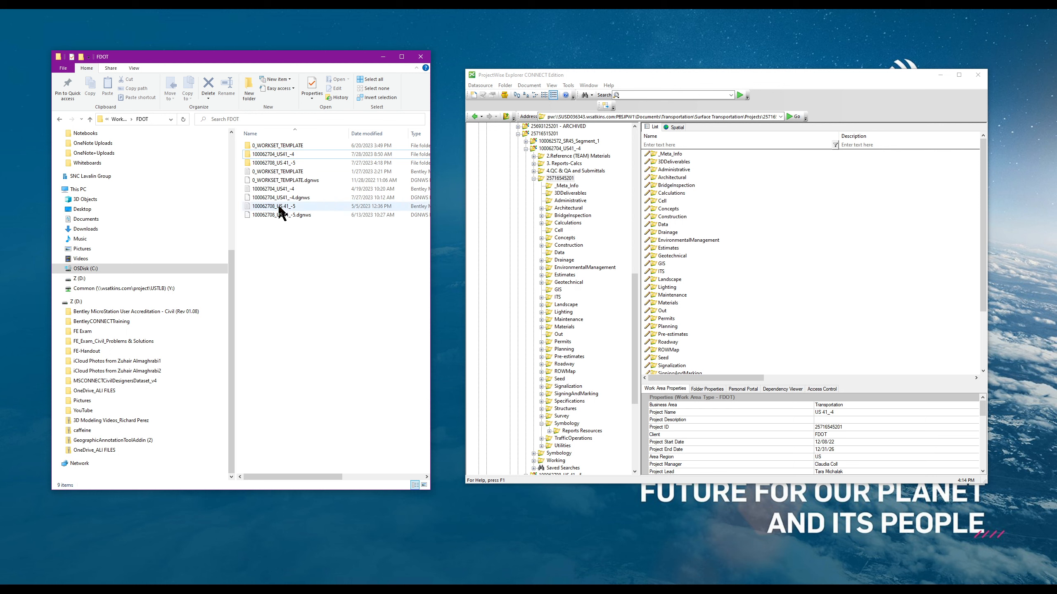
{"action": "left_click", "coordinate": [297, 153]}
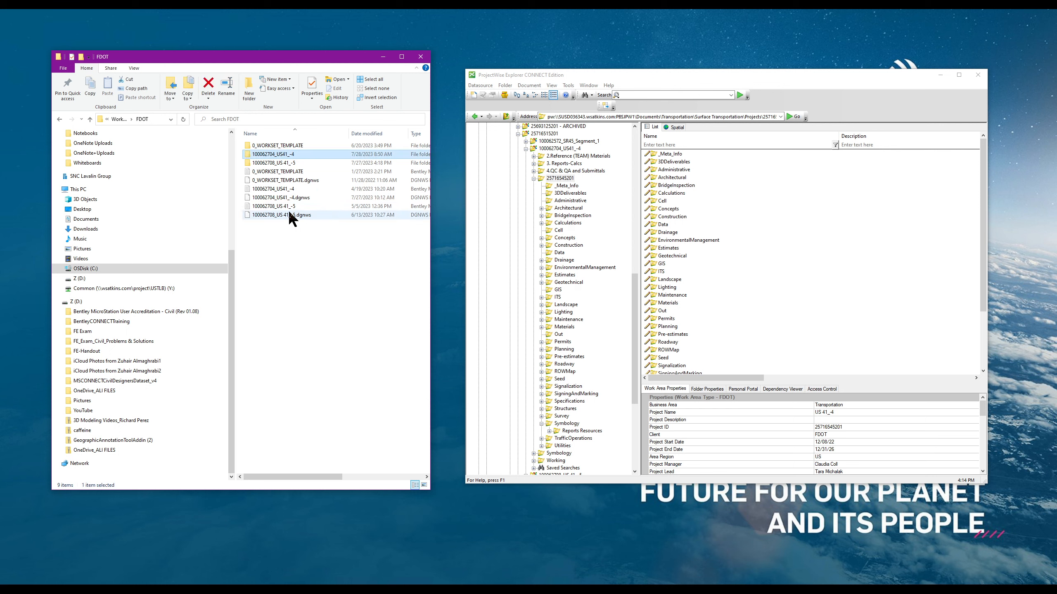
{"action": "left_click", "coordinate": [298, 189]}
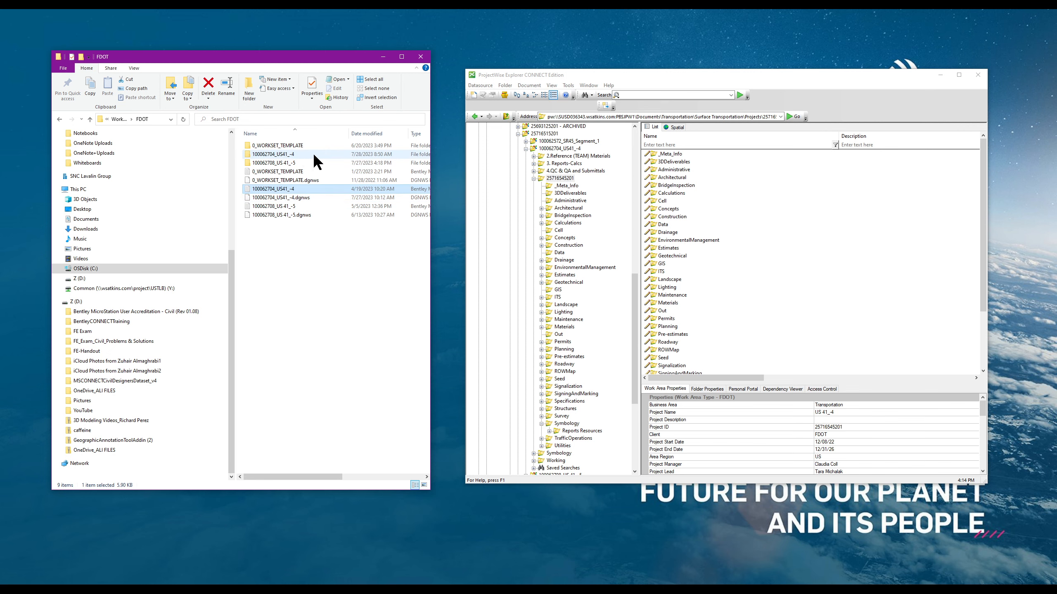
Open the Roadway folder of 100062704_US41_-4 both in the local FDOT worksets and in ProjectWise Explorer.
{"action": "left_click_drag", "start_coordinate": [308, 67], "coordinate": [301, 117]}
{"action": "double_click", "coordinate": [278, 204]}
{"action": "double_click", "coordinate": [256, 395]}
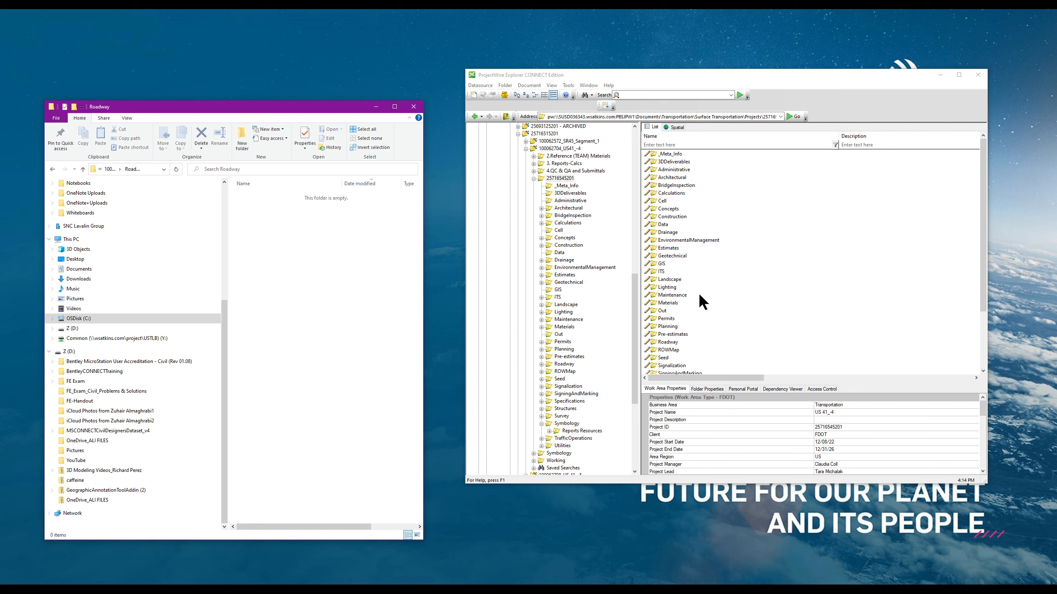
{"action": "double_click", "coordinate": [675, 342]}
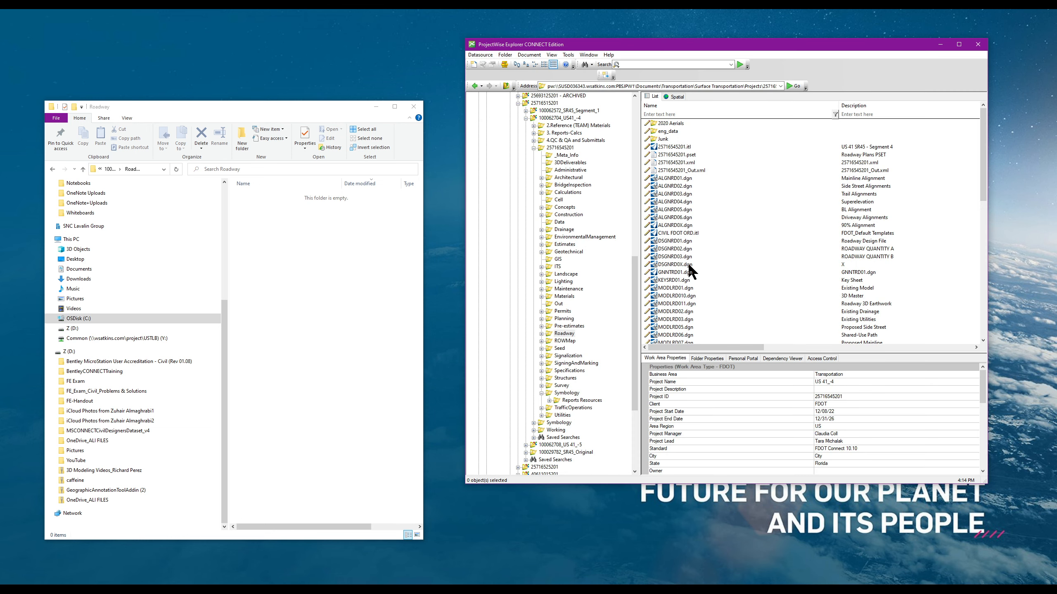
{"action": "scroll", "coordinate": [689, 263], "scroll_direction": "down", "scroll_amount": 2}
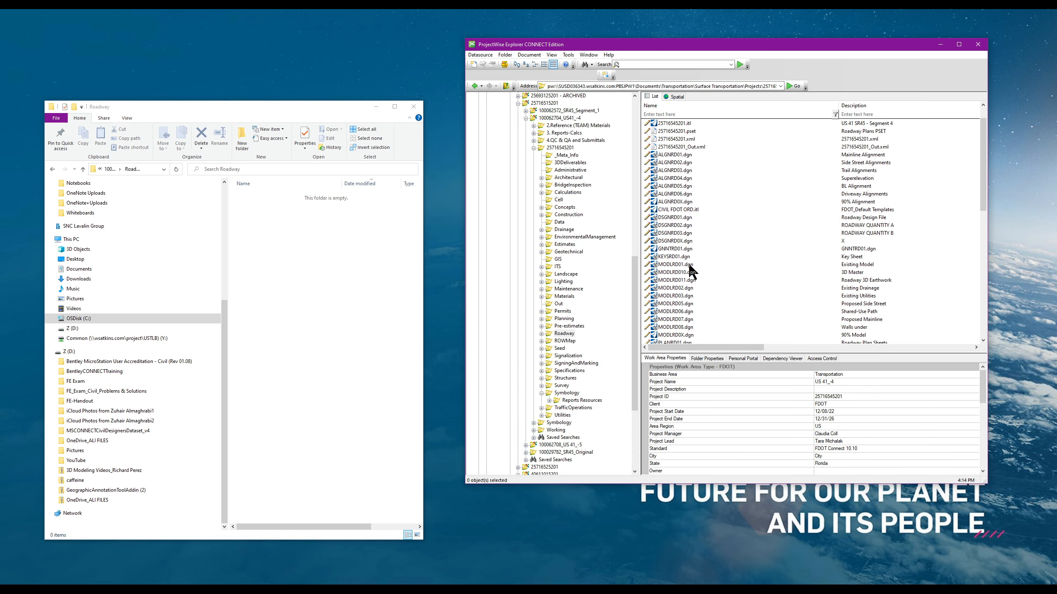
Select the model files MODLRD01, MODLRD02, MODLRD03, MODLRD05, MODLRD06 and MODLRD07 in the ProjectWise Roadway folder.
{"action": "left_click", "coordinate": [850, 256]}
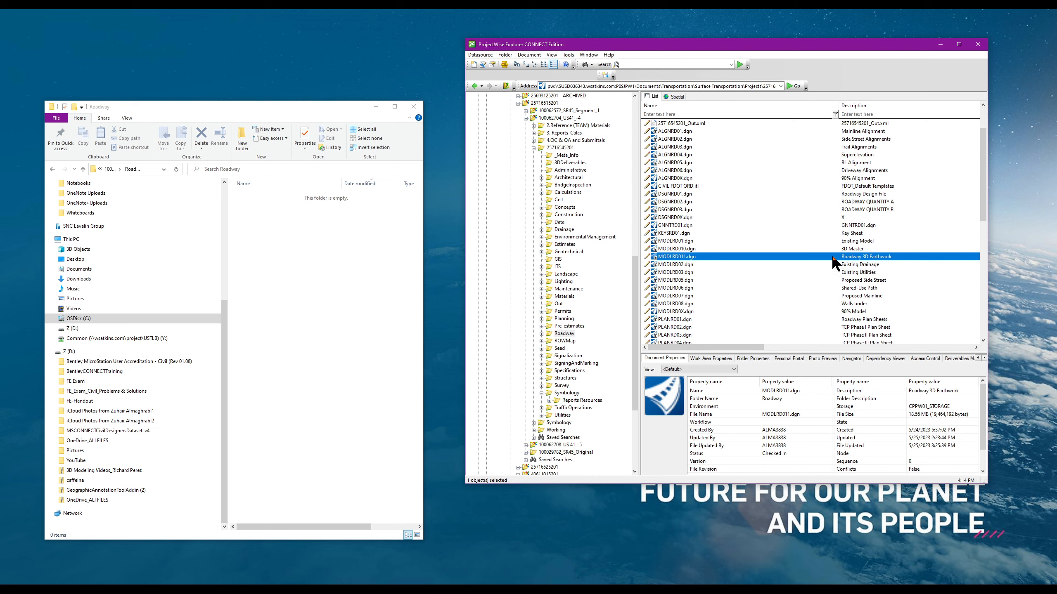
{"action": "left_click", "coordinate": [679, 248]}
{"action": "left_click", "coordinate": [679, 241]}
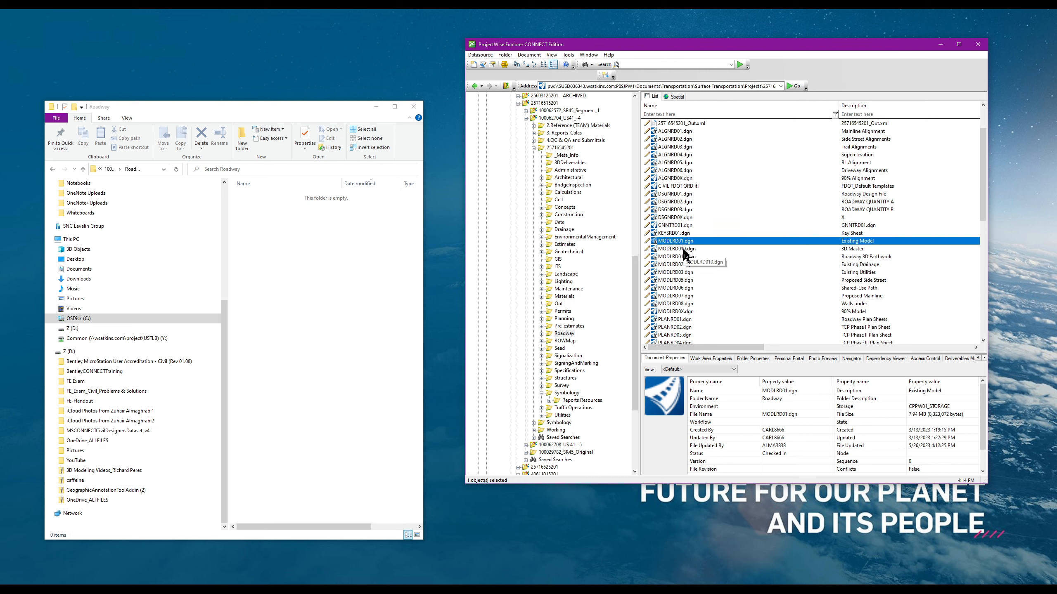
{"action": "left_click", "coordinate": [680, 295]}
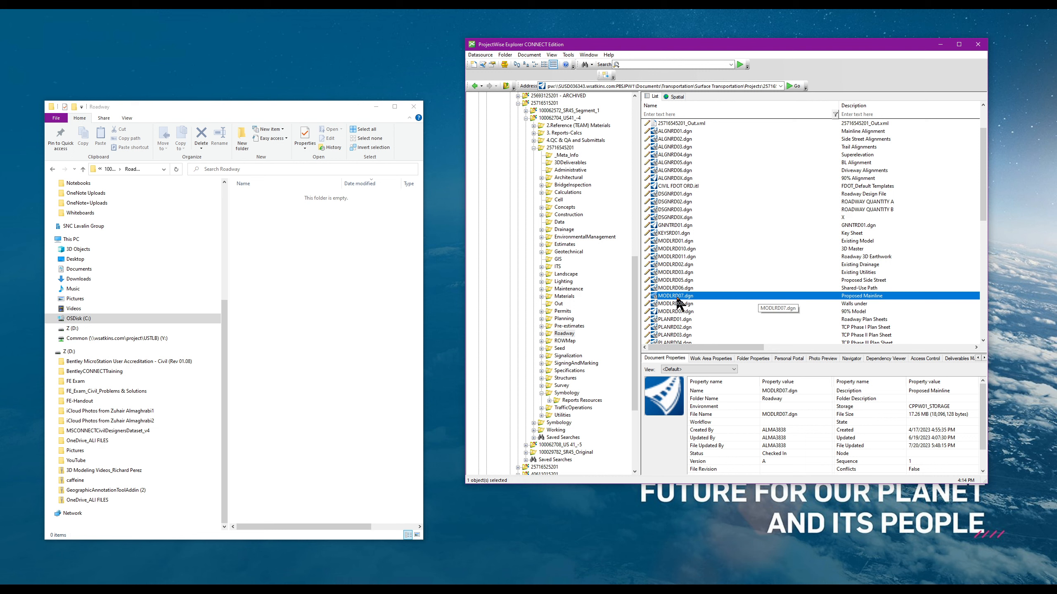
{"action": "key", "text": "shift+Up"}
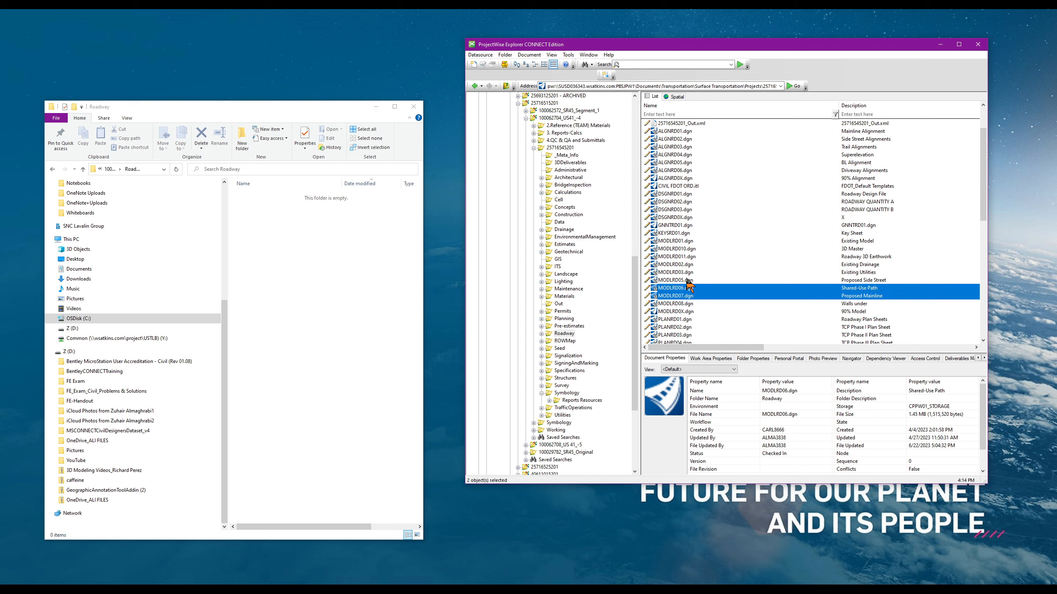
{"action": "key", "text": "shift+Up"}
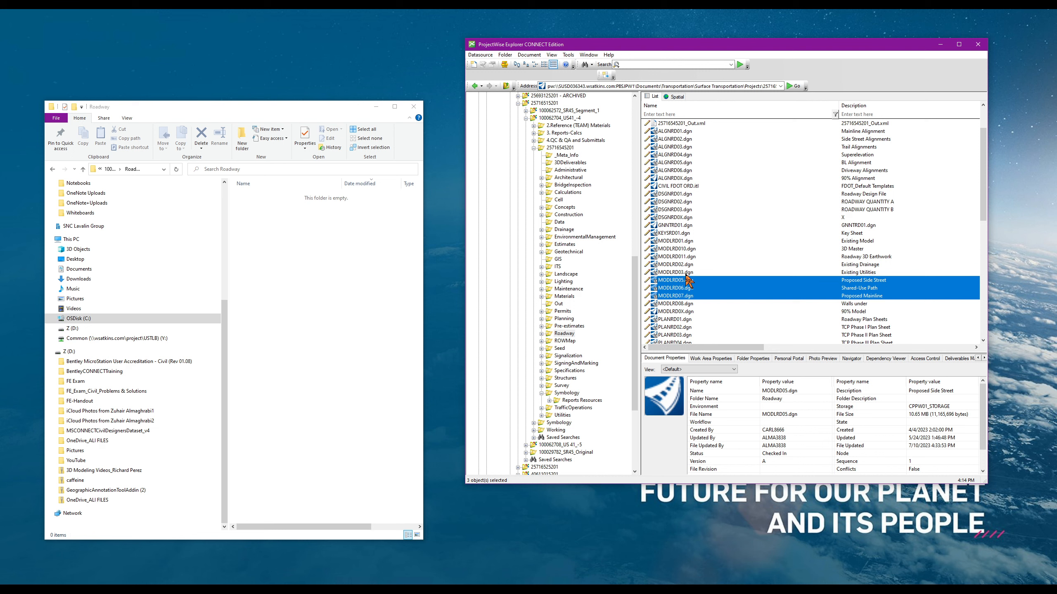
{"action": "left_click", "coordinate": [683, 265], "text": "ctrl"}
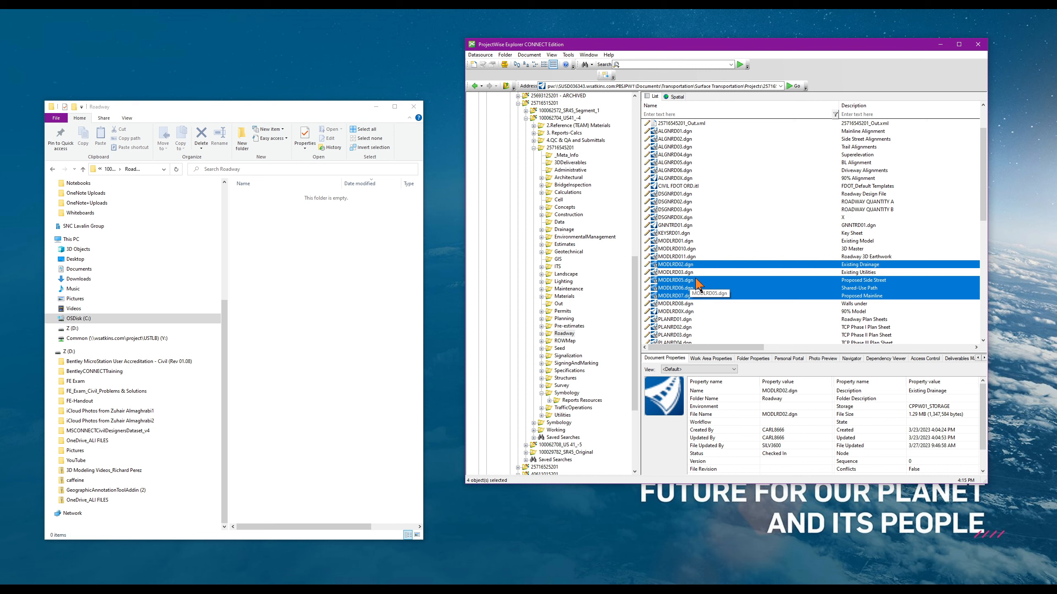
{"action": "left_click", "coordinate": [707, 273], "text": "ctrl"}
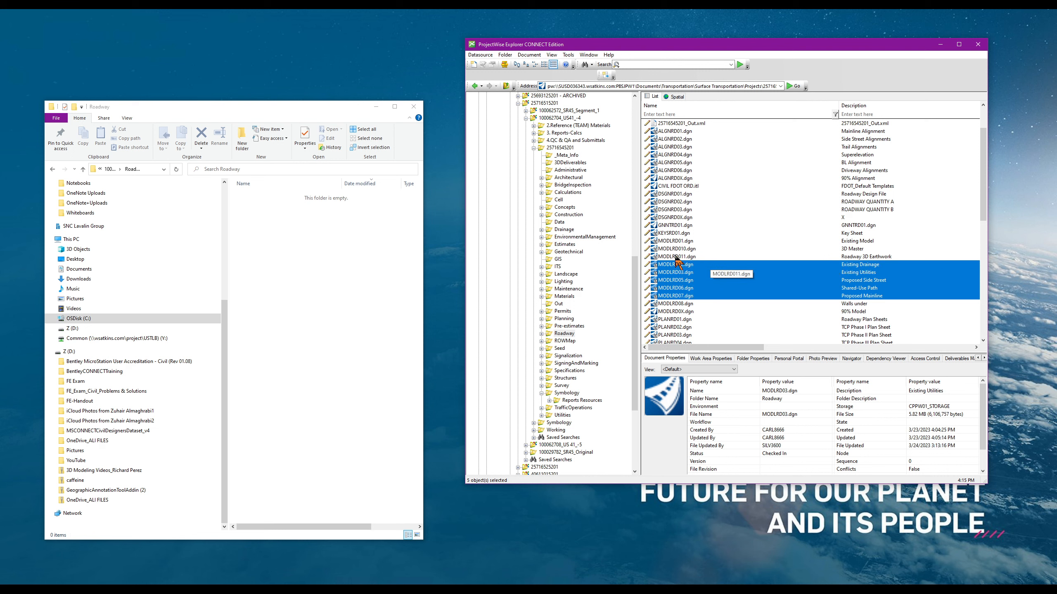
{"action": "left_click", "coordinate": [686, 242], "text": "ctrl"}
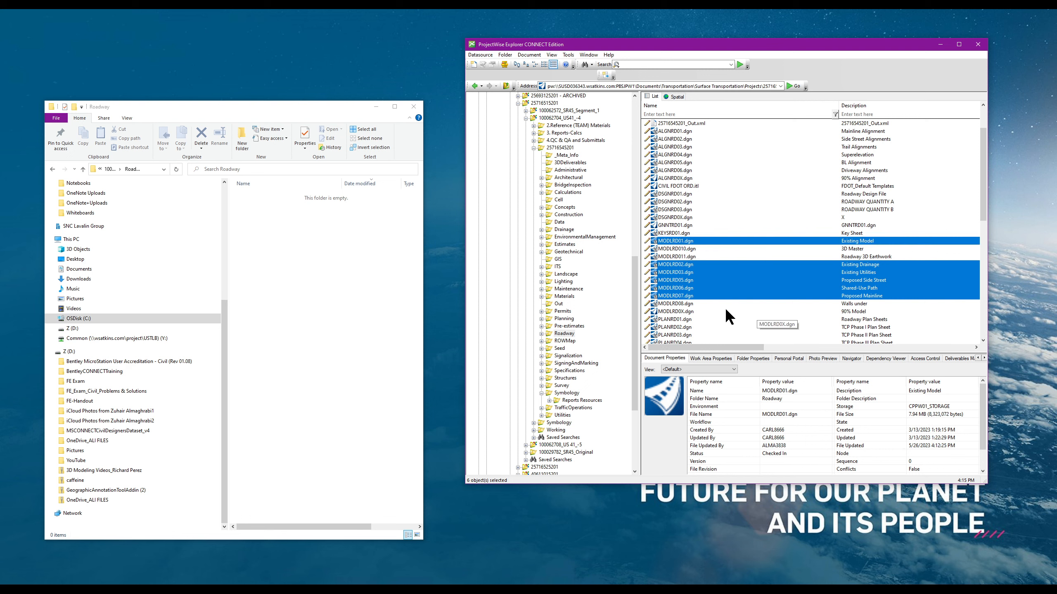
Export the selected model files with Send to Folder as unmanaged copies to C:\Worksets\FDOT\100062704_US41_-4\Roadway.
{"action": "right_click", "coordinate": [684, 283]}
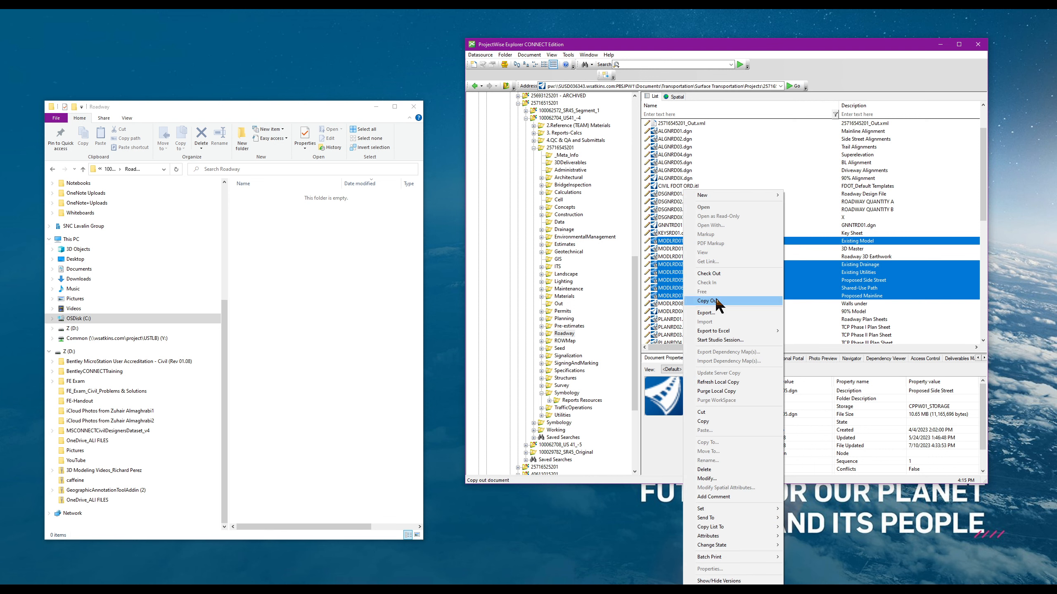
{"action": "left_click", "coordinate": [720, 313]}
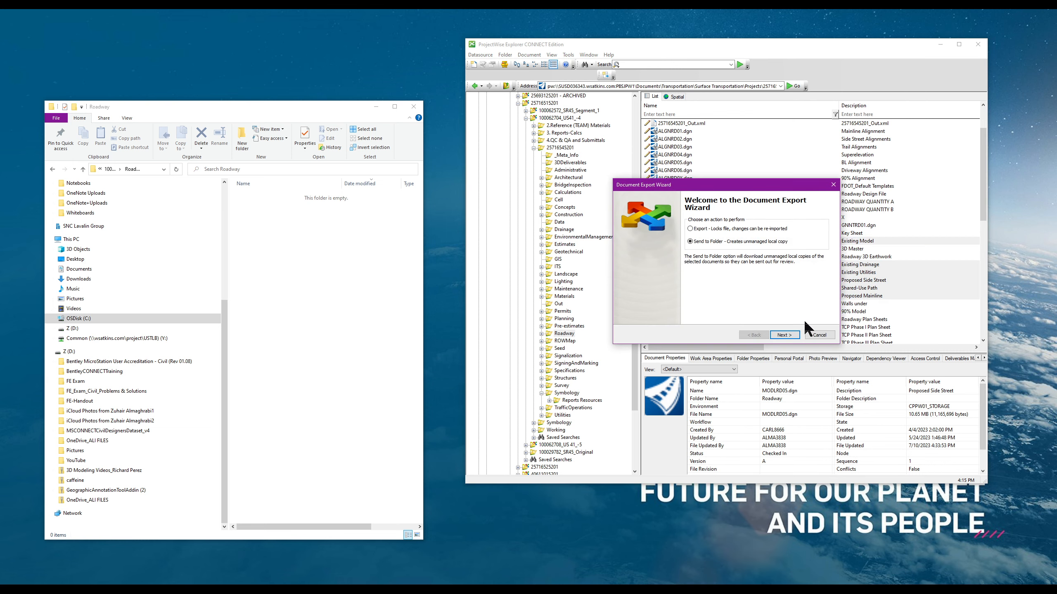
{"action": "left_click", "coordinate": [784, 335]}
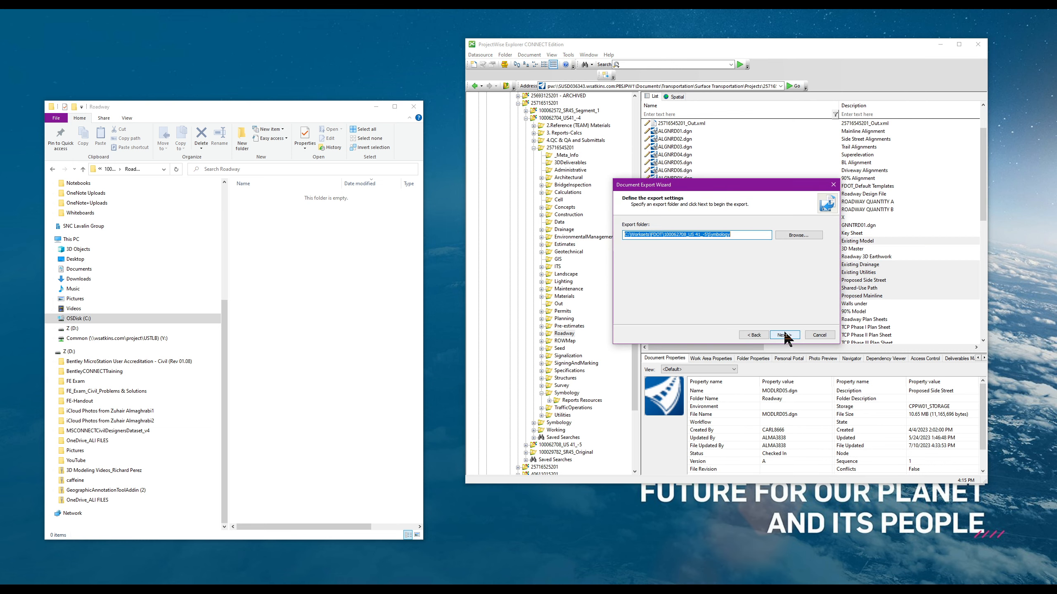
{"action": "left_click", "coordinate": [801, 235]}
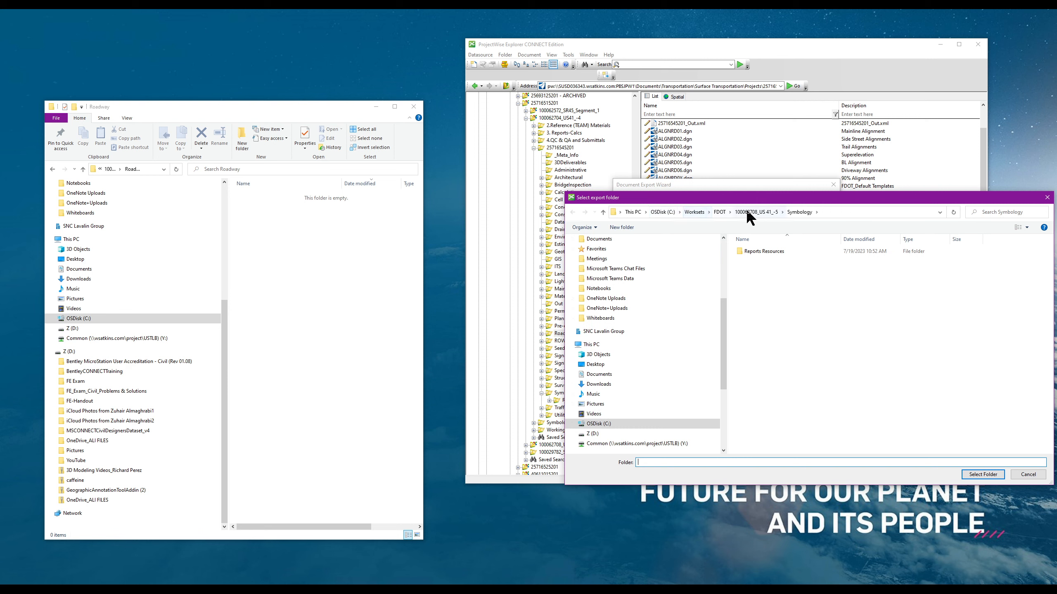
{"action": "left_click", "coordinate": [719, 212]}
{"action": "double_click", "coordinate": [767, 260]}
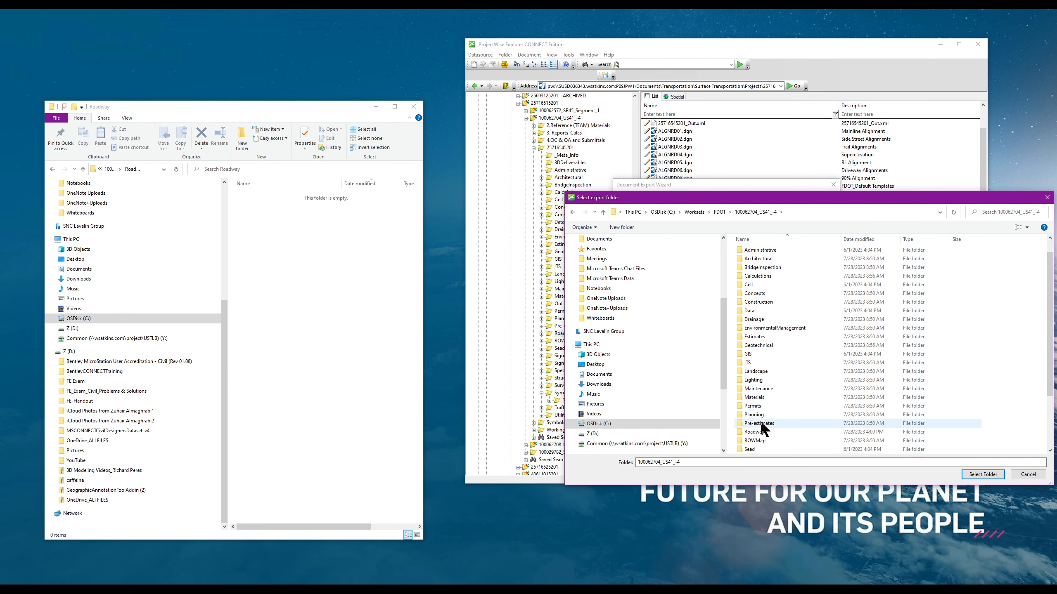
{"action": "double_click", "coordinate": [757, 431]}
{"action": "left_click", "coordinate": [983, 475]}
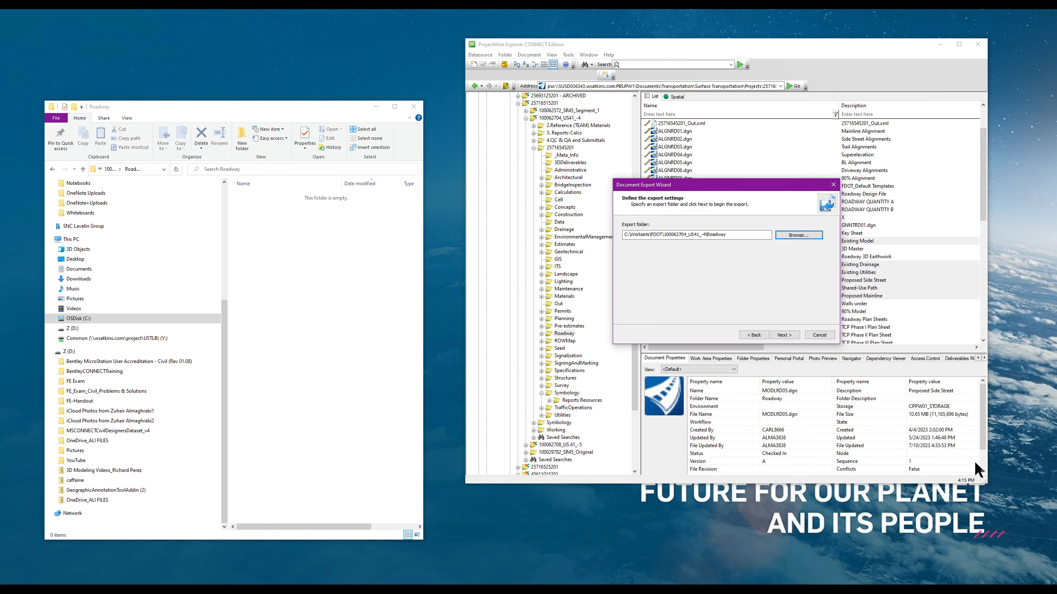
{"action": "left_click", "coordinate": [782, 335]}
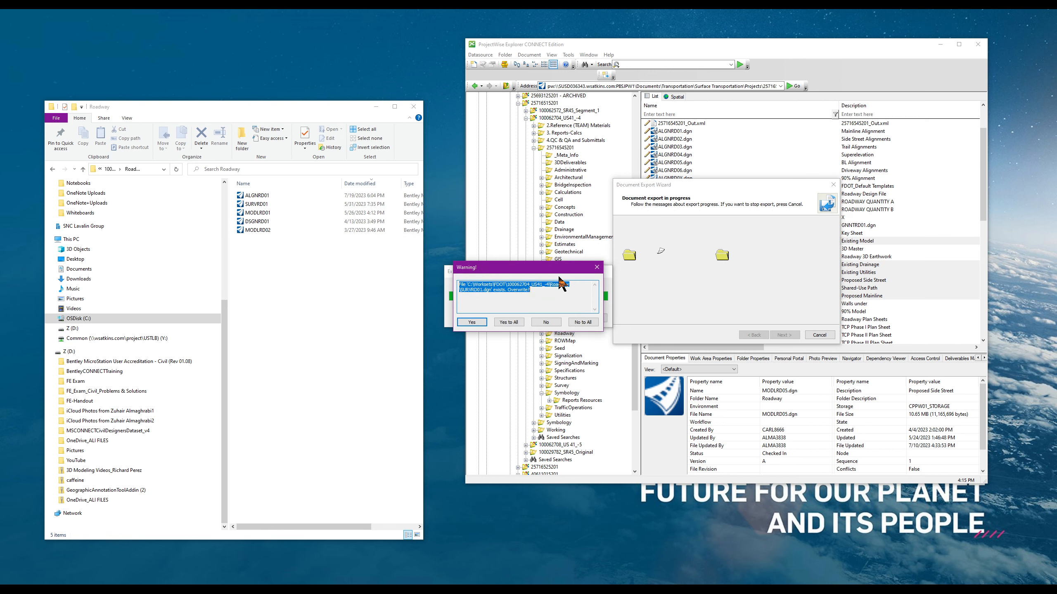
Decline overwriting each file that already exists in the local Roadway folder and finish the document export.
{"action": "left_click_drag", "start_coordinate": [539, 272], "coordinate": [515, 194]}
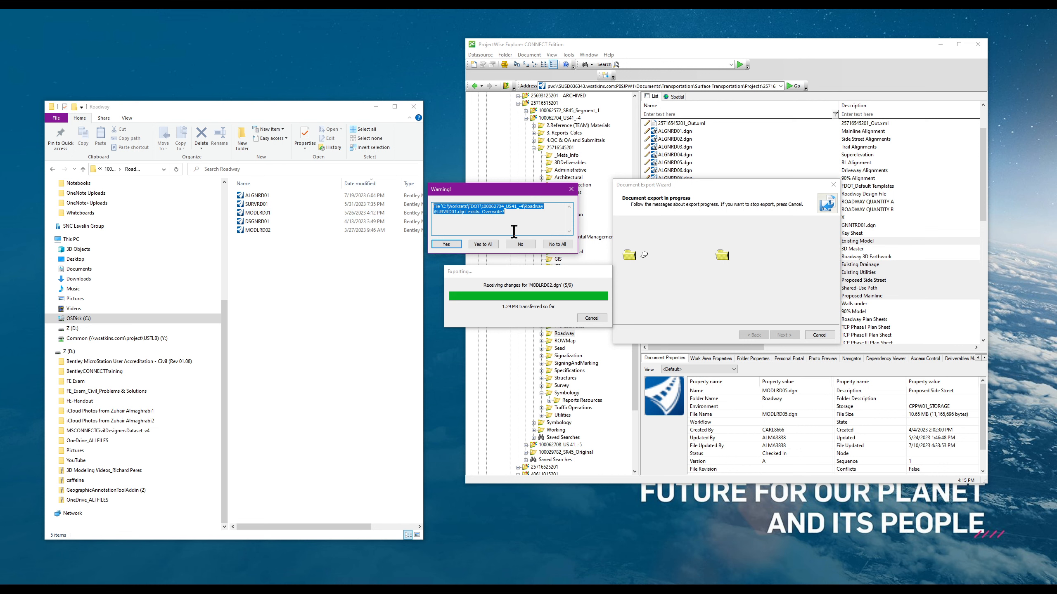
{"action": "left_click", "coordinate": [517, 245]}
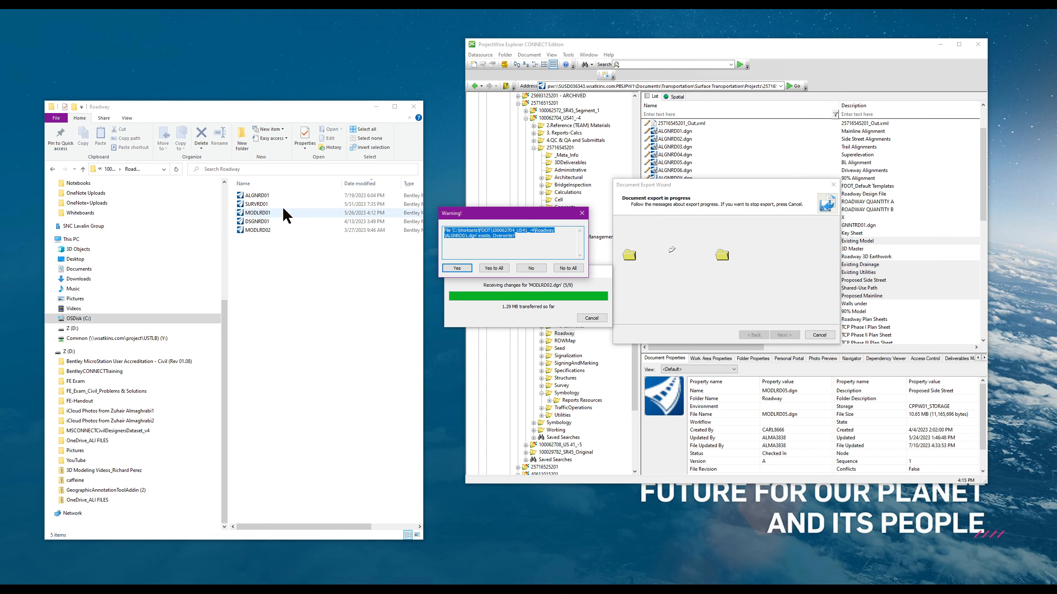
{"action": "left_click", "coordinate": [530, 269]}
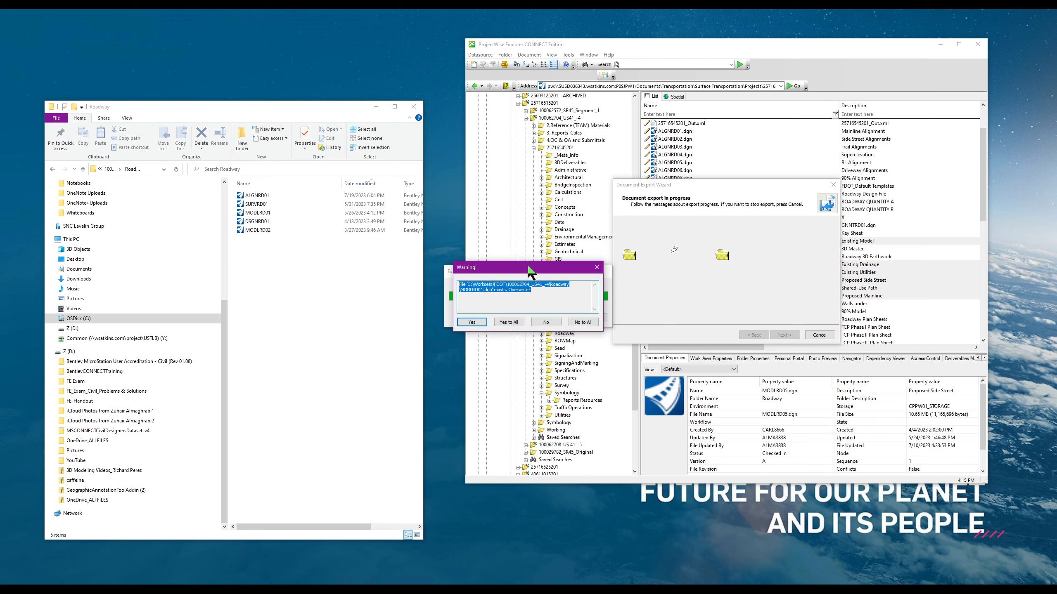
{"action": "left_click_drag", "start_coordinate": [528, 267], "coordinate": [515, 184]}
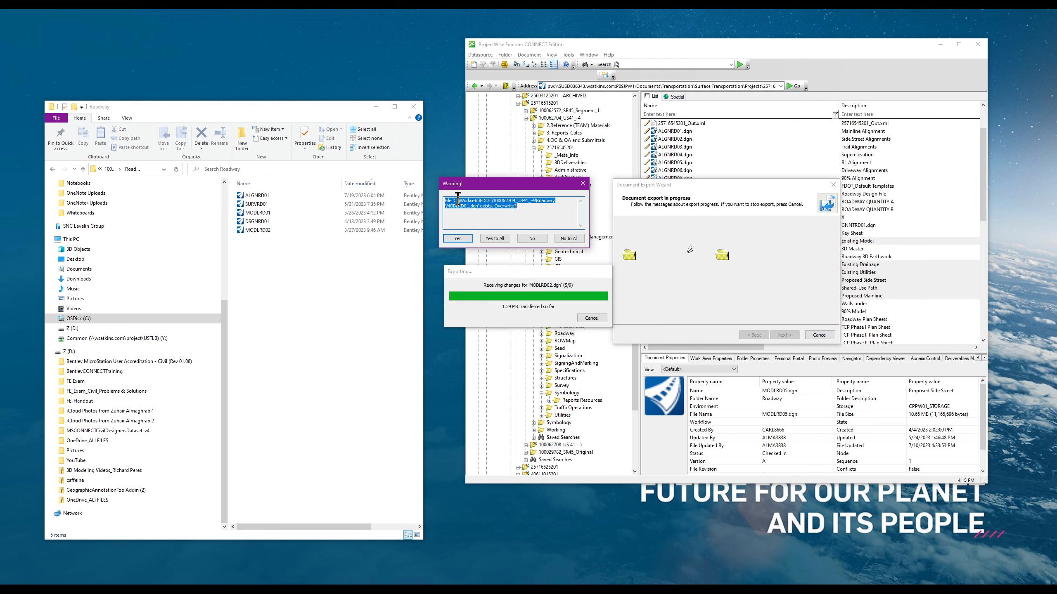
{"action": "left_click", "coordinate": [528, 237]}
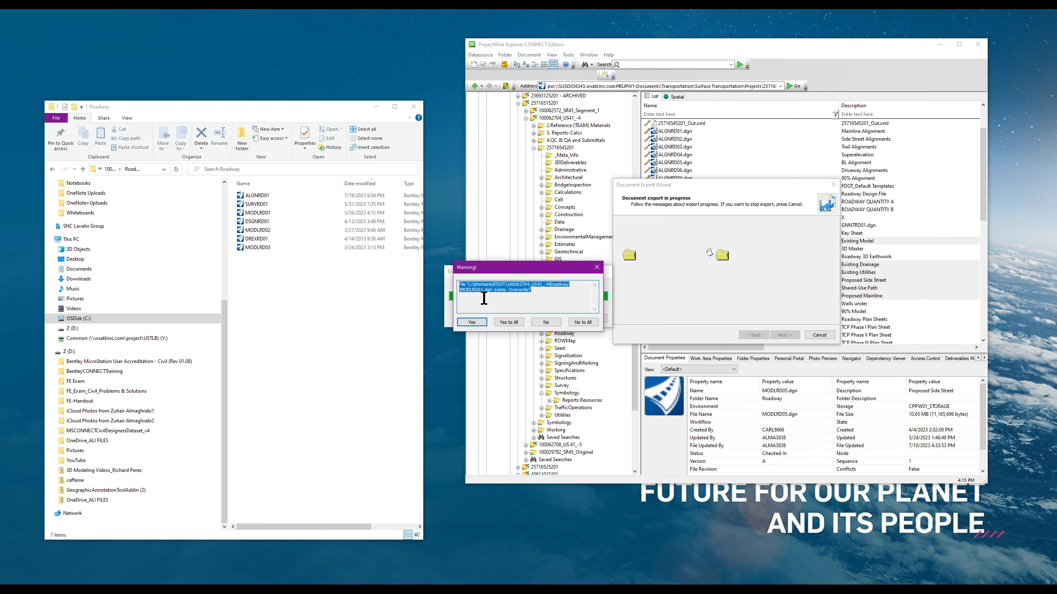
{"action": "left_click", "coordinate": [544, 323]}
{"action": "left_click", "coordinate": [544, 323]}
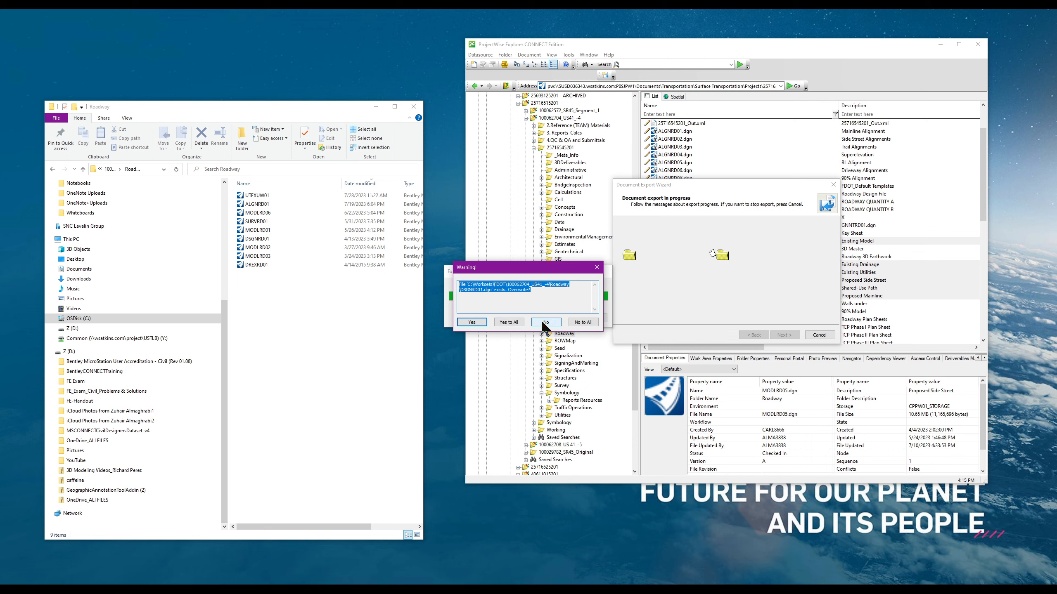
{"action": "left_click", "coordinate": [541, 319]}
{"action": "left_click", "coordinate": [541, 321]}
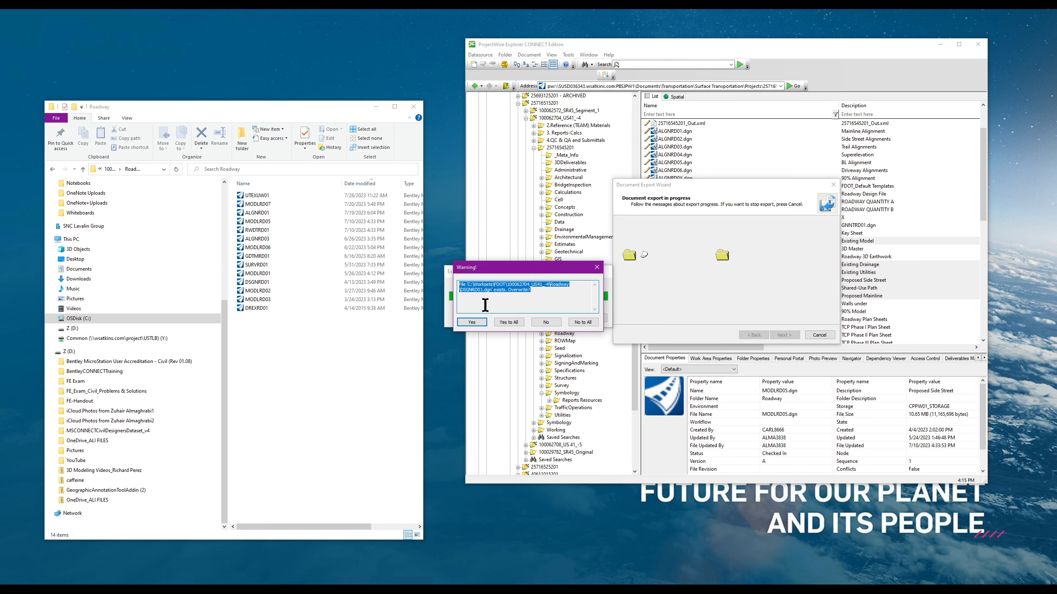
{"action": "left_click", "coordinate": [543, 323]}
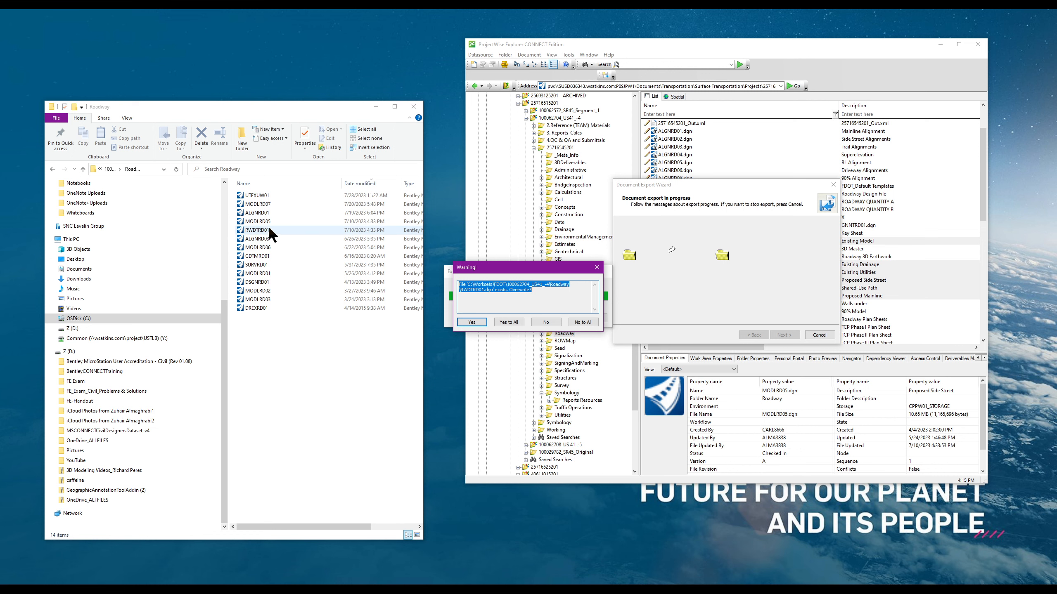
{"action": "left_click", "coordinate": [544, 324]}
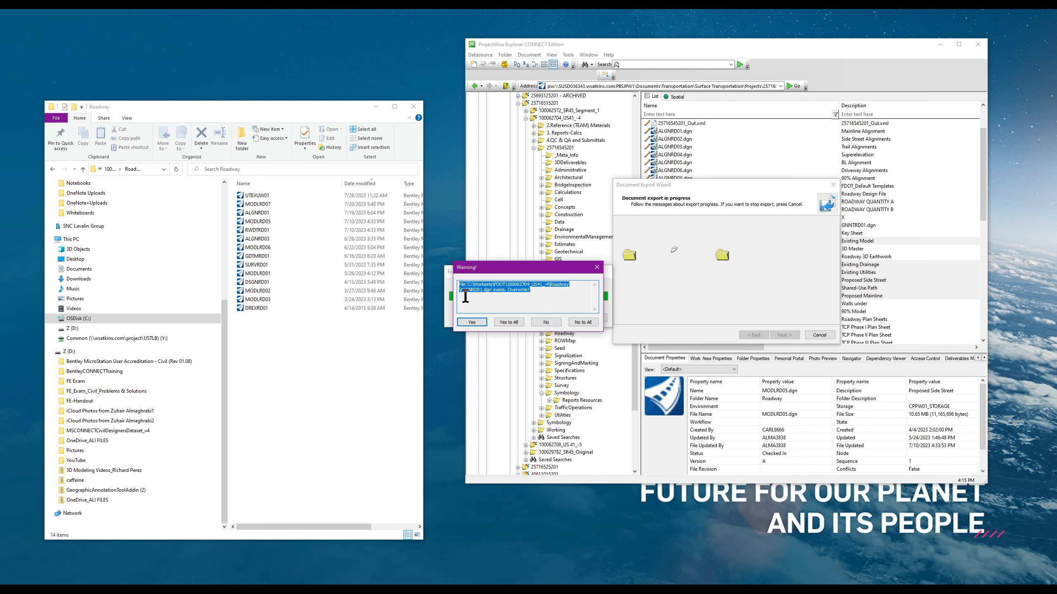
{"action": "left_click", "coordinate": [545, 324]}
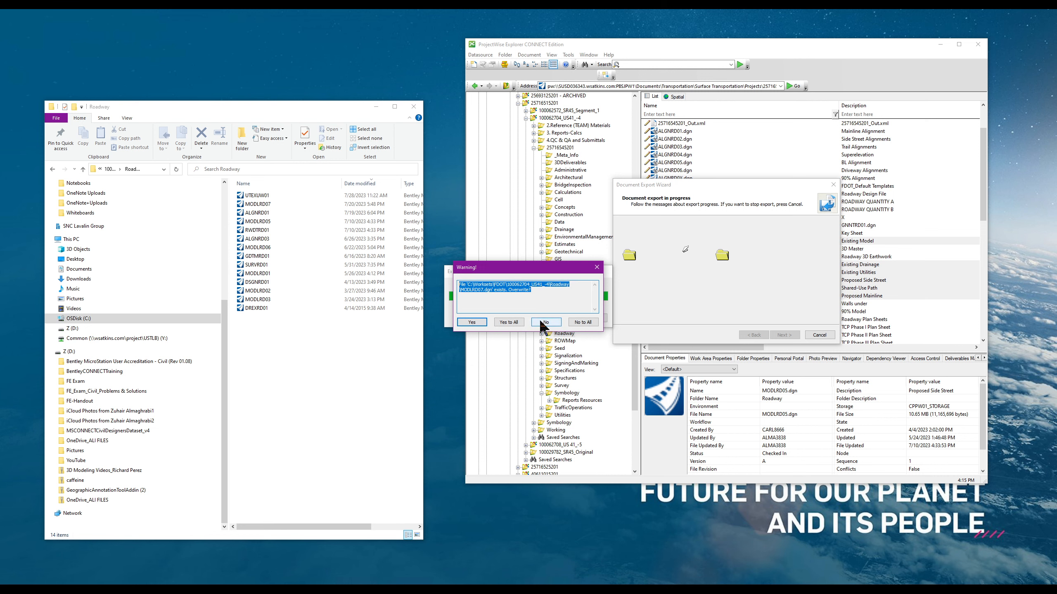
{"action": "left_click", "coordinate": [544, 323]}
{"action": "left_click", "coordinate": [541, 321]}
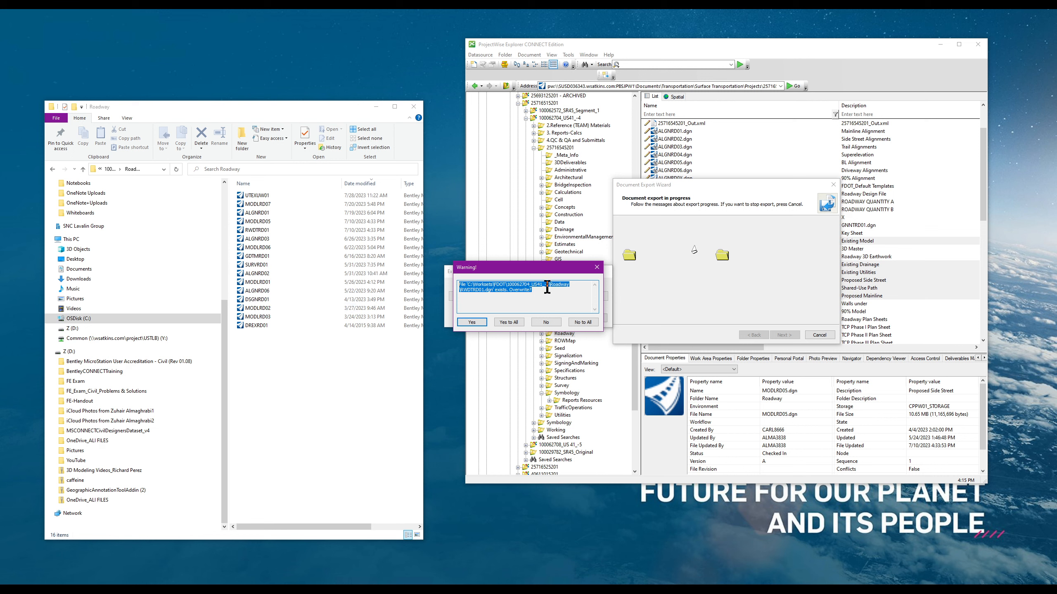
{"action": "left_click", "coordinate": [543, 323]}
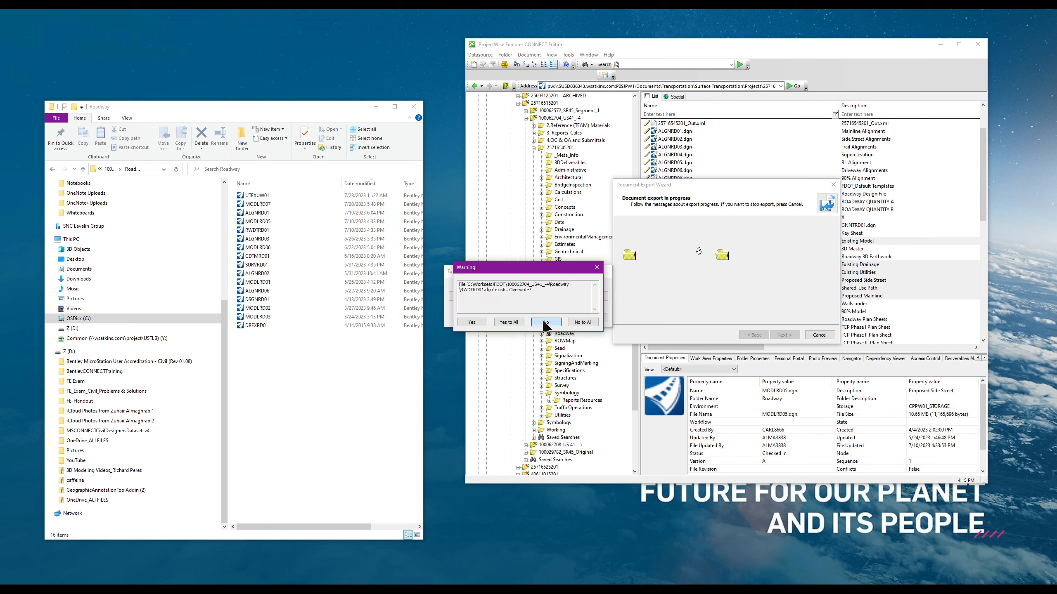
{"action": "left_click", "coordinate": [543, 324]}
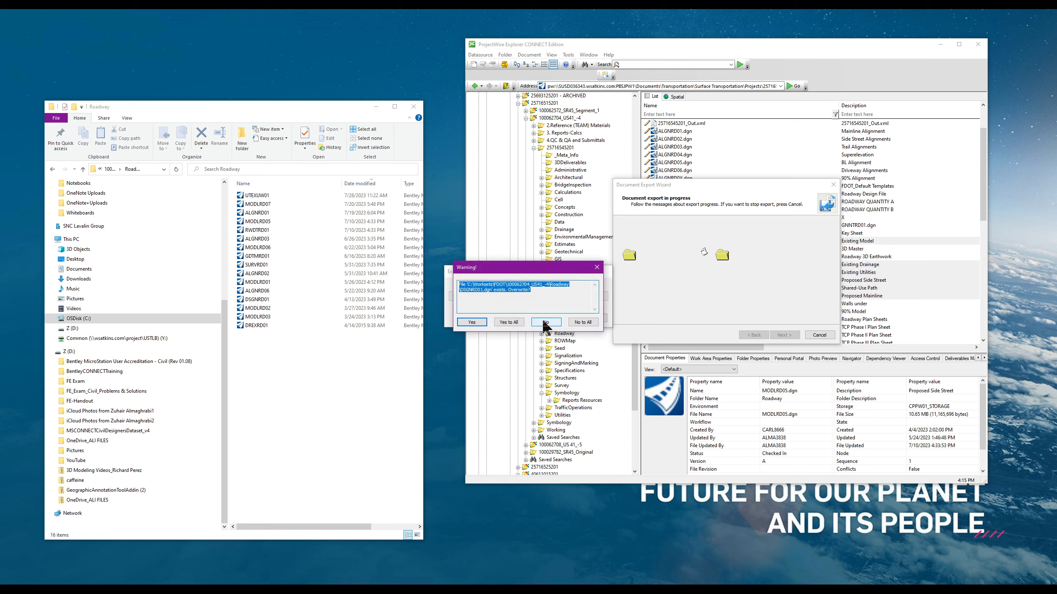
{"action": "left_click", "coordinate": [544, 323]}
{"action": "left_click", "coordinate": [544, 323]}
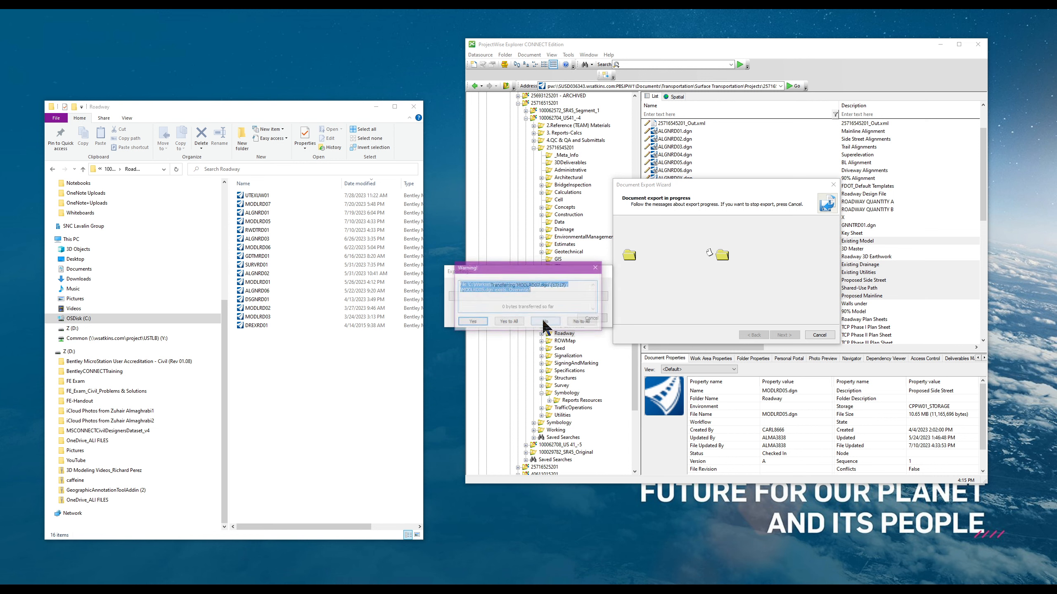
{"action": "left_click", "coordinate": [544, 323]}
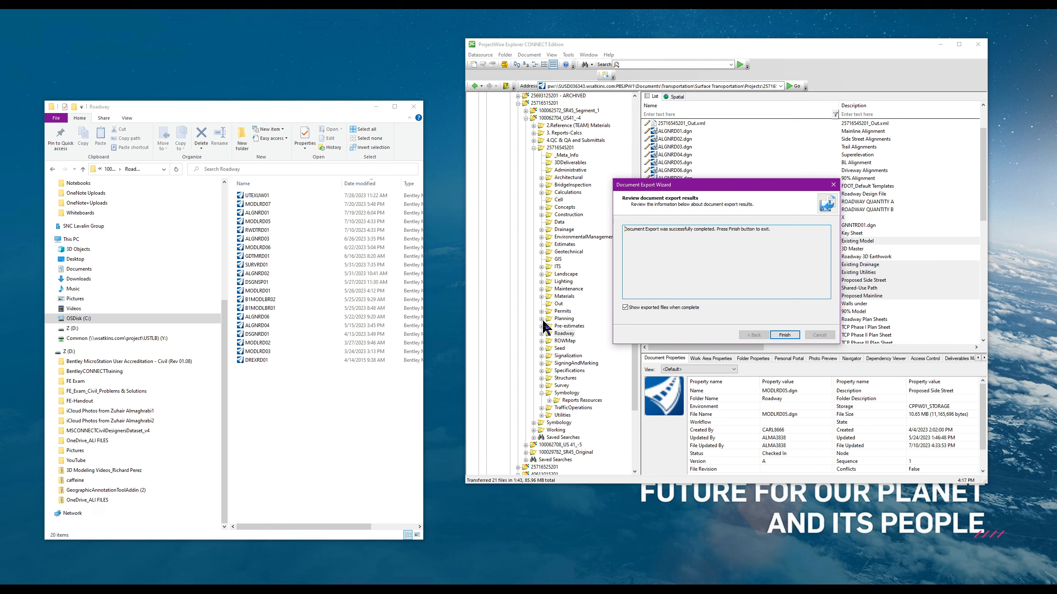
{"action": "left_click", "coordinate": [784, 335]}
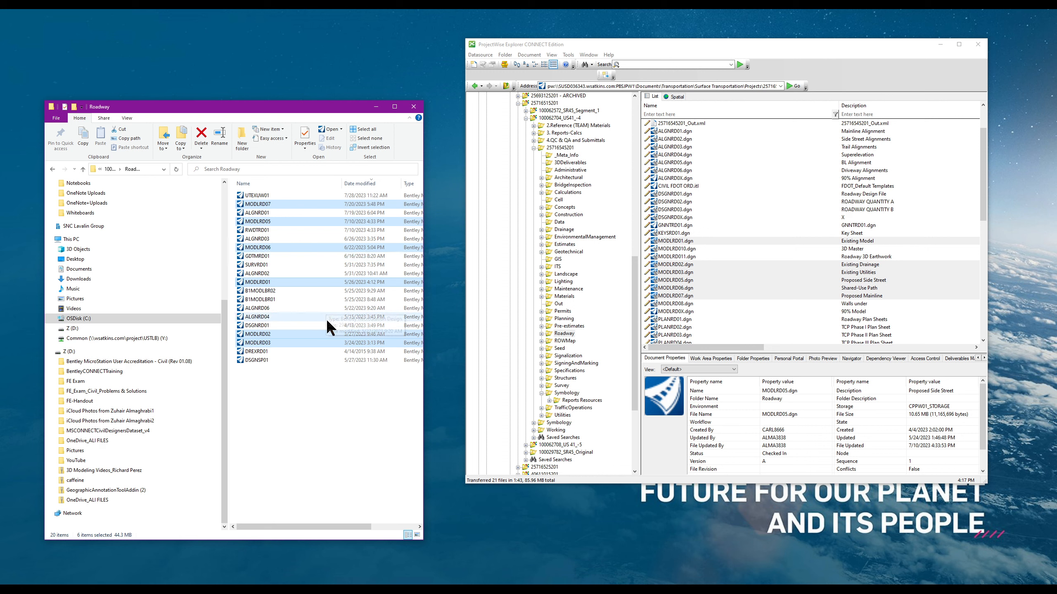
Open the Symbology folder of 100062704_US41_-4 both in the local FDOT worksets and in ProjectWise Explorer.
{"action": "left_click", "coordinate": [321, 434]}
{"action": "left_click", "coordinate": [83, 168]}
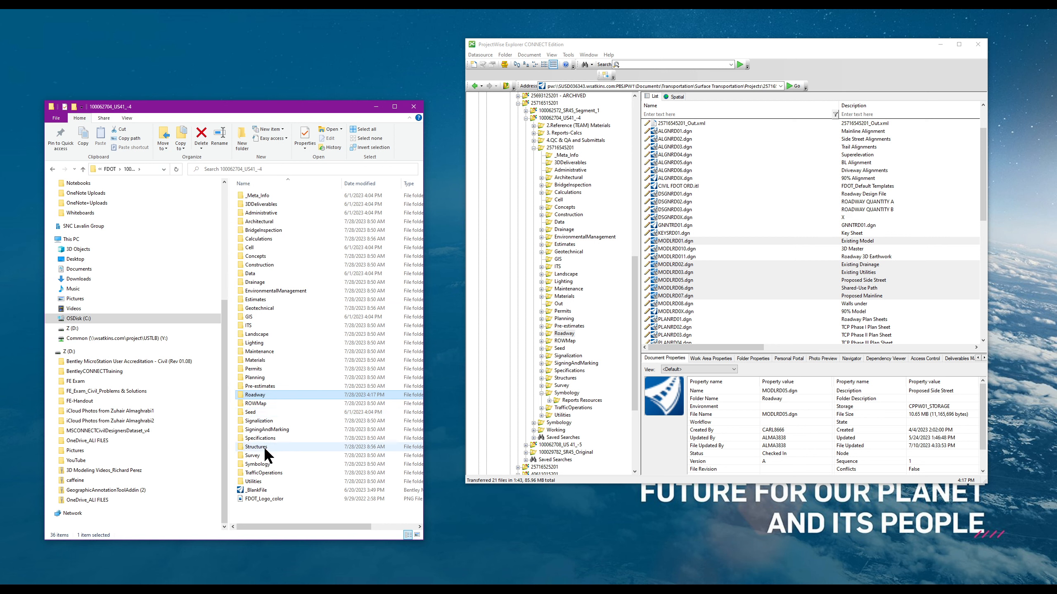
{"action": "double_click", "coordinate": [257, 464]}
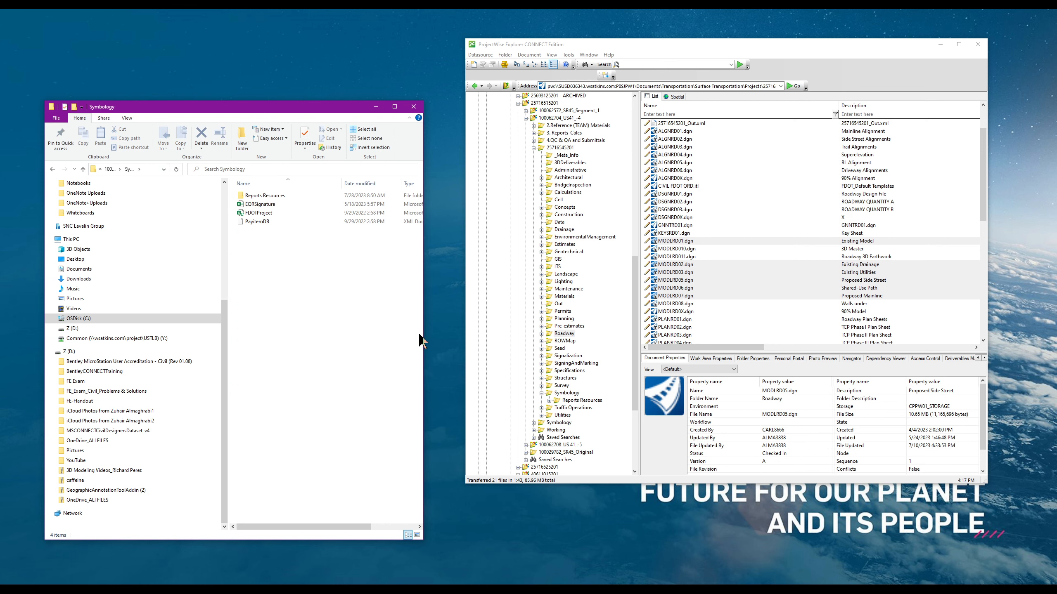
{"action": "double_click", "coordinate": [577, 393]}
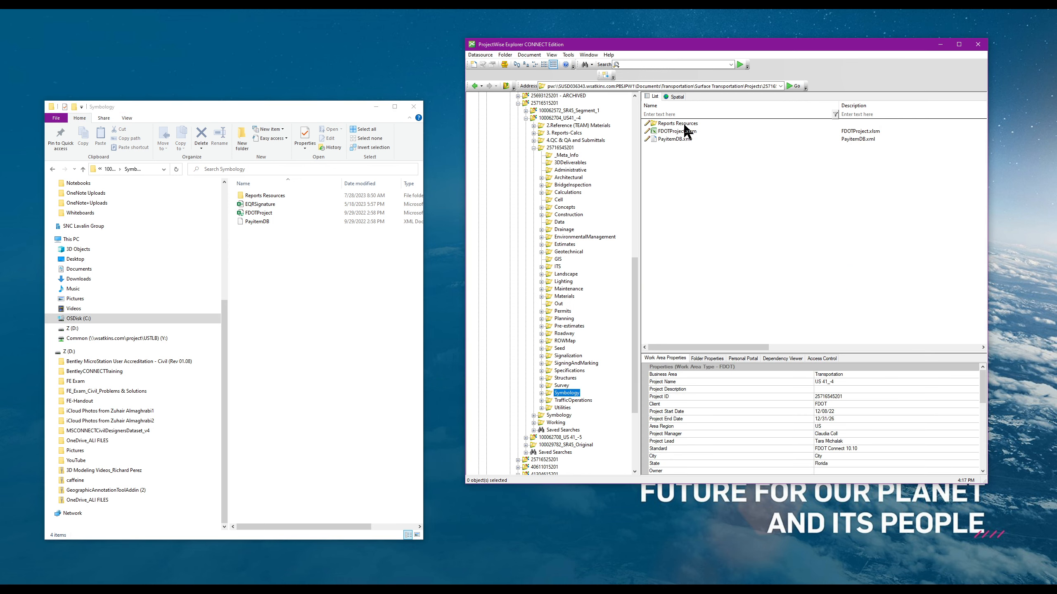
Export FDOTProject.xlsm with Send to Folder, keeping the local Roadway folder as the export folder, and finish the wizard.
{"action": "left_click", "coordinate": [667, 131]}
{"action": "right_click", "coordinate": [679, 132]}
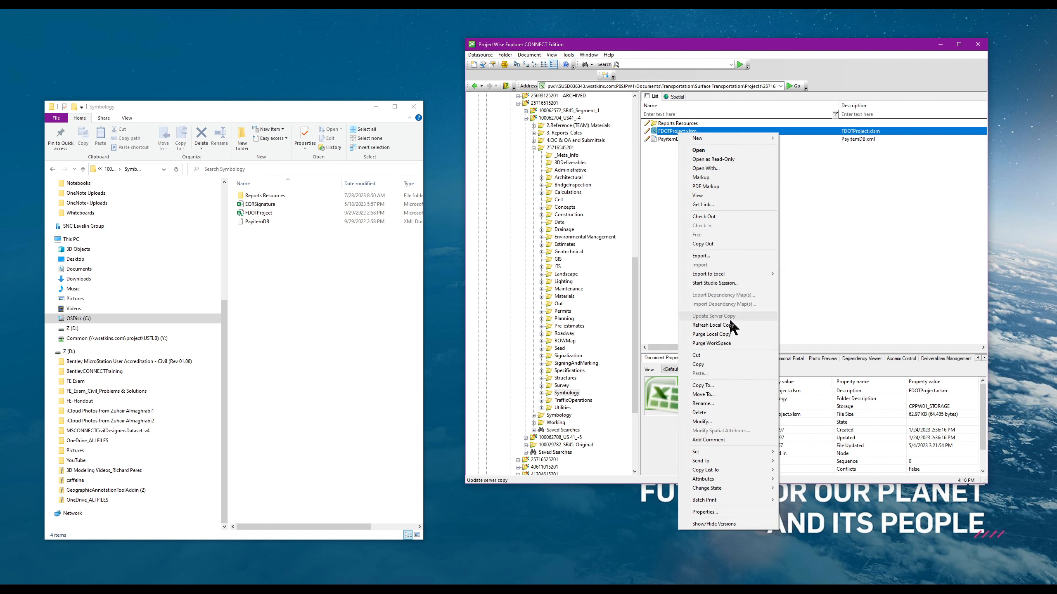
{"action": "left_click", "coordinate": [702, 255]}
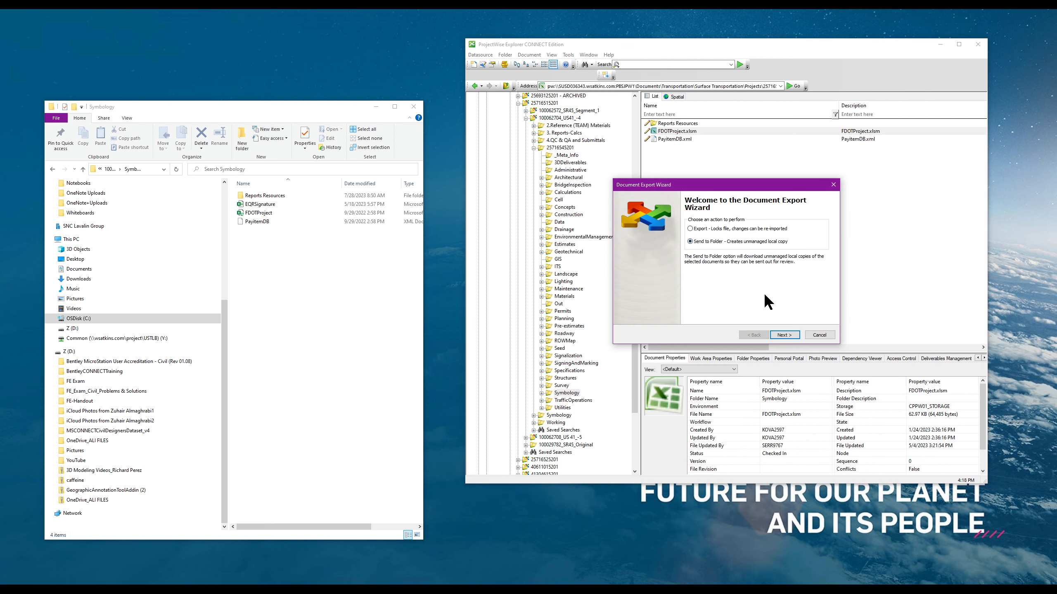
{"action": "left_click", "coordinate": [782, 335]}
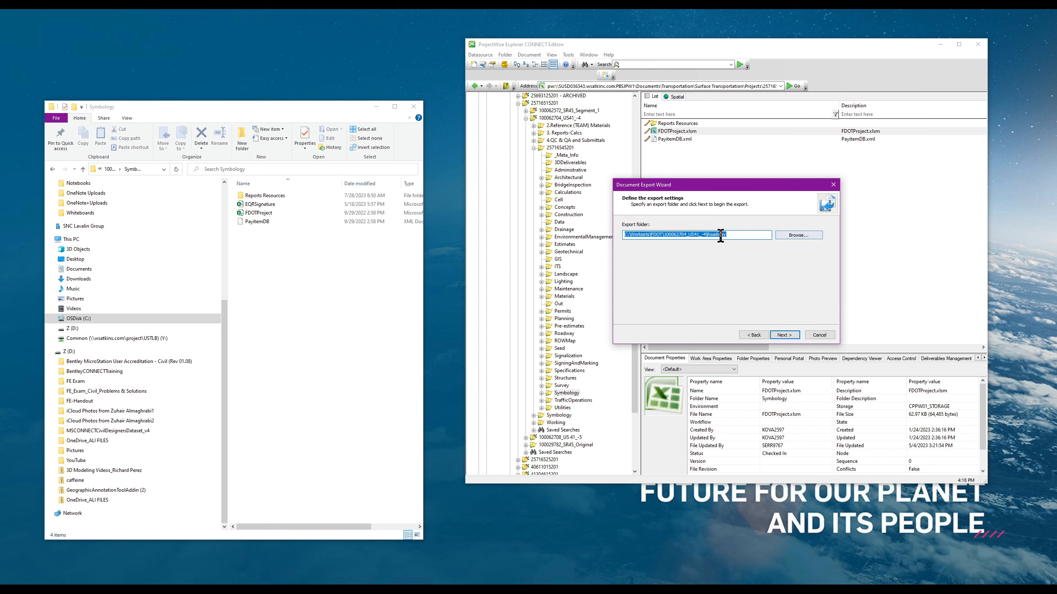
{"action": "left_click", "coordinate": [784, 335]}
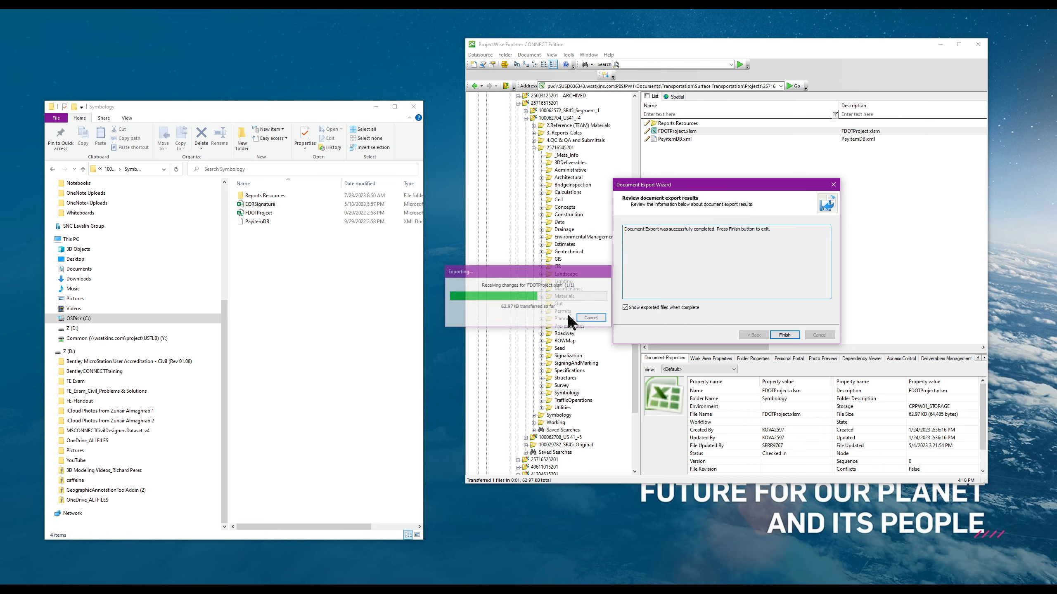
{"action": "left_click", "coordinate": [83, 170]}
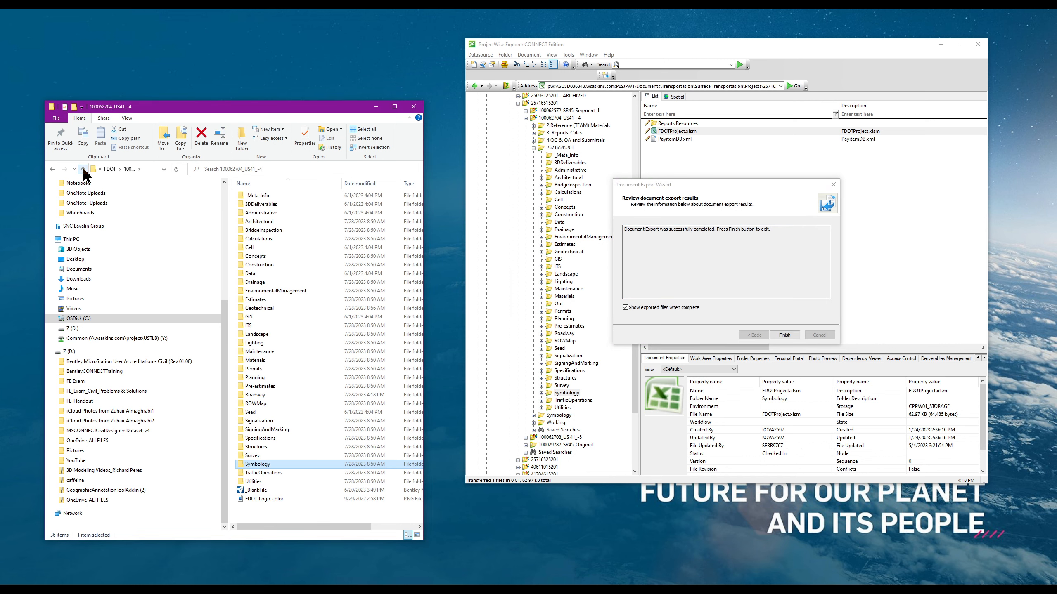
{"action": "double_click", "coordinate": [273, 464]}
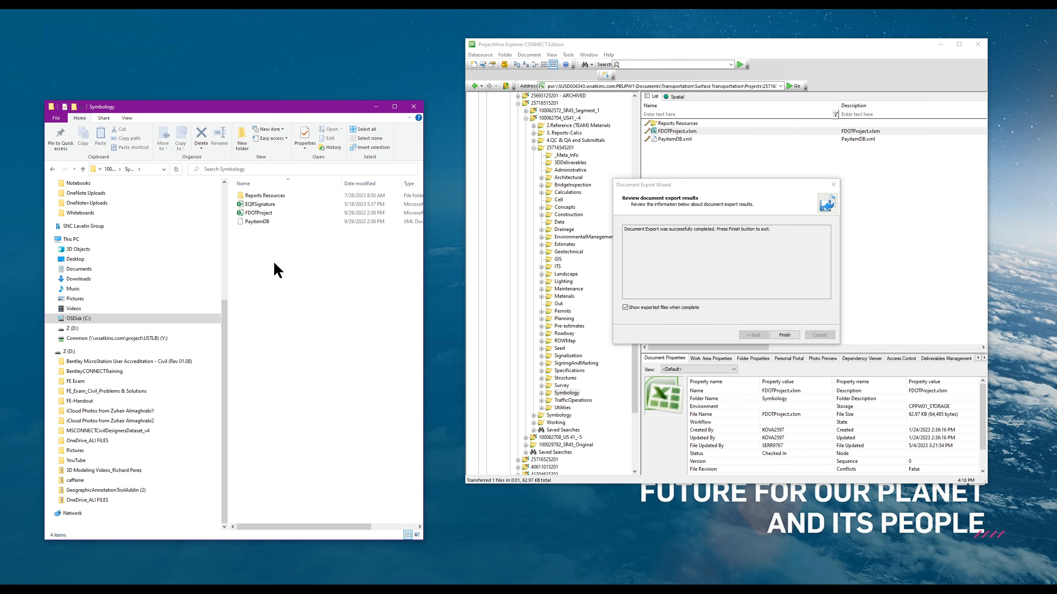
{"action": "left_click", "coordinate": [784, 334]}
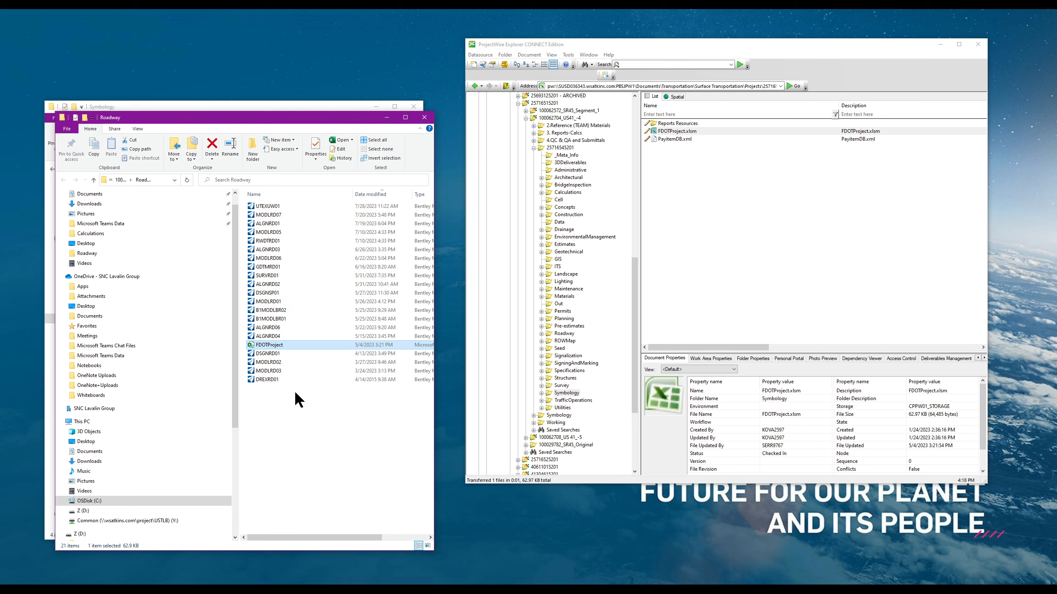
Delete the misplaced FDOTProject file from the local Roadway folder and close that folder window.
{"action": "right_click", "coordinate": [281, 345]}
{"action": "left_click", "coordinate": [288, 346]}
{"action": "left_click", "coordinate": [211, 145]}
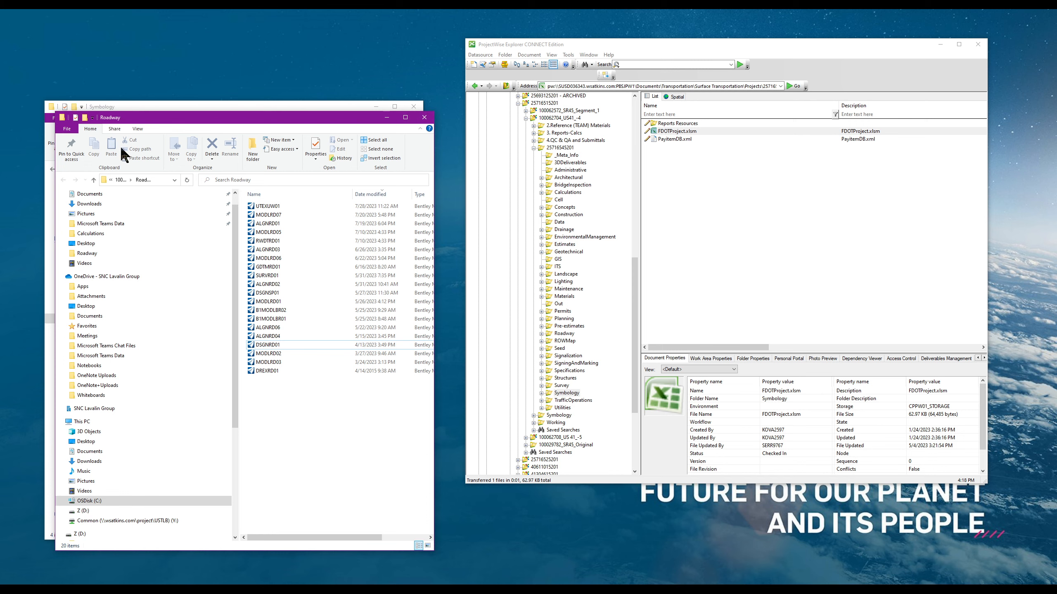
{"action": "left_click", "coordinate": [425, 116]}
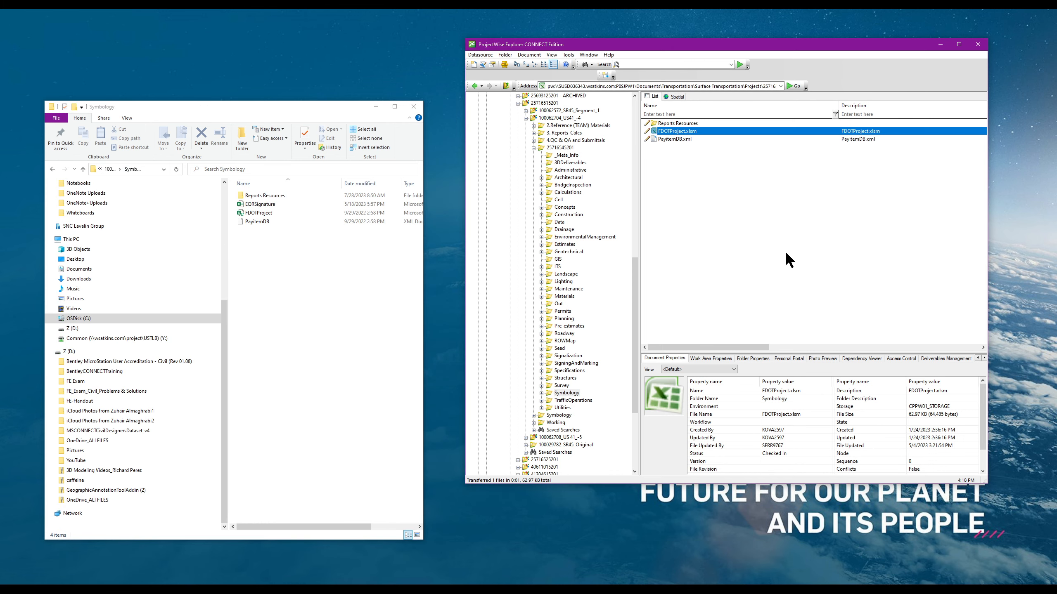
Export FDOTProject.xlsm with Send to Folder to C:\Worksets\FDOT\100062704_US41_-4\Symbology, overwriting the existing local copy.
{"action": "left_click", "coordinate": [689, 131]}
{"action": "right_click", "coordinate": [676, 131]}
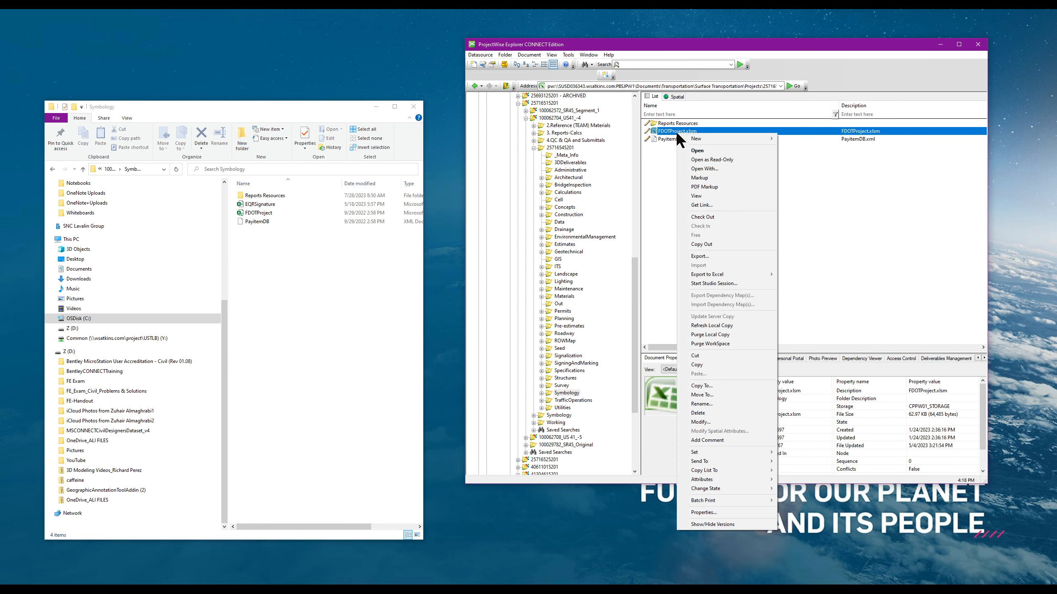
{"action": "left_click", "coordinate": [718, 255]}
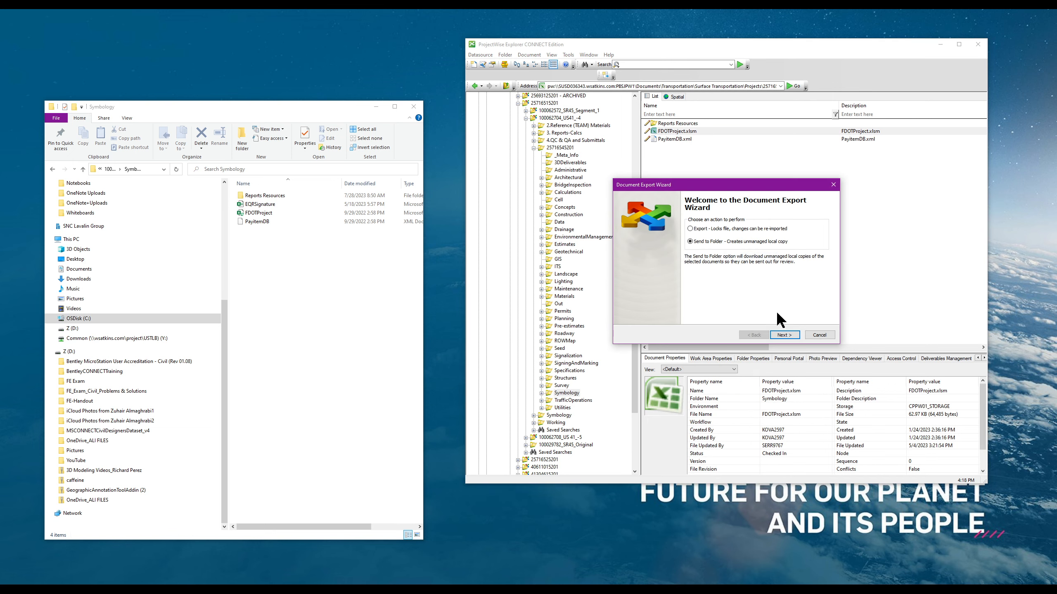
{"action": "left_click", "coordinate": [782, 336]}
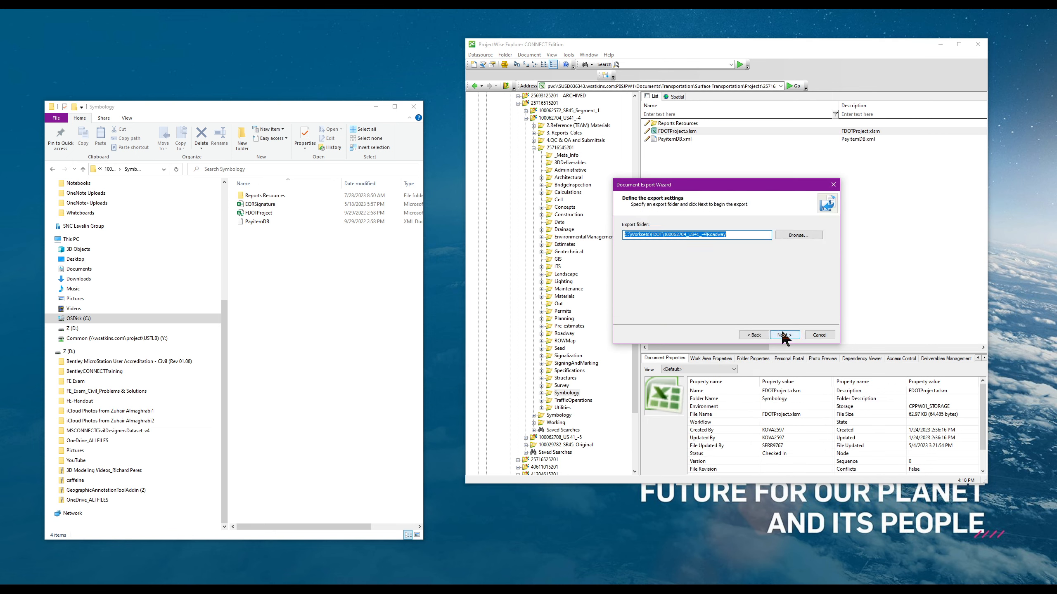
{"action": "left_click", "coordinate": [792, 234]}
{"action": "left_click", "coordinate": [745, 213]}
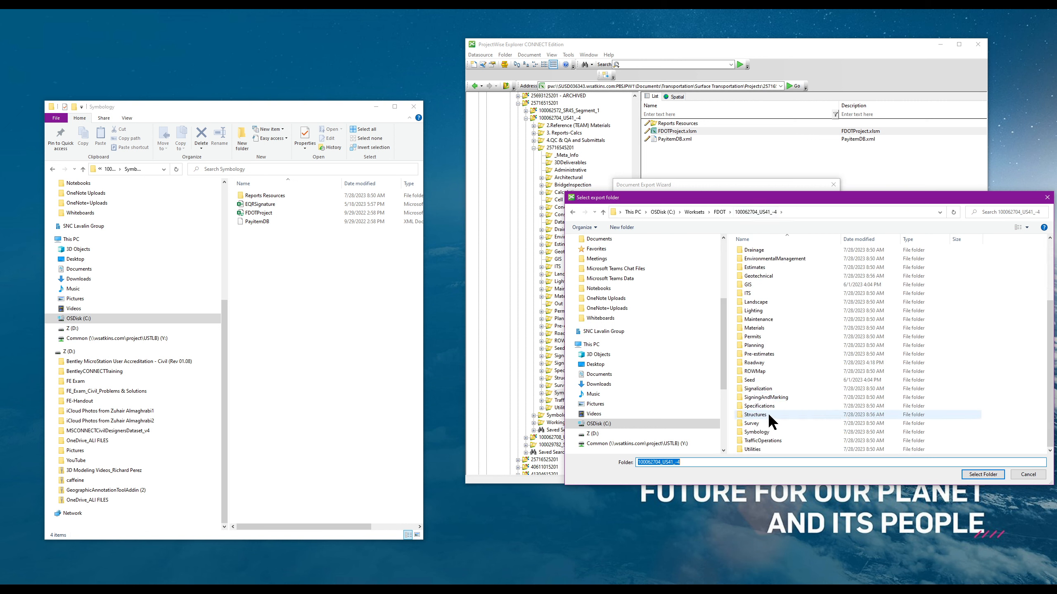
{"action": "double_click", "coordinate": [757, 449]}
{"action": "left_click", "coordinate": [963, 483]}
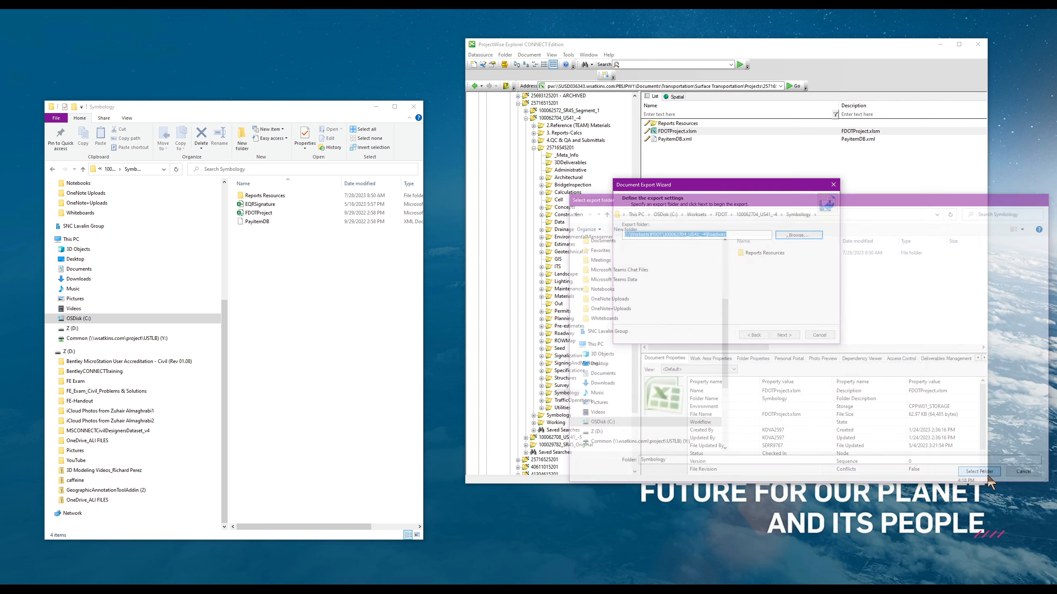
{"action": "left_click", "coordinate": [782, 333]}
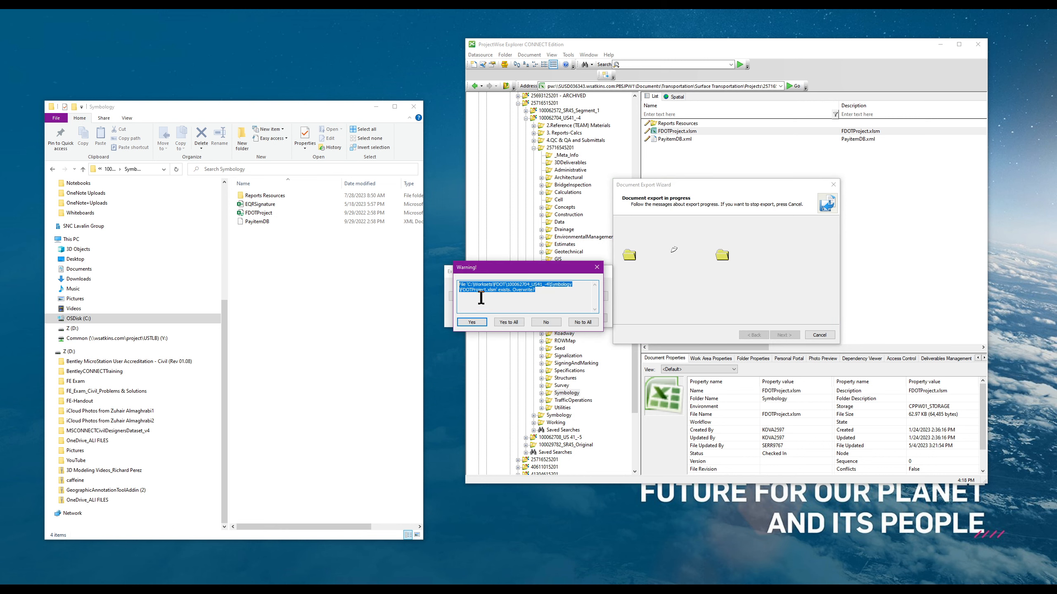
{"action": "left_click", "coordinate": [478, 321]}
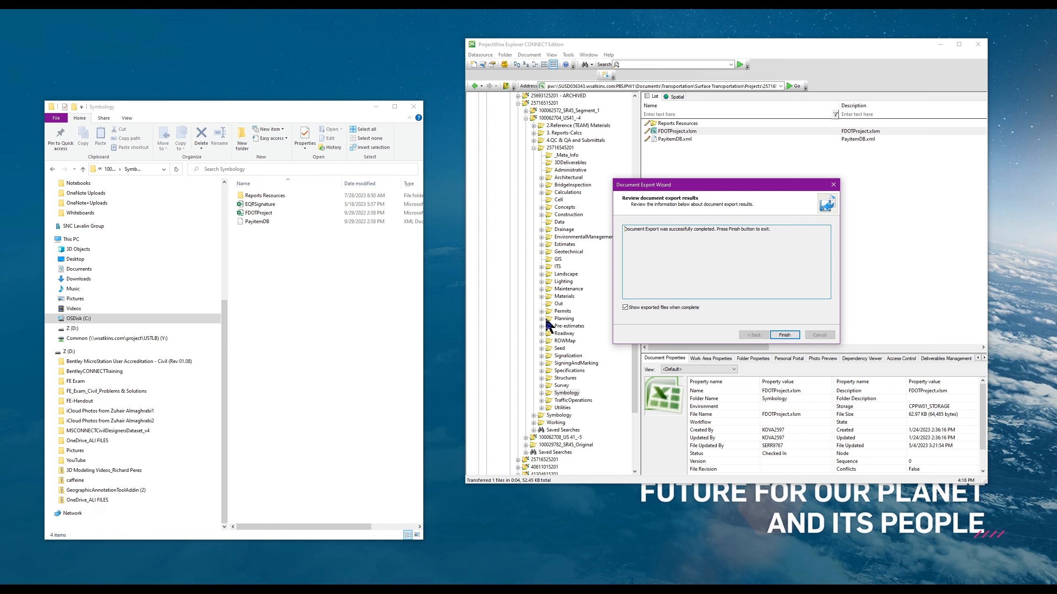
Finish the document export and open the local Symbology copy of FDOTProject in Excel, declining safe mode.
{"action": "left_click", "coordinate": [781, 334]}
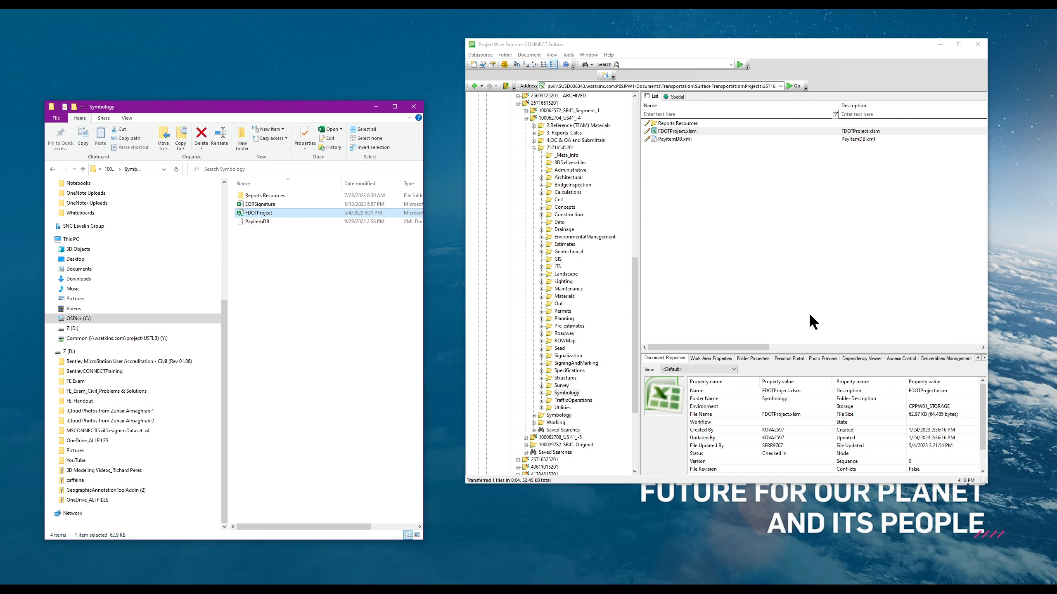
{"action": "double_click", "coordinate": [266, 213]}
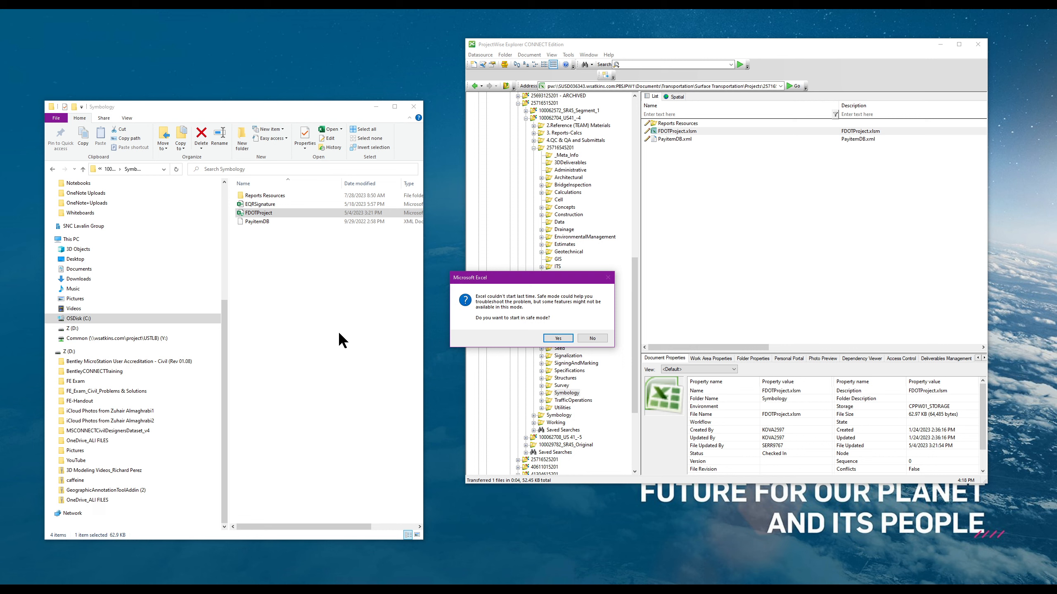
{"action": "left_click", "coordinate": [587, 338]}
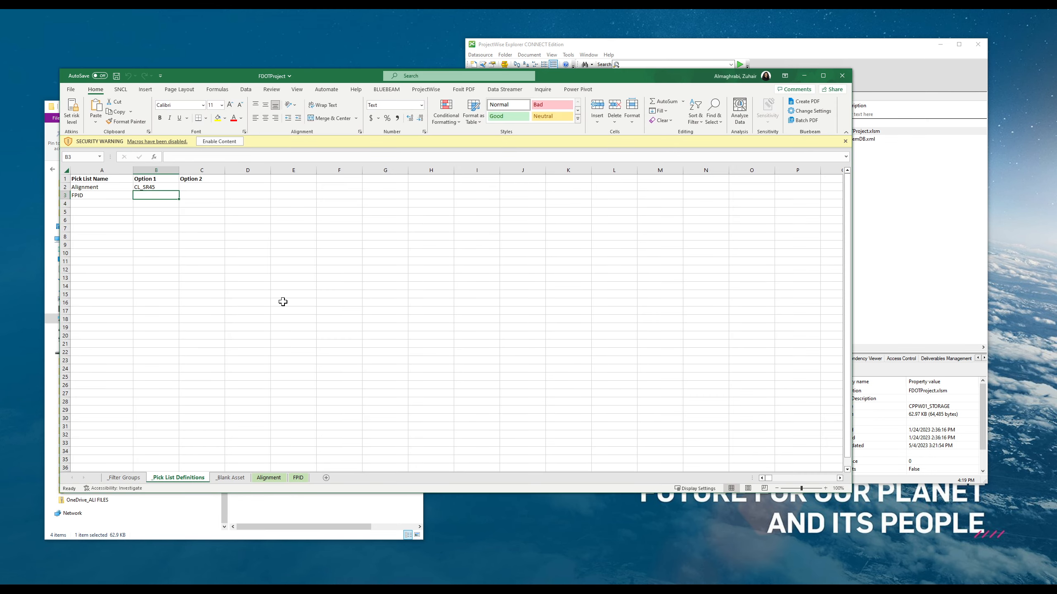
Review the Alignment and FPID entries on the Pick List Definitions sheet and enable the workbook's macro content.
{"action": "left_click", "coordinate": [203, 195]}
{"action": "left_click", "coordinate": [150, 185]}
{"action": "left_click", "coordinate": [188, 187]}
{"action": "left_click", "coordinate": [103, 188]}
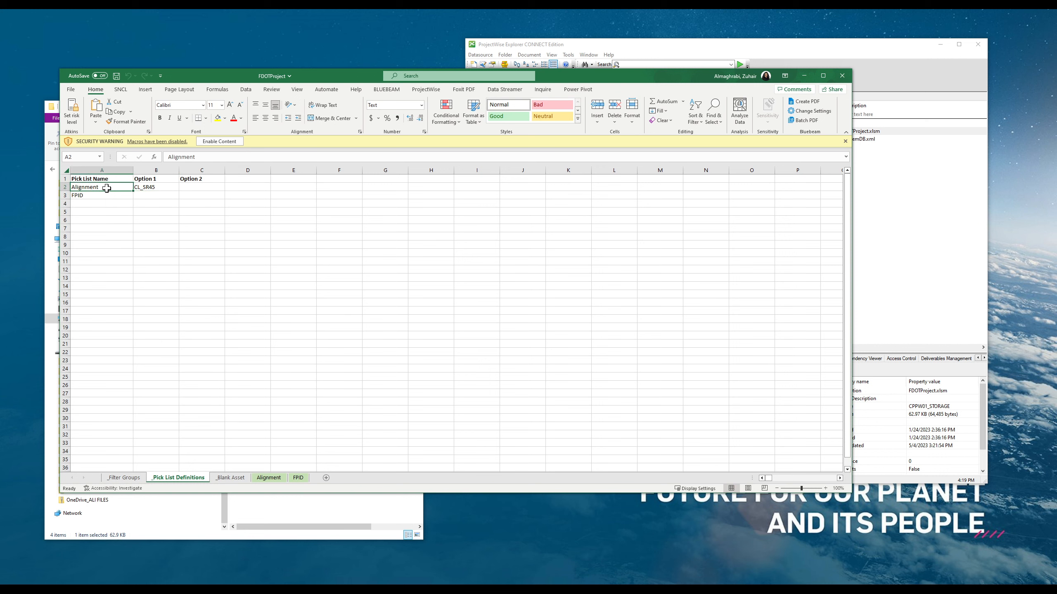
{"action": "left_click", "coordinate": [101, 195]}
{"action": "left_click", "coordinate": [100, 188]}
{"action": "left_click", "coordinate": [164, 188]}
{"action": "left_click", "coordinate": [218, 141]}
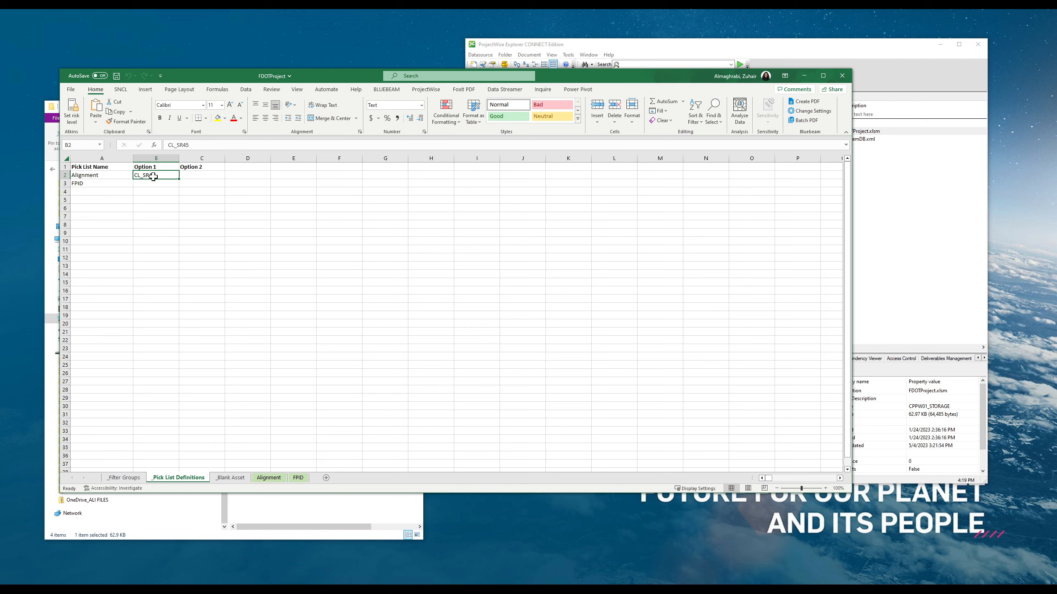
Enter xxxxxx as Option 1 of the FPID pick list.
{"action": "left_click", "coordinate": [196, 175]}
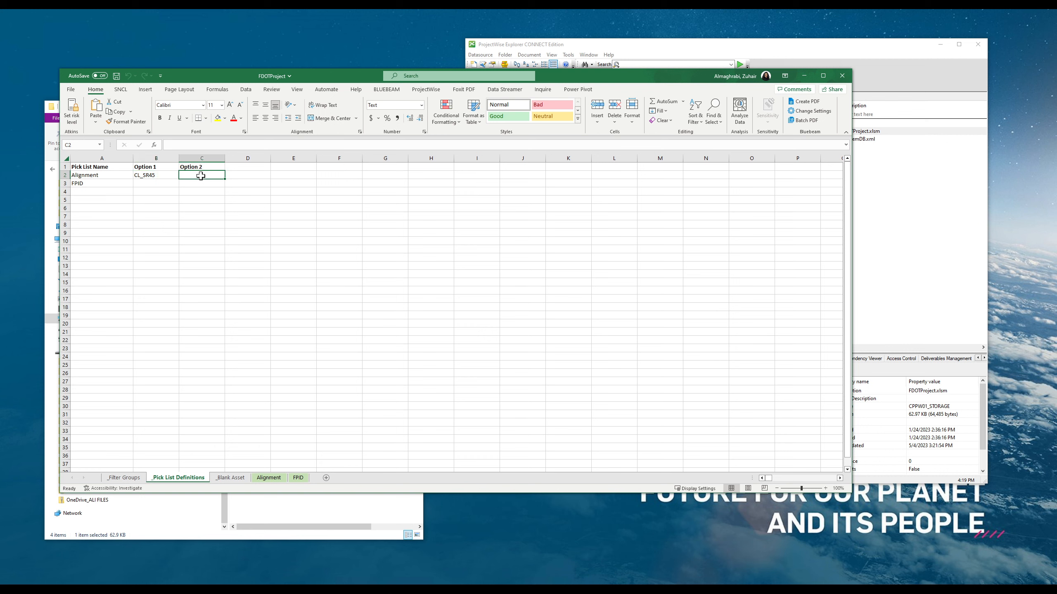
{"action": "left_click", "coordinate": [237, 178]}
{"action": "left_click", "coordinate": [213, 177]}
{"action": "left_click", "coordinate": [152, 183]}
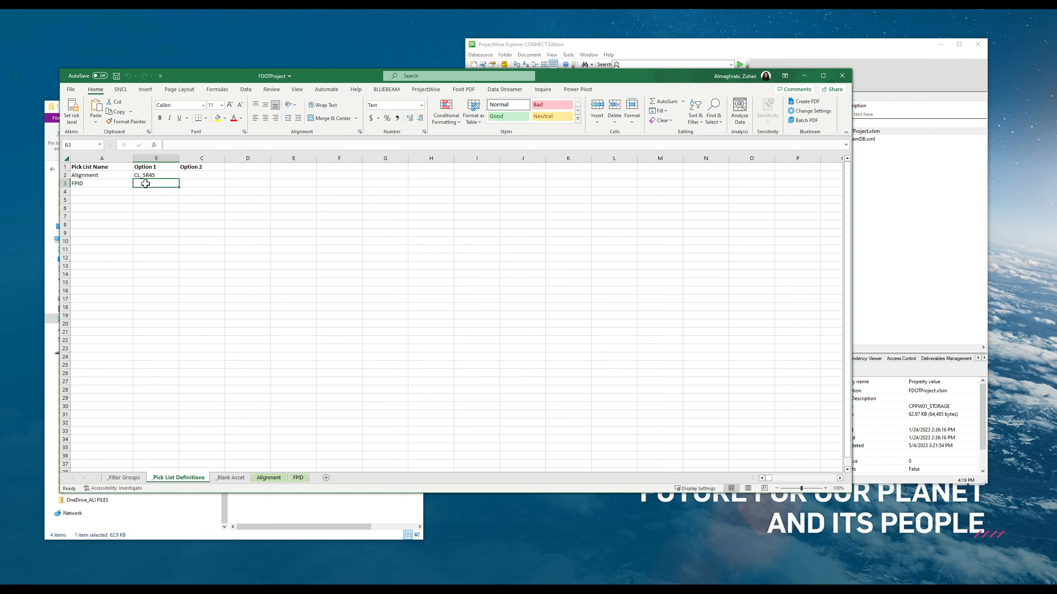
{"action": "double_click", "coordinate": [145, 183]}
{"action": "type", "text": "xxxxxx"}
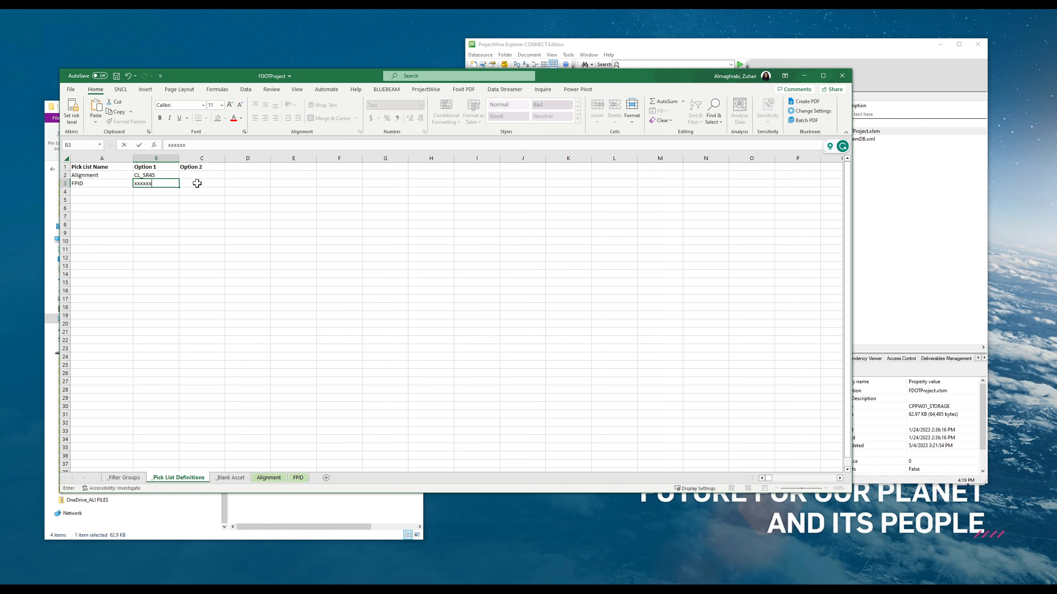
{"action": "left_click", "coordinate": [196, 183]}
{"action": "left_click", "coordinate": [158, 186]}
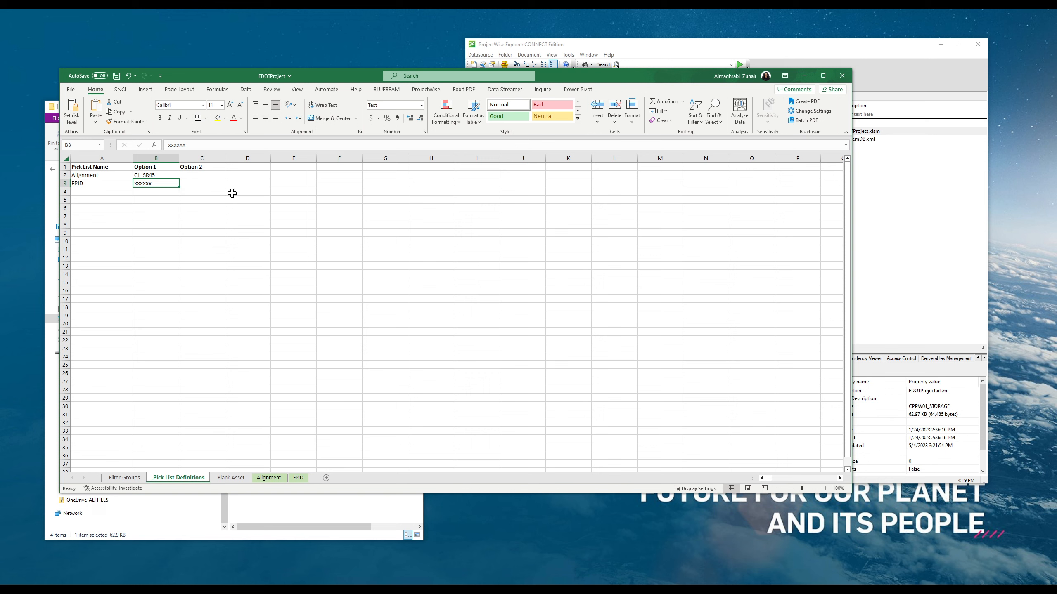
Save the FDOTProject workbook and close it.
{"action": "left_click", "coordinate": [116, 77]}
{"action": "left_click", "coordinate": [837, 75]}
{"action": "left_click", "coordinate": [351, 306]}
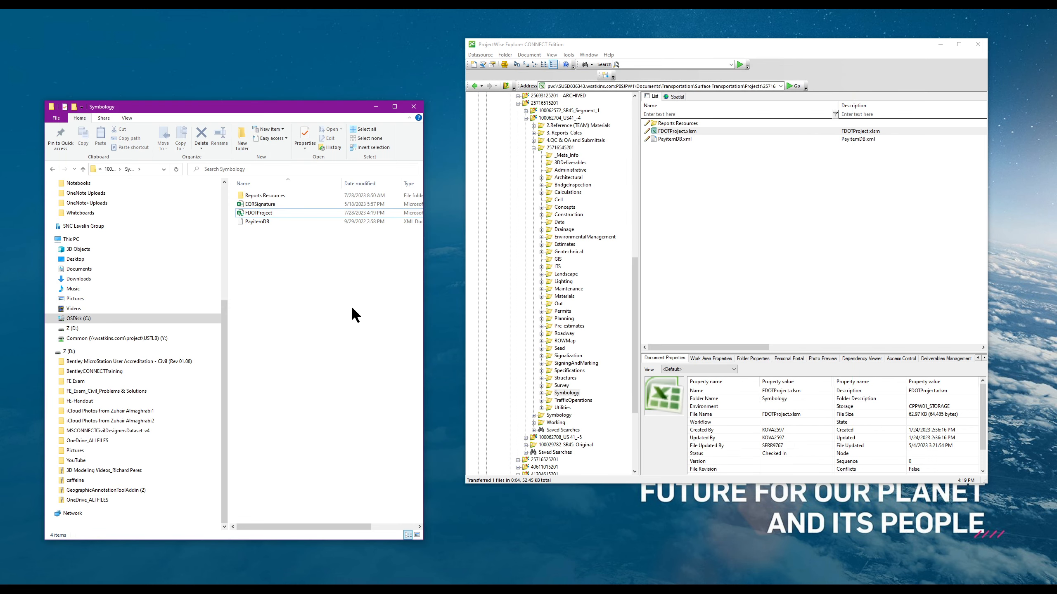
Launch FDOT 10.10 ORD from the FDOT Connect Workstation programs and minimize the ProjectWise Explorer and Symbology folder windows.
{"action": "left_click", "coordinate": [940, 46]}
{"action": "key", "text": "super"}
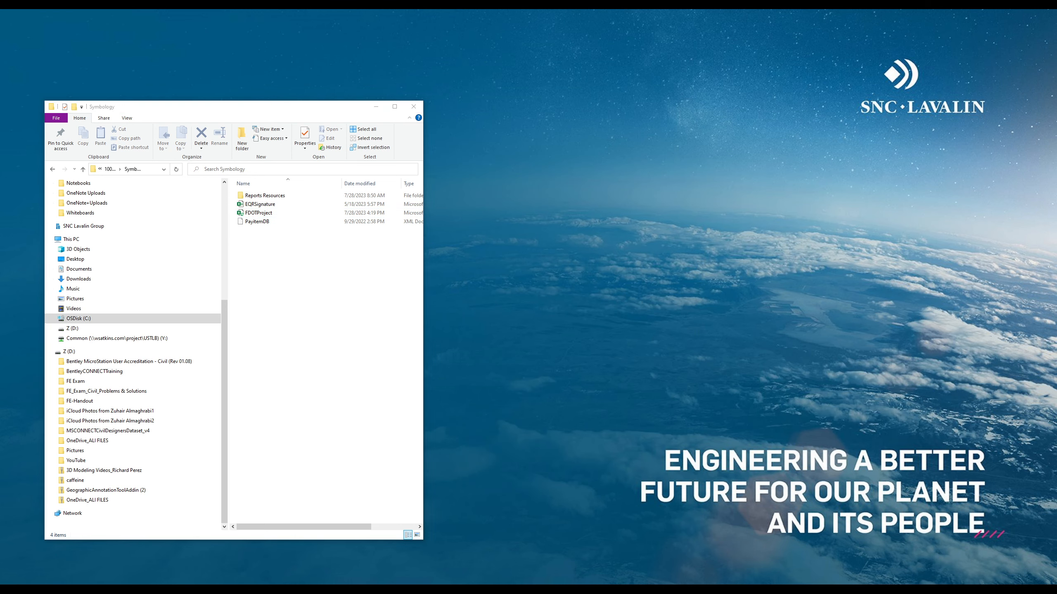
{"action": "scroll", "coordinate": [113, 462], "scroll_direction": "down", "scroll_amount": 5}
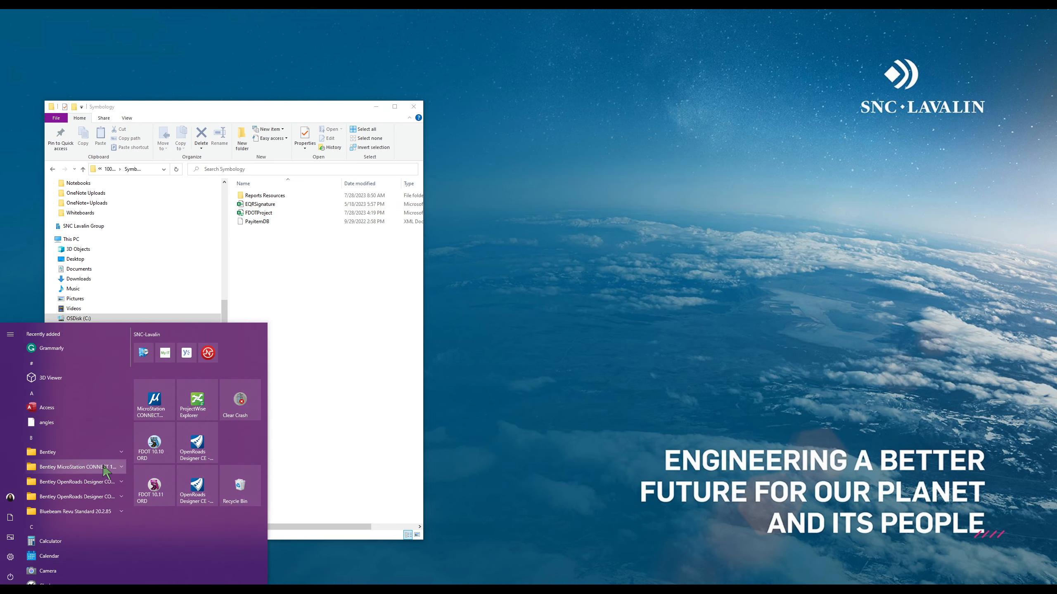
{"action": "left_click", "coordinate": [119, 438]}
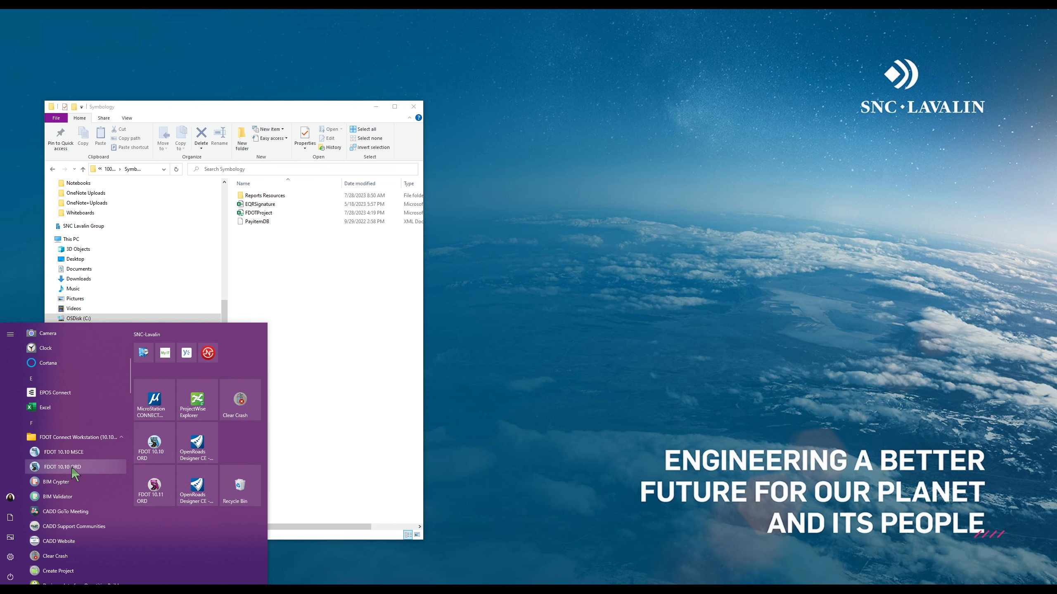
{"action": "left_click", "coordinate": [68, 466]}
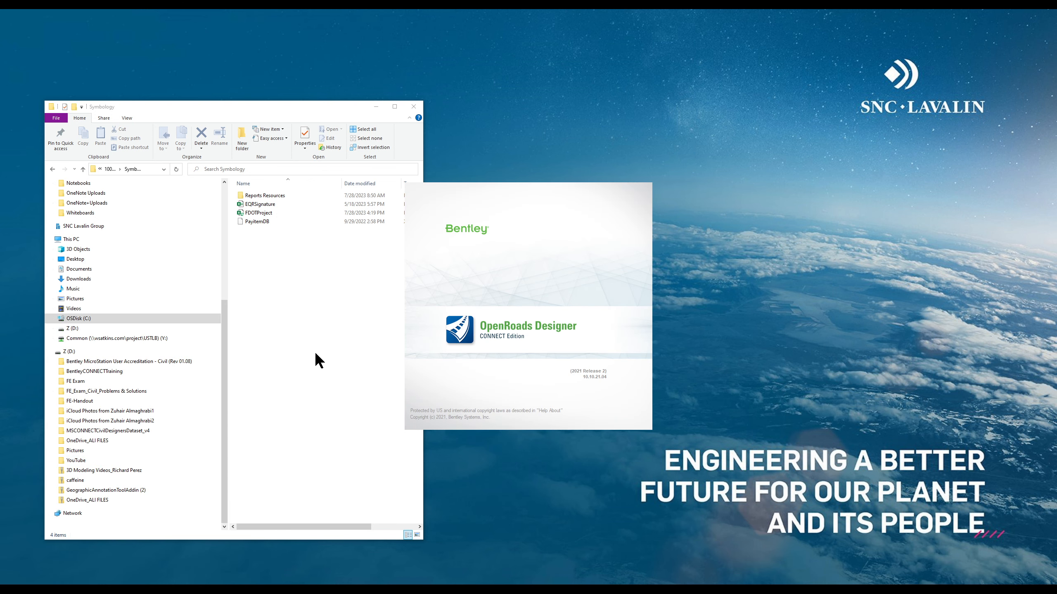
{"action": "left_click", "coordinate": [375, 109]}
{"action": "right_click", "coordinate": [230, 262]}
{"action": "left_click", "coordinate": [182, 286]}
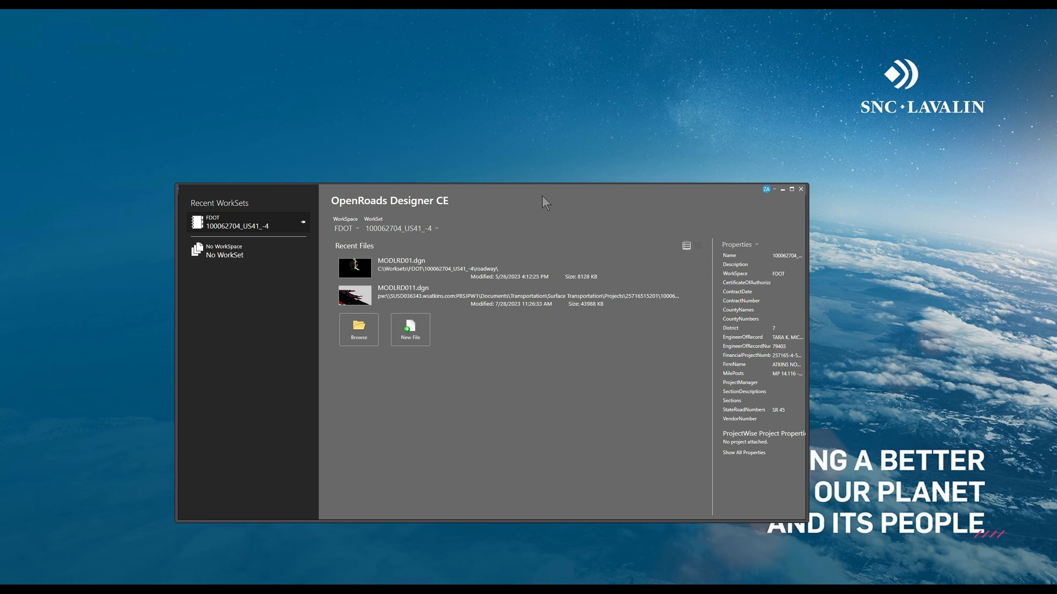
Maximize the OpenRoads Designer start window.
{"action": "left_click_drag", "start_coordinate": [615, 188], "coordinate": [648, 154]}
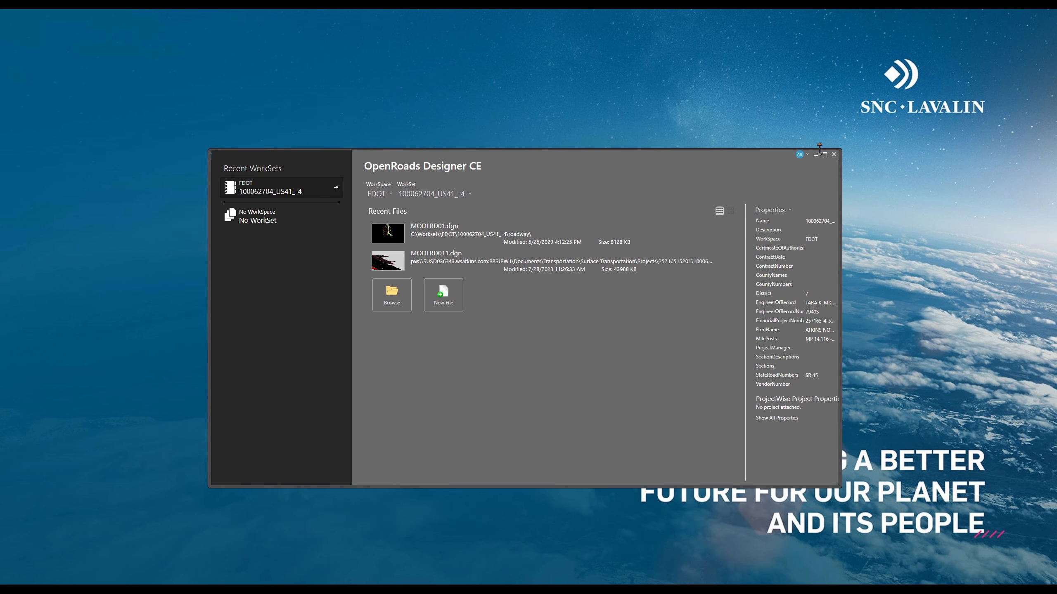
{"action": "right_click", "coordinate": [888, 164]}
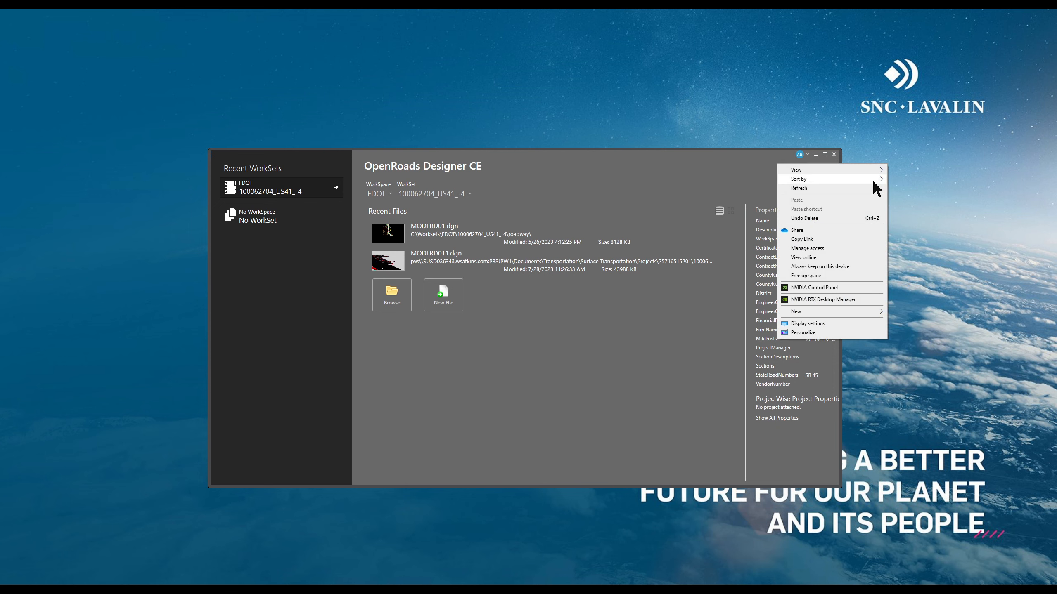
{"action": "left_click", "coordinate": [873, 187]}
{"action": "left_click", "coordinate": [825, 155]}
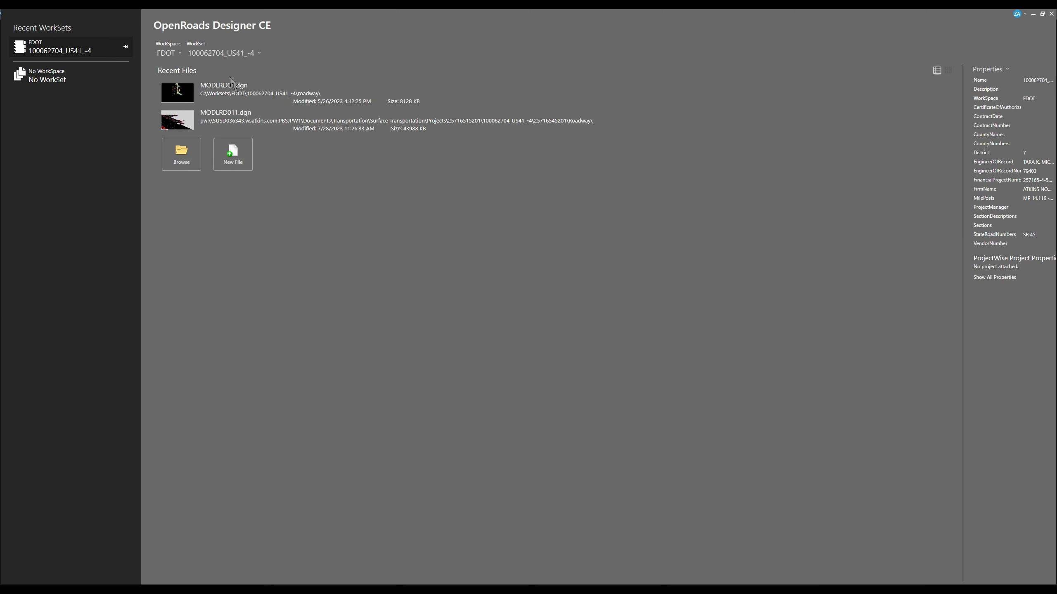
Browse for a design file, cancel the ProjectWise selection, and open the local Roadway folder of 100062704_US41_-4.
{"action": "left_click", "coordinate": [181, 162]}
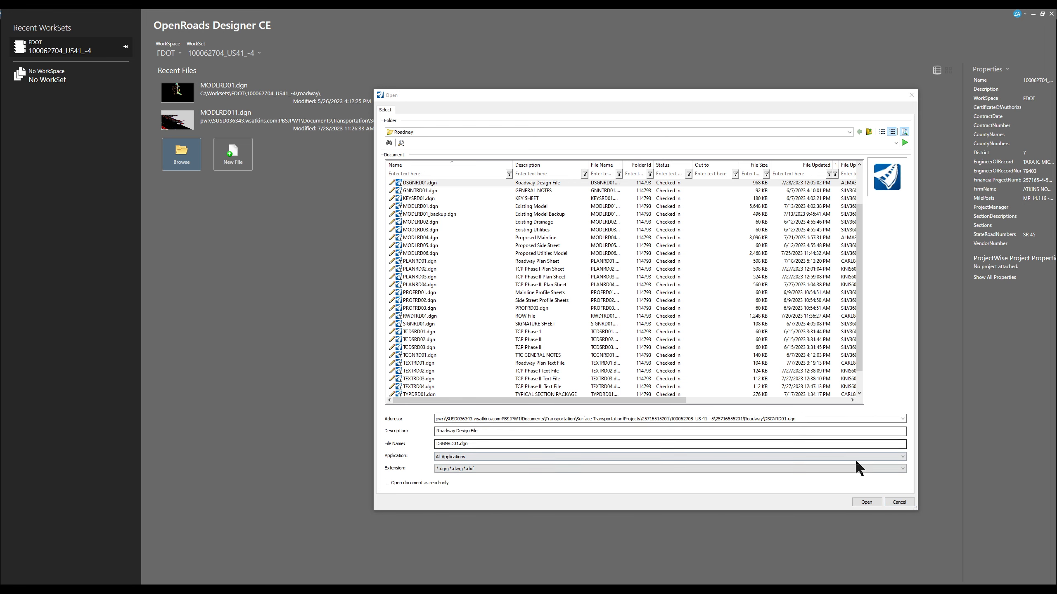
{"action": "left_click", "coordinate": [898, 504]}
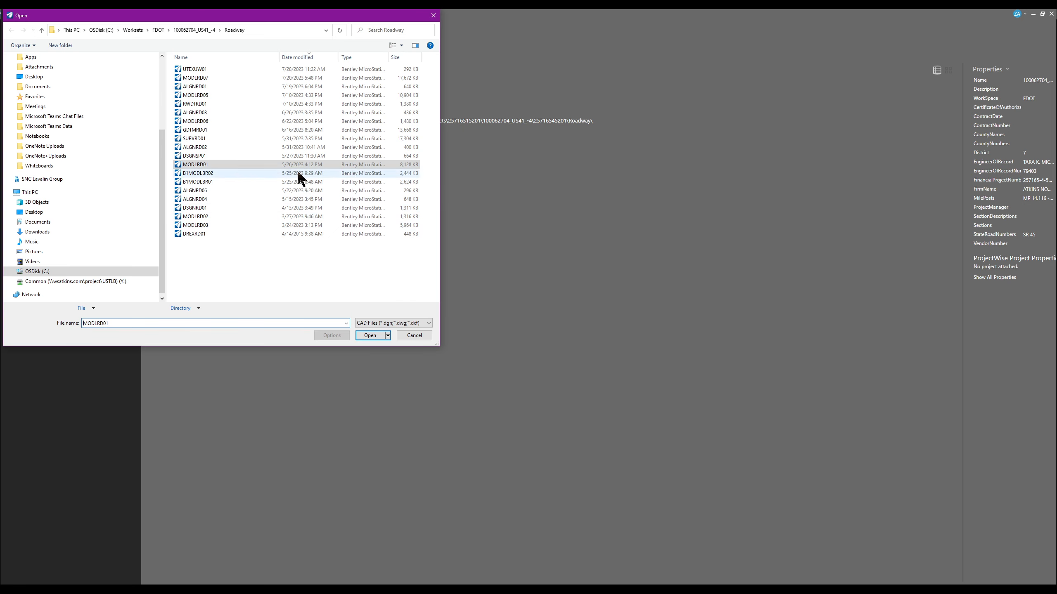
{"action": "left_click_drag", "start_coordinate": [300, 24], "coordinate": [687, 144]}
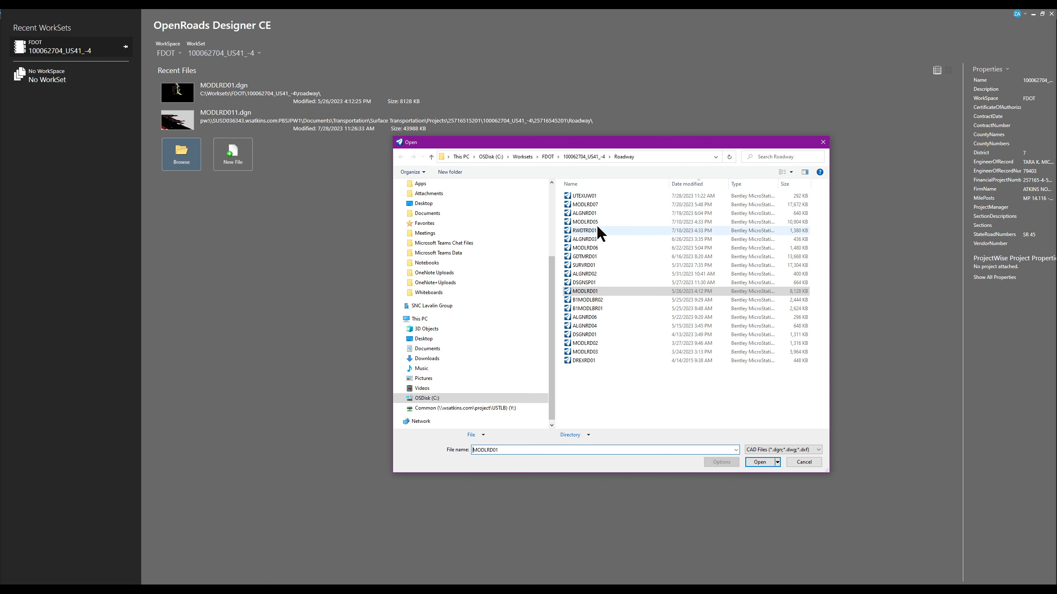
{"action": "left_click", "coordinate": [581, 157]}
{"action": "double_click", "coordinate": [594, 395]}
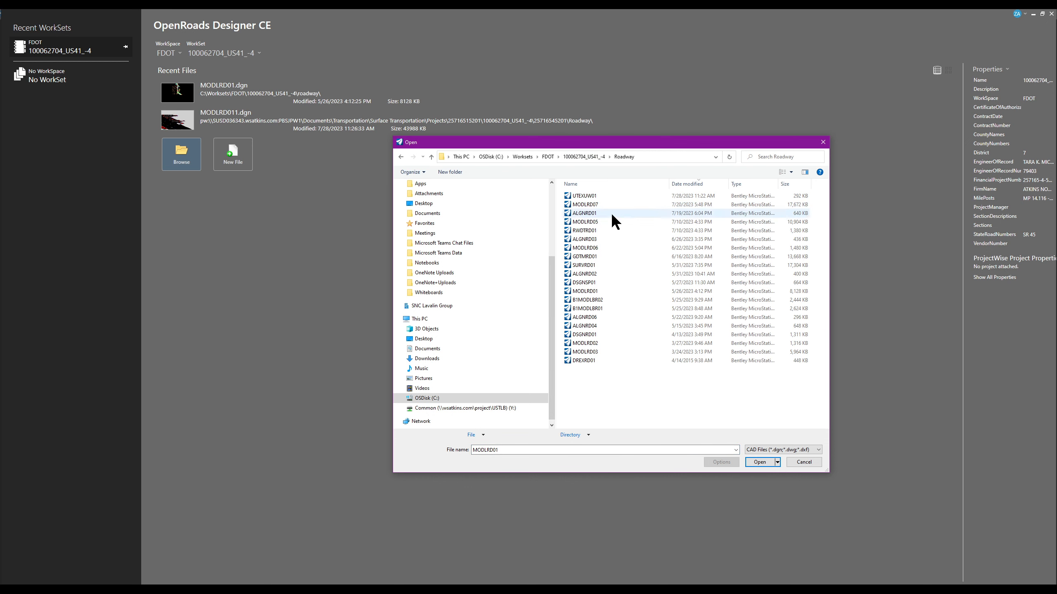
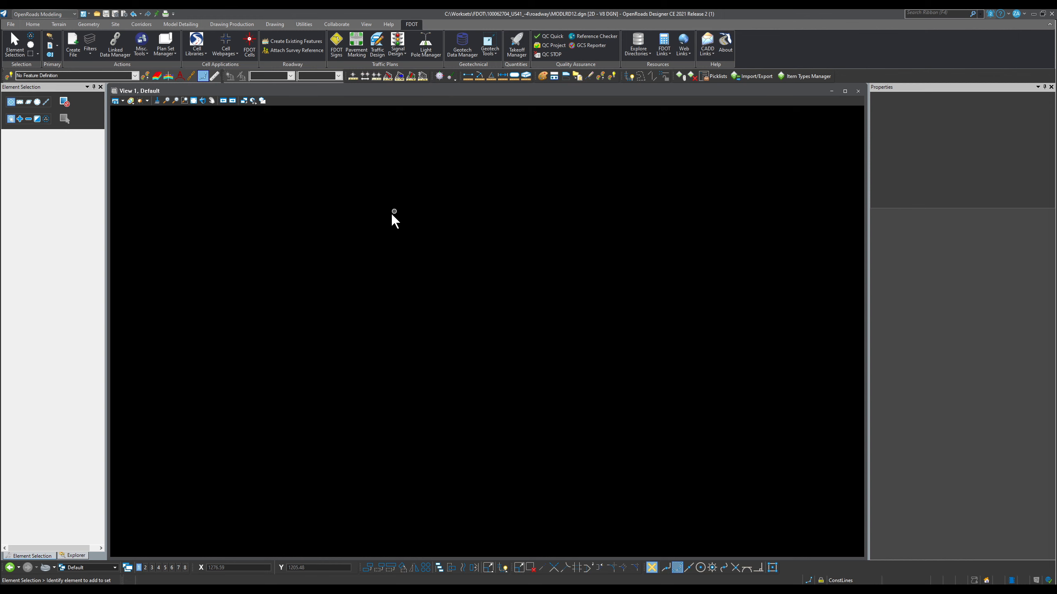
Attach SURVRD01.dgn from the local Roadway folder as a reference to MODLRD12.dgn with Coincident - World orientation.
{"action": "left_click", "coordinate": [49, 46]}
{"action": "left_click_drag", "start_coordinate": [349, 313], "coordinate": [407, 183]}
{"action": "left_click", "coordinate": [252, 207]}
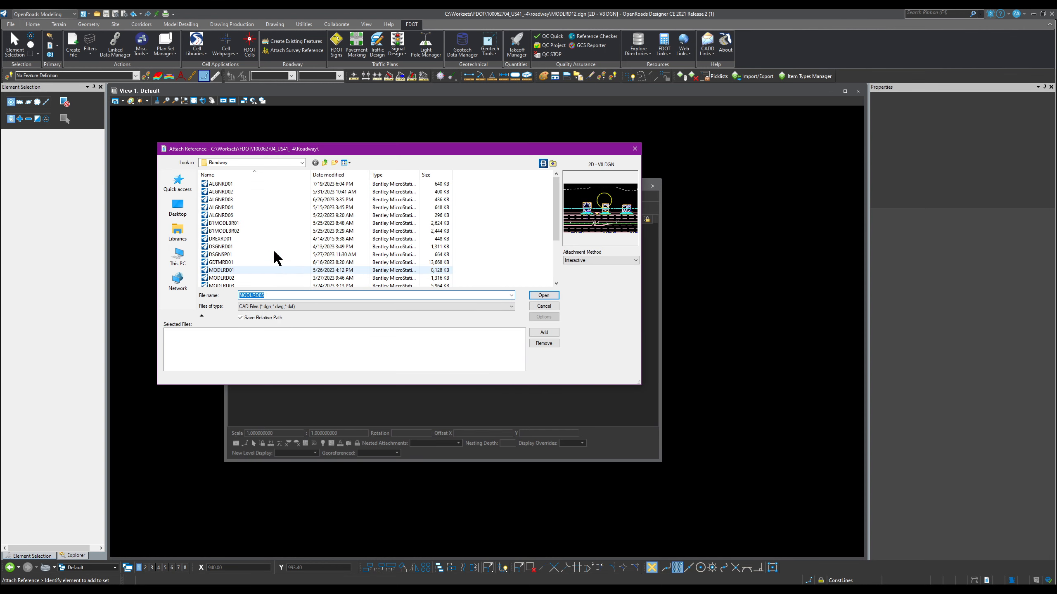
{"action": "scroll", "coordinate": [268, 250], "scroll_direction": "down", "scroll_amount": 3}
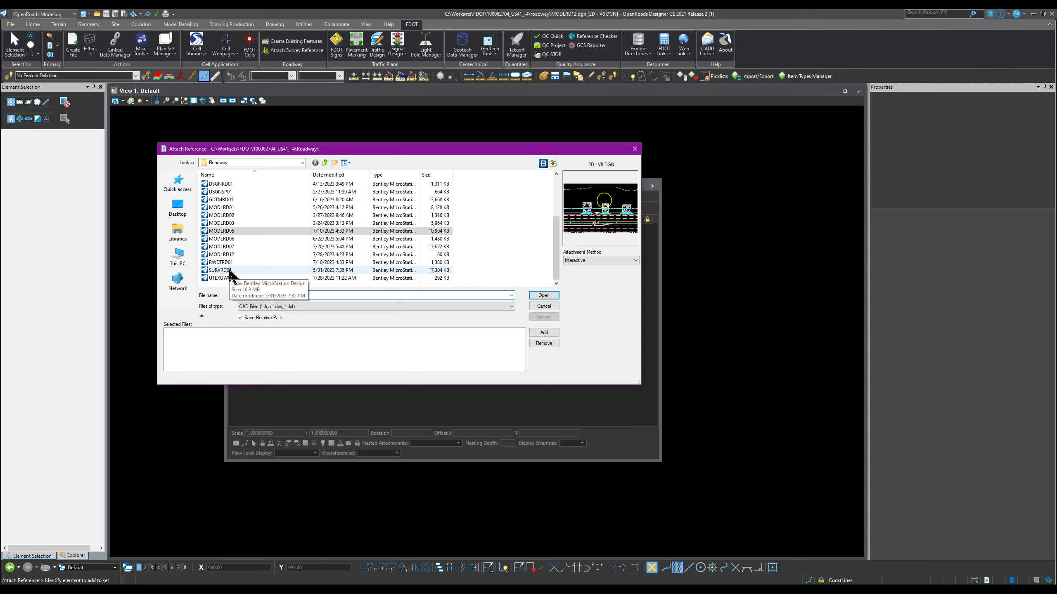
{"action": "left_click", "coordinate": [227, 268]}
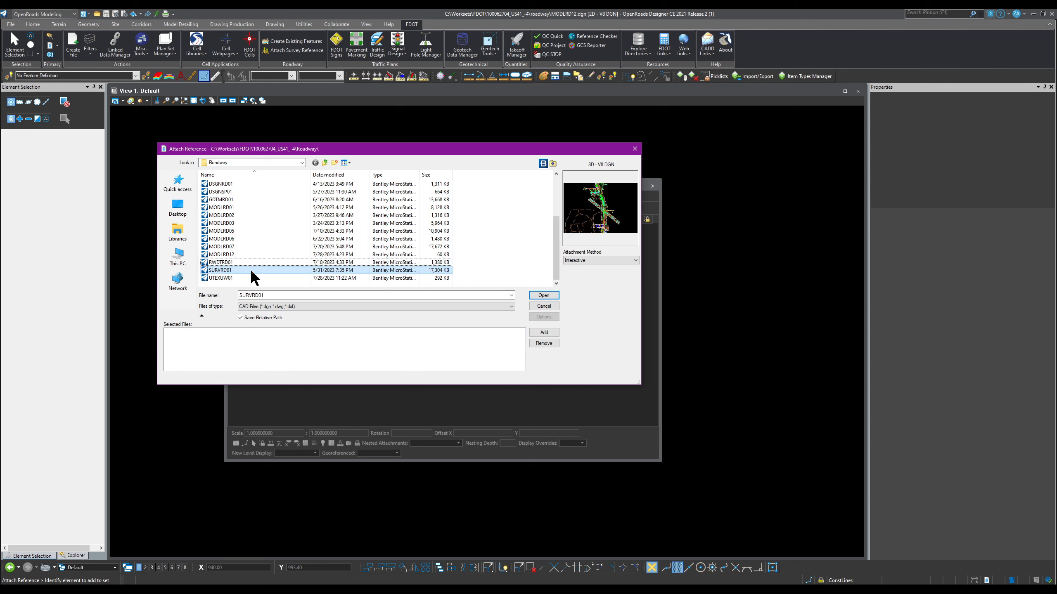
{"action": "left_click", "coordinate": [544, 295]}
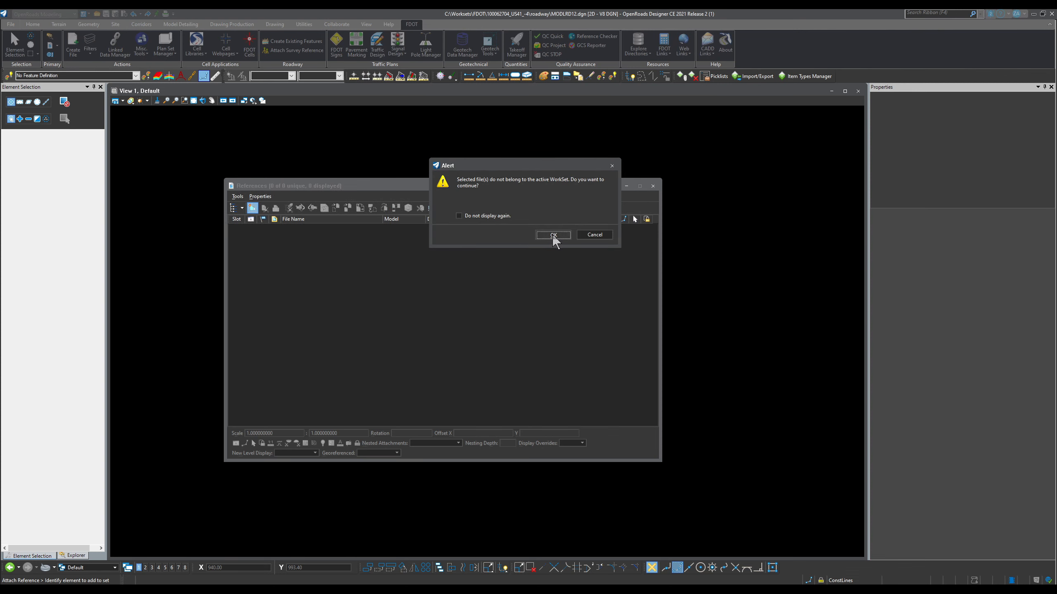
{"action": "left_click", "coordinate": [551, 234]}
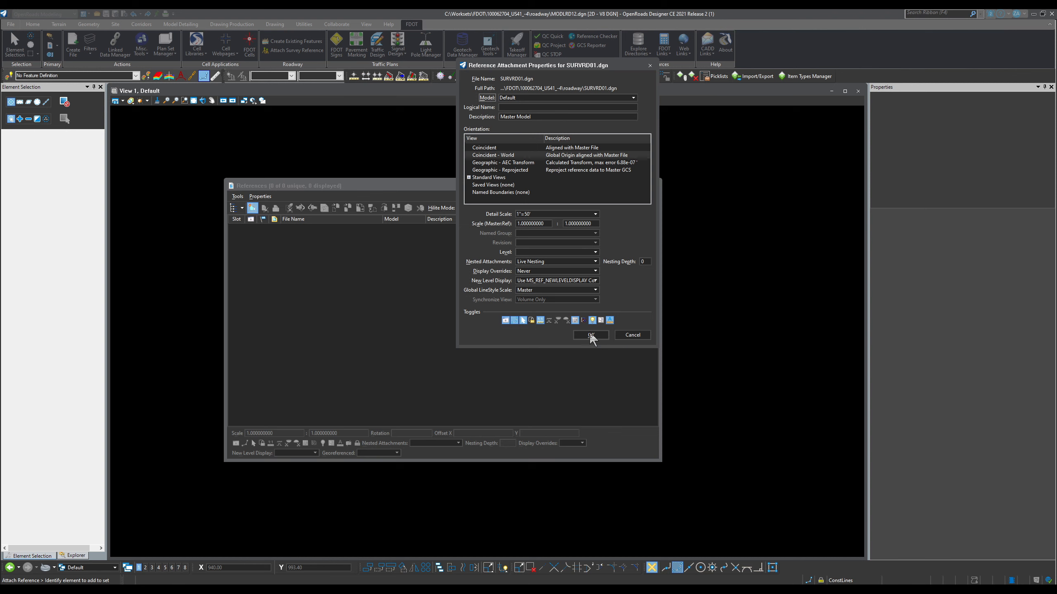
{"action": "left_click", "coordinate": [590, 336]}
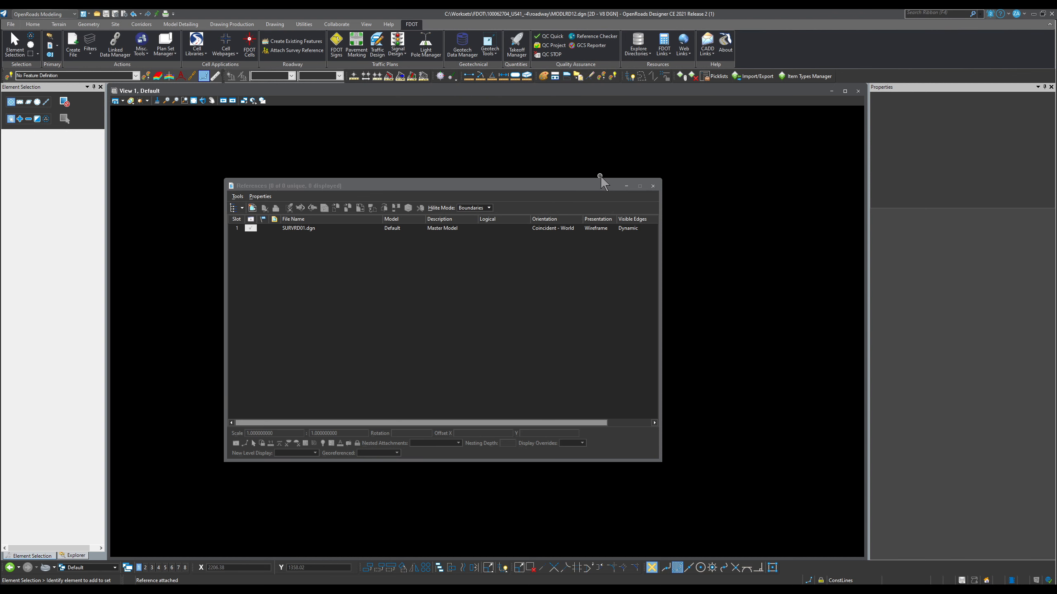
{"action": "left_click", "coordinate": [653, 186]}
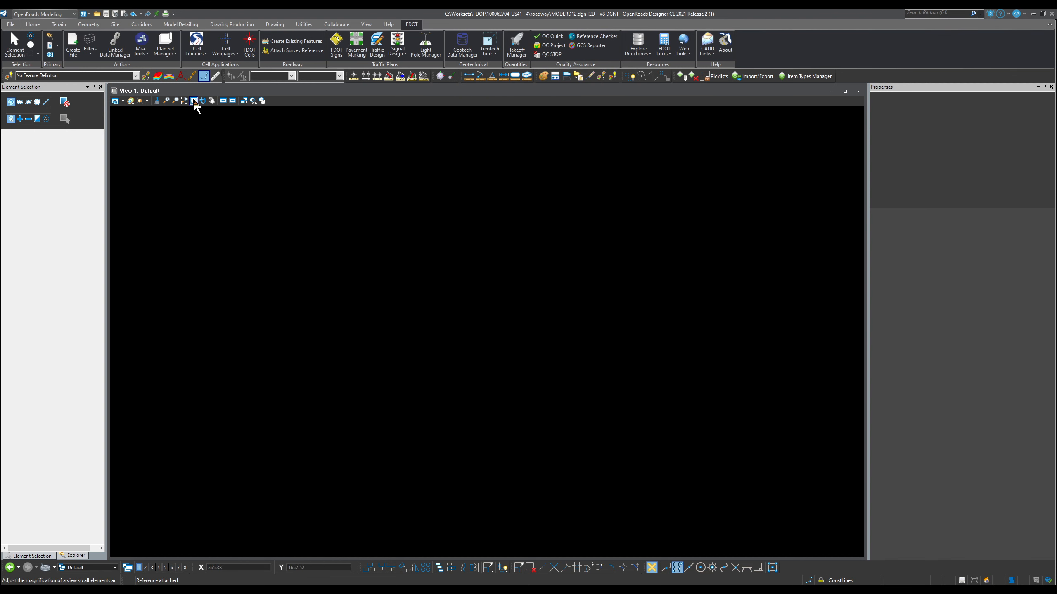
Set the SR45 DTM overall terrain in the survey reference as the active terrain model by its boundary.
{"action": "left_click", "coordinate": [194, 100]}
{"action": "scroll", "coordinate": [524, 404], "scroll_direction": "up", "scroll_amount": 10}
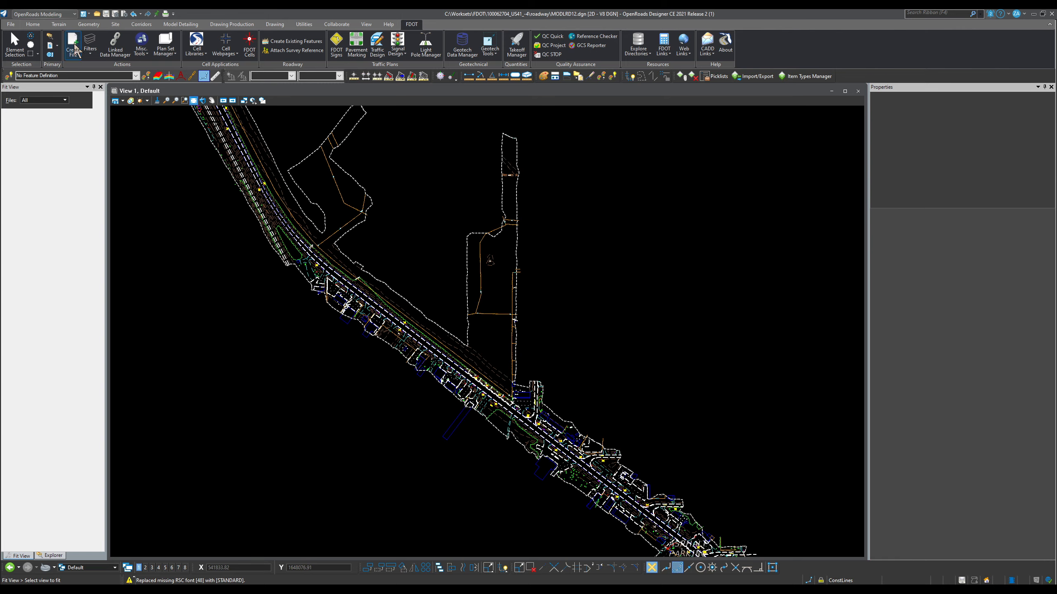
{"action": "left_click", "coordinate": [25, 53]}
{"action": "scroll", "coordinate": [355, 265], "scroll_direction": "up", "scroll_amount": 4}
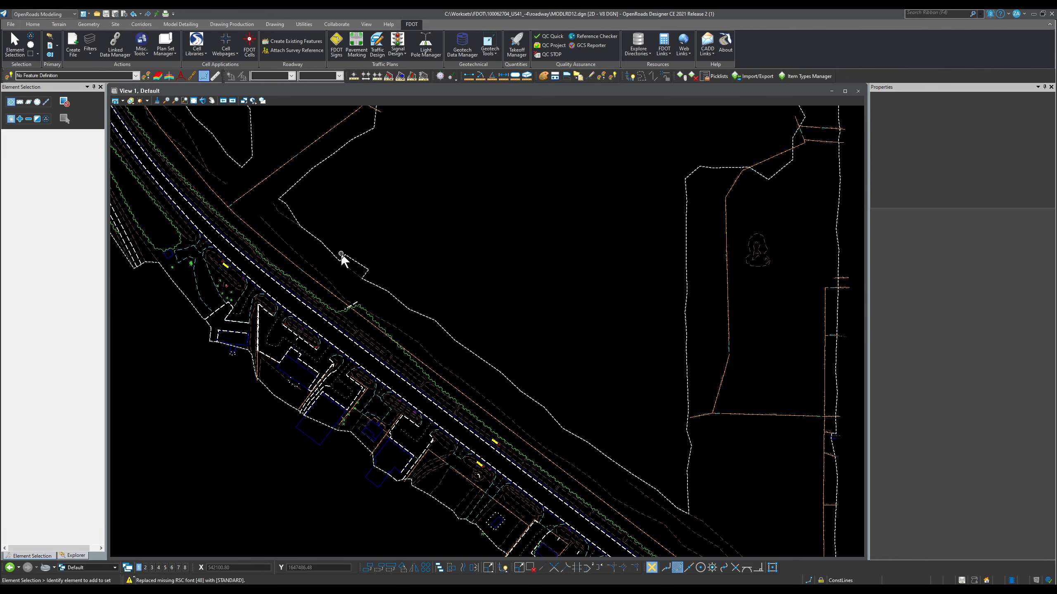
{"action": "left_click", "coordinate": [346, 256]}
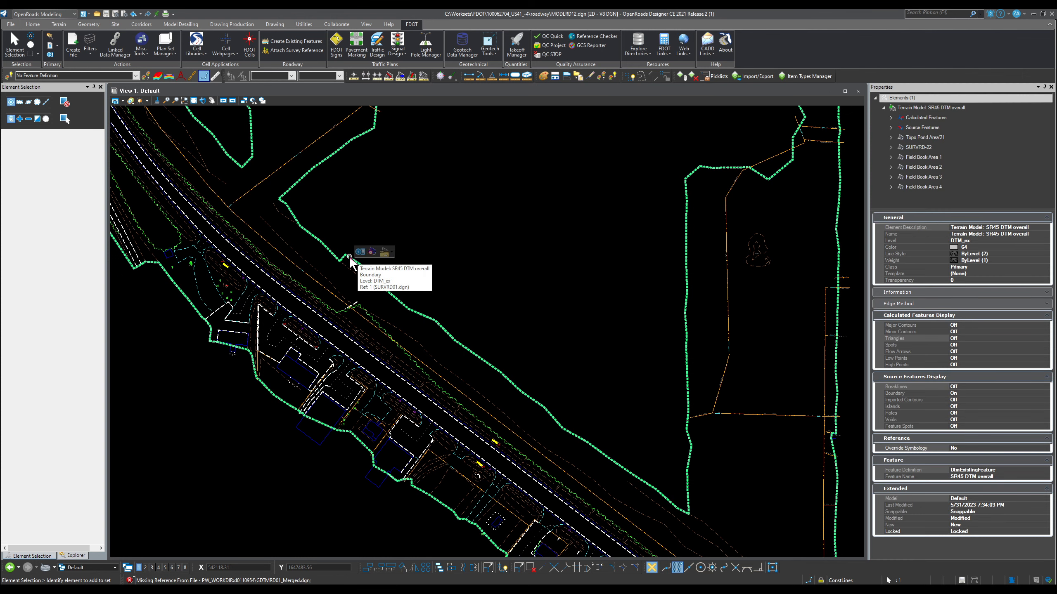
{"action": "left_click", "coordinate": [372, 253]}
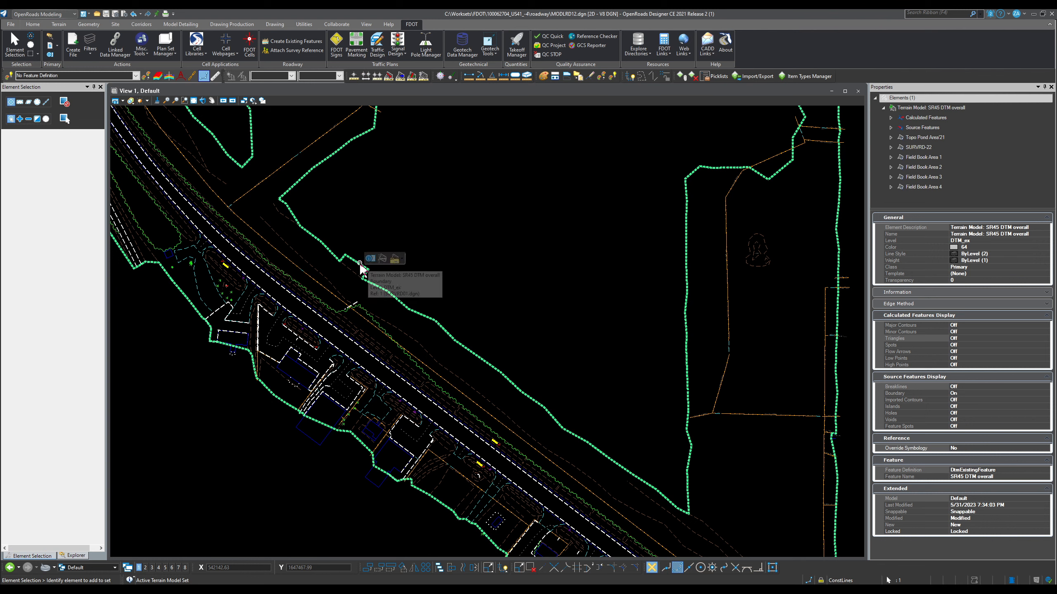
Split the workspace into two views showing the plan and the 3D model.
{"action": "right_click", "coordinate": [409, 186]}
{"action": "mouse_move", "coordinate": [461, 207]}
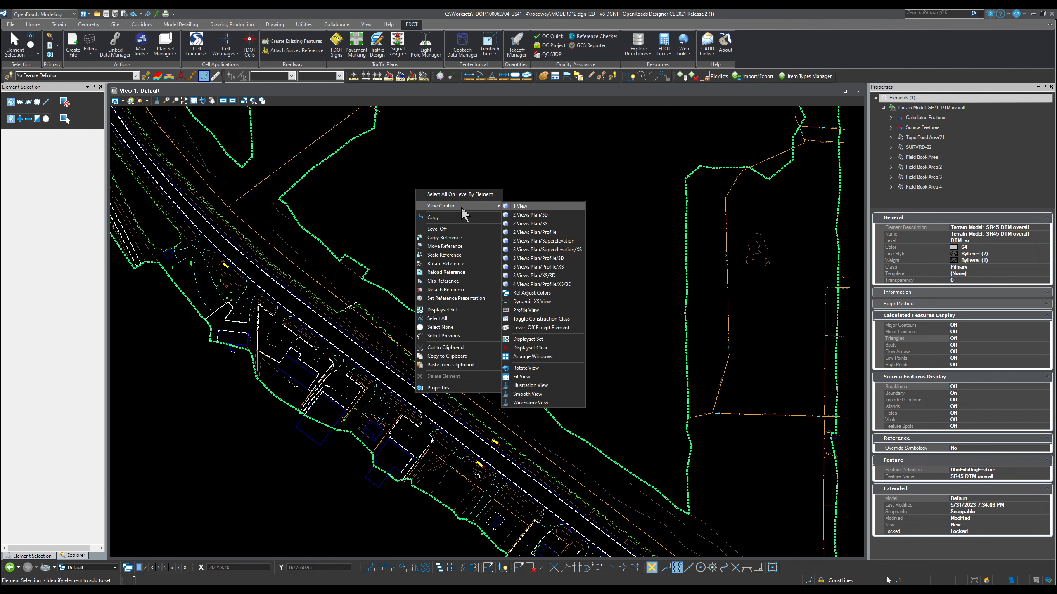
{"action": "key", "text": "Escape"}
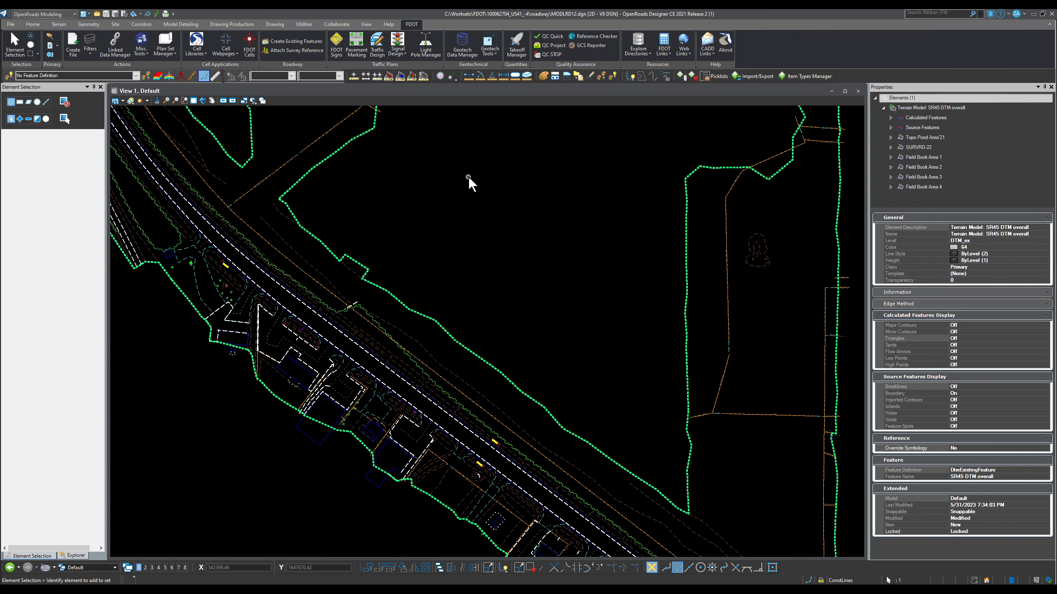
{"action": "right_click", "coordinate": [471, 178]}
{"action": "mouse_move", "coordinate": [510, 200]}
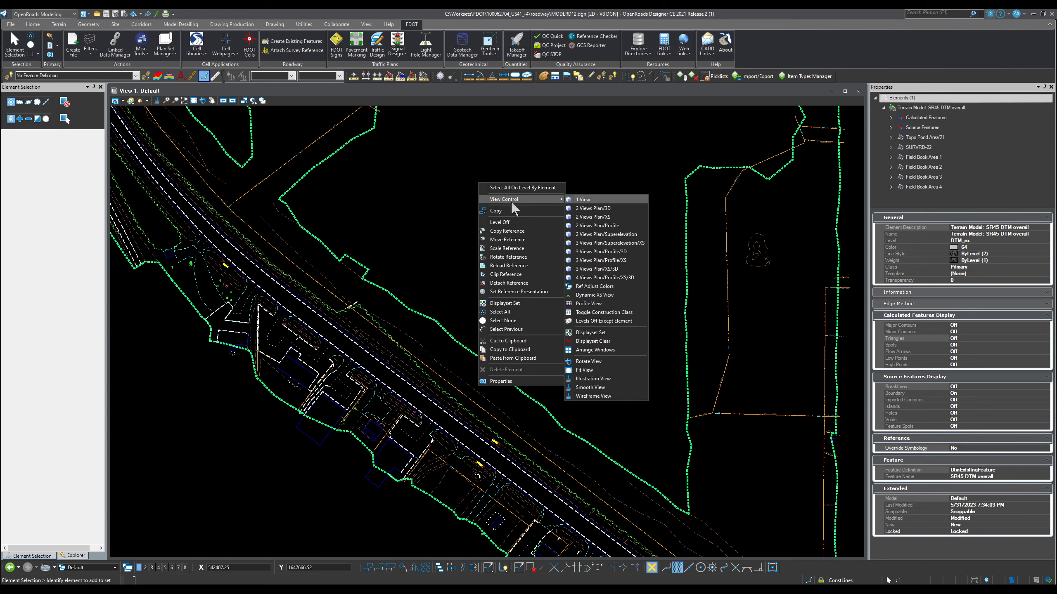
{"action": "left_click", "coordinate": [604, 209]}
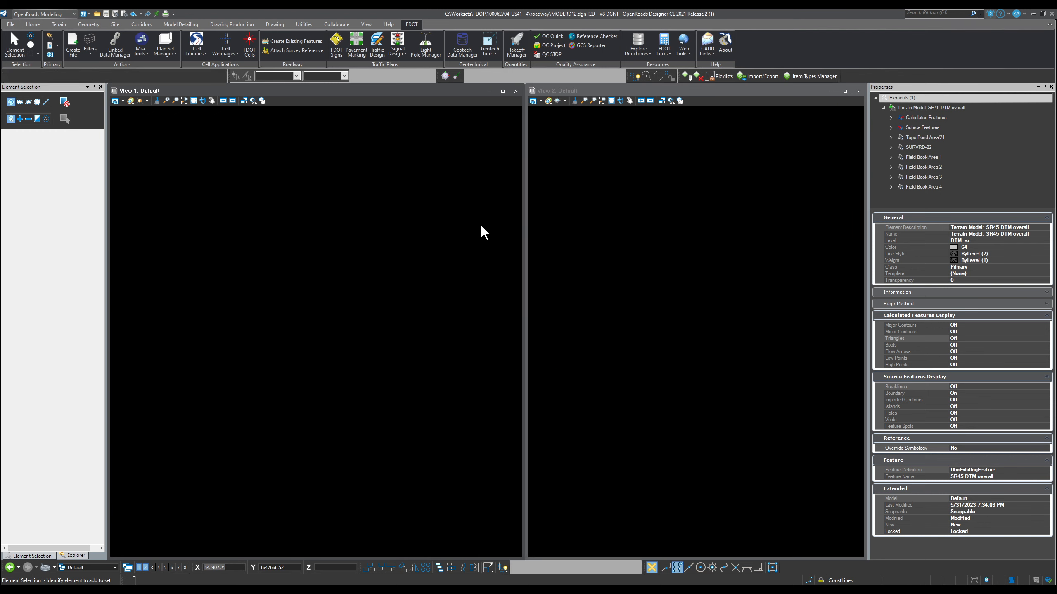
Examine the survey linework along the road corridor in the 3D view, both overall and close up.
{"action": "scroll", "coordinate": [662, 376], "scroll_direction": "down", "scroll_amount": 4}
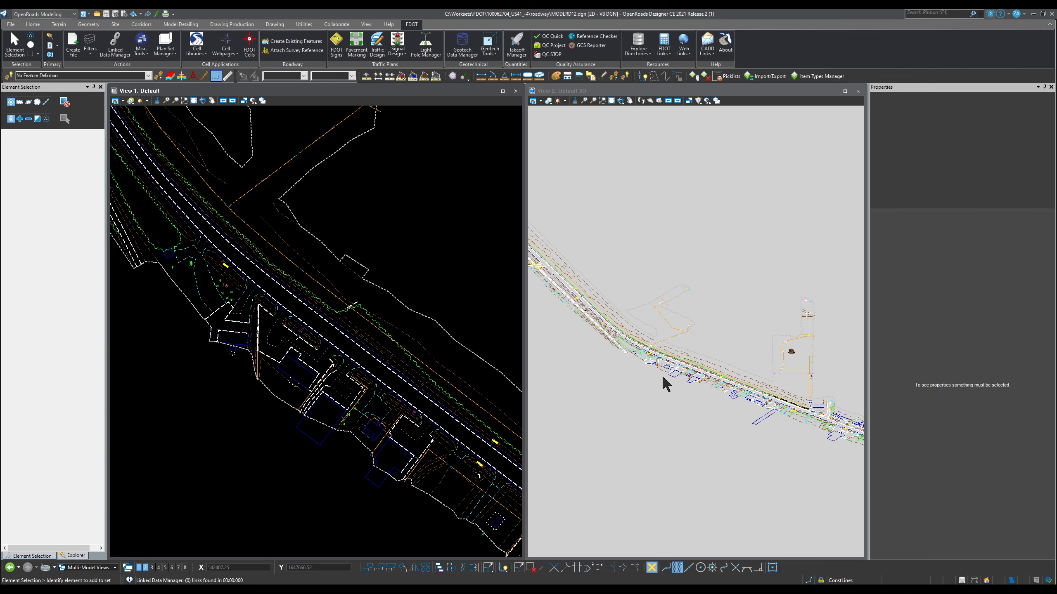
{"action": "scroll", "coordinate": [763, 371], "scroll_direction": "up", "scroll_amount": 3}
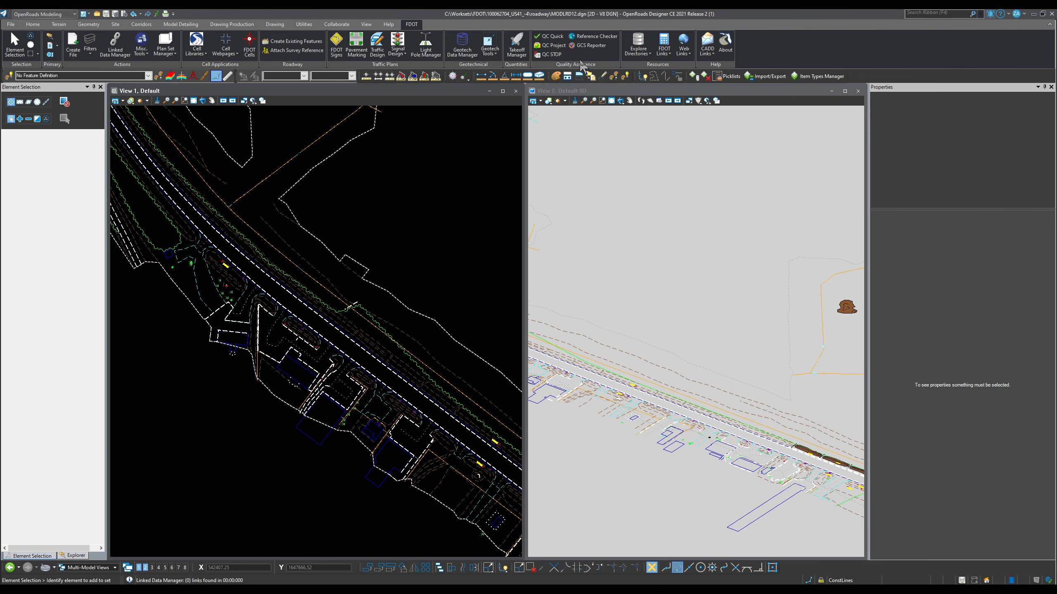
{"action": "scroll", "coordinate": [647, 389], "scroll_direction": "up", "scroll_amount": 6}
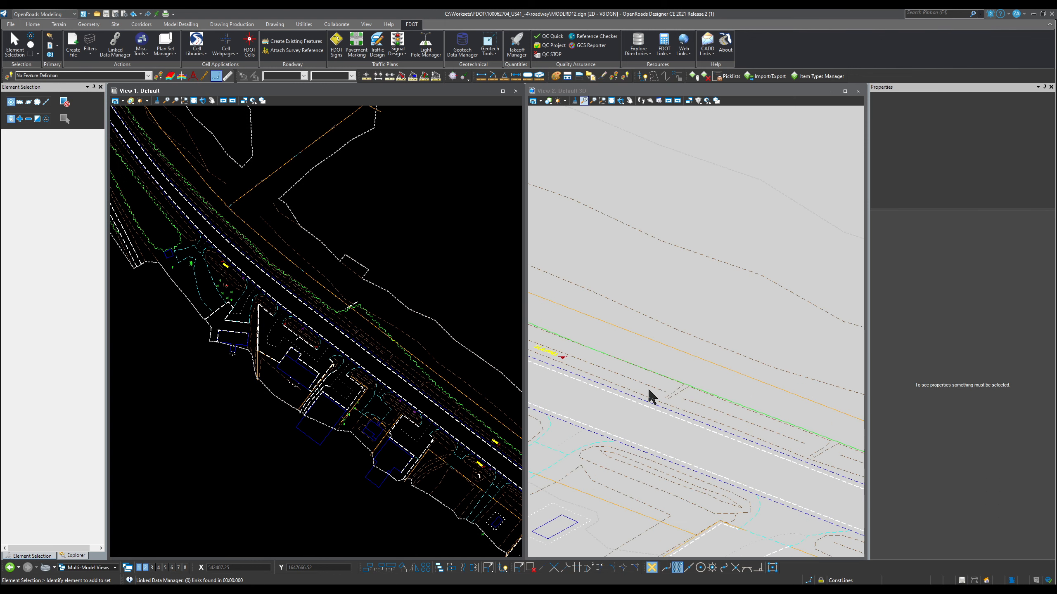
{"action": "scroll", "coordinate": [647, 389], "scroll_direction": "down", "scroll_amount": 5}
{"action": "scroll", "coordinate": [760, 411], "scroll_direction": "up", "scroll_amount": 5}
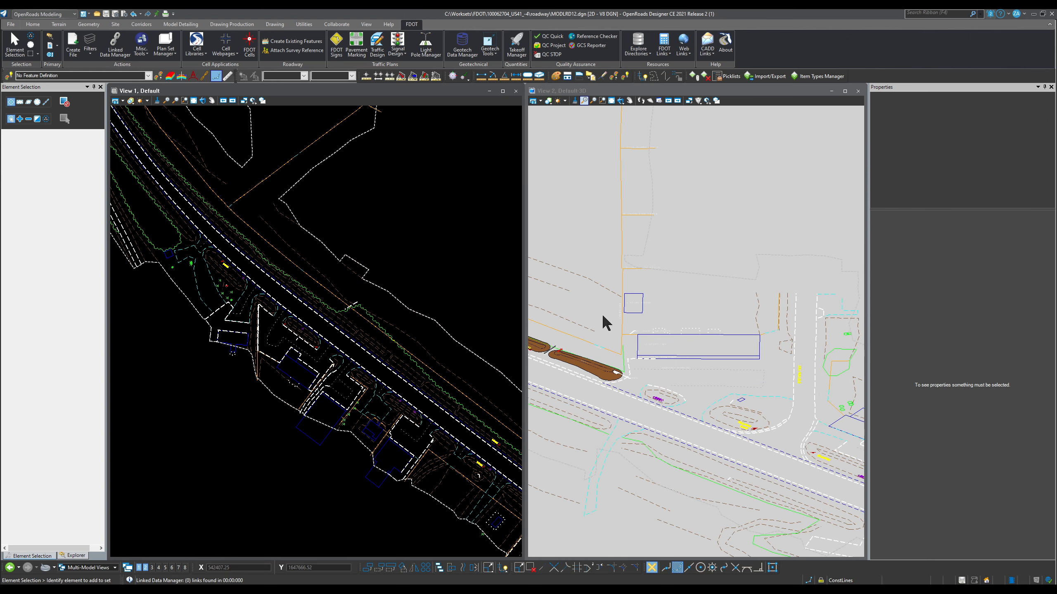
{"action": "scroll", "coordinate": [602, 314], "scroll_direction": "down", "scroll_amount": 3}
{"action": "scroll", "coordinate": [649, 336], "scroll_direction": "up", "scroll_amount": 2}
{"action": "scroll", "coordinate": [693, 366], "scroll_direction": "down", "scroll_amount": 3}
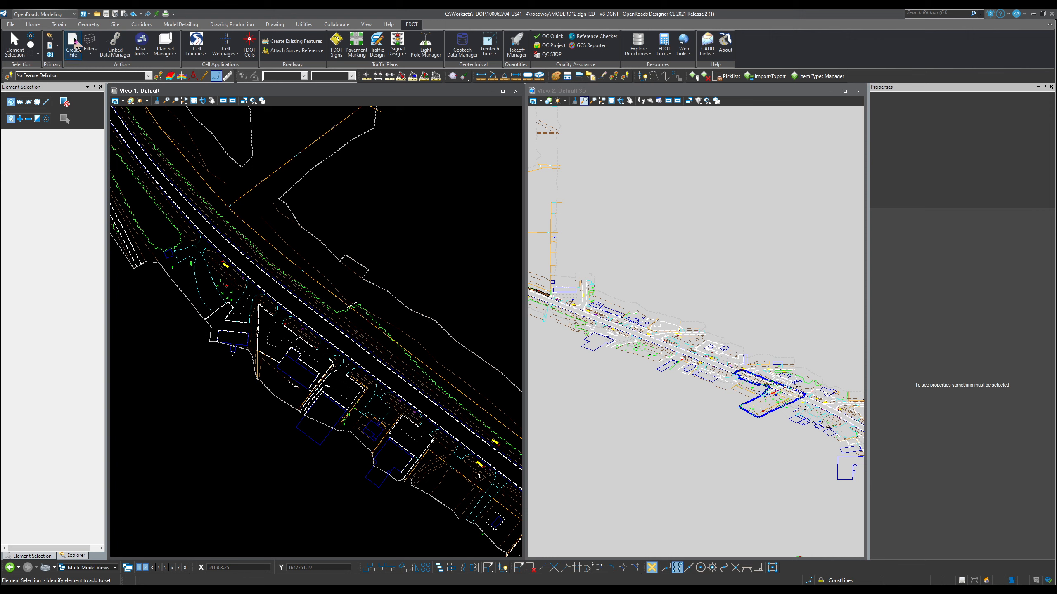
{"action": "left_click", "coordinate": [49, 45]}
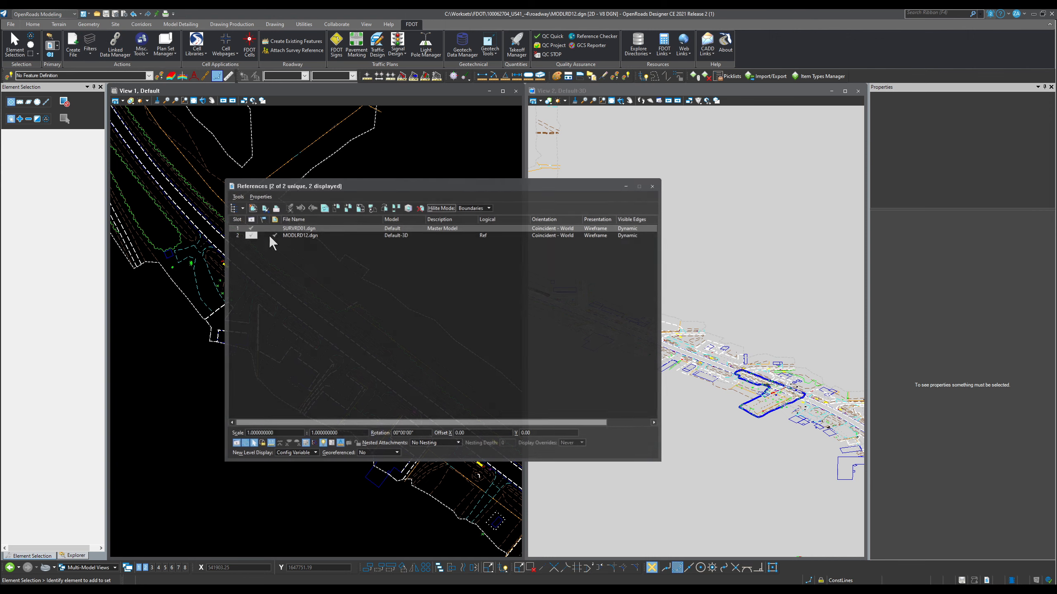
{"action": "left_click", "coordinate": [252, 208]}
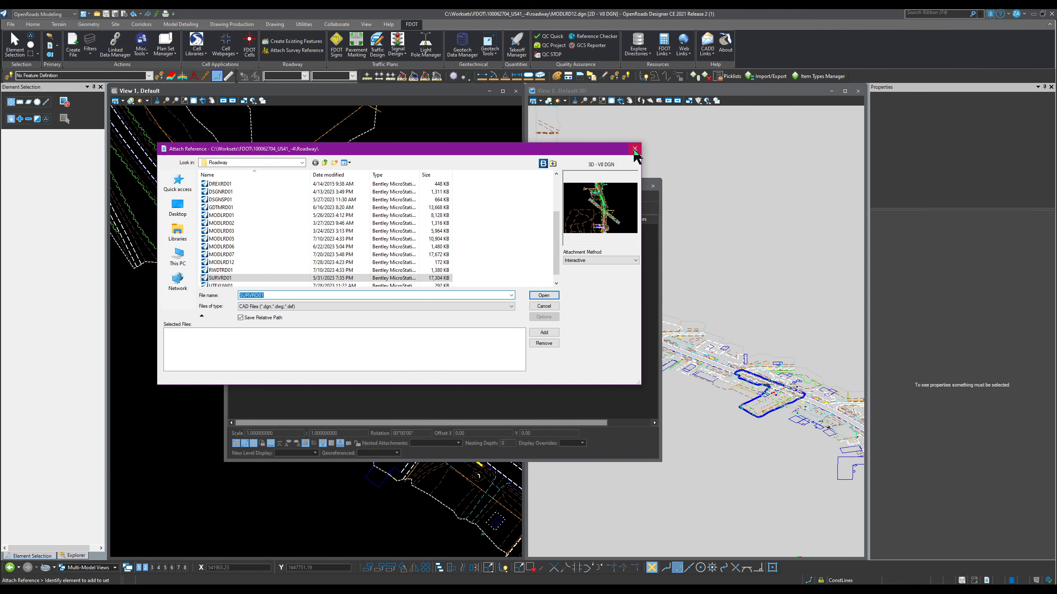
{"action": "left_click", "coordinate": [634, 148]}
{"action": "left_click", "coordinate": [652, 186]}
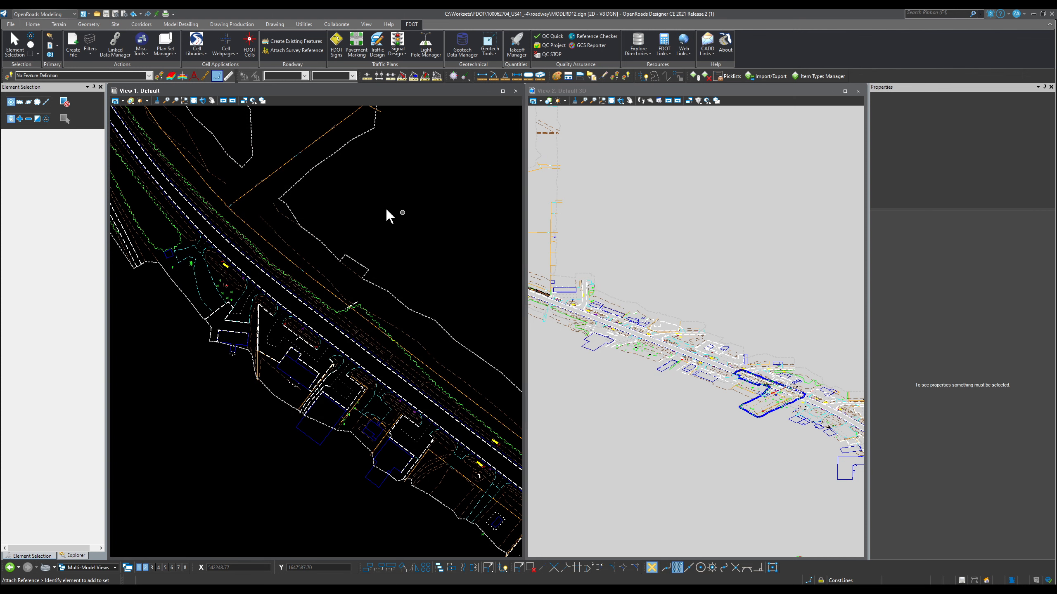
{"action": "left_click", "coordinate": [70, 42]}
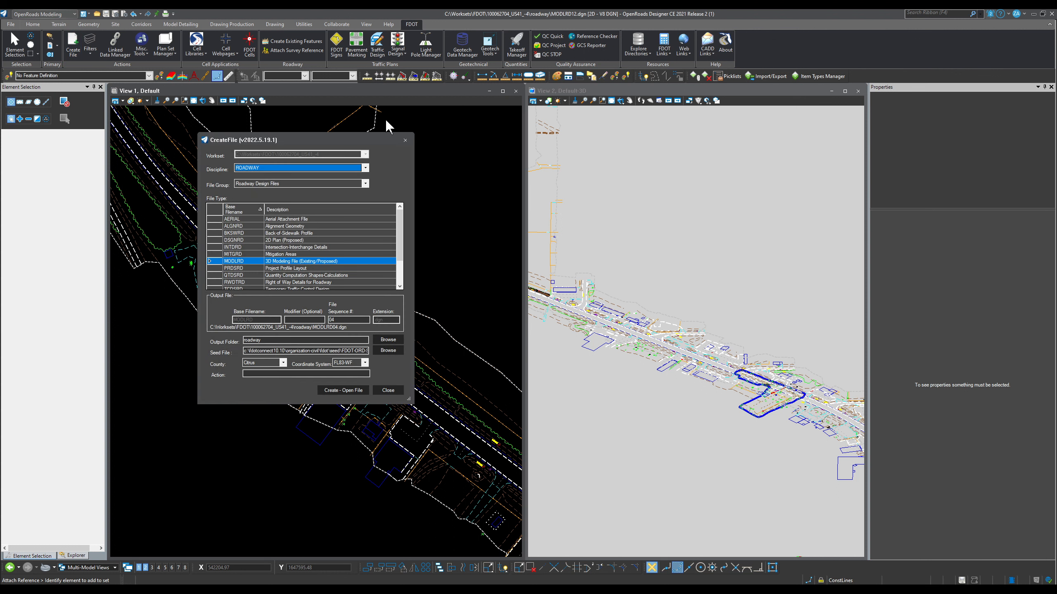
{"action": "left_click", "coordinate": [405, 140]}
Choose MODLRD01, MODLRD02, MODLRD03, MODLRD05, MODLRD06 and MODLRD07 in the local Roadway folder as the reference files to attach.
{"action": "left_click", "coordinate": [49, 45]}
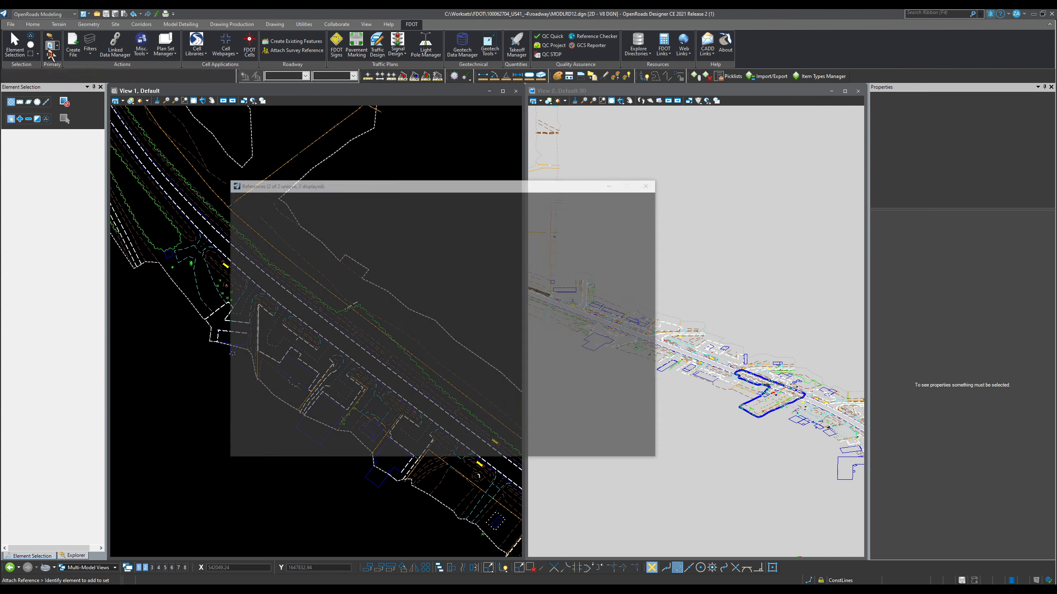
{"action": "left_click_drag", "start_coordinate": [326, 186], "coordinate": [263, 271]}
{"action": "left_click", "coordinate": [190, 293]}
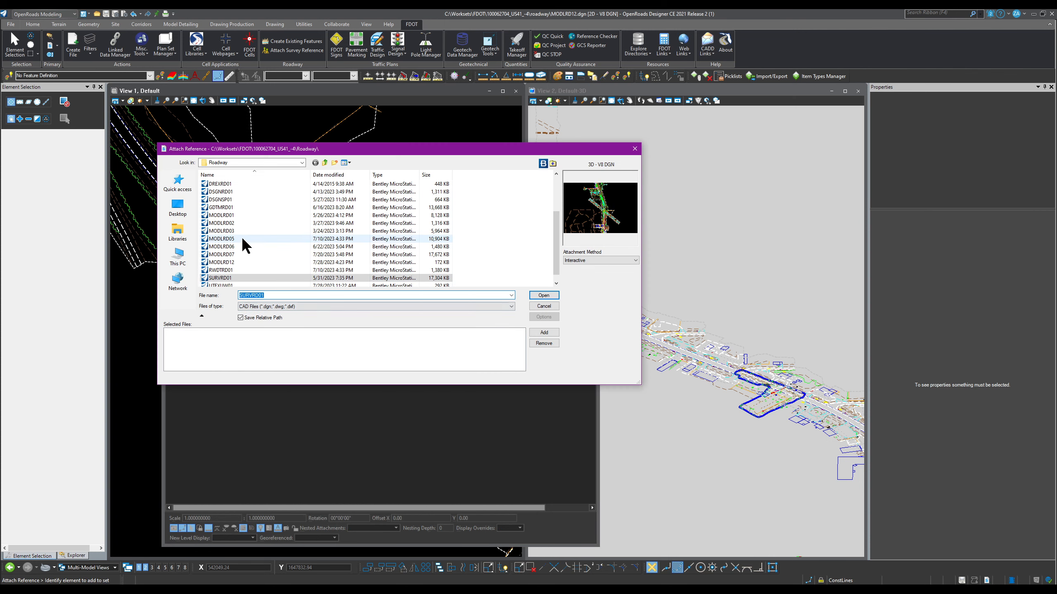
{"action": "left_click", "coordinate": [232, 216]}
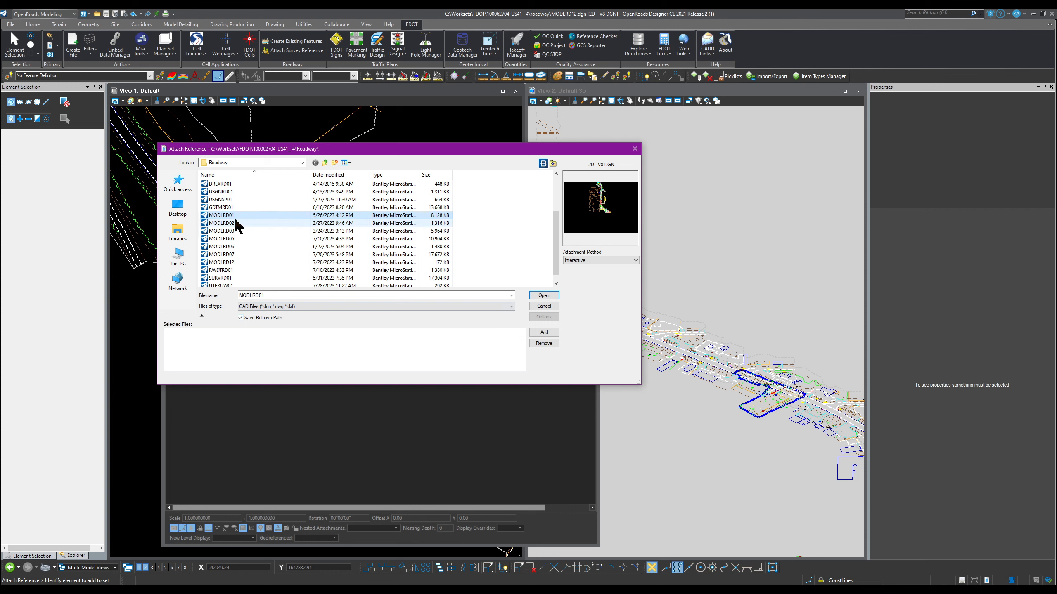
{"action": "left_click", "coordinate": [235, 231], "text": "shift"}
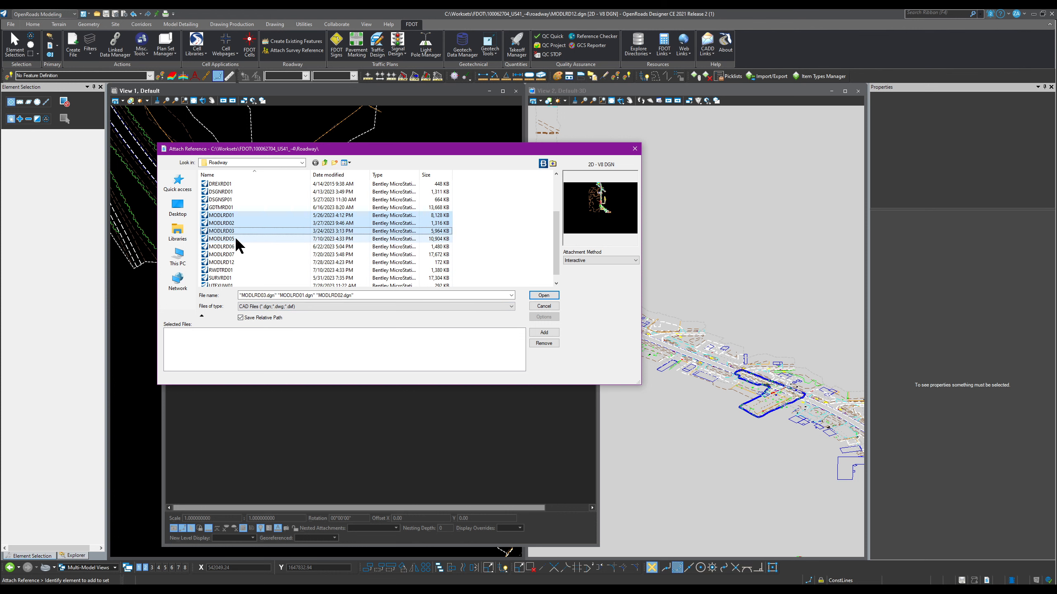
{"action": "left_click", "coordinate": [235, 238], "text": "shift"}
{"action": "left_click", "coordinate": [233, 246], "text": "shift"}
{"action": "left_click", "coordinate": [235, 253], "text": "shift"}
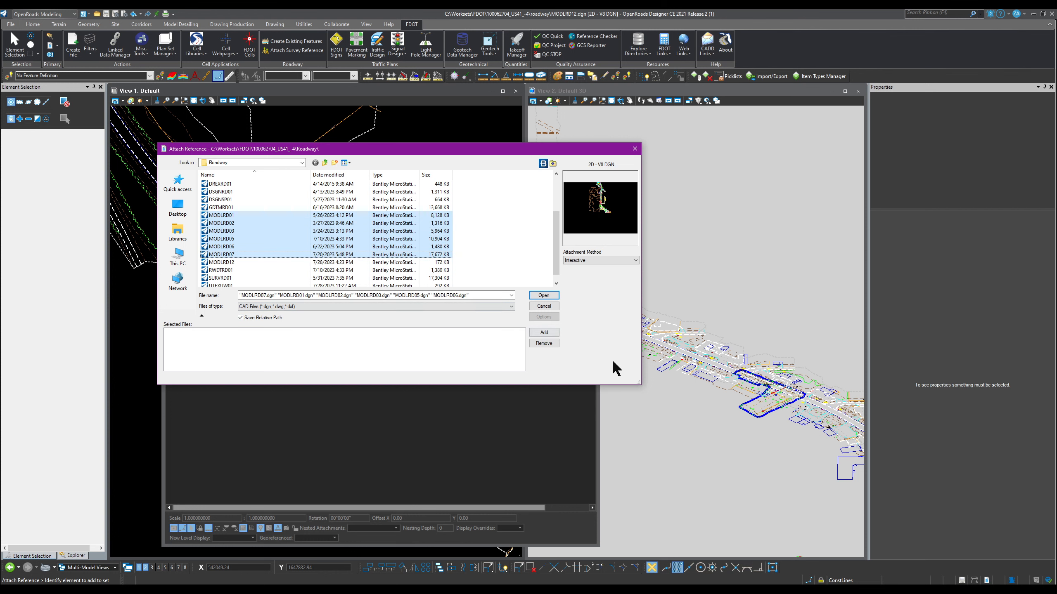
Attach the six chosen models using their Default model, Coincident - World orientation and Live Nesting, and close the references list.
{"action": "left_click", "coordinate": [543, 297]}
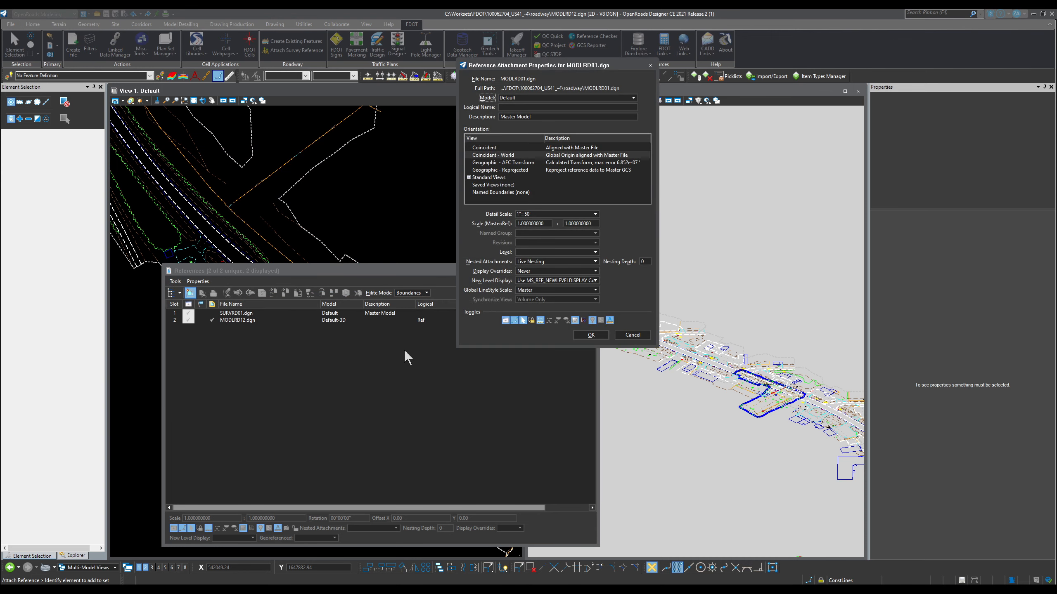
{"action": "left_click", "coordinate": [585, 336]}
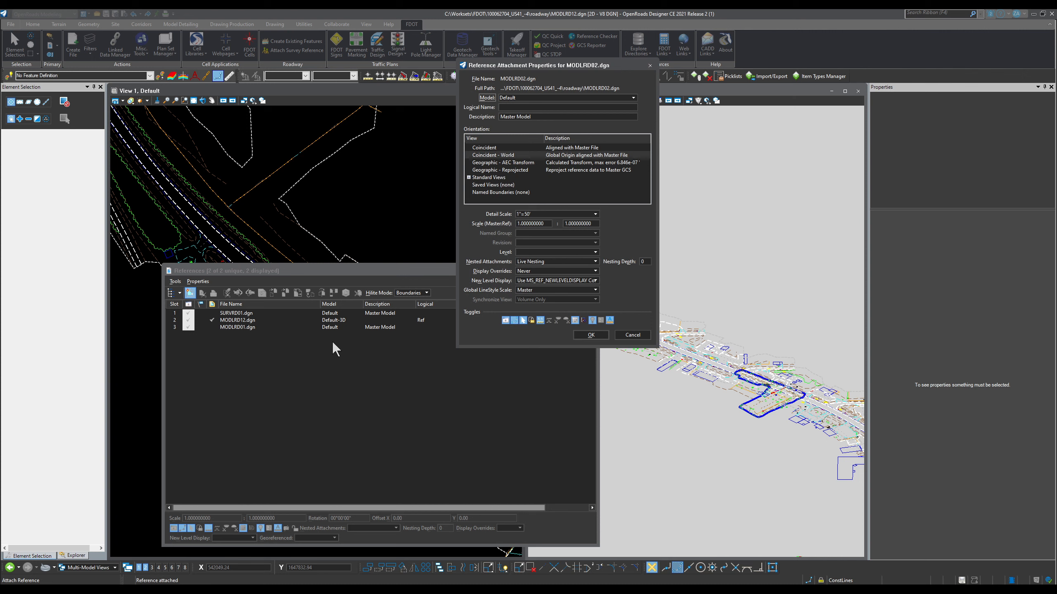
{"action": "left_click", "coordinate": [582, 335]}
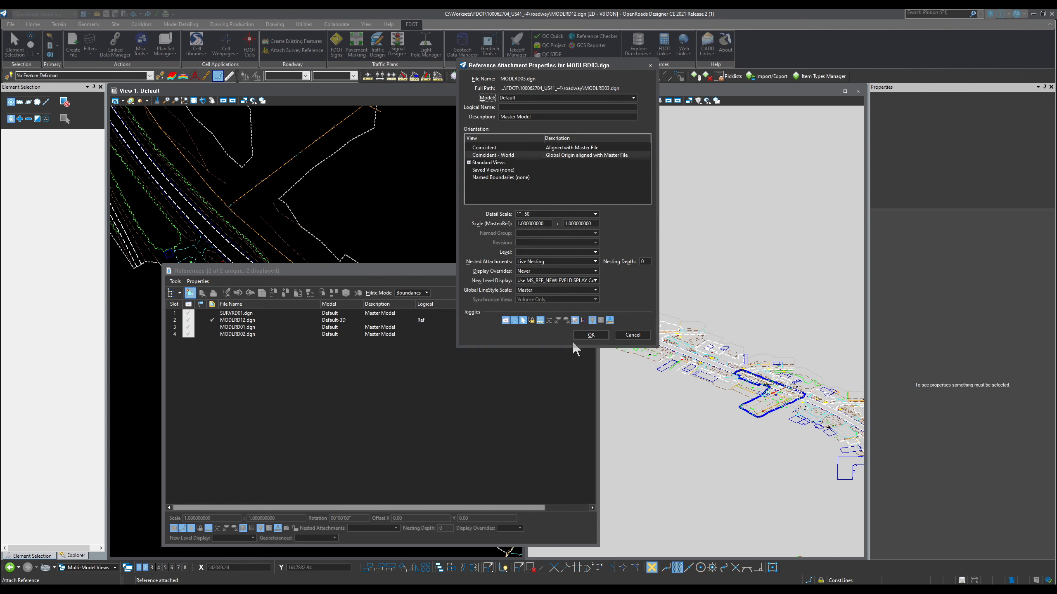
{"action": "left_click", "coordinate": [583, 335]}
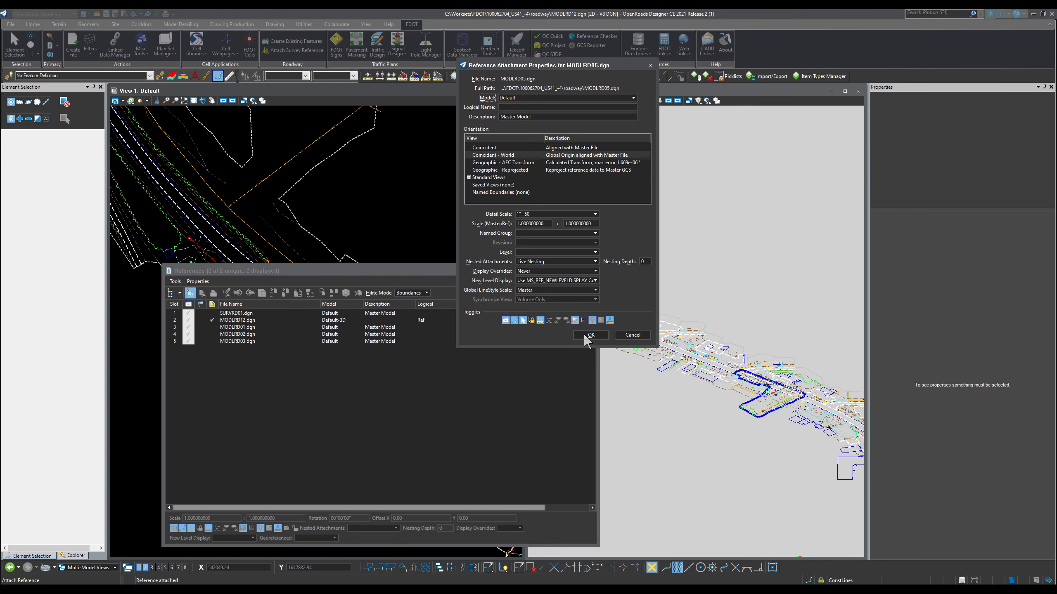
{"action": "left_click", "coordinate": [584, 335]}
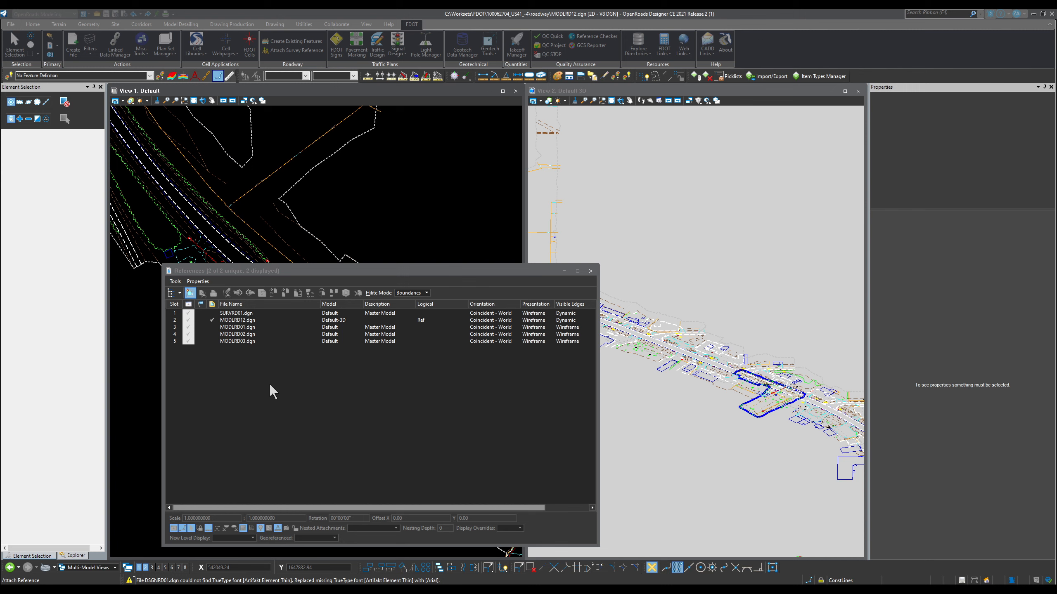
{"action": "left_click", "coordinate": [591, 335]}
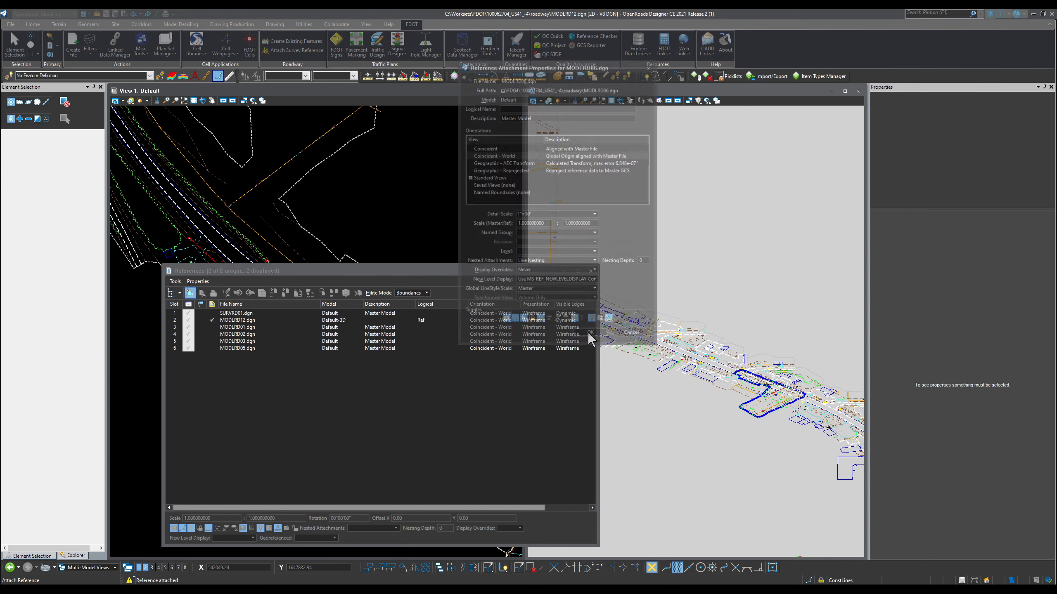
{"action": "left_click", "coordinate": [590, 335]}
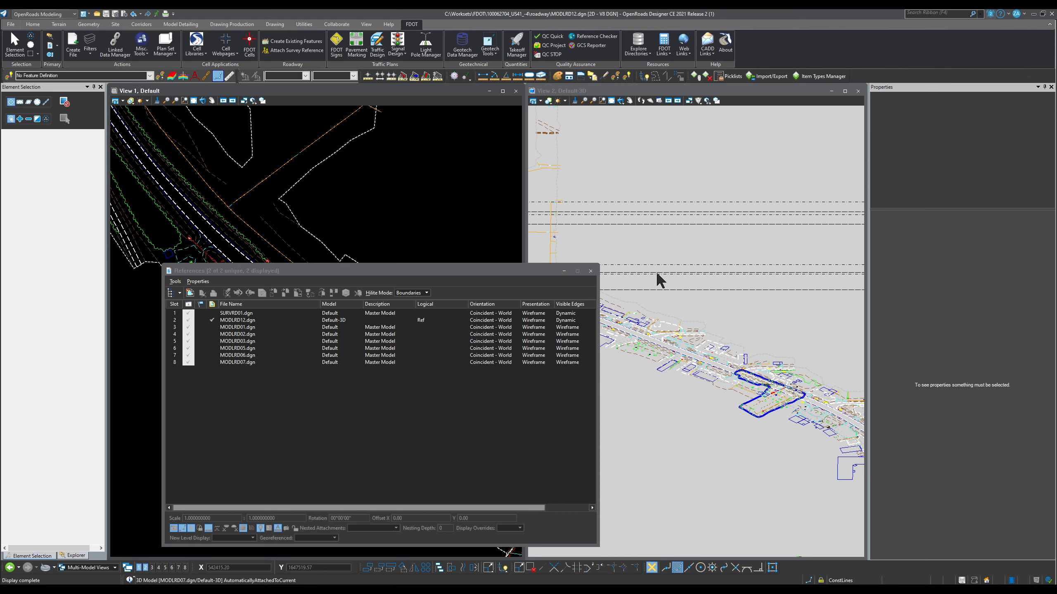
{"action": "scroll", "coordinate": [661, 280], "scroll_direction": "down", "scroll_amount": 3}
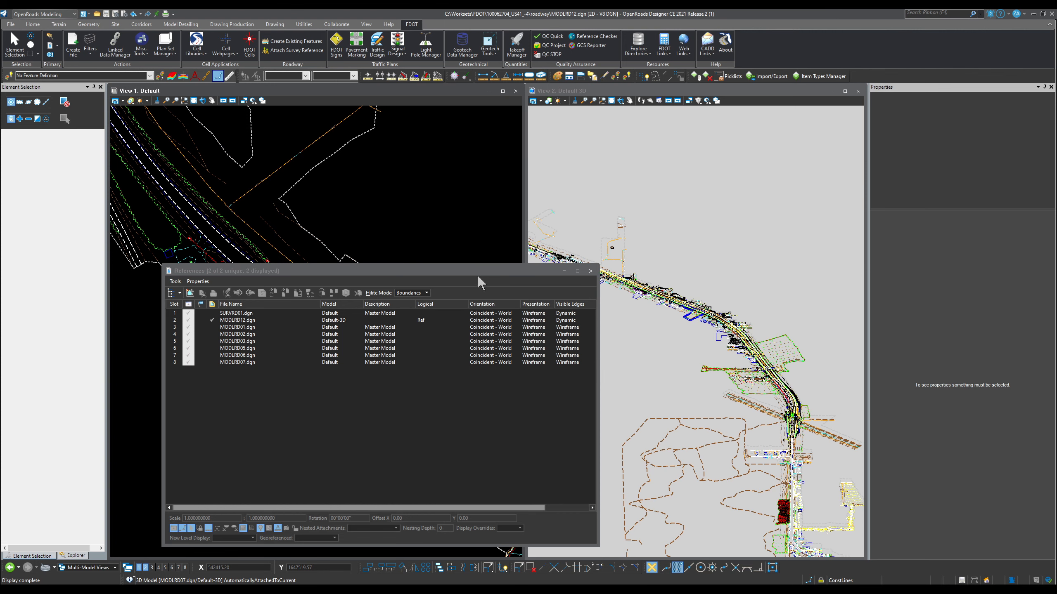
{"action": "left_click_drag", "start_coordinate": [475, 267], "coordinate": [444, 249]}
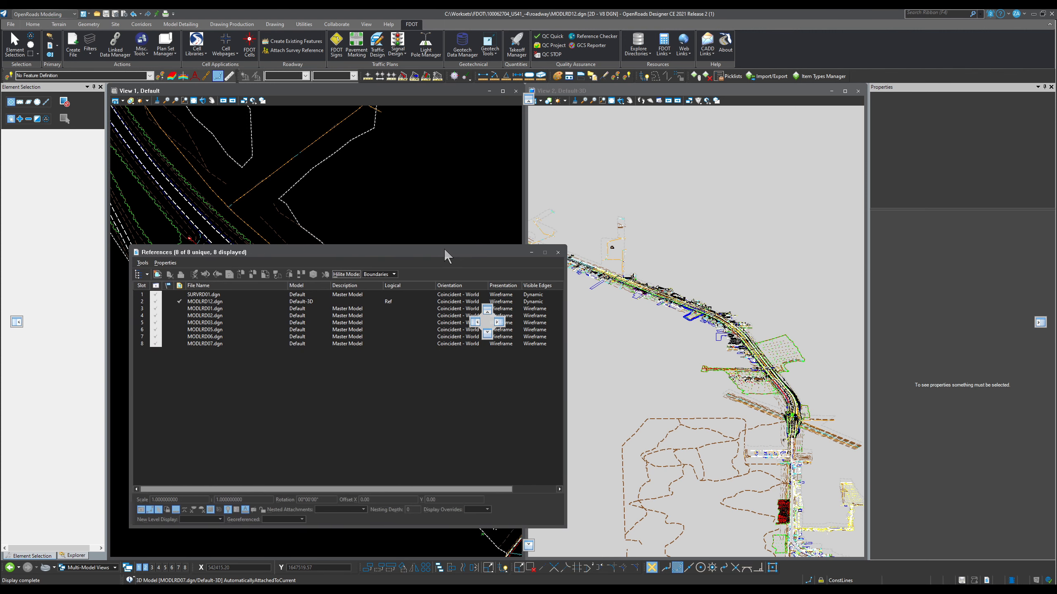
{"action": "left_click", "coordinate": [558, 252]}
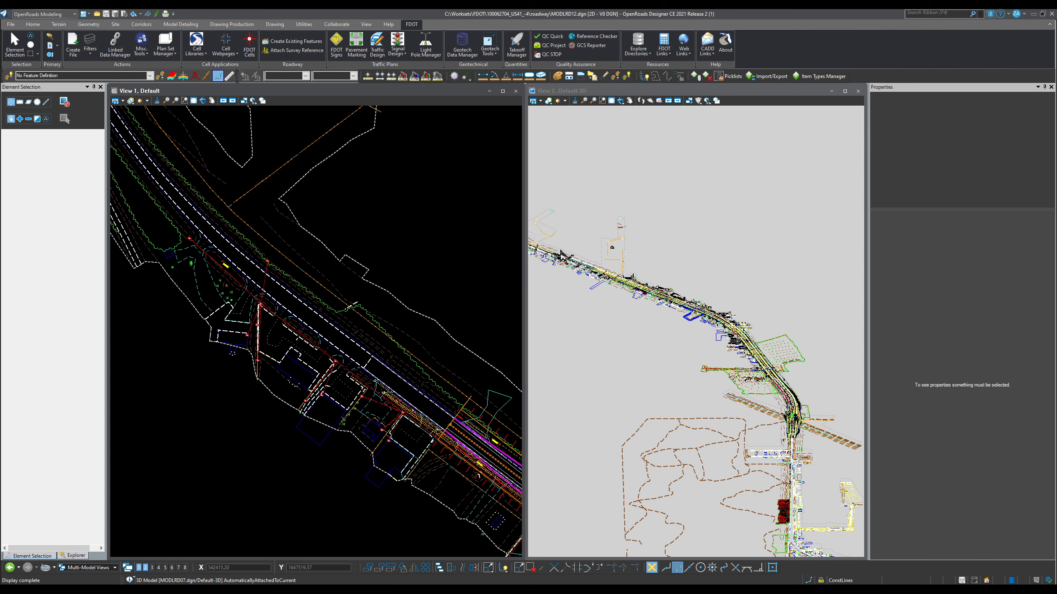
Inspect the referenced roadway model surfaces in the 3D view, comparing the whole road section with details along its edge.
{"action": "scroll", "coordinate": [682, 302], "scroll_direction": "up", "scroll_amount": 5}
{"action": "scroll", "coordinate": [691, 366], "scroll_direction": "up", "scroll_amount": 5}
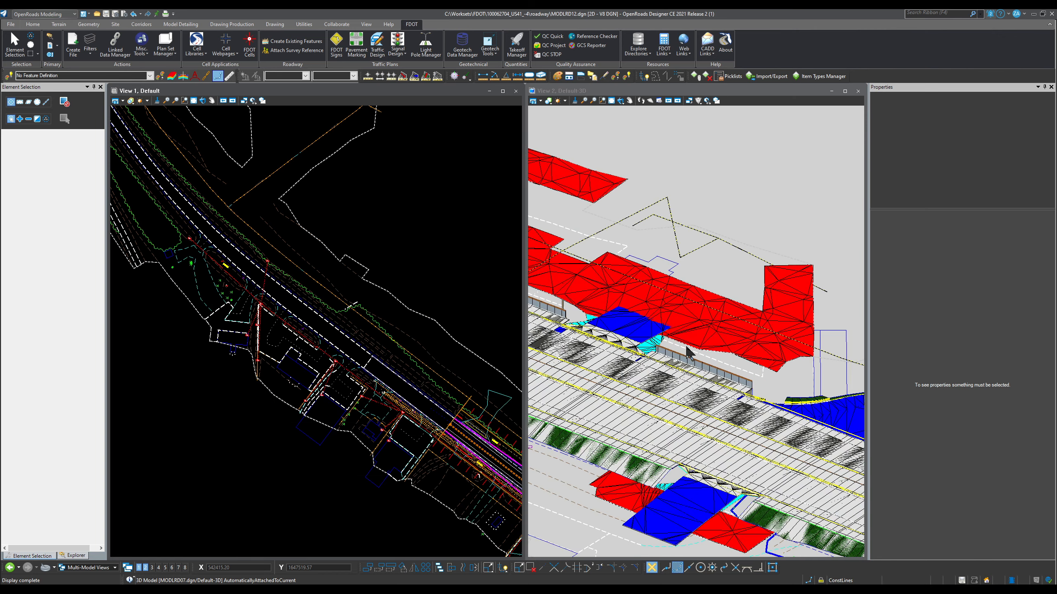
{"action": "scroll", "coordinate": [703, 418], "scroll_direction": "up", "scroll_amount": 8}
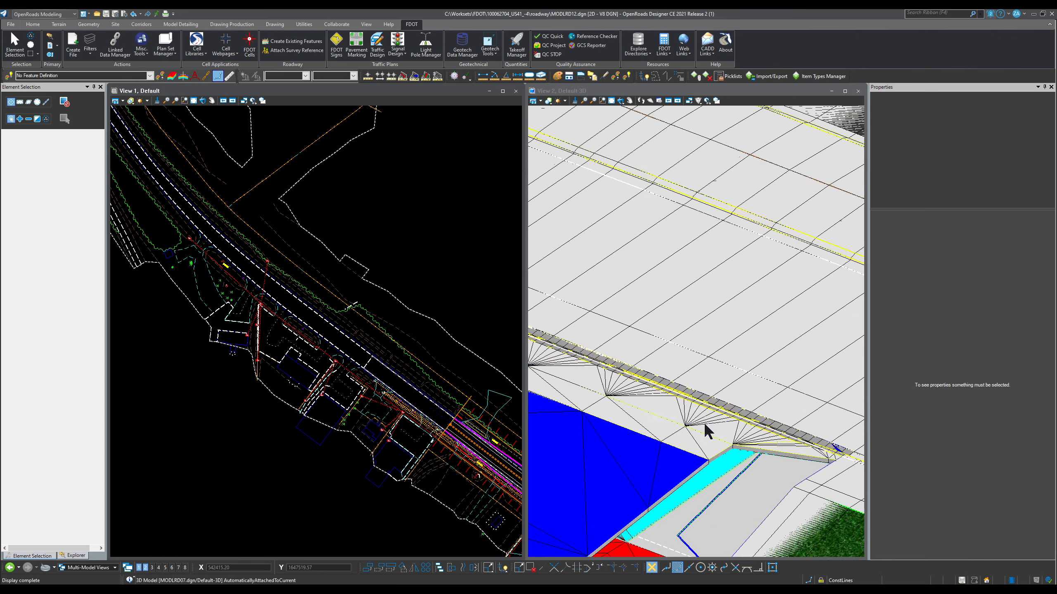
{"action": "scroll", "coordinate": [673, 363], "scroll_direction": "down", "scroll_amount": 6}
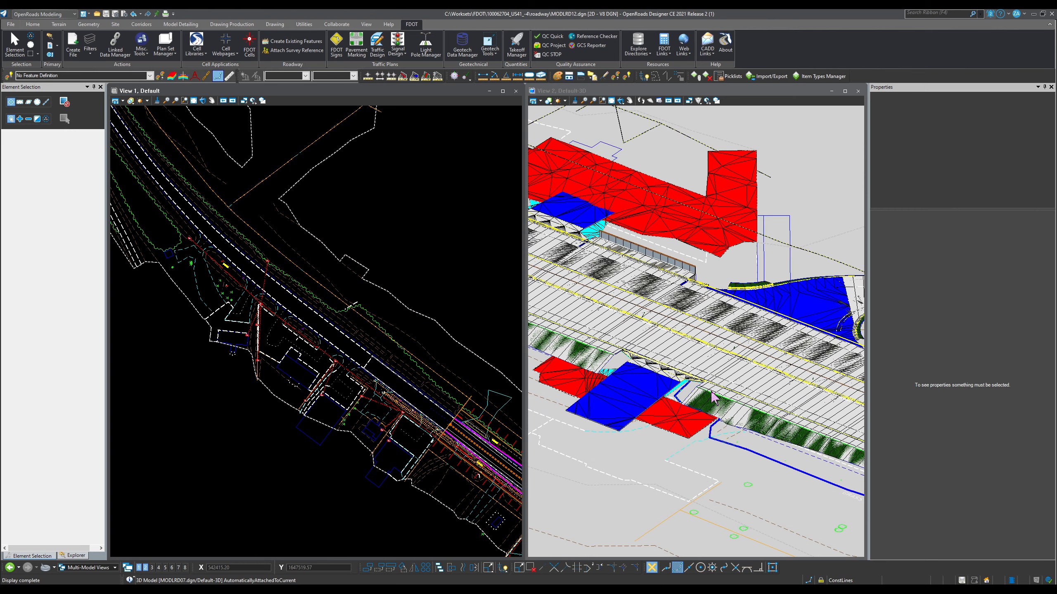
{"action": "scroll", "coordinate": [715, 398], "scroll_direction": "up", "scroll_amount": 8}
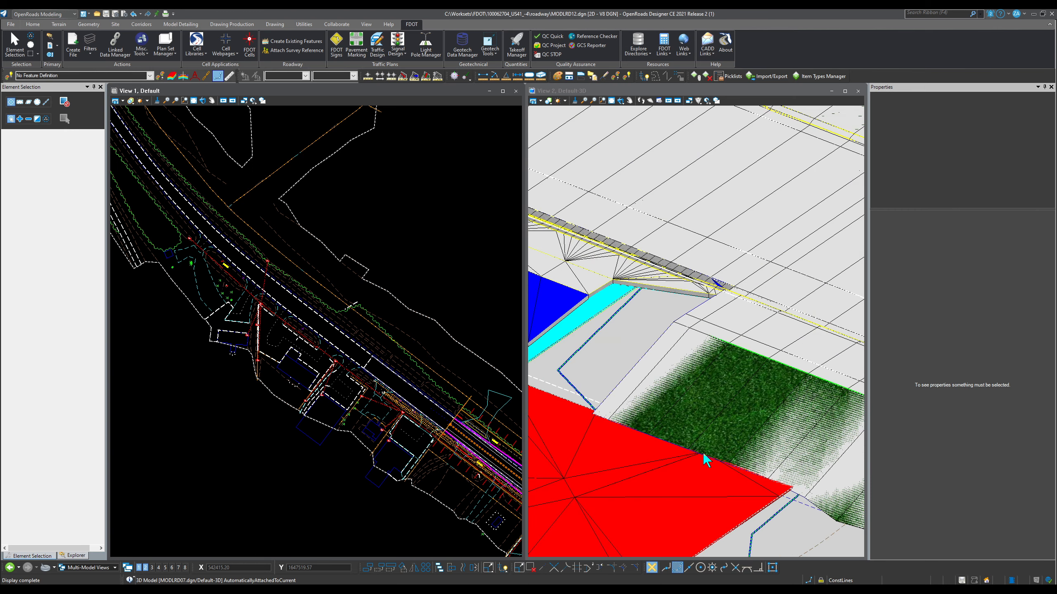
{"action": "scroll", "coordinate": [706, 460], "scroll_direction": "down", "scroll_amount": 6}
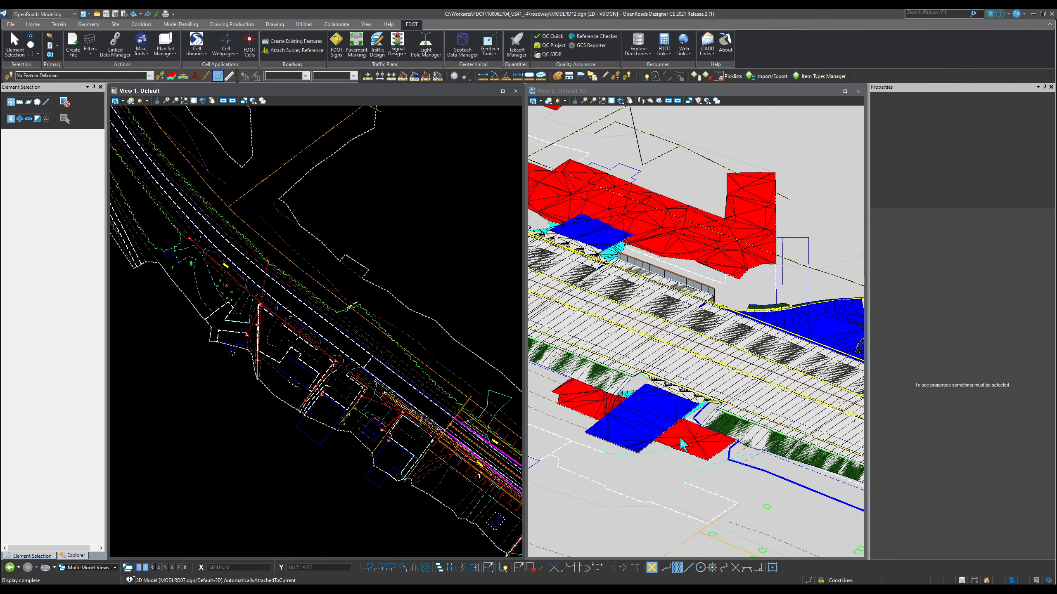
{"action": "scroll", "coordinate": [676, 433], "scroll_direction": "up", "scroll_amount": 6}
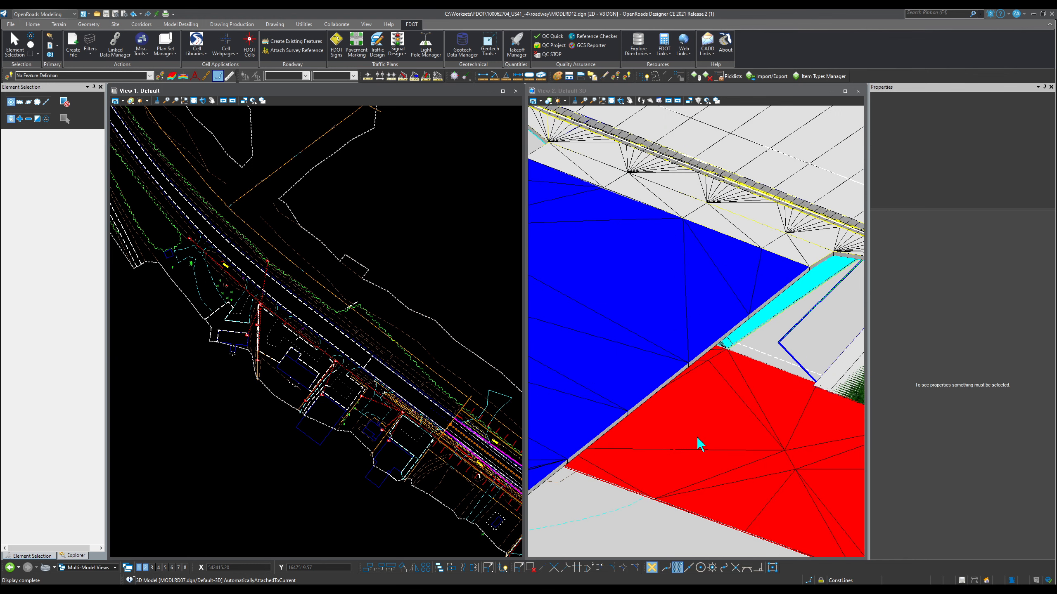
{"action": "scroll", "coordinate": [698, 444], "scroll_direction": "down", "scroll_amount": 5}
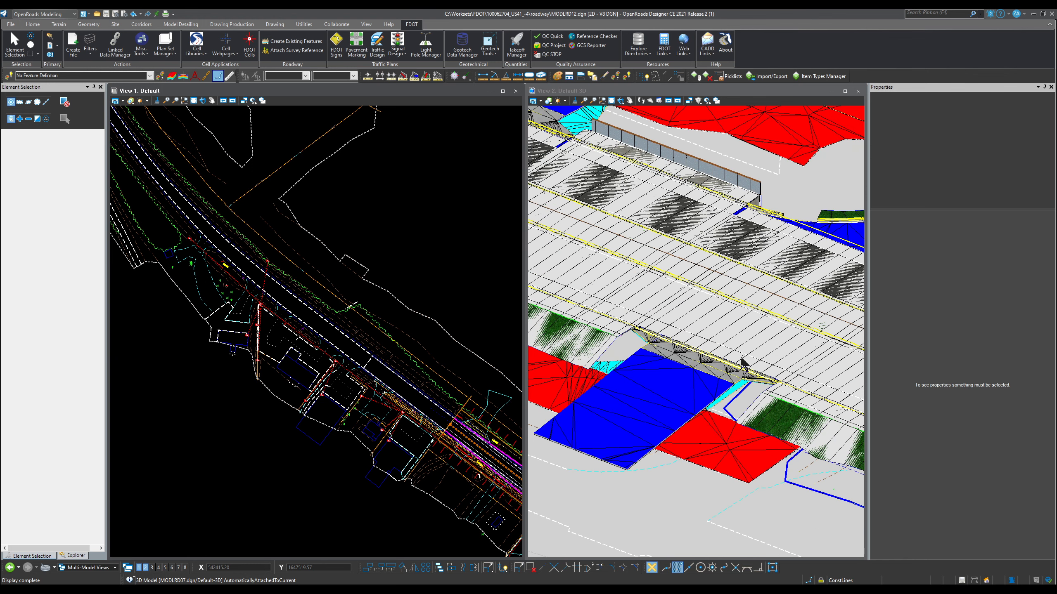
Examine the driveways, side street curb returns and sidewalk walls along the referenced roadway models in the 3D view.
{"action": "scroll", "coordinate": [682, 455], "scroll_direction": "down", "scroll_amount": 5}
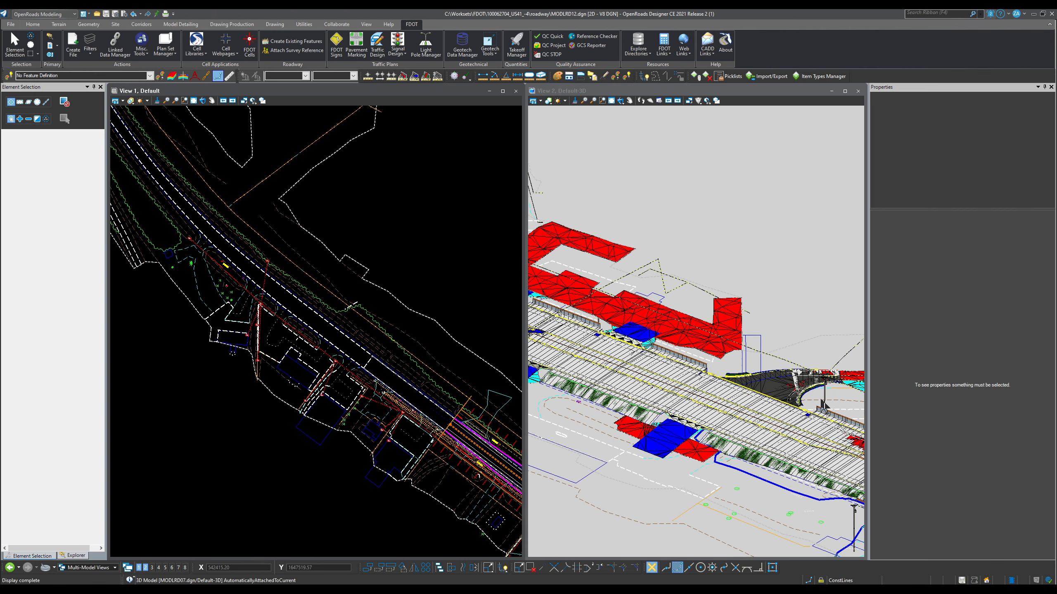
{"action": "scroll", "coordinate": [822, 405], "scroll_direction": "up", "scroll_amount": 8}
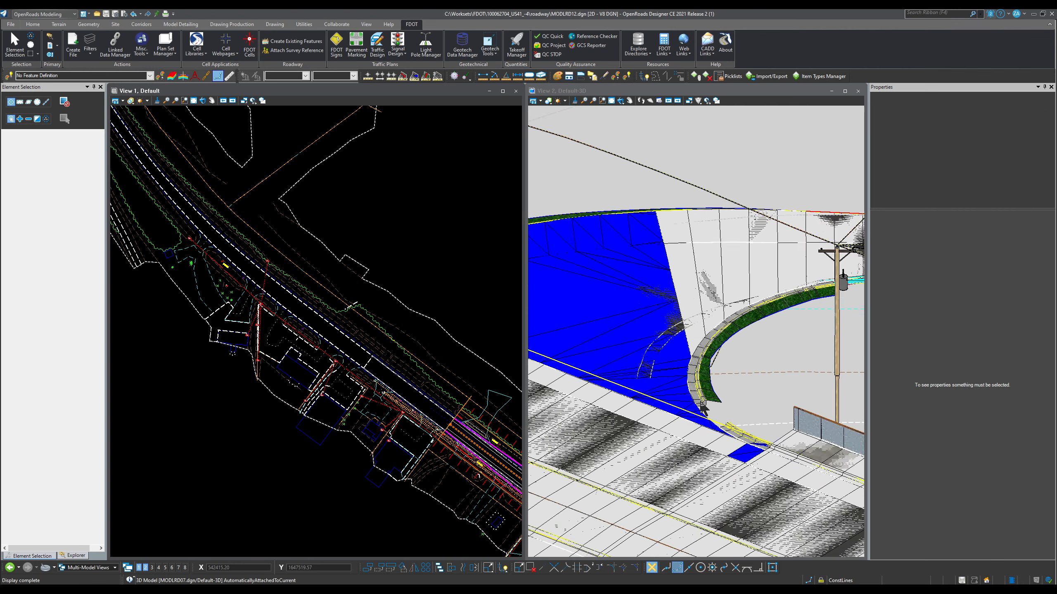
{"action": "scroll", "coordinate": [703, 408], "scroll_direction": "down", "scroll_amount": 2}
{"action": "scroll", "coordinate": [758, 392], "scroll_direction": "up", "scroll_amount": 3}
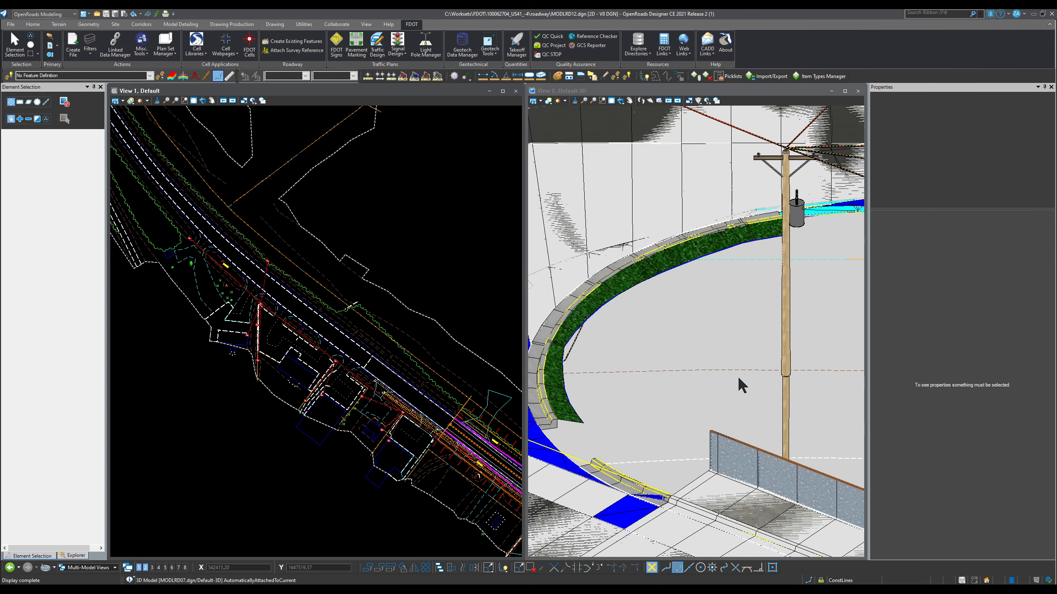
{"action": "scroll", "coordinate": [723, 369], "scroll_direction": "down", "scroll_amount": 8}
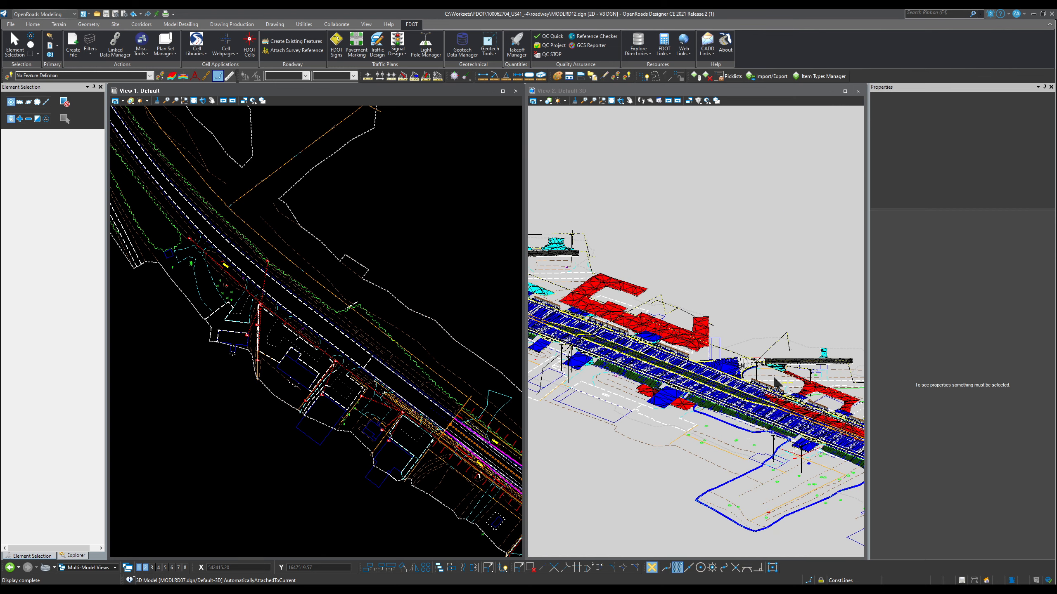
{"action": "scroll", "coordinate": [601, 333], "scroll_direction": "up", "scroll_amount": 5}
{"action": "scroll", "coordinate": [779, 334], "scroll_direction": "down", "scroll_amount": 5}
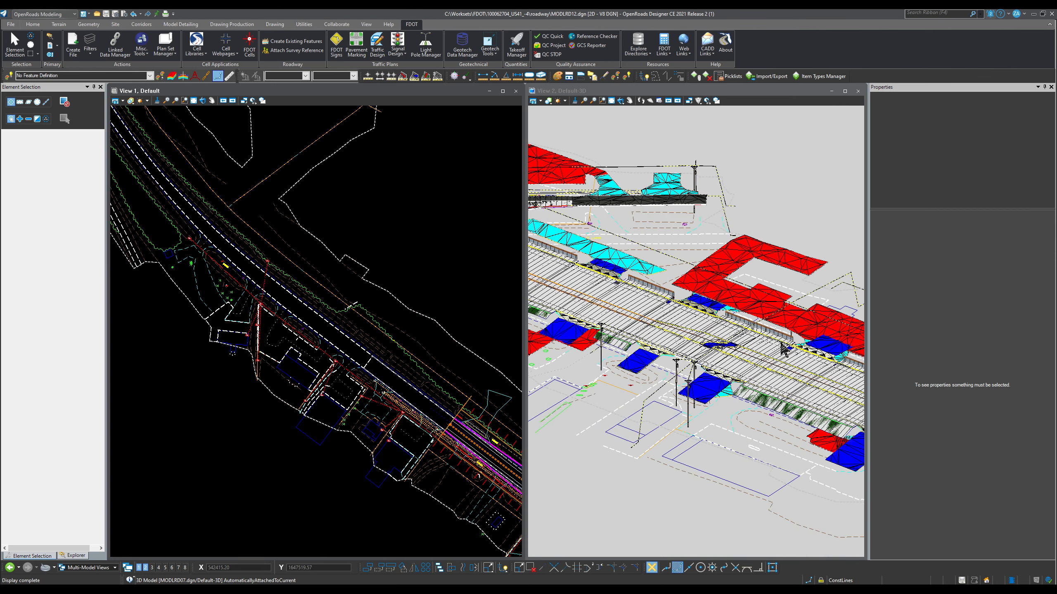
{"action": "scroll", "coordinate": [597, 285], "scroll_direction": "up", "scroll_amount": 8}
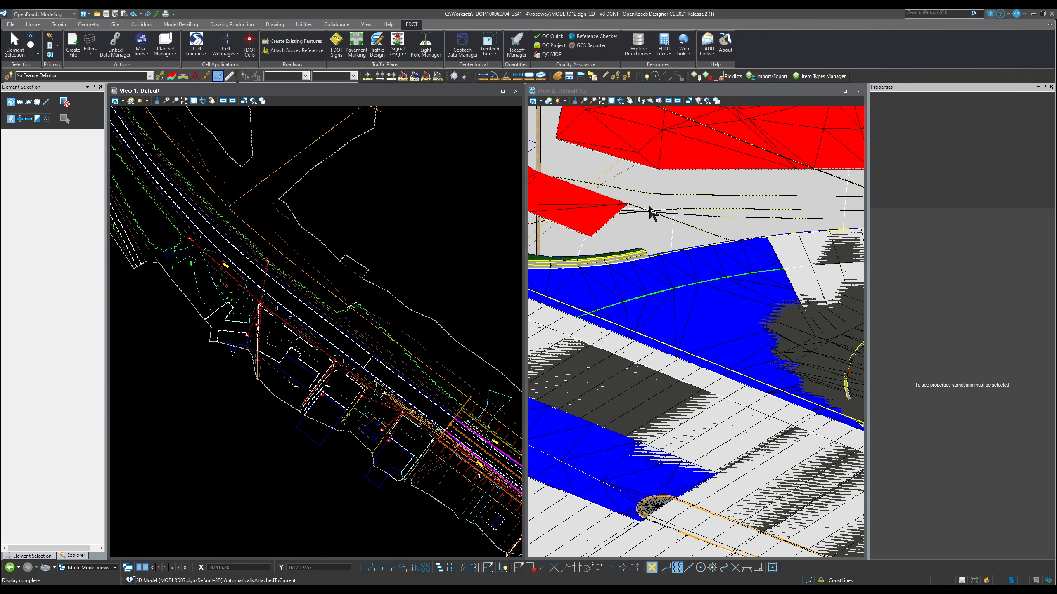
{"action": "scroll", "coordinate": [739, 377], "scroll_direction": "down", "scroll_amount": 7}
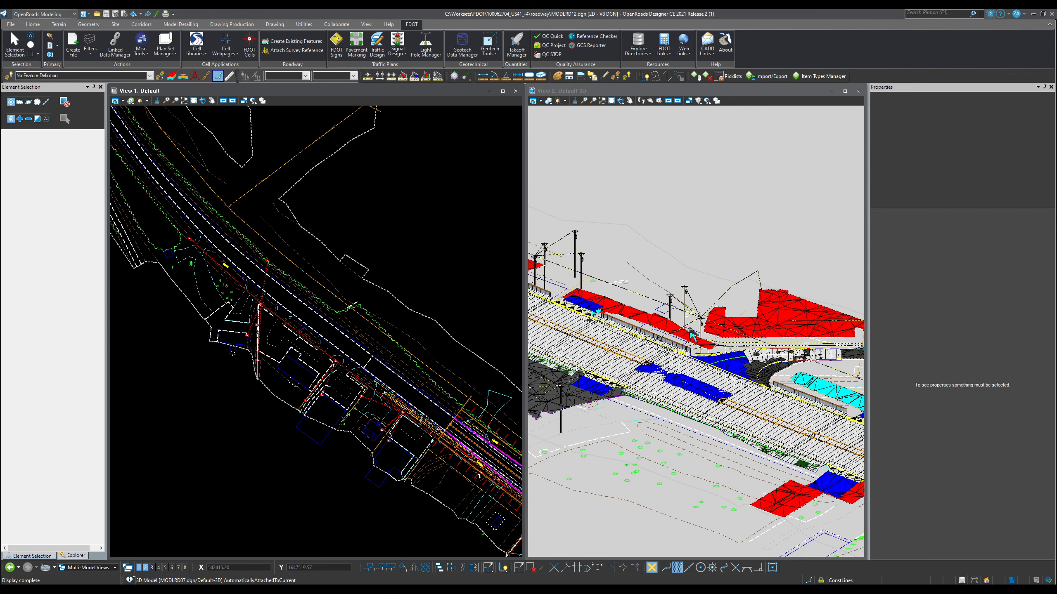
Float the Element Selection settings window over the plan view and look over the road corridor in the 3D view.
{"action": "left_click_drag", "start_coordinate": [59, 90], "coordinate": [409, 136]}
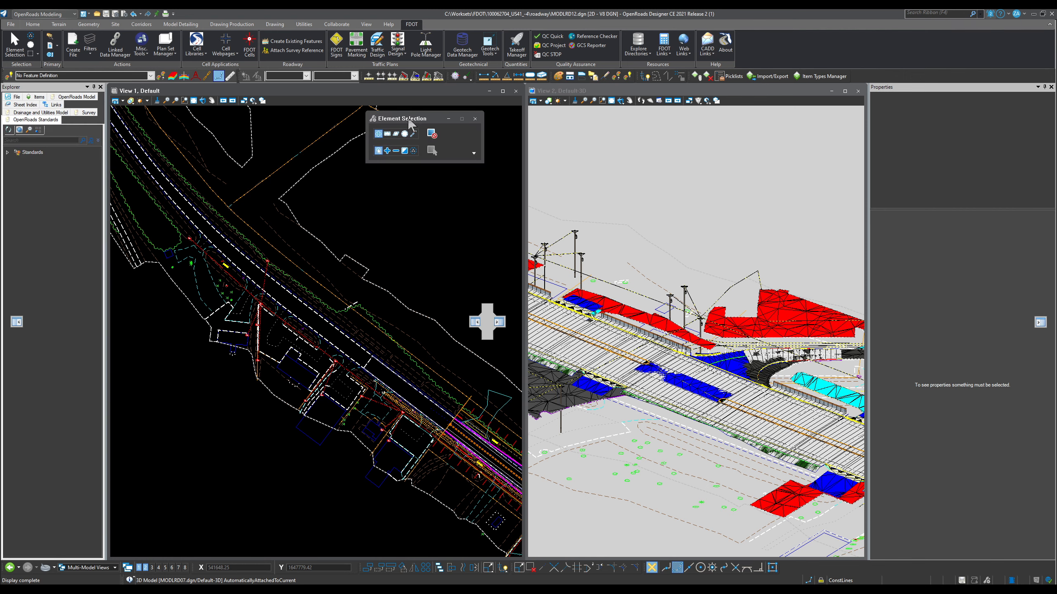
{"action": "scroll", "coordinate": [713, 347], "scroll_direction": "down", "scroll_amount": 3}
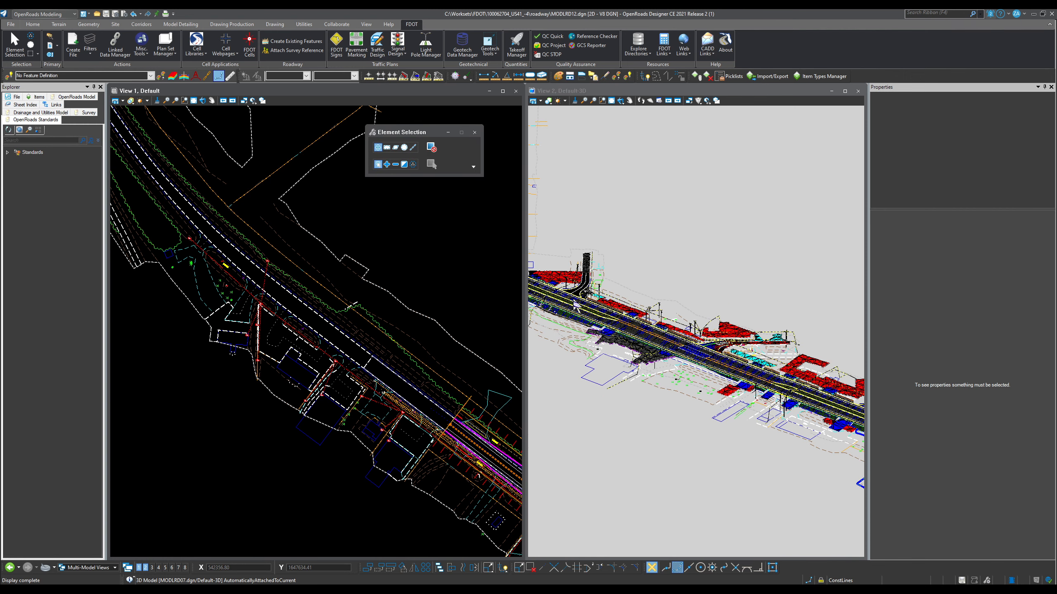
{"action": "scroll", "coordinate": [576, 306], "scroll_direction": "up", "scroll_amount": 5}
{"action": "scroll", "coordinate": [629, 294], "scroll_direction": "down", "scroll_amount": 5}
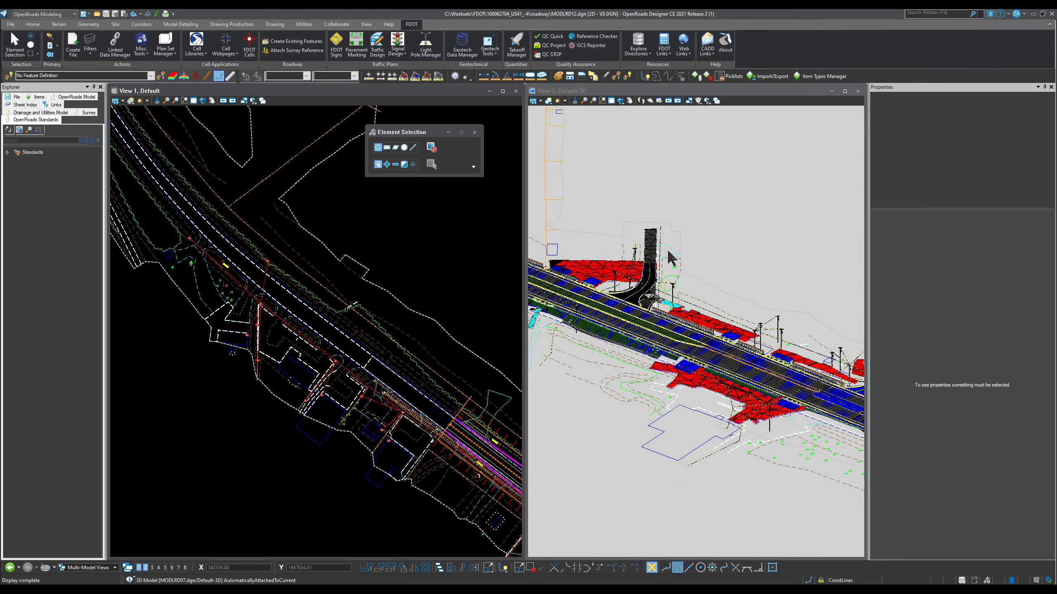
Rotate the 3D view dynamically to examine the roadway corridor and its side street connection from different angles.
{"action": "left_click", "coordinate": [620, 100]}
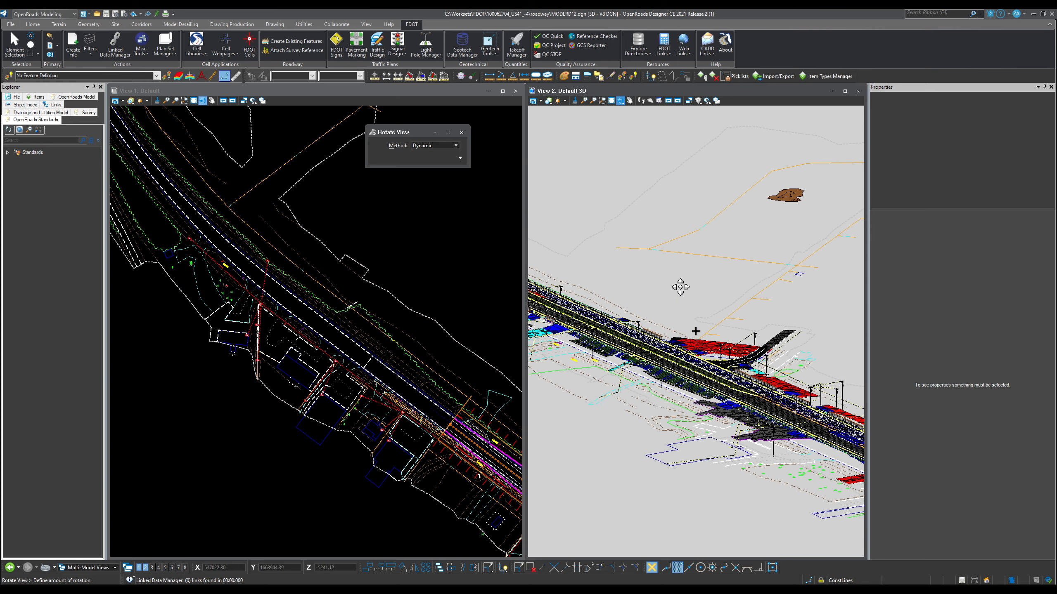
{"action": "left_click", "coordinate": [729, 368]}
{"action": "scroll", "coordinate": [729, 368], "scroll_direction": "up", "scroll_amount": 2}
{"action": "scroll", "coordinate": [750, 431], "scroll_direction": "up", "scroll_amount": 2}
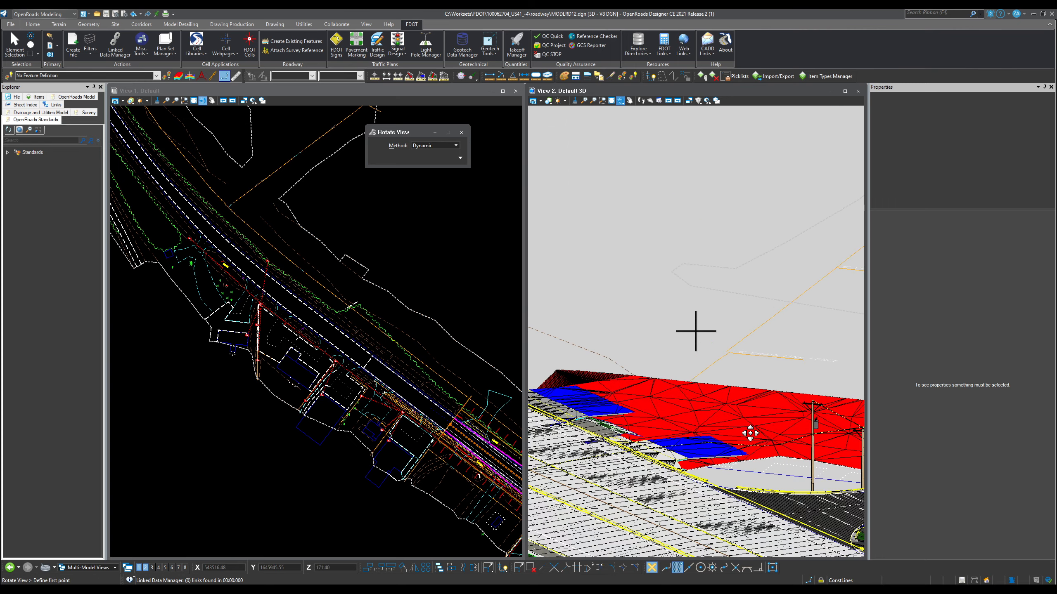
{"action": "scroll", "coordinate": [655, 420], "scroll_direction": "down", "scroll_amount": 2}
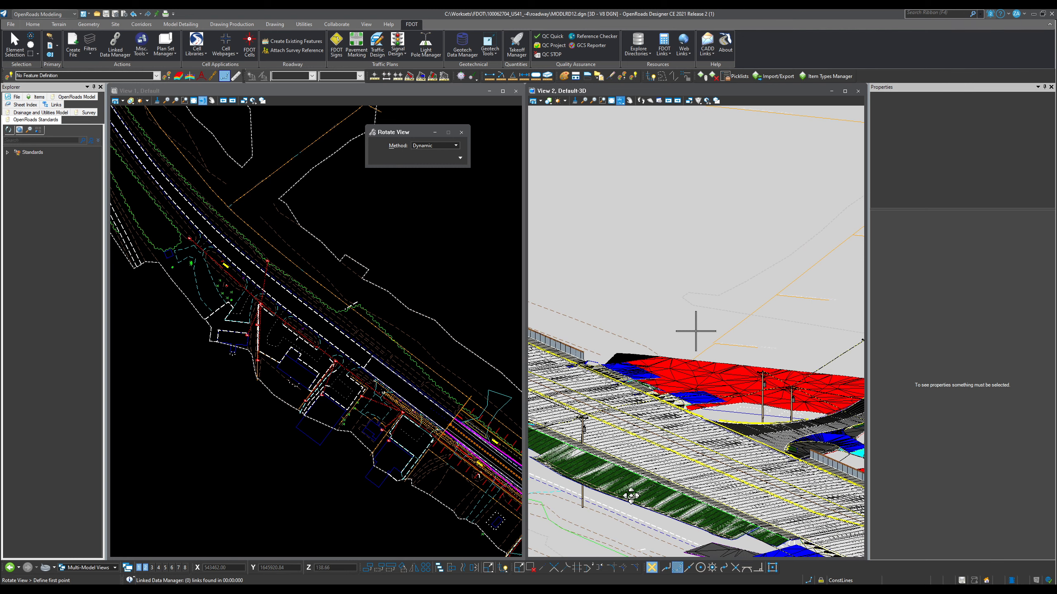
{"action": "scroll", "coordinate": [651, 410], "scroll_direction": "down", "scroll_amount": 2}
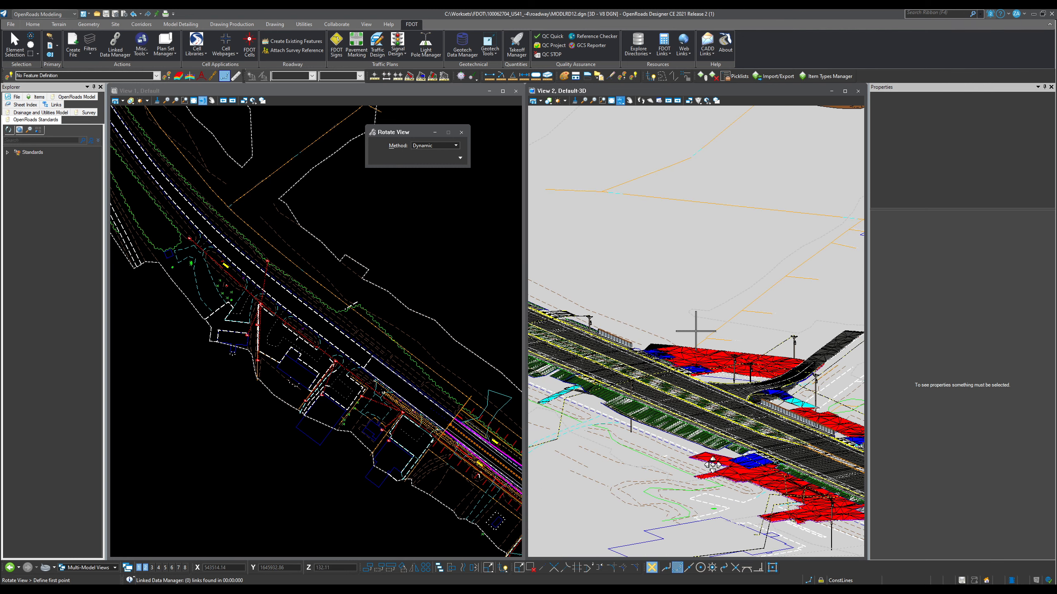
{"action": "left_click", "coordinate": [625, 430]}
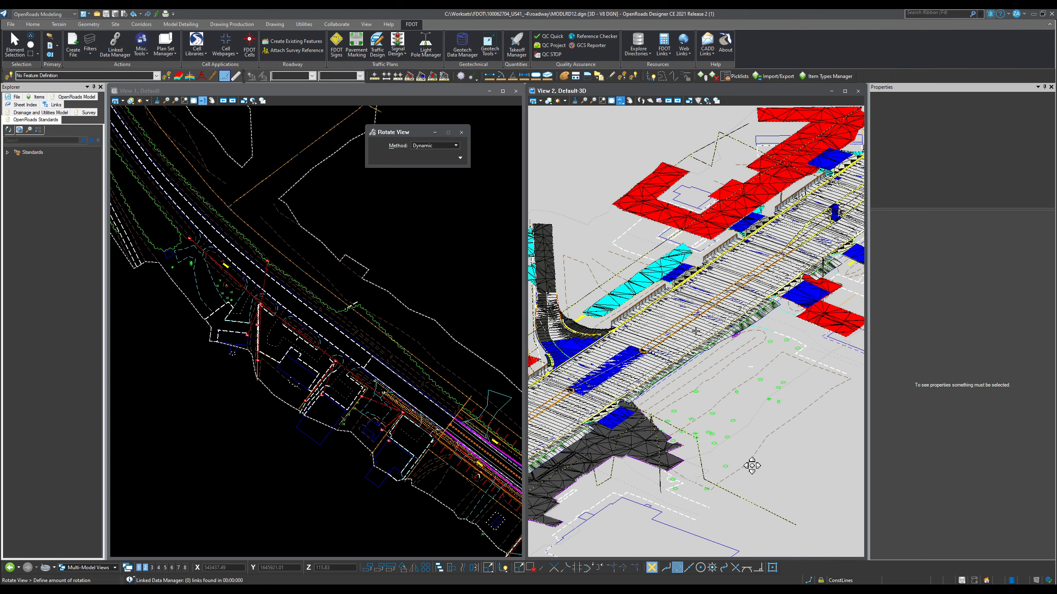
{"action": "left_click", "coordinate": [734, 464]}
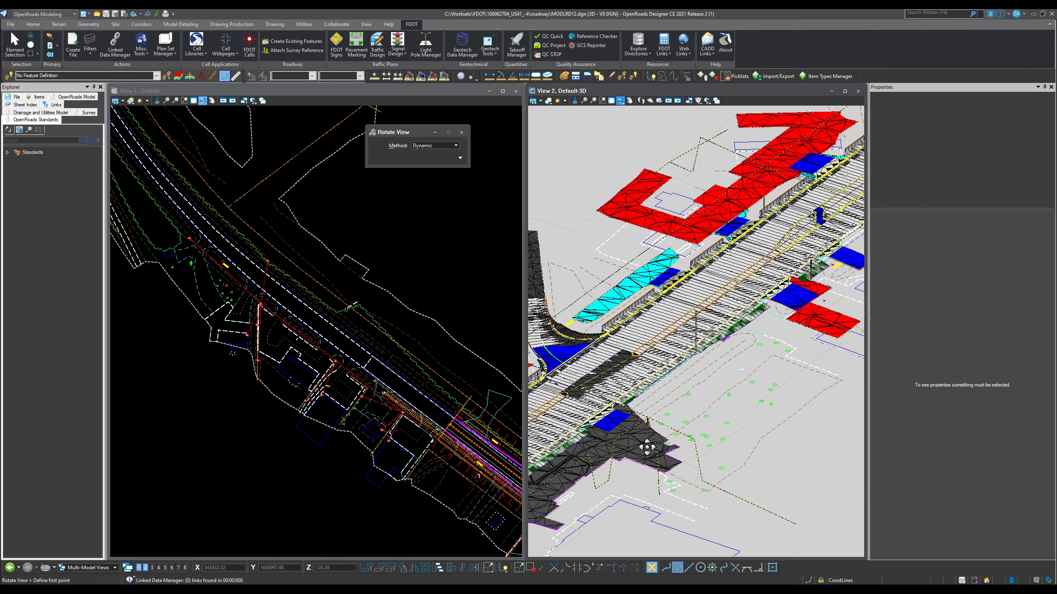
{"action": "left_click", "coordinate": [634, 430]}
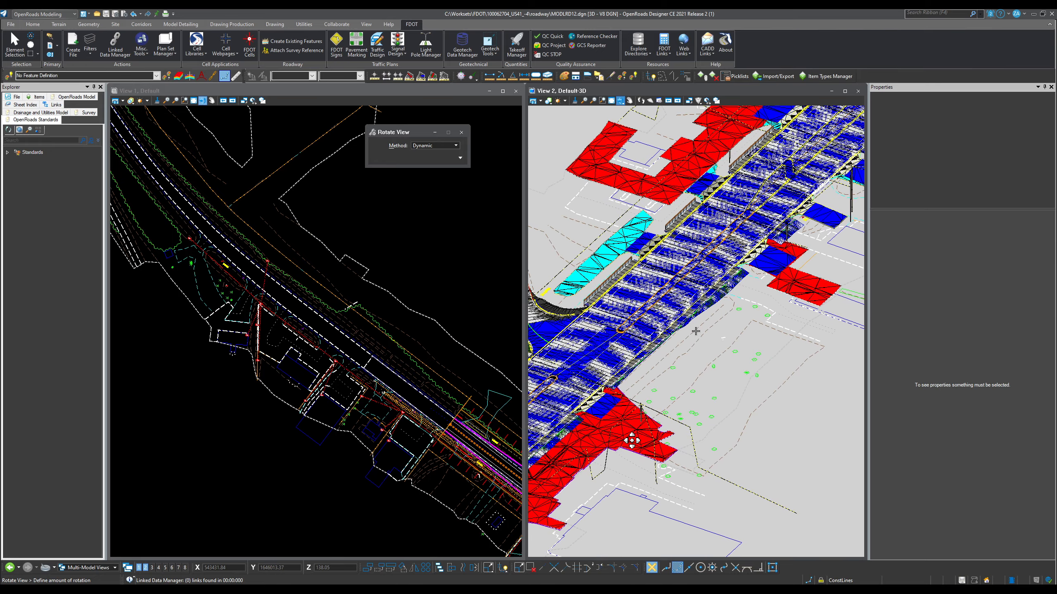
{"action": "left_click", "coordinate": [623, 429]}
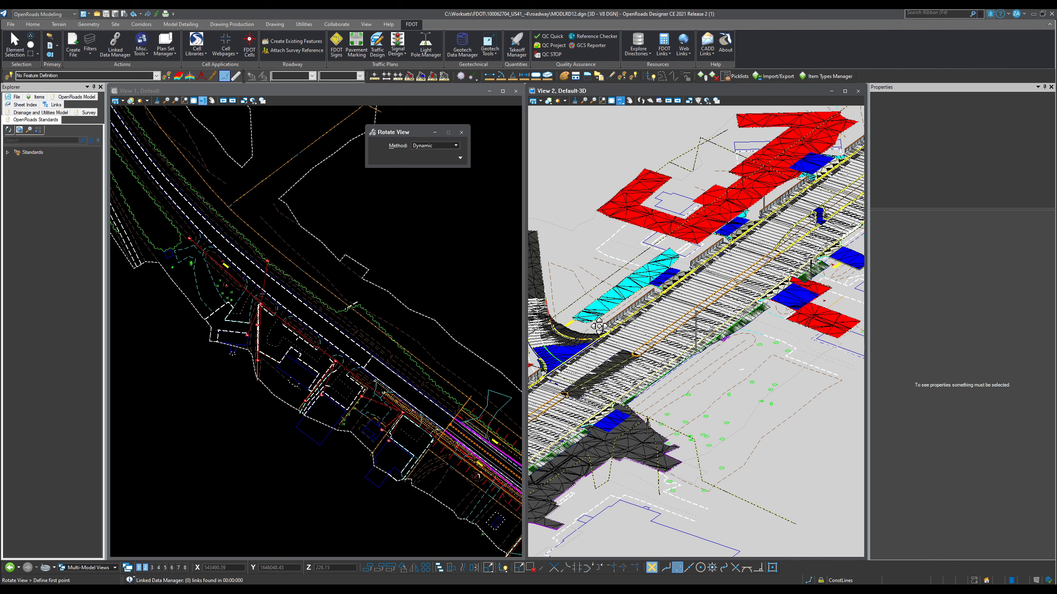
Inspect the wall beside the sidewalk near the side street up close, and pan the 3D view along the corridor.
{"action": "scroll", "coordinate": [600, 325], "scroll_direction": "up", "scroll_amount": 5}
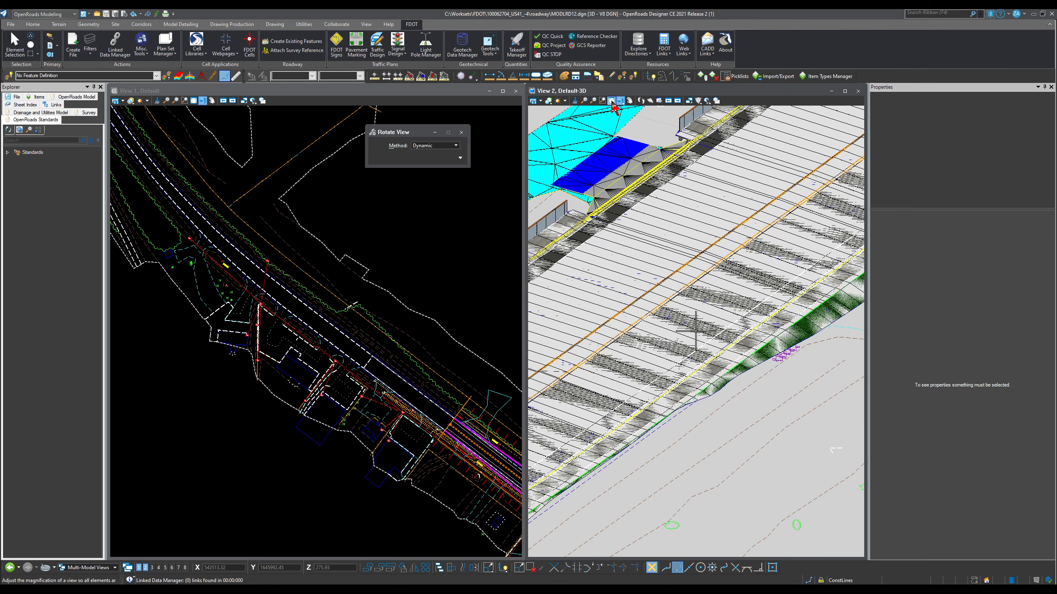
{"action": "left_click", "coordinate": [629, 100]}
{"action": "left_click_drag", "start_coordinate": [579, 272], "coordinate": [733, 423]}
{"action": "scroll", "coordinate": [712, 416], "scroll_direction": "up", "scroll_amount": 5}
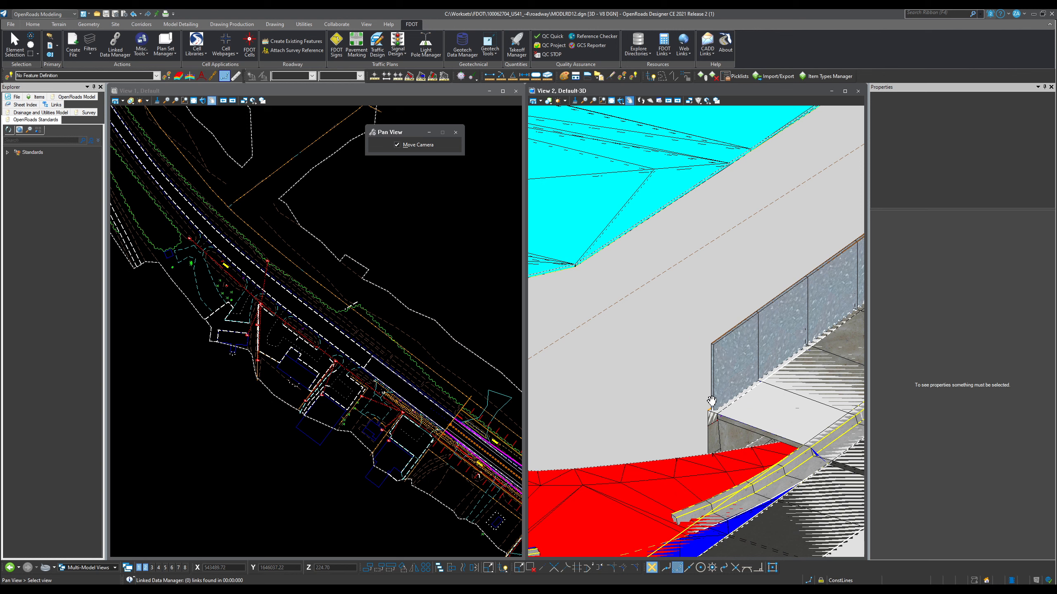
{"action": "scroll", "coordinate": [668, 378], "scroll_direction": "down", "scroll_amount": 3}
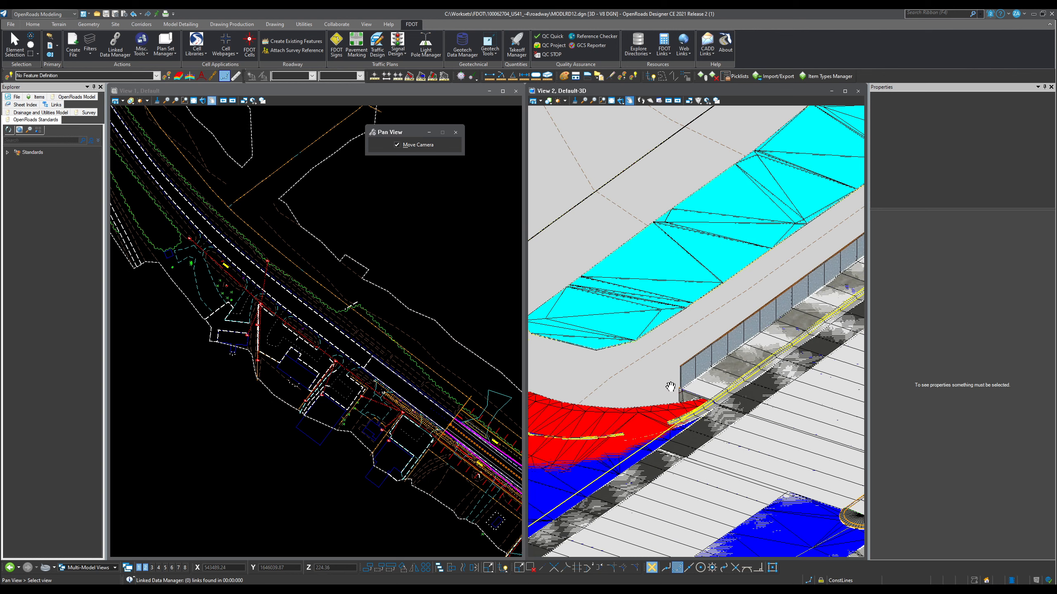
{"action": "scroll", "coordinate": [681, 375], "scroll_direction": "up", "scroll_amount": 2}
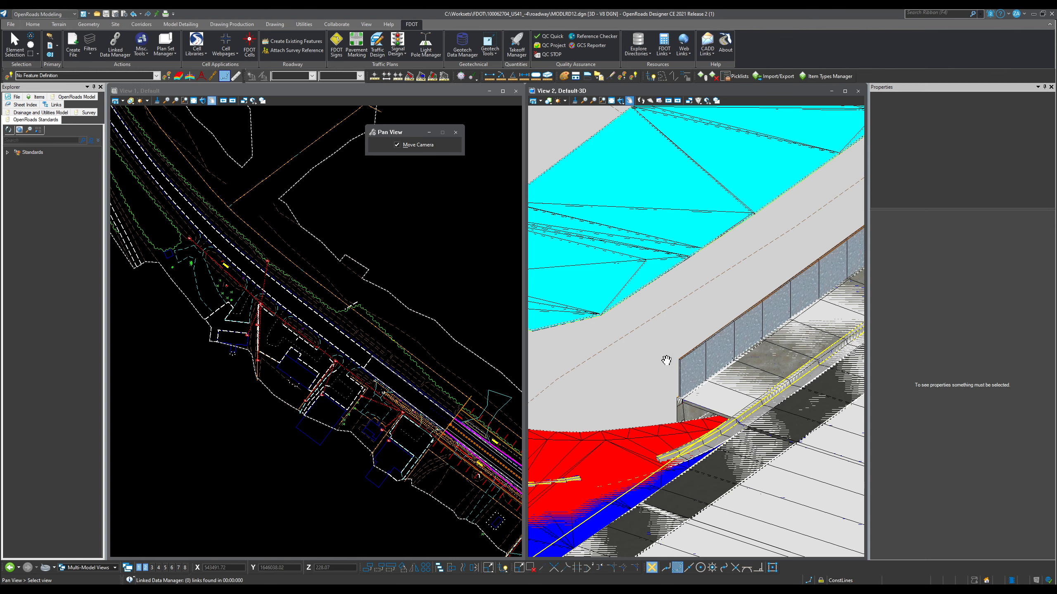
{"action": "scroll", "coordinate": [631, 374], "scroll_direction": "down", "scroll_amount": 4}
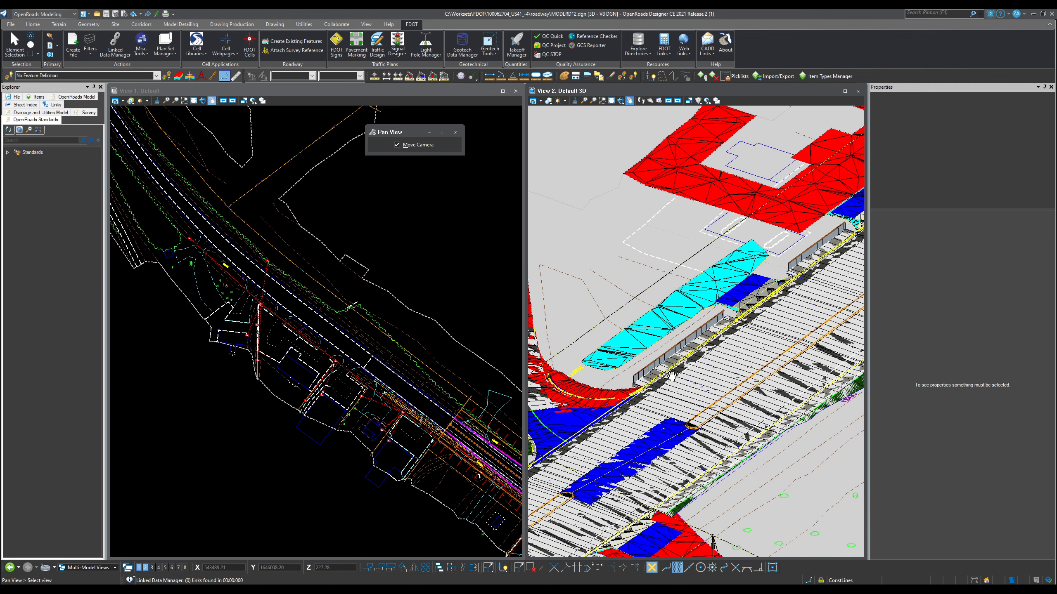
{"action": "left_click_drag", "start_coordinate": [748, 397], "coordinate": [648, 422]}
{"action": "scroll", "coordinate": [683, 384], "scroll_direction": "down", "scroll_amount": 3}
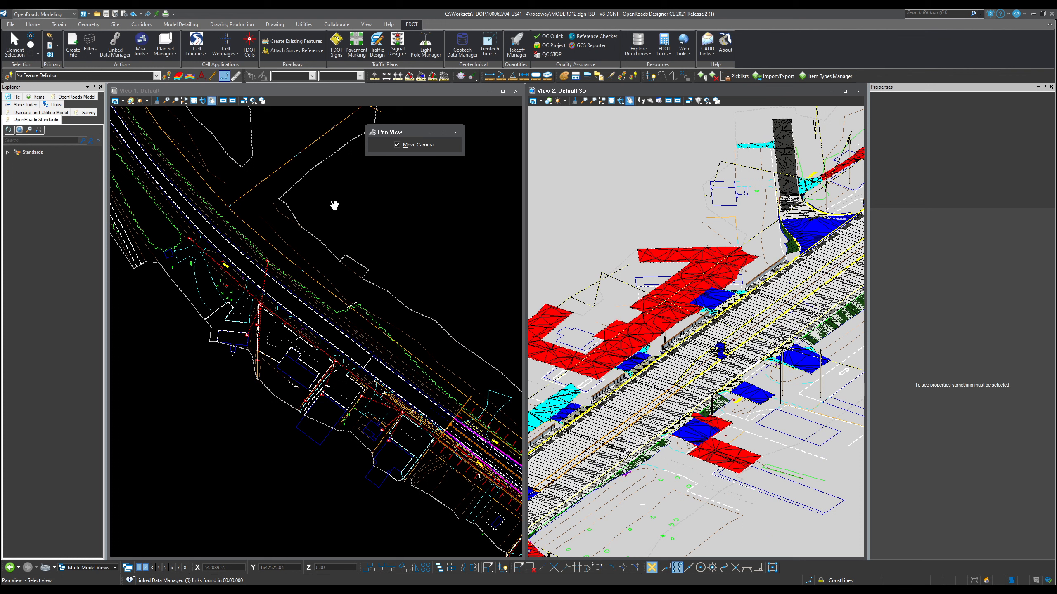
Create cut and fill volumes from the plan view with features Volumes_Cut and Volumes_Fill, leaving out unsuitable, custom and substrate computation.
{"action": "left_click", "coordinate": [14, 45]}
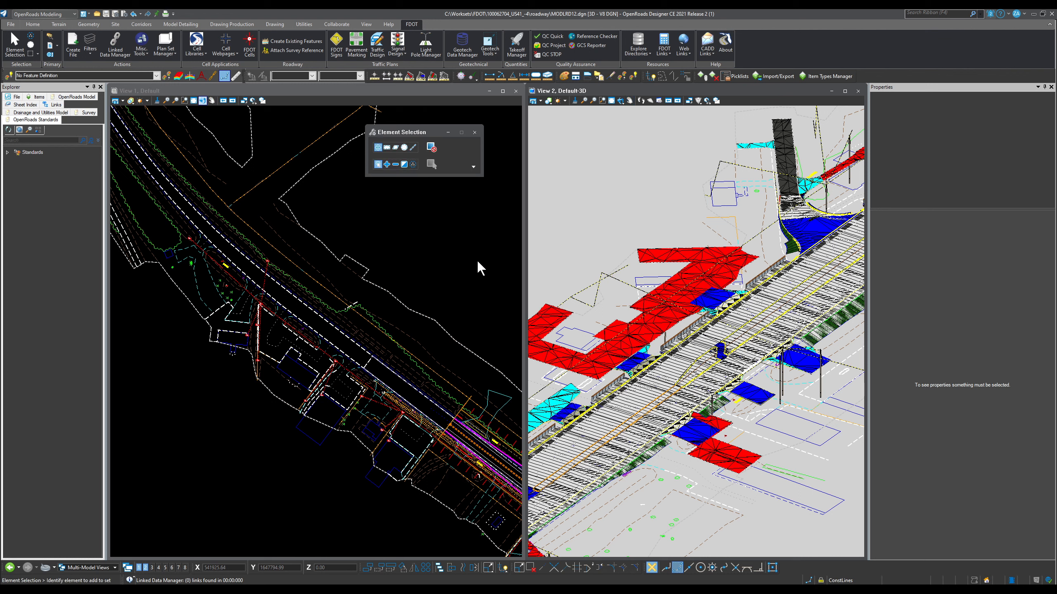
{"action": "left_click", "coordinate": [429, 243]}
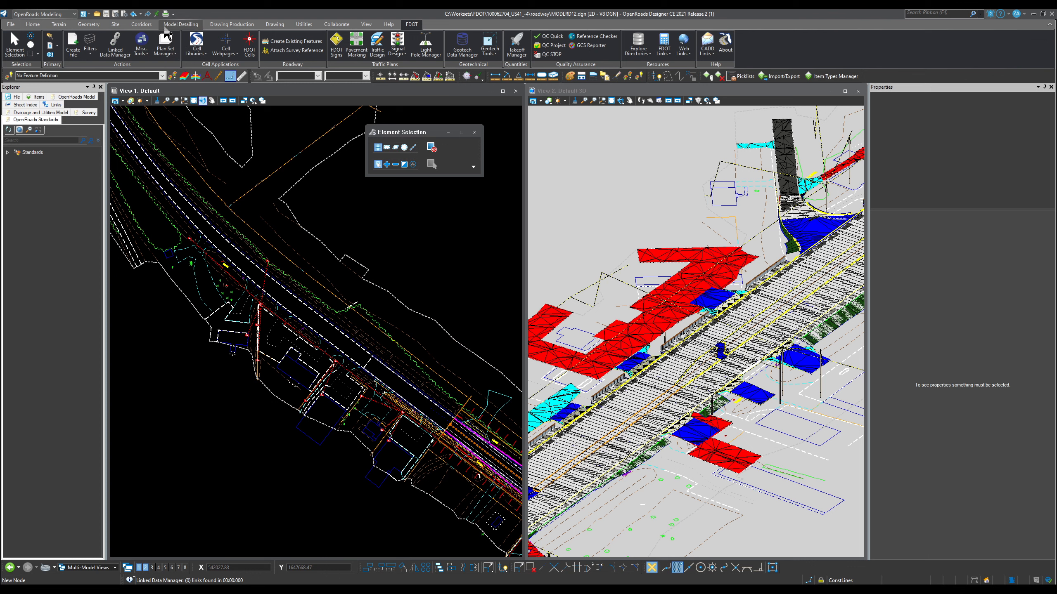
{"action": "left_click", "coordinate": [61, 25]}
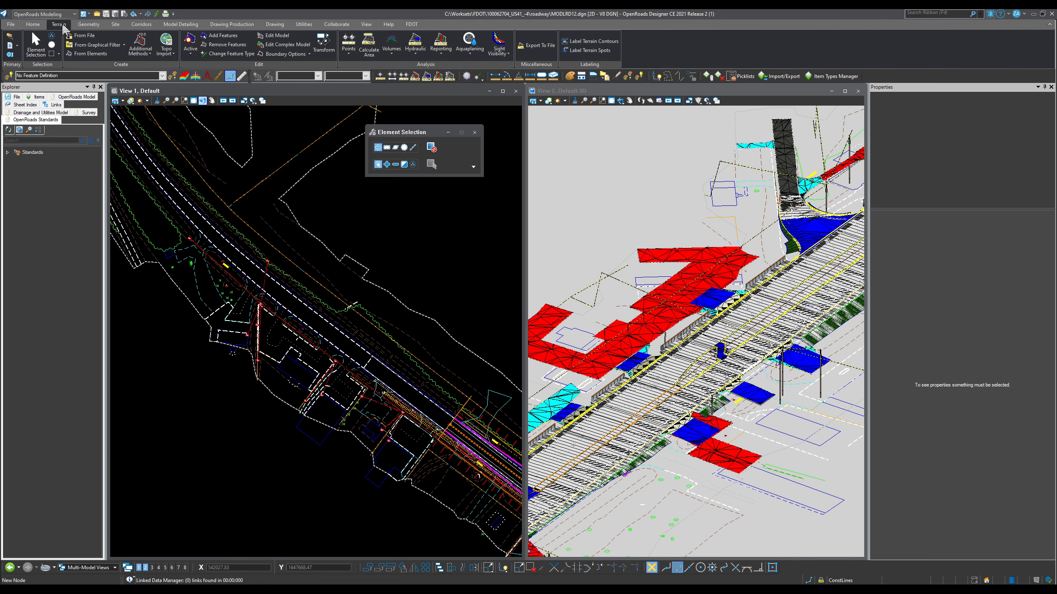
{"action": "left_click", "coordinate": [392, 58]}
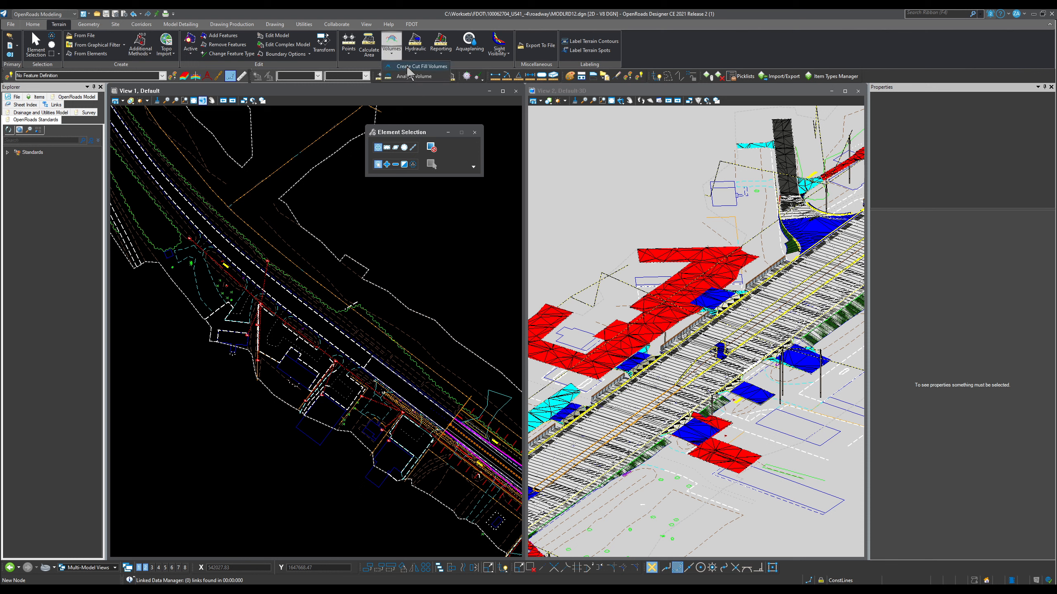
{"action": "left_click", "coordinate": [408, 67]}
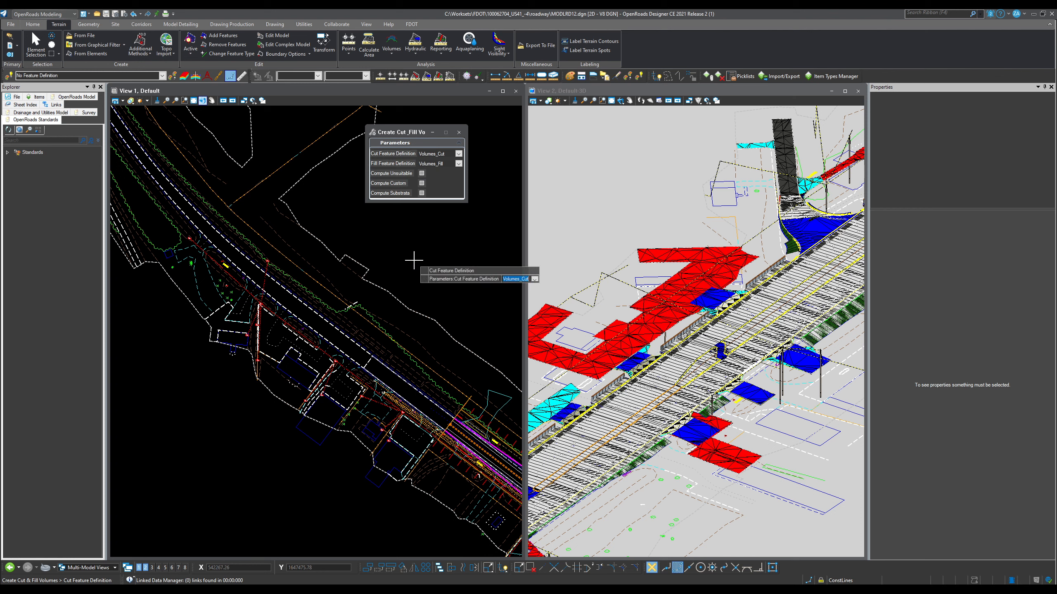
{"action": "left_click", "coordinate": [388, 239]}
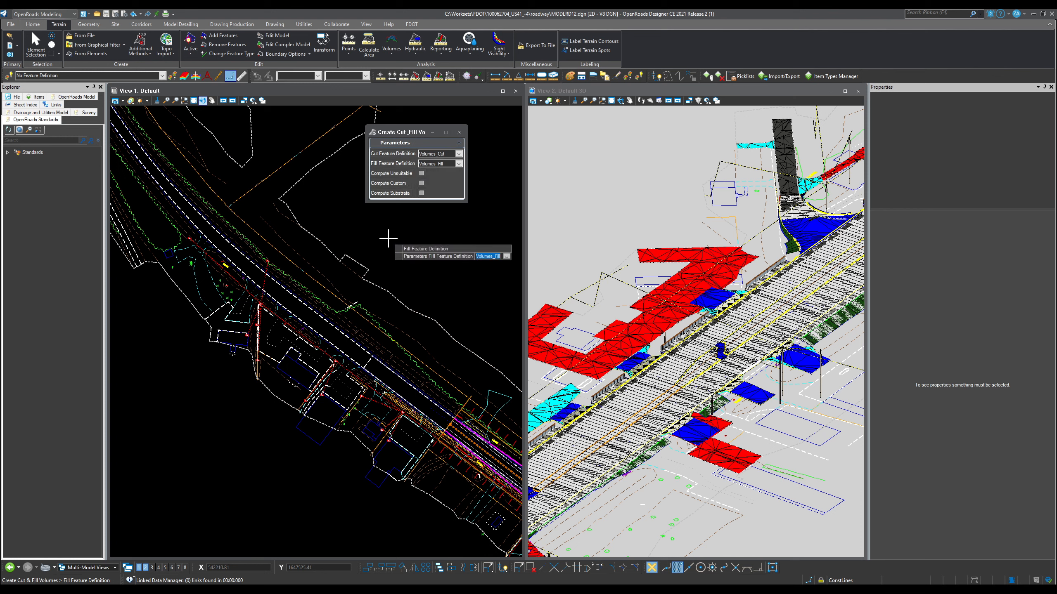
{"action": "left_click", "coordinate": [388, 238]}
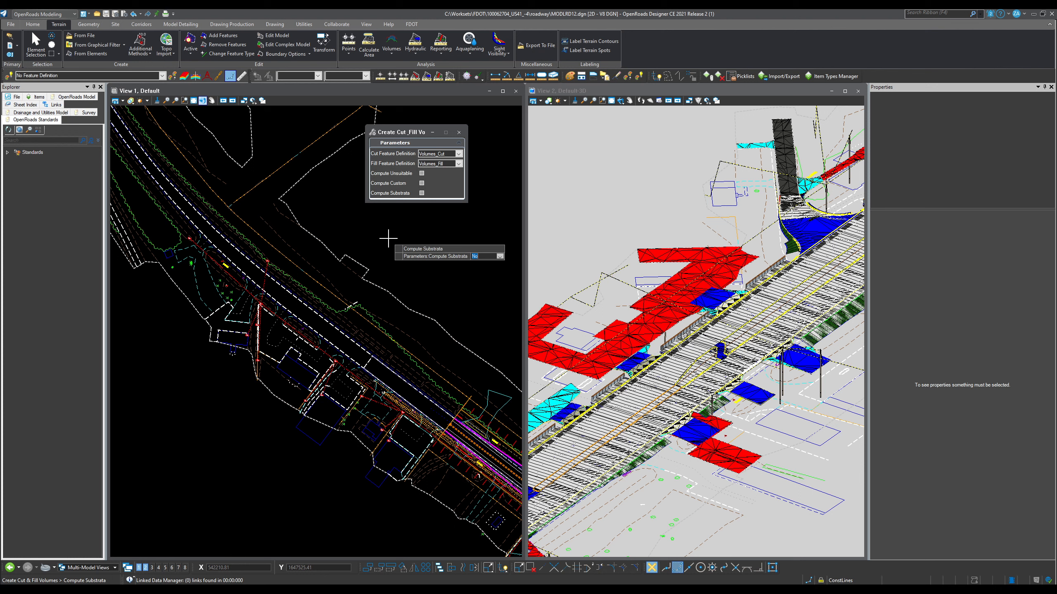
{"action": "left_click", "coordinate": [388, 238]}
{"action": "left_click", "coordinate": [388, 238]}
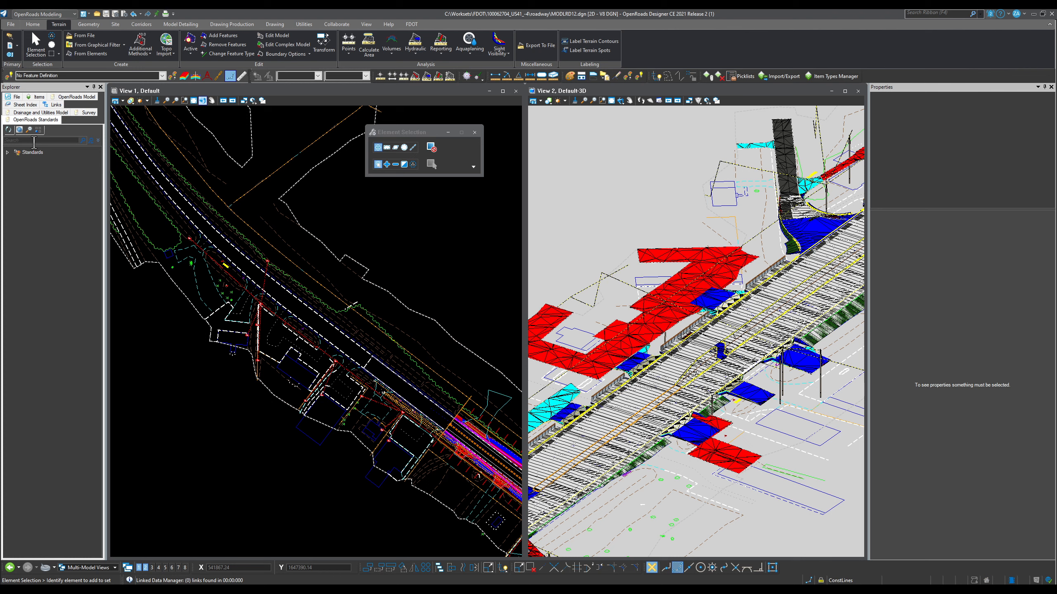
Review the roadway model in the 3D view after the cut and fill computation, both overall and close up.
{"action": "scroll", "coordinate": [687, 248], "scroll_direction": "down", "scroll_amount": 8}
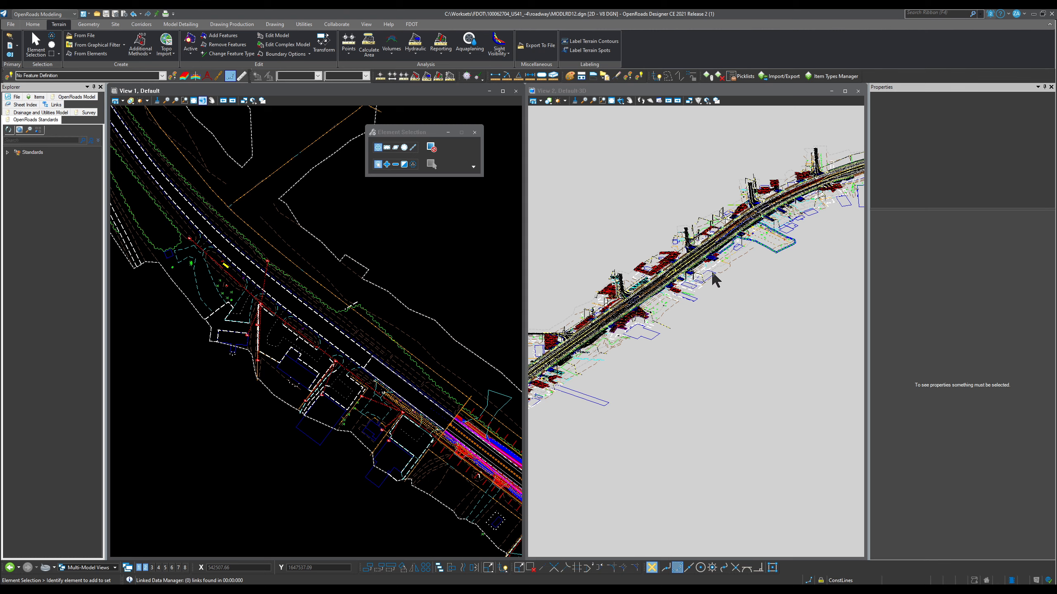
{"action": "scroll", "coordinate": [672, 293], "scroll_direction": "up", "scroll_amount": 6}
{"action": "scroll", "coordinate": [673, 299], "scroll_direction": "up", "scroll_amount": 3}
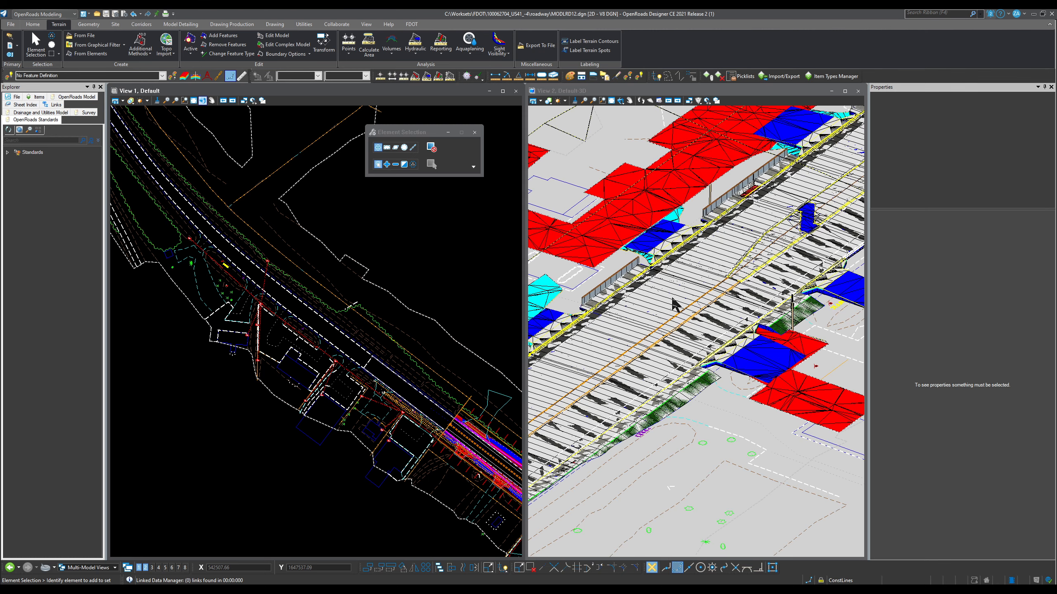
{"action": "scroll", "coordinate": [672, 297], "scroll_direction": "down", "scroll_amount": 7}
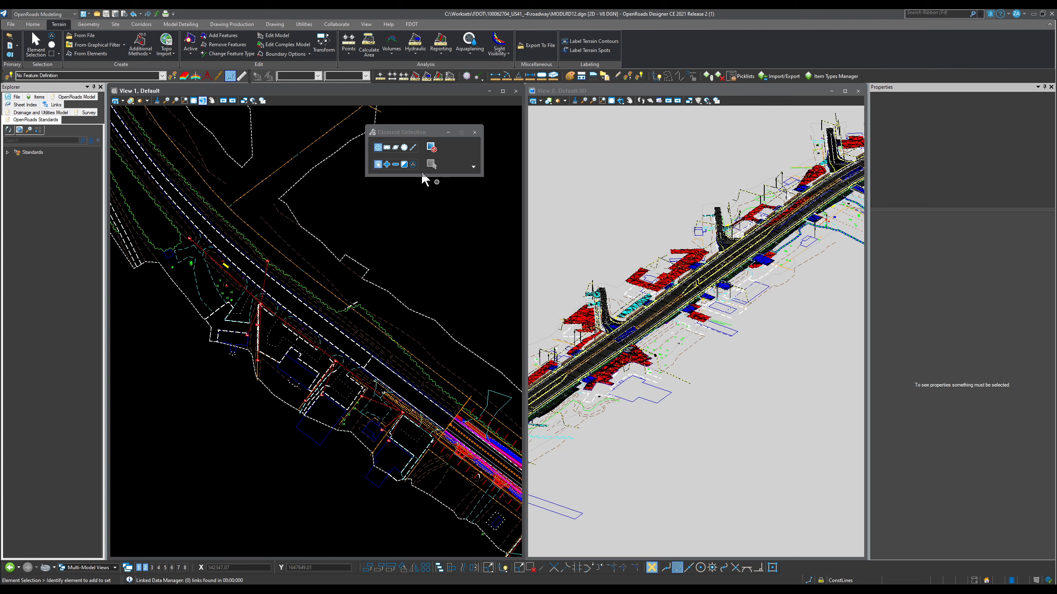
Minimize the plan view, maximize the 3D view and focus it on the roadway corridor.
{"action": "left_click_drag", "start_coordinate": [415, 133], "coordinate": [700, 54]}
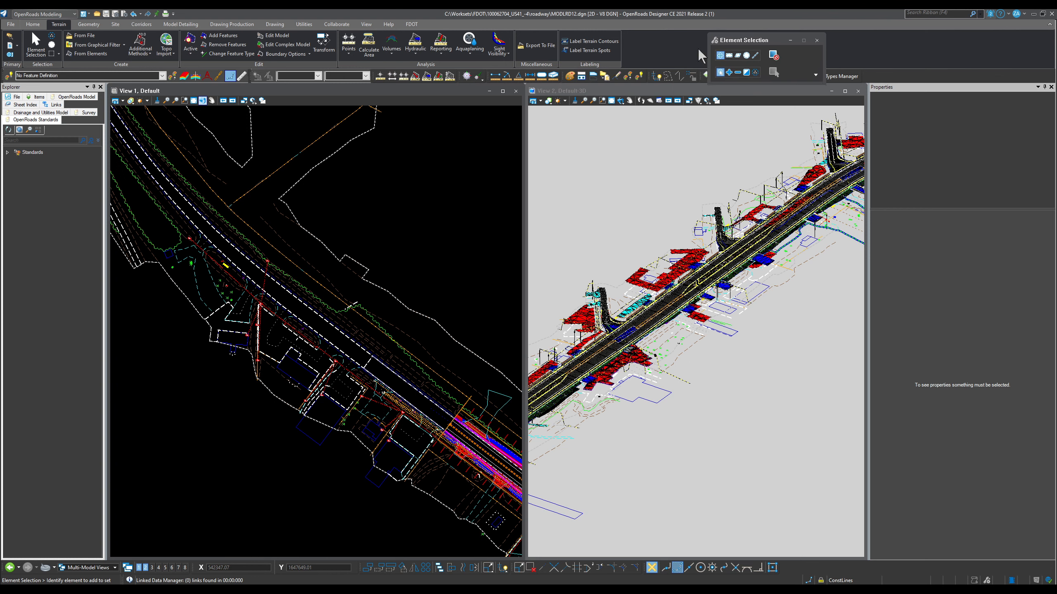
{"action": "left_click", "coordinate": [489, 91]}
{"action": "left_click", "coordinate": [845, 91]}
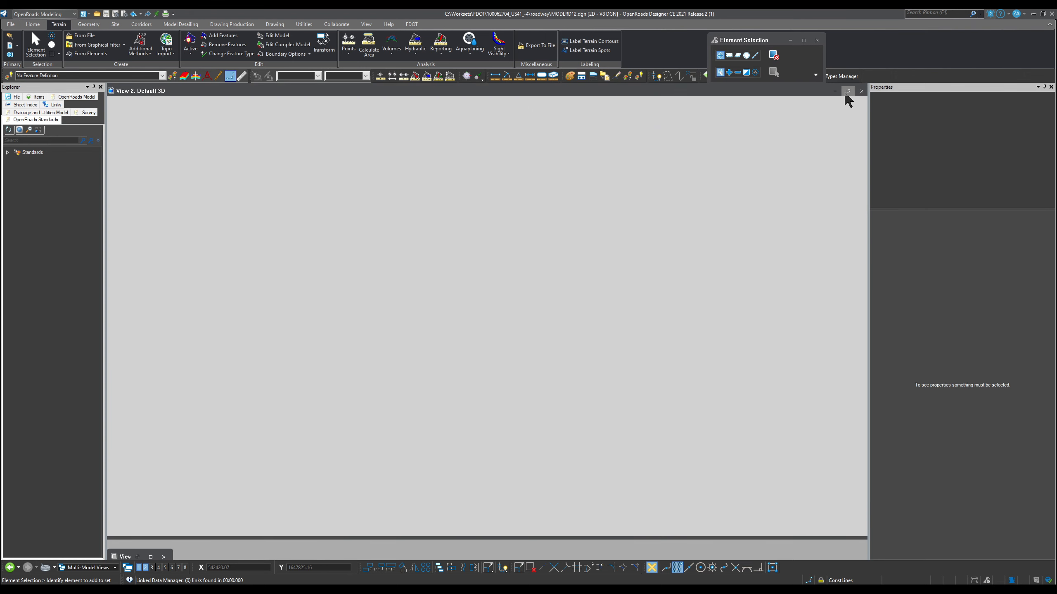
{"action": "scroll", "coordinate": [486, 355], "scroll_direction": "down", "scroll_amount": 4}
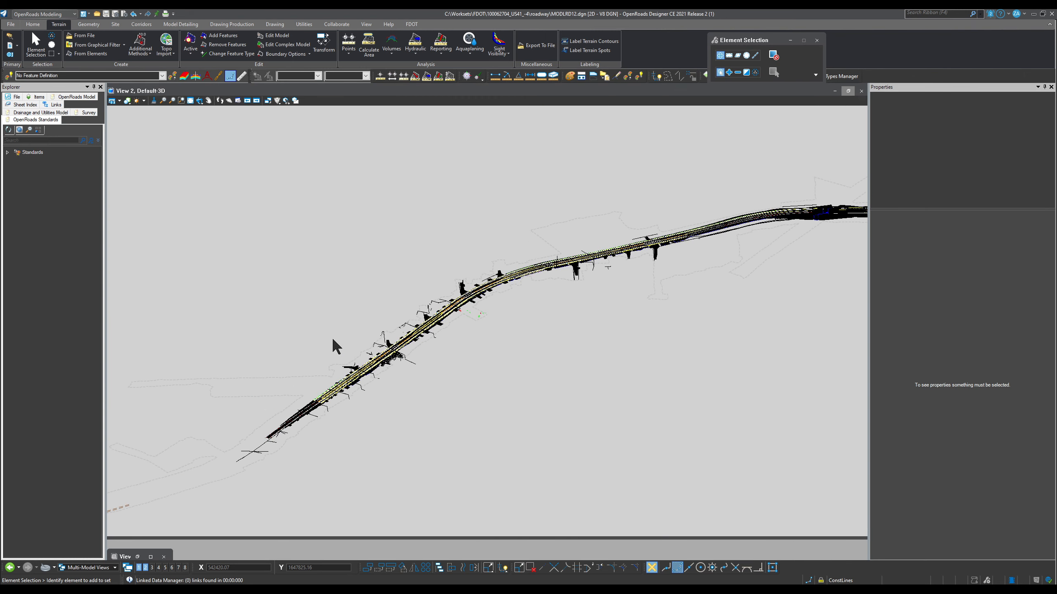
{"action": "scroll", "coordinate": [396, 357], "scroll_direction": "up", "scroll_amount": 2}
{"action": "scroll", "coordinate": [397, 361], "scroll_direction": "up", "scroll_amount": 3}
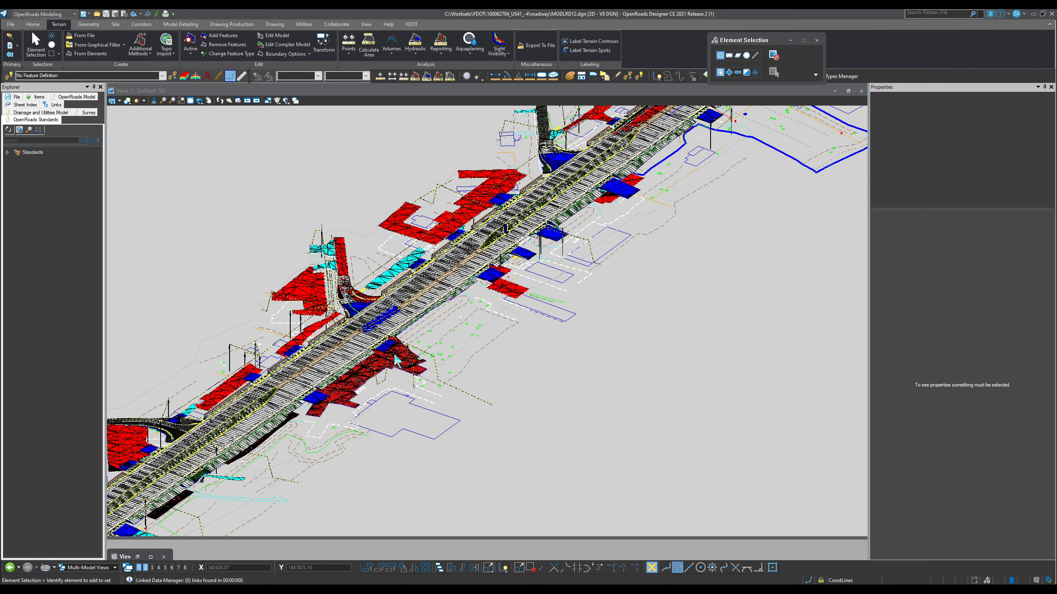
{"action": "left_click", "coordinate": [194, 219]}
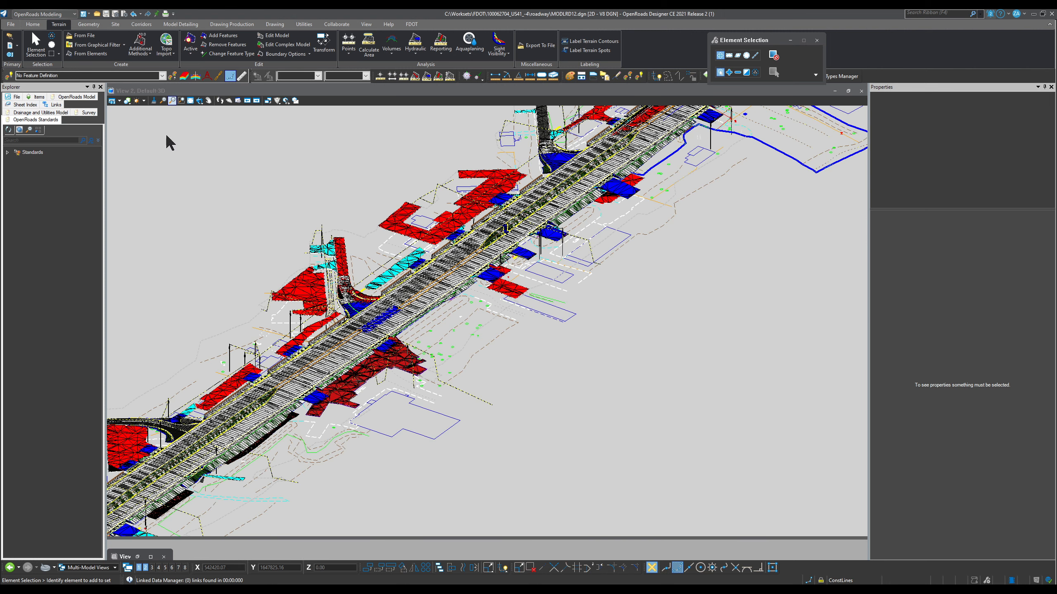
Turn off all levels of MODLRD12.dgn in the 3D view's level display.
{"action": "left_click", "coordinate": [33, 24]}
{"action": "left_click", "coordinate": [207, 37]}
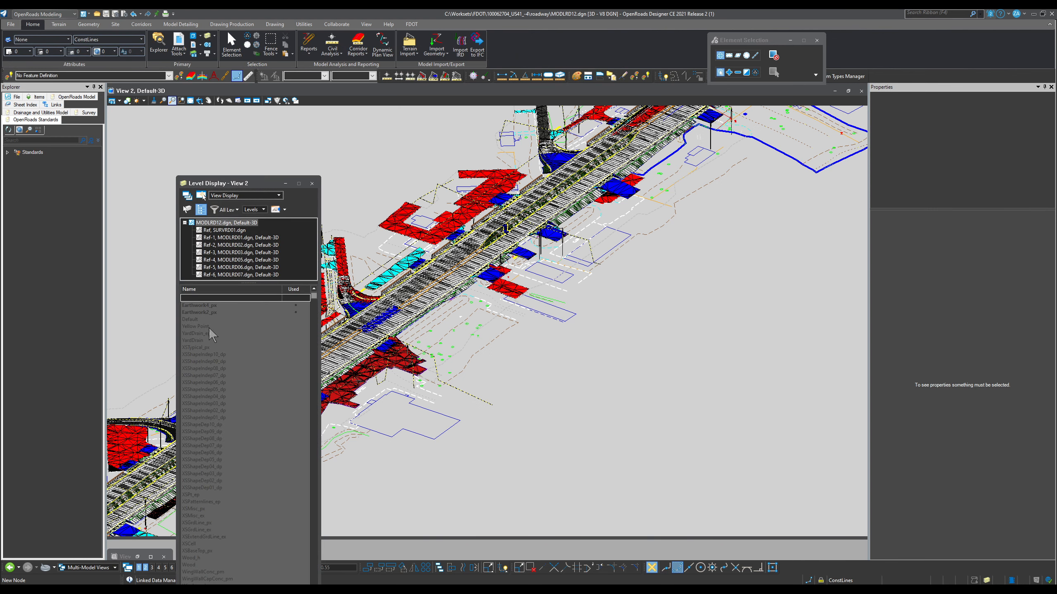
{"action": "right_click", "coordinate": [208, 326]}
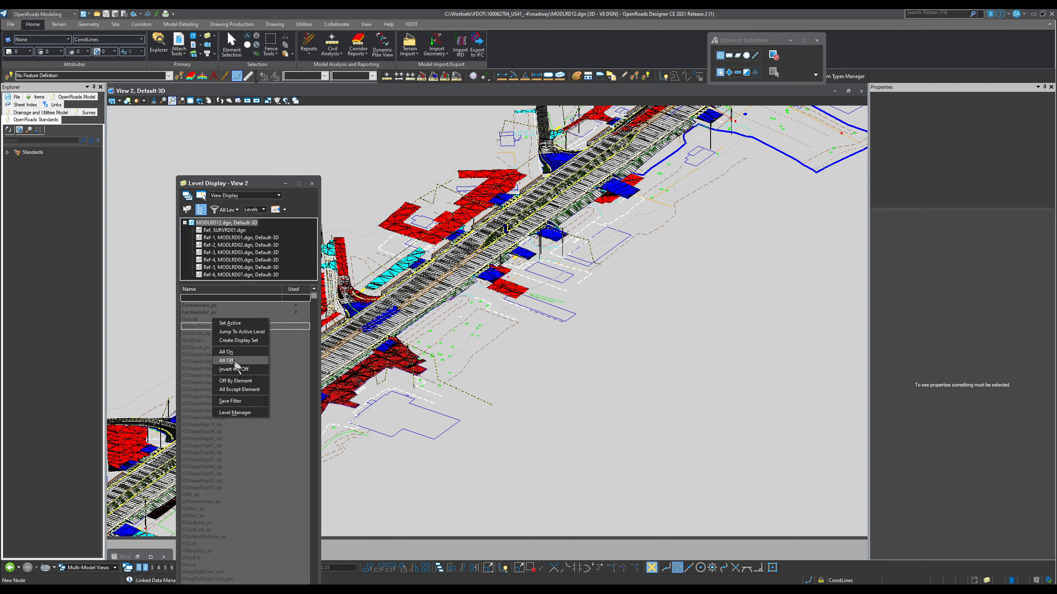
{"action": "left_click", "coordinate": [235, 362]}
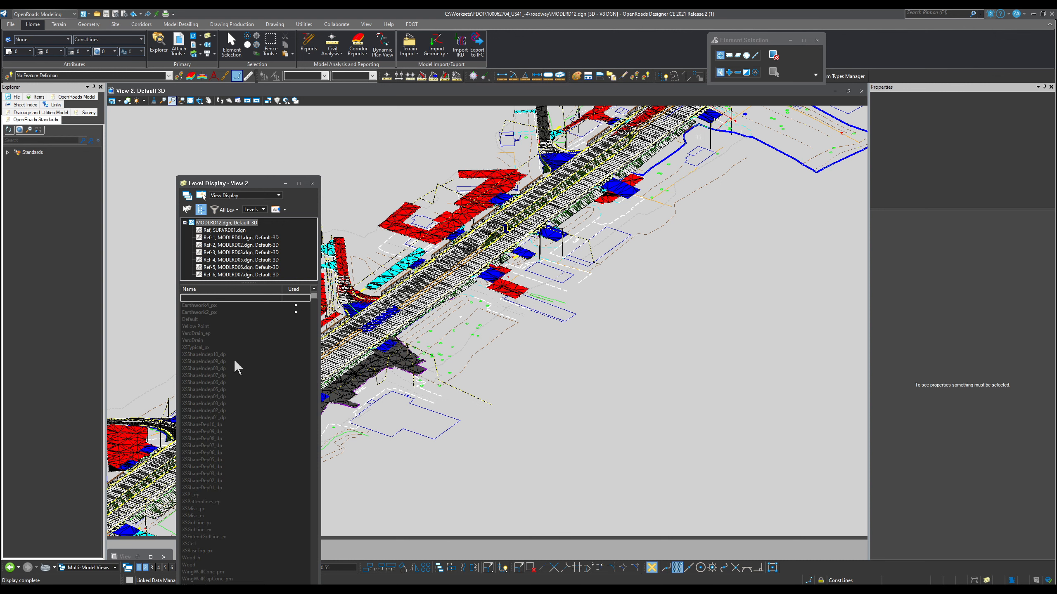
Turn off the display of all seven references, MODLRD07, 06, 05, 03, 02, 01 and SURVRD01.
{"action": "left_click", "coordinate": [179, 41]}
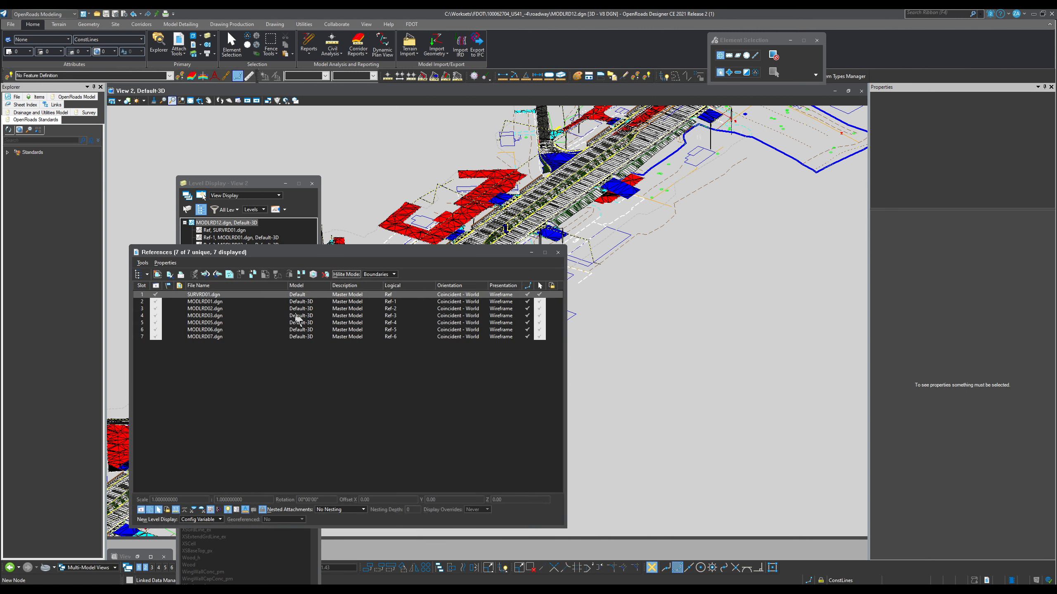
{"action": "left_click", "coordinate": [154, 337]}
{"action": "left_click", "coordinate": [155, 328]}
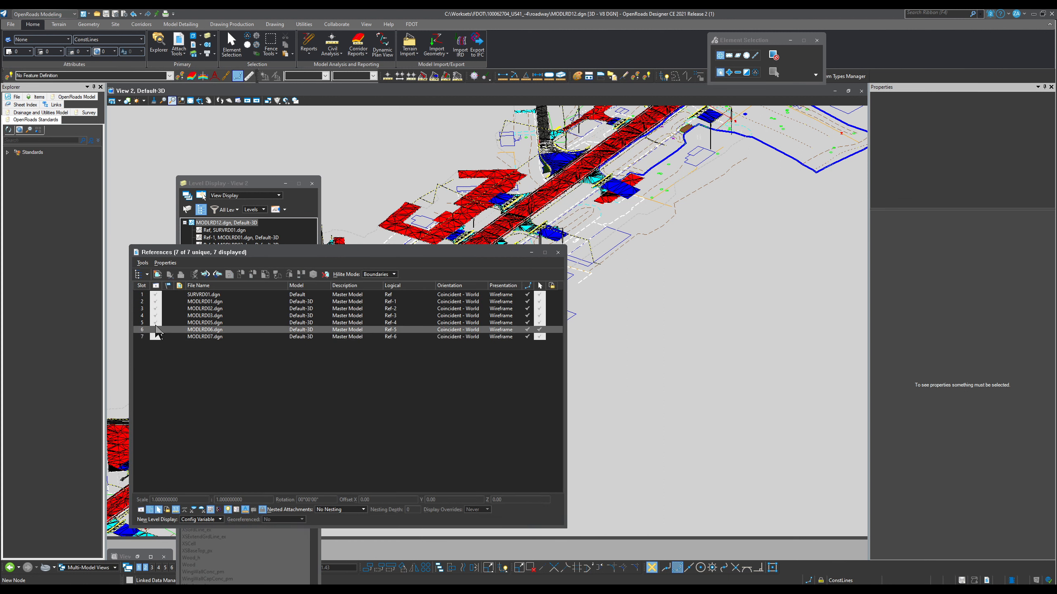
{"action": "left_click", "coordinate": [155, 323]}
{"action": "left_click", "coordinate": [155, 315]}
{"action": "left_click", "coordinate": [155, 309]}
{"action": "left_click", "coordinate": [155, 302]}
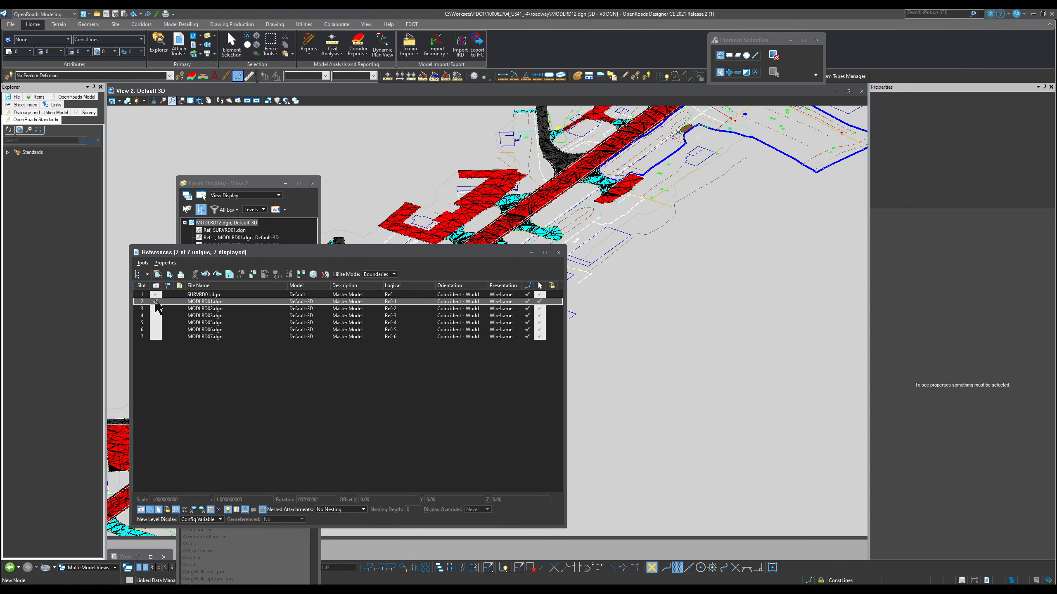
{"action": "left_click", "coordinate": [156, 294]}
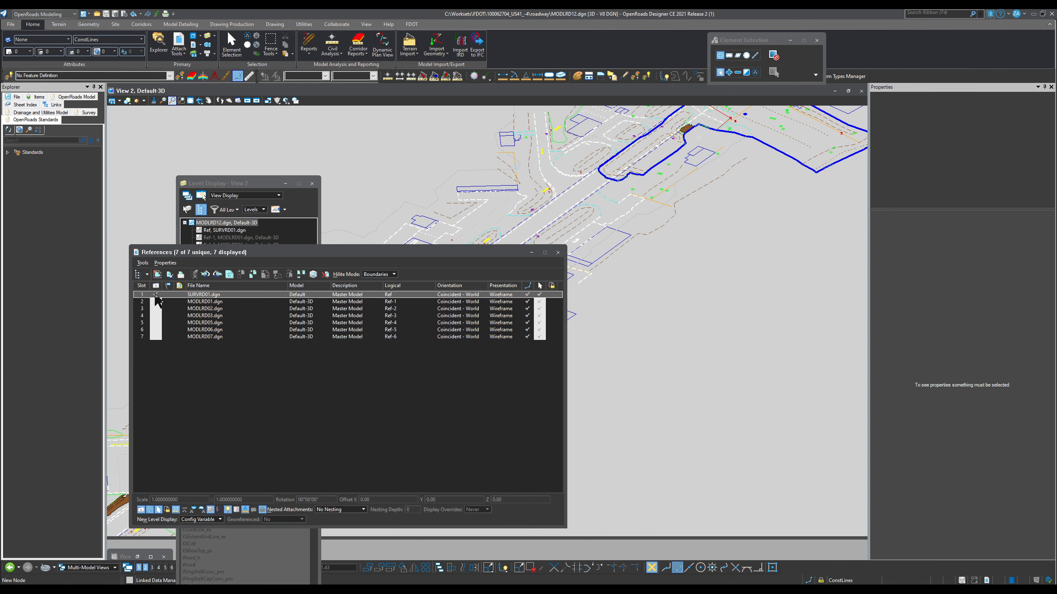
{"action": "left_click", "coordinate": [558, 253]}
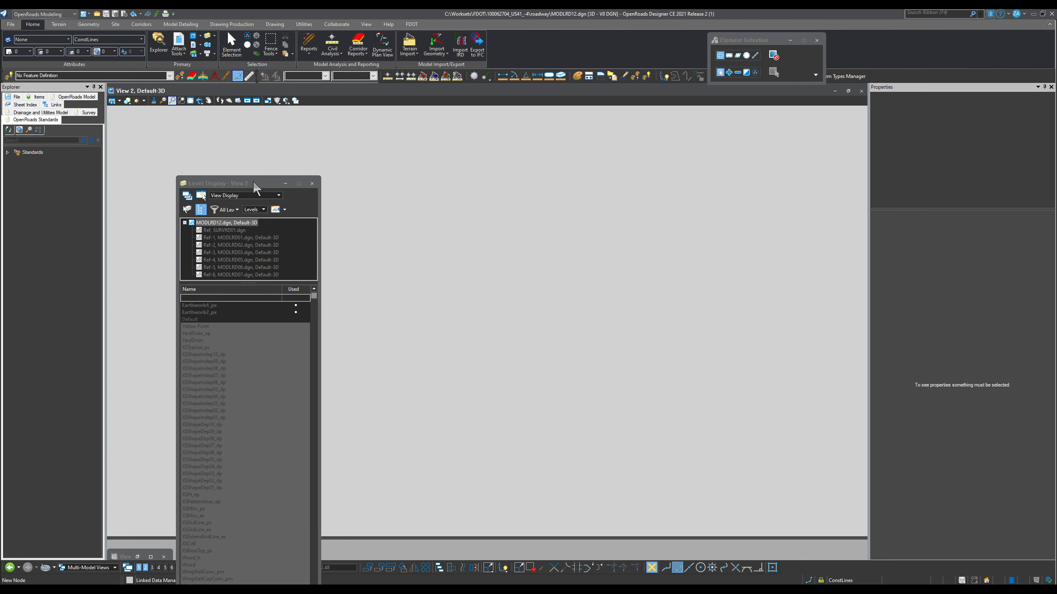
Turn on only the cut level Earthwork4_px, briefly showing Earthwork2_px as well, and move the level display clear of the model.
{"action": "left_click_drag", "start_coordinate": [254, 185], "coordinate": [257, 176]}
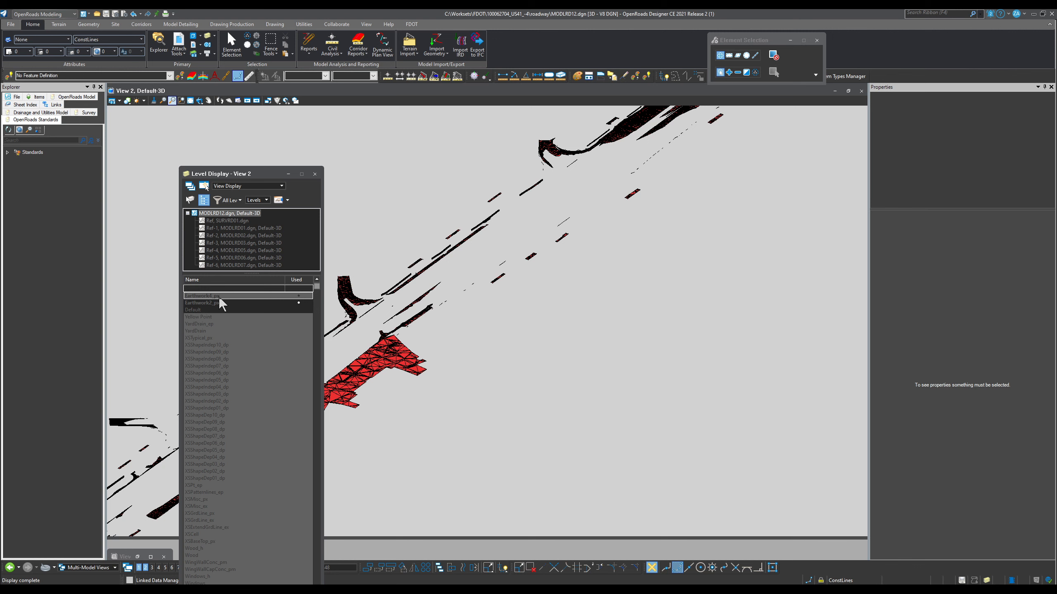
{"action": "left_click", "coordinate": [221, 302]}
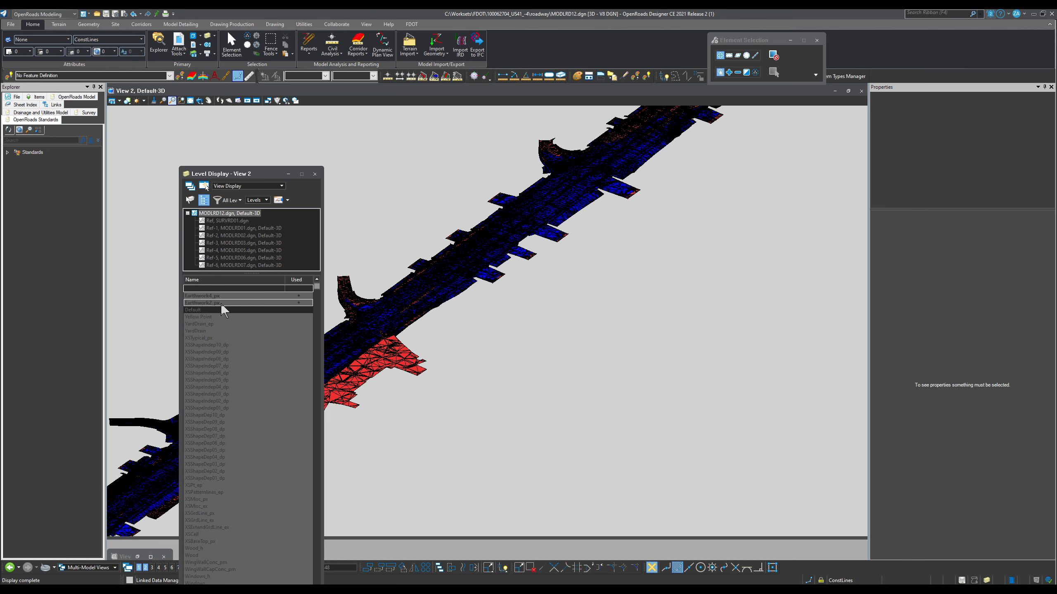
{"action": "left_click", "coordinate": [220, 303]}
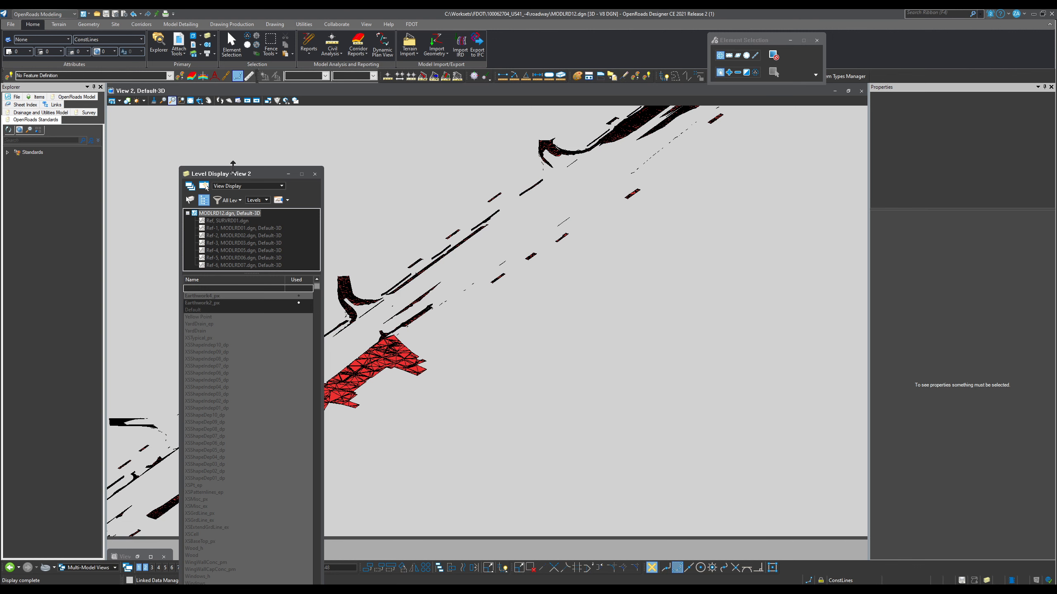
{"action": "left_click_drag", "start_coordinate": [227, 175], "coordinate": [711, 229]}
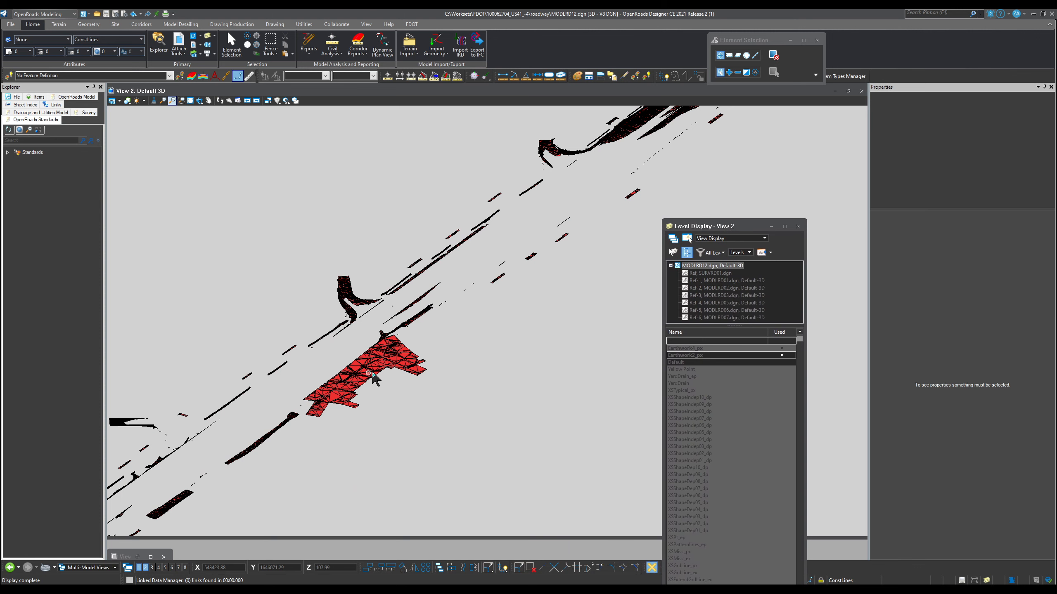
Select the cut volume mesh and set its EarthworkCut type to Regular Excavation.
{"action": "scroll", "coordinate": [372, 377], "scroll_direction": "up", "scroll_amount": 2}
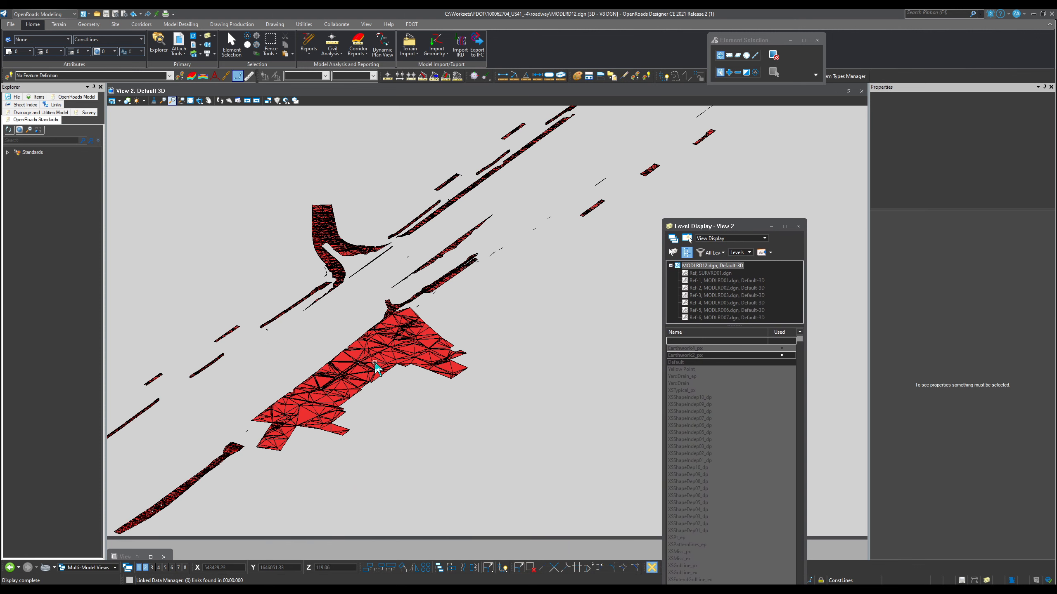
{"action": "left_click", "coordinate": [375, 363]}
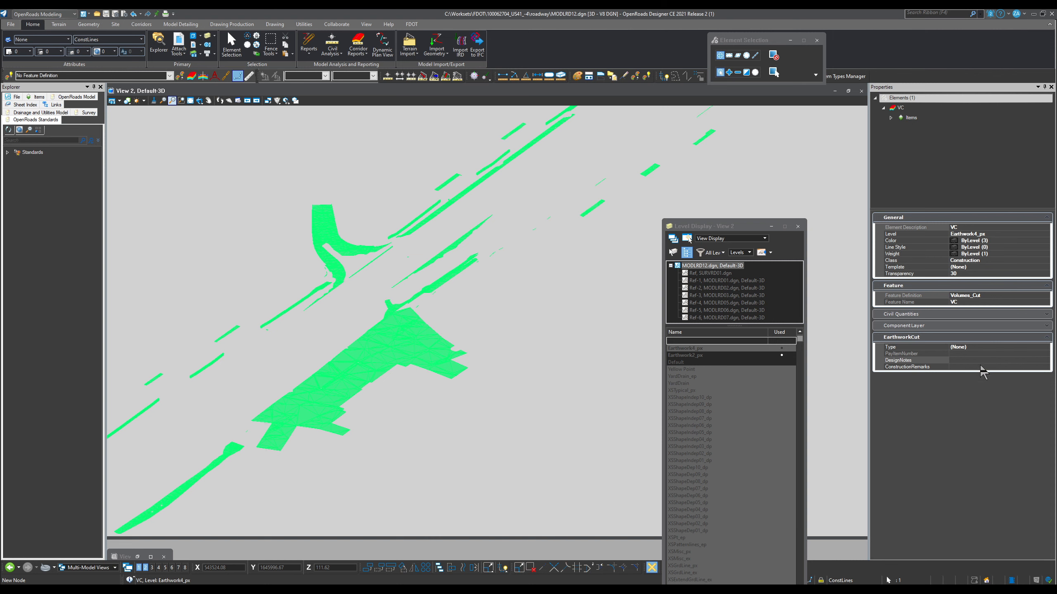
{"action": "left_click", "coordinate": [982, 347]}
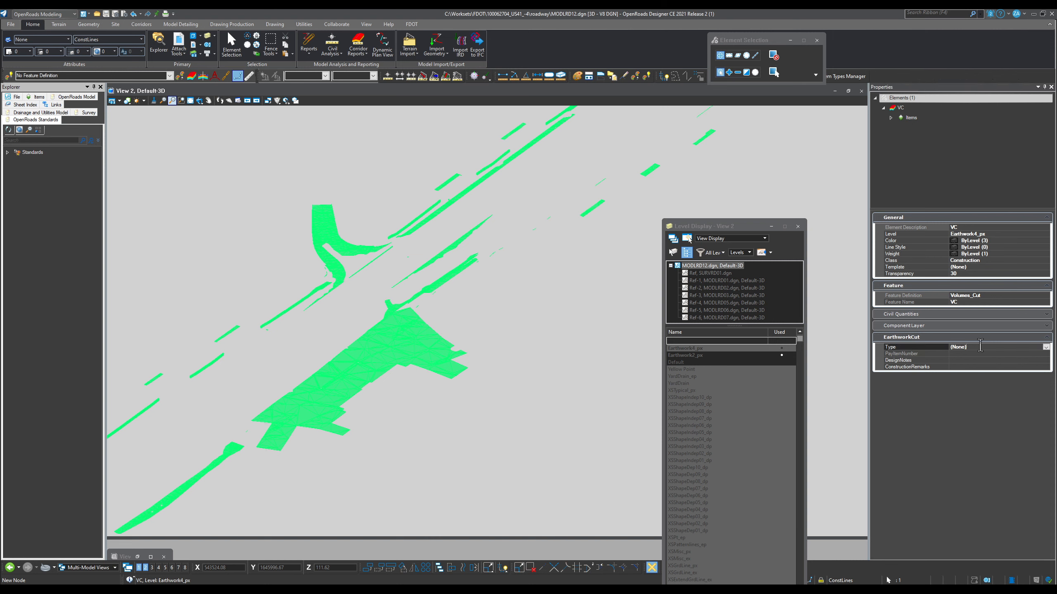
{"action": "left_click", "coordinate": [1046, 347]}
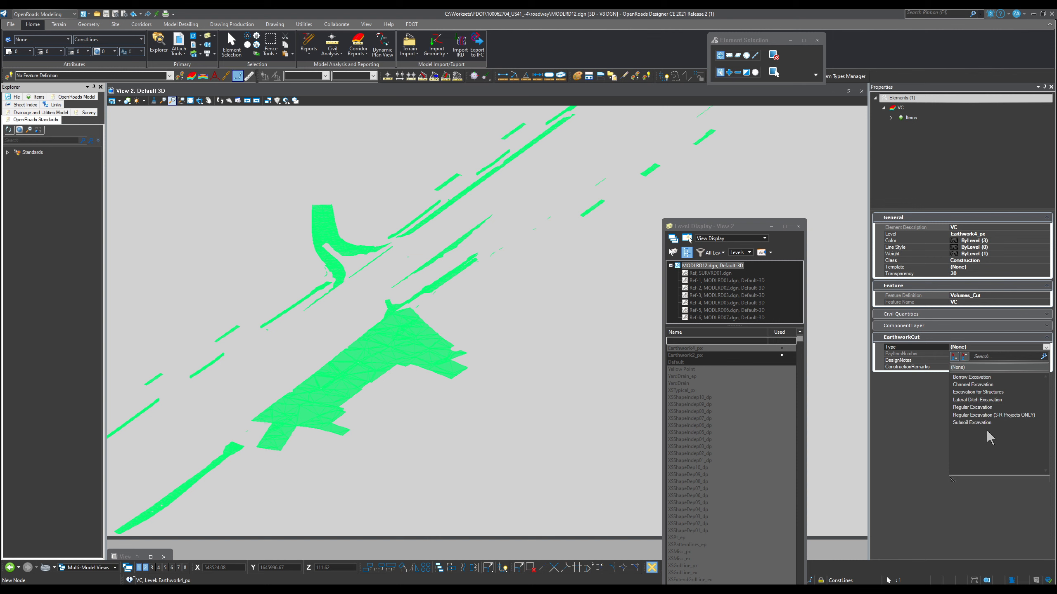
{"action": "left_click", "coordinate": [972, 407]}
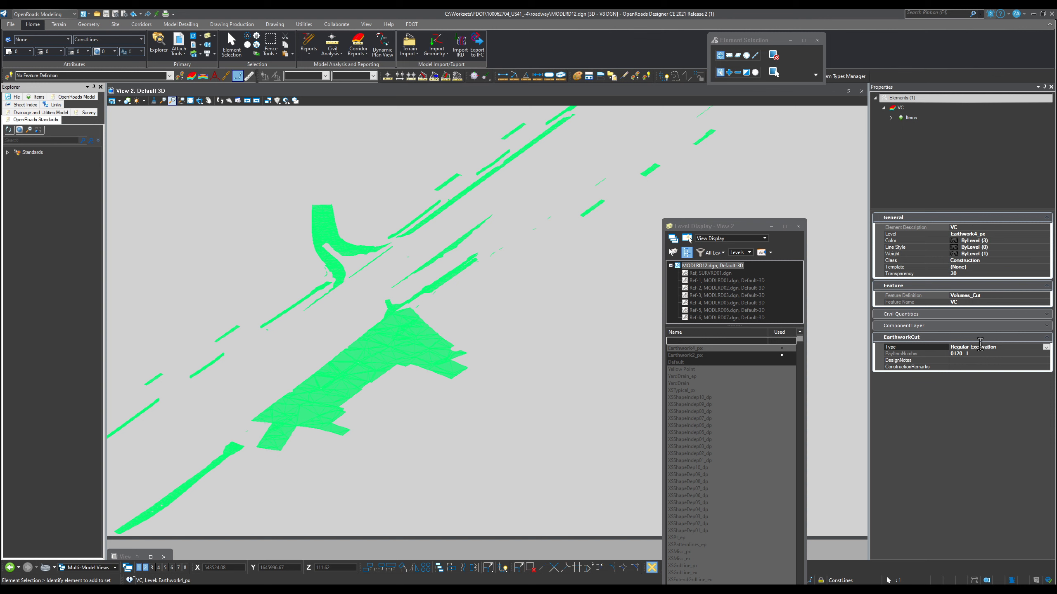
Show the cut mesh's civil quantities and examine the extent of the selected cut volume along the whole corridor.
{"action": "left_click", "coordinate": [1047, 314]}
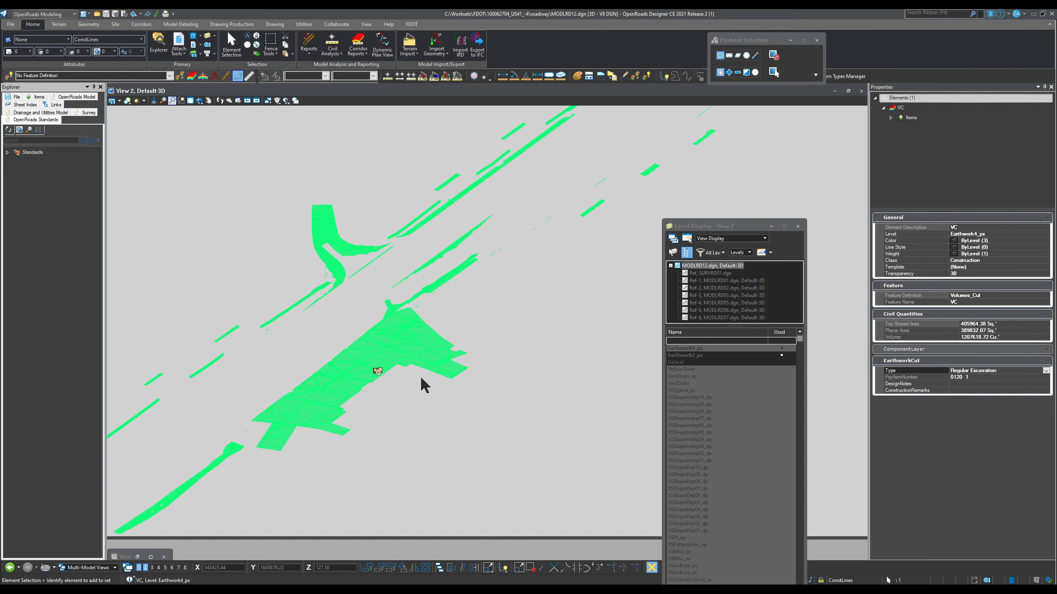
{"action": "scroll", "coordinate": [478, 358], "scroll_direction": "down", "scroll_amount": 2}
{"action": "scroll", "coordinate": [480, 362], "scroll_direction": "down", "scroll_amount": 1}
{"action": "scroll", "coordinate": [410, 354], "scroll_direction": "down", "scroll_amount": 1}
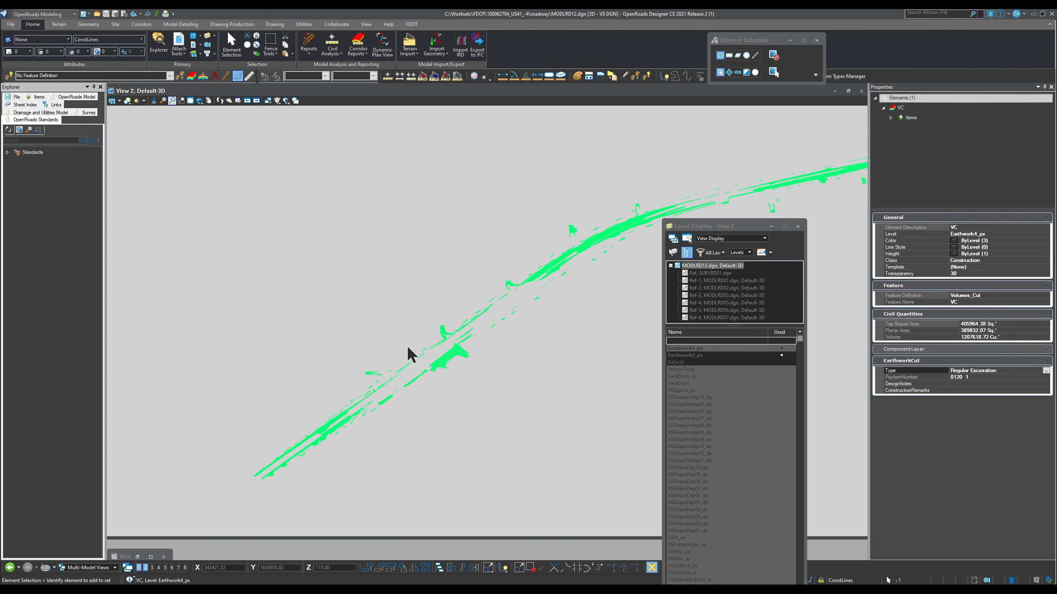
{"action": "scroll", "coordinate": [357, 370], "scroll_direction": "down", "scroll_amount": 2}
{"action": "scroll", "coordinate": [355, 373], "scroll_direction": "down", "scroll_amount": 1}
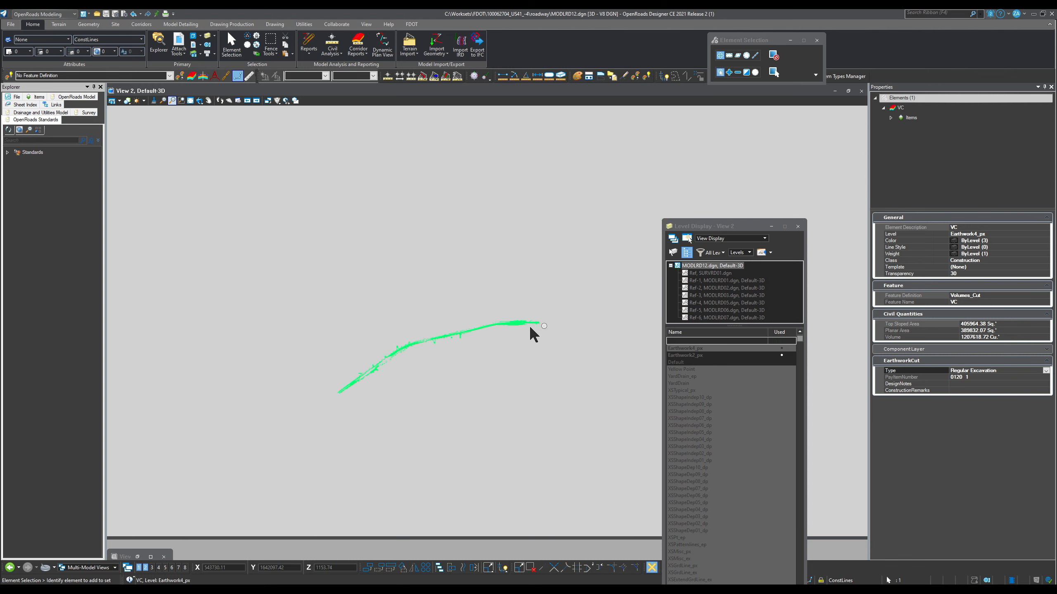
{"action": "scroll", "coordinate": [516, 326], "scroll_direction": "up", "scroll_amount": 3}
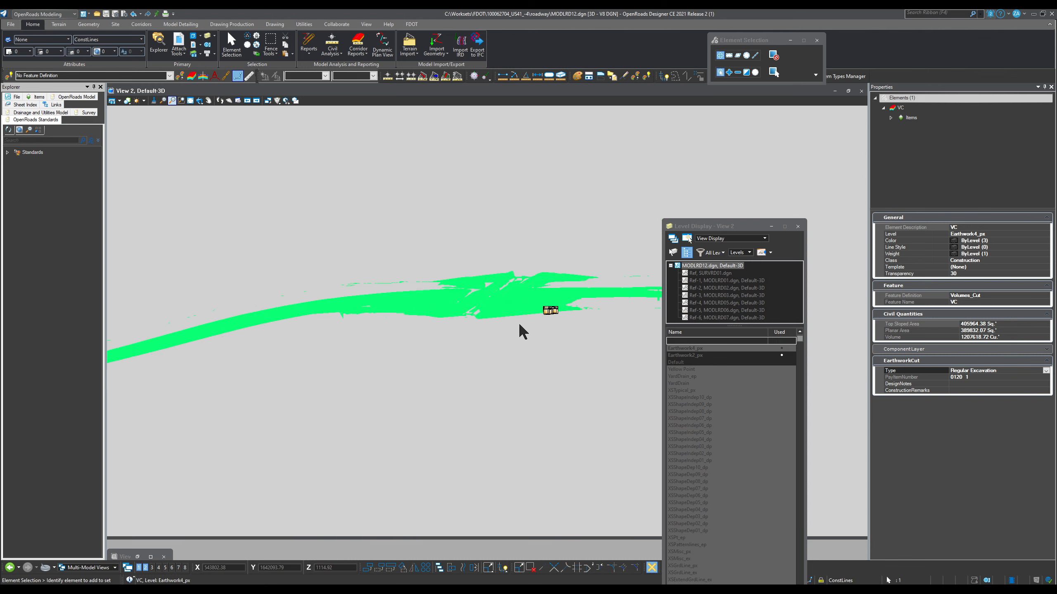
{"action": "scroll", "coordinate": [540, 328], "scroll_direction": "down", "scroll_amount": 1}
{"action": "scroll", "coordinate": [540, 327], "scroll_direction": "down", "scroll_amount": 1}
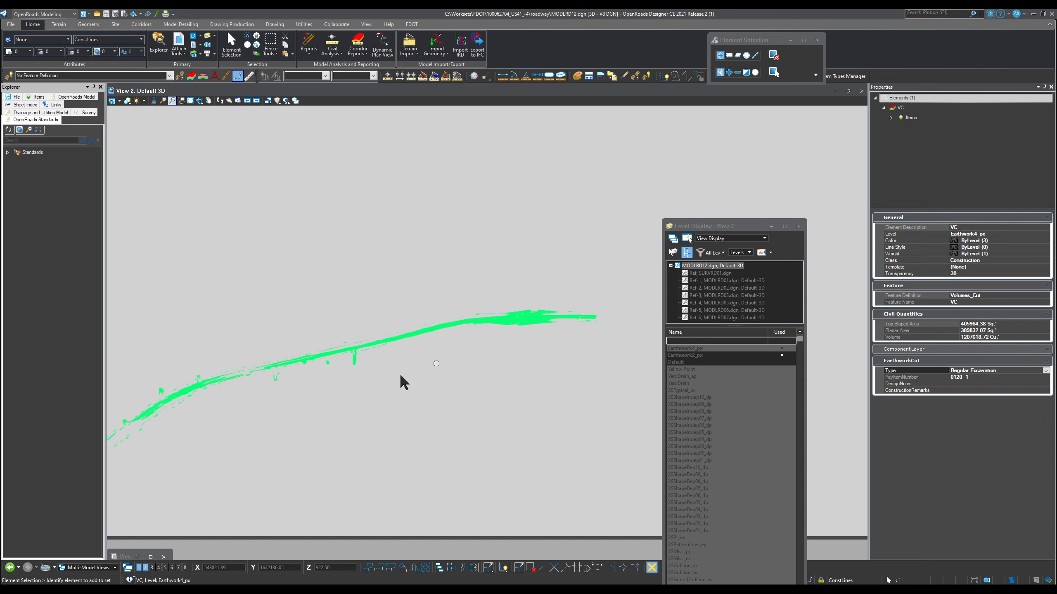
{"action": "scroll", "coordinate": [399, 374], "scroll_direction": "down", "scroll_amount": 1}
{"action": "scroll", "coordinate": [212, 421], "scroll_direction": "up", "scroll_amount": 1}
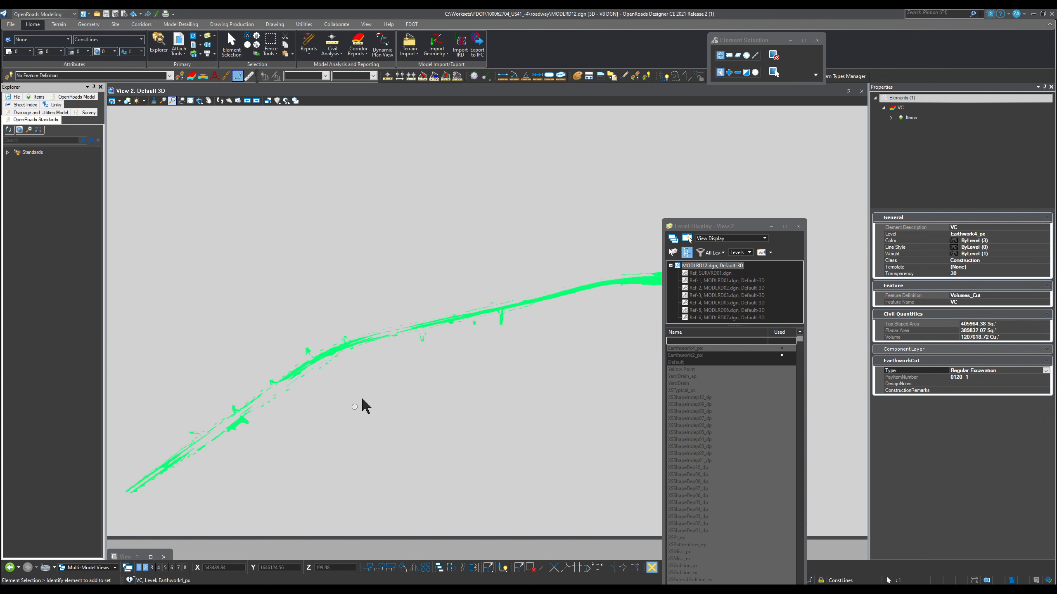
{"action": "scroll", "coordinate": [369, 377], "scroll_direction": "up", "scroll_amount": 1}
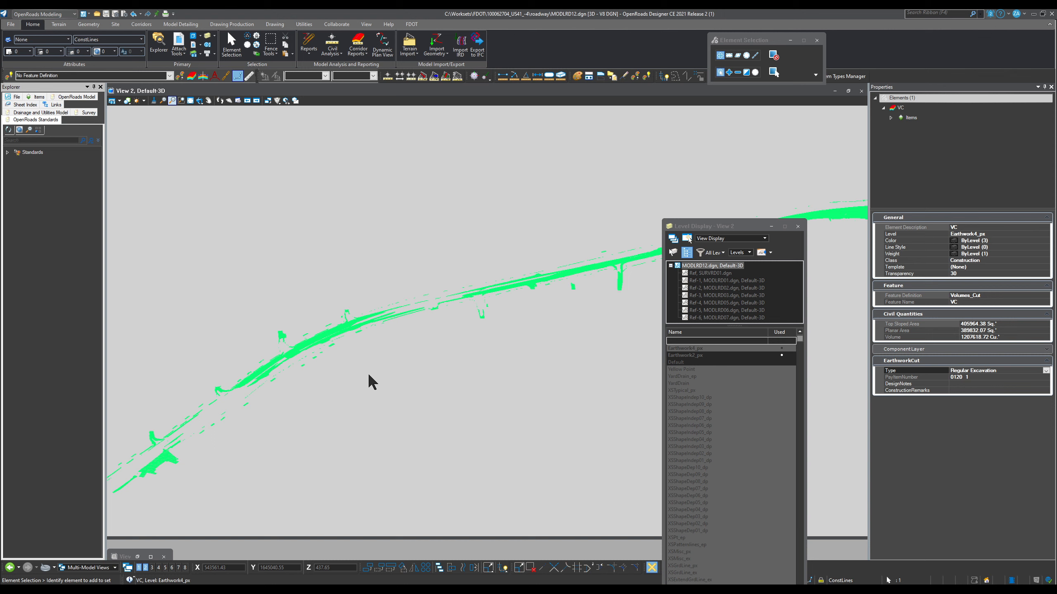
Examine the triangulated surface of the cut volume up close and clear the selection.
{"action": "scroll", "coordinate": [472, 282], "scroll_direction": "up", "scroll_amount": 3}
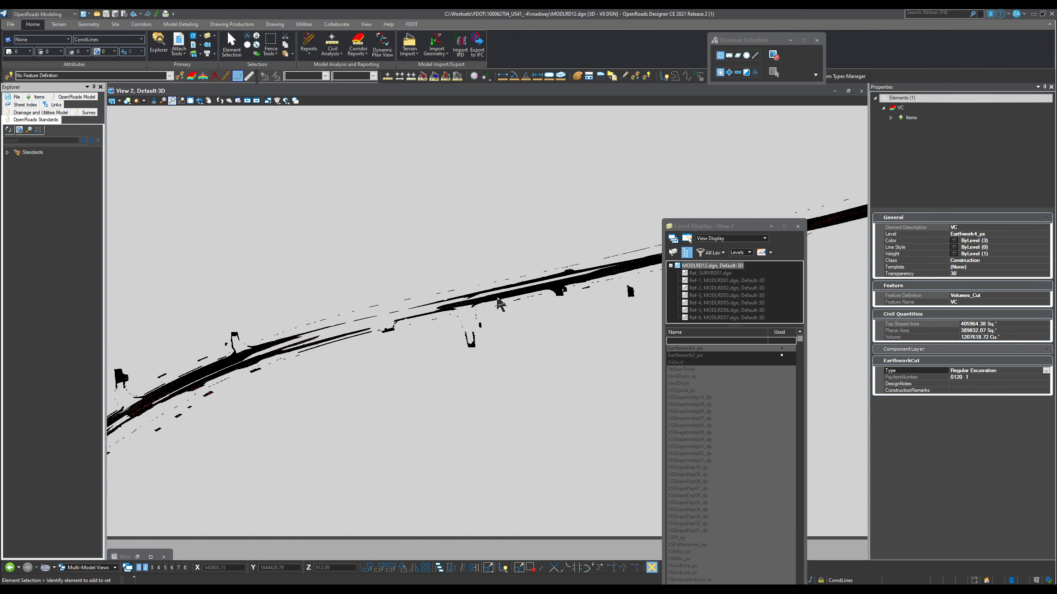
{"action": "scroll", "coordinate": [491, 303], "scroll_direction": "up", "scroll_amount": 2}
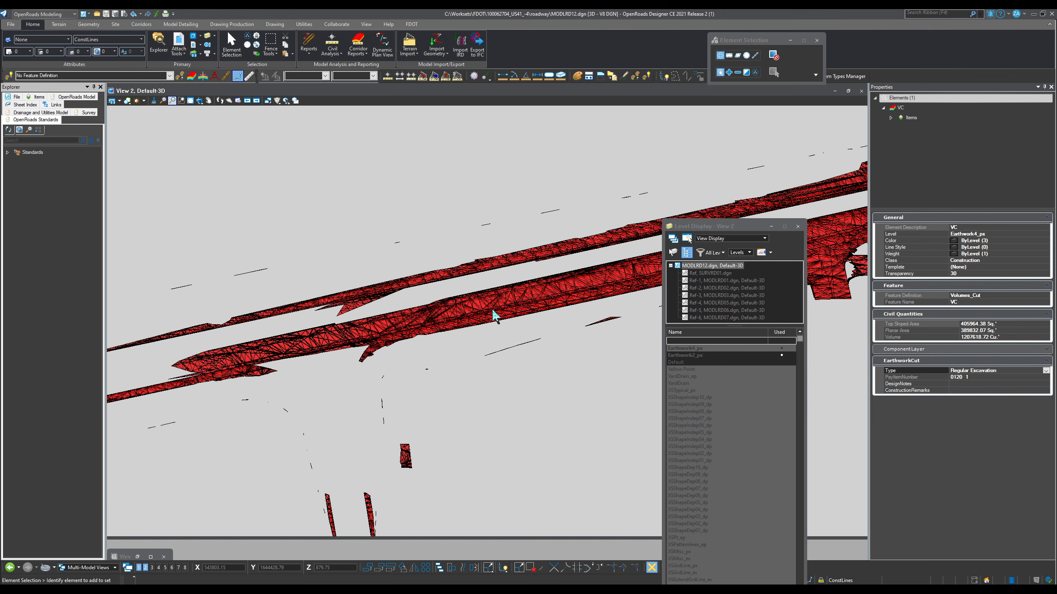
{"action": "scroll", "coordinate": [490, 310], "scroll_direction": "up", "scroll_amount": 1}
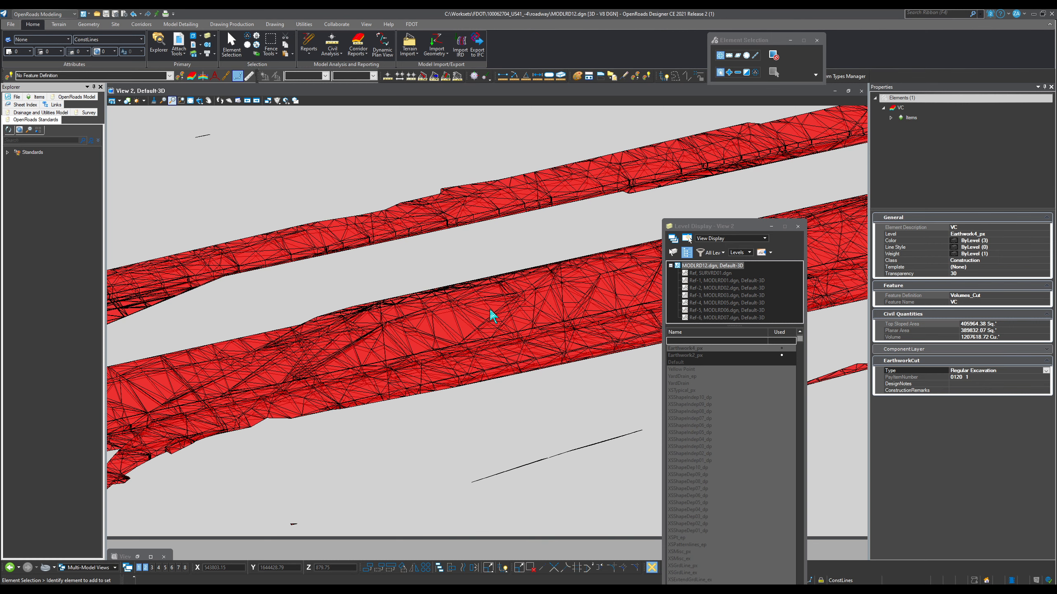
{"action": "scroll", "coordinate": [490, 310], "scroll_direction": "up", "scroll_amount": 2}
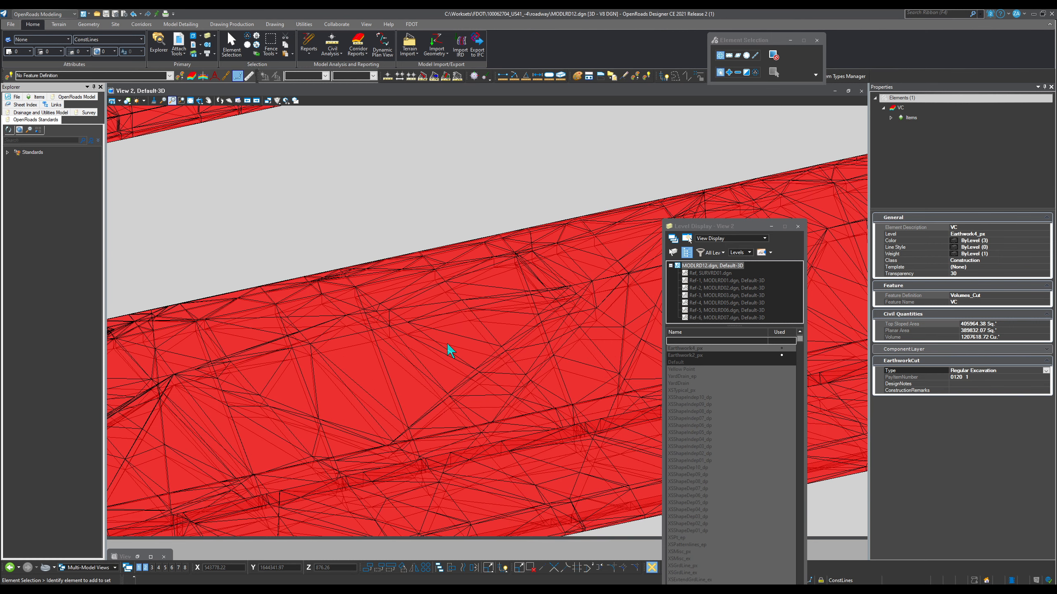
{"action": "scroll", "coordinate": [447, 343], "scroll_direction": "up", "scroll_amount": 1}
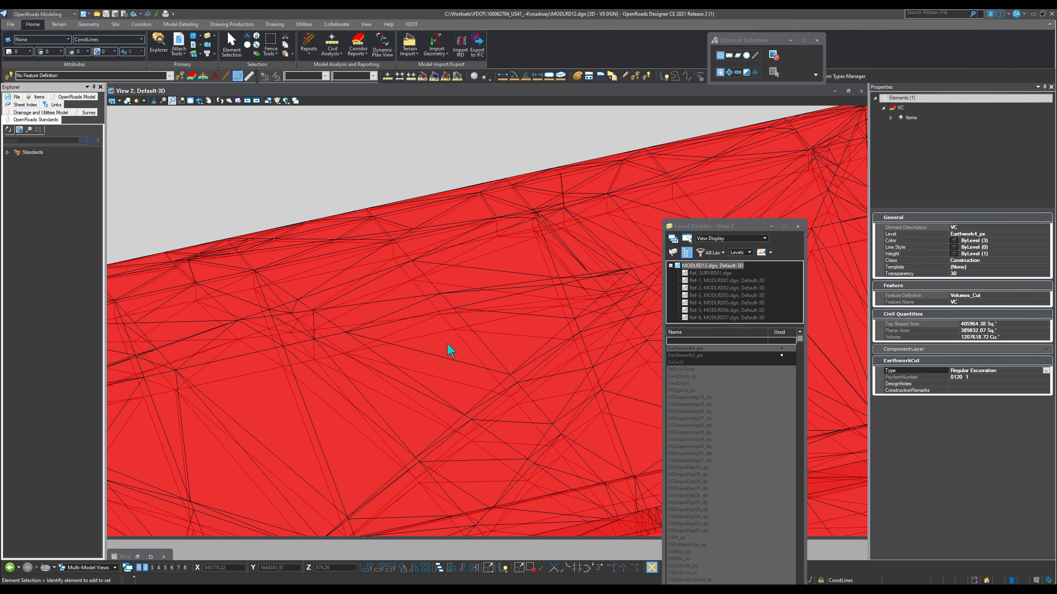
{"action": "scroll", "coordinate": [396, 290], "scroll_direction": "down", "scroll_amount": 4}
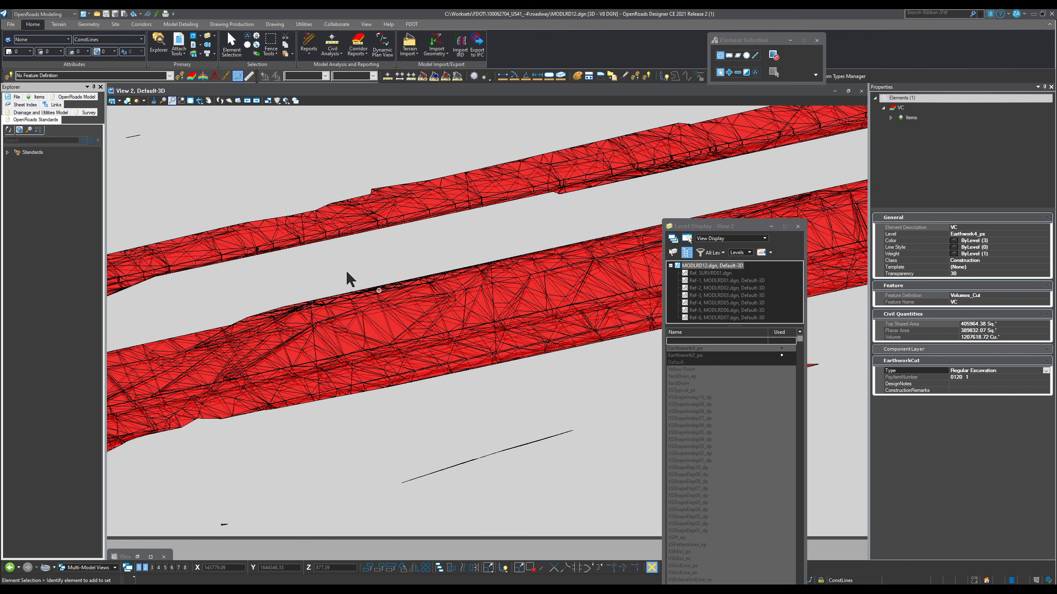
{"action": "left_click", "coordinate": [573, 398]}
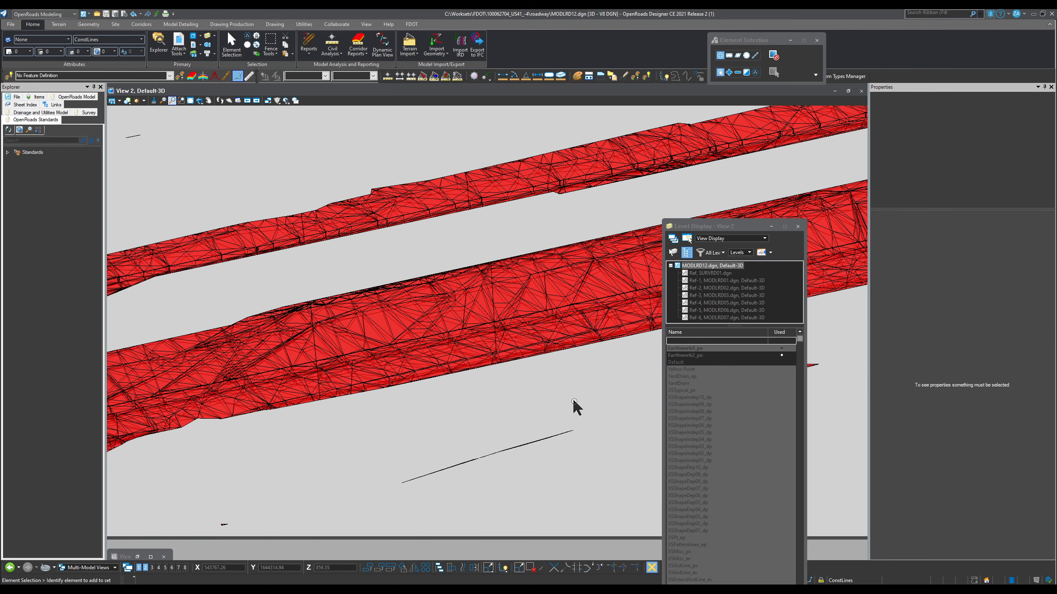
Display the fill level Earthwork2_px instead of Earthwork4_px and select the fill volume mesh to view its properties.
{"action": "left_click", "coordinate": [714, 227]}
{"action": "left_click", "coordinate": [702, 353]}
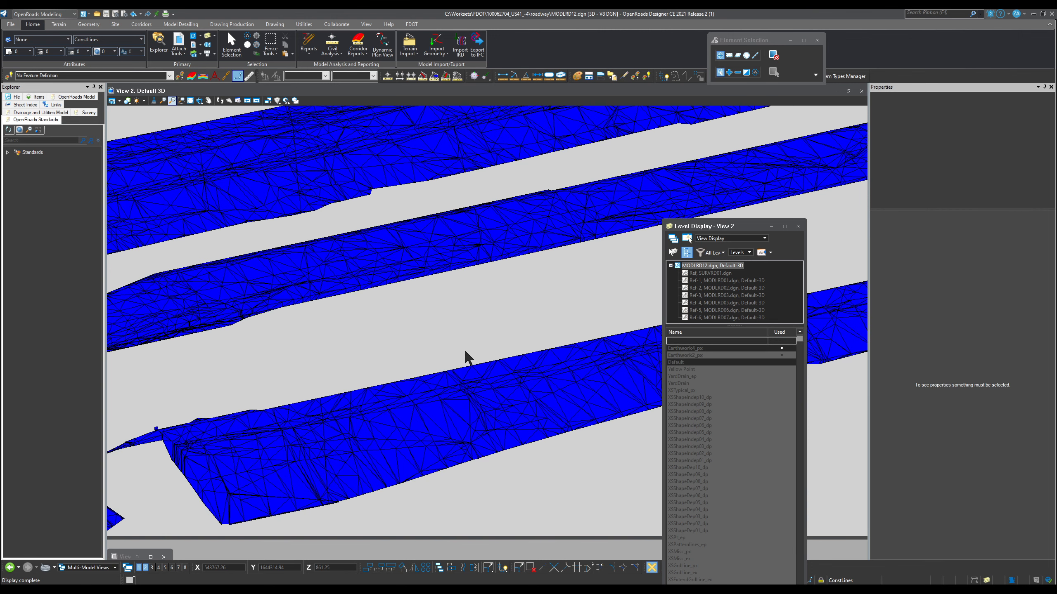
{"action": "scroll", "coordinate": [439, 331], "scroll_direction": "down", "scroll_amount": 4}
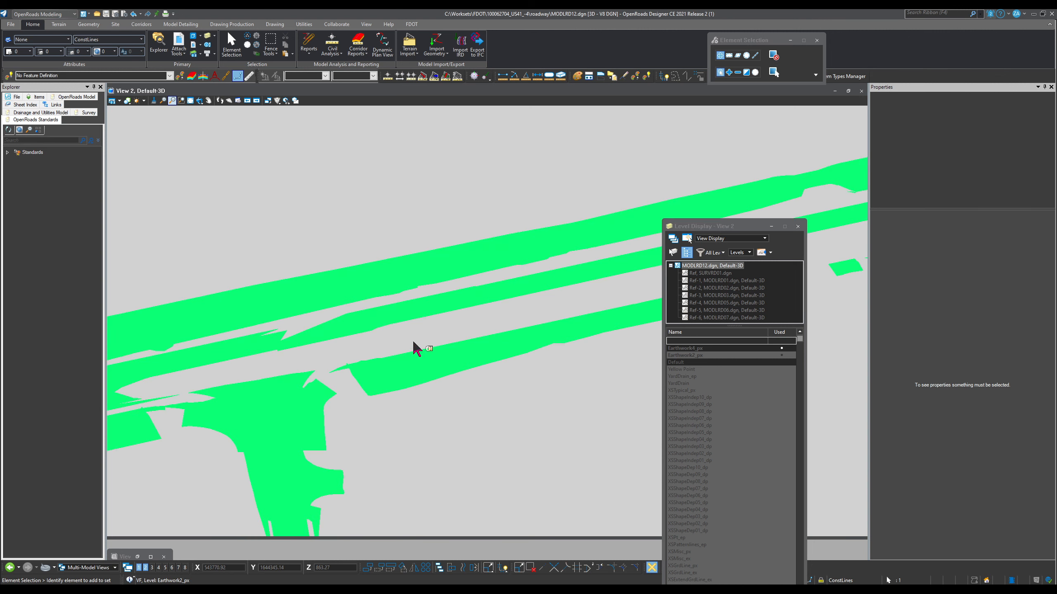
{"action": "scroll", "coordinate": [426, 351], "scroll_direction": "down", "scroll_amount": 2}
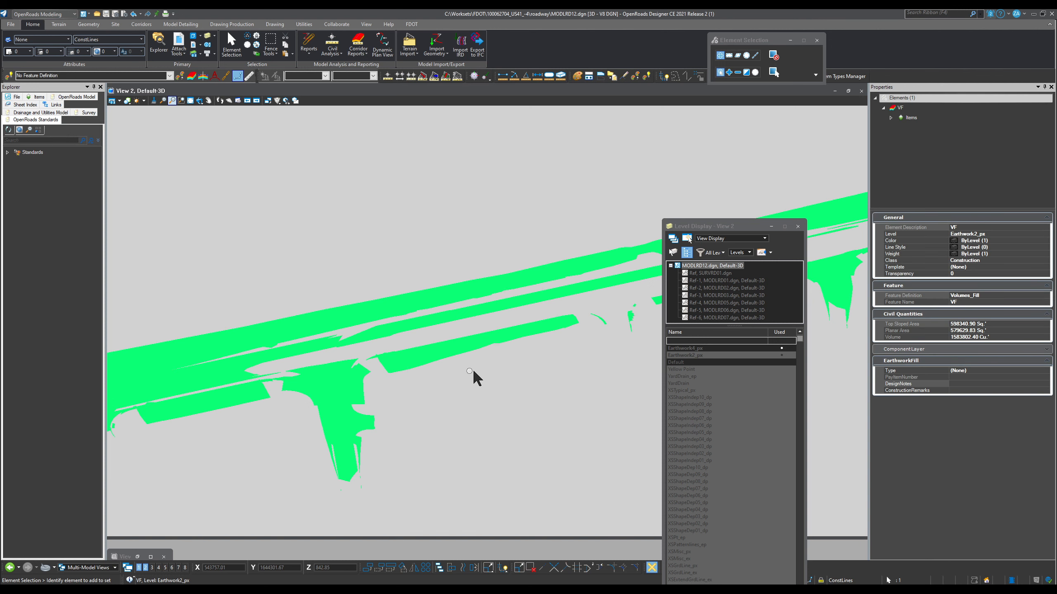
Set the fill volume's EarthworkFill type to Embankment.
{"action": "left_click", "coordinate": [969, 371]}
{"action": "left_click", "coordinate": [1046, 371]}
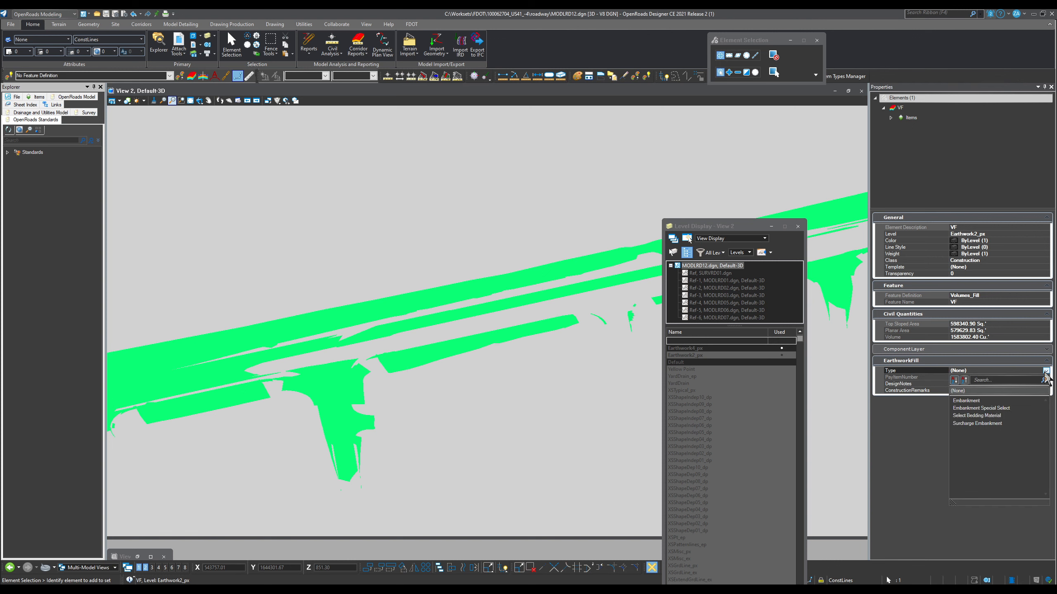
{"action": "left_click", "coordinate": [985, 400]}
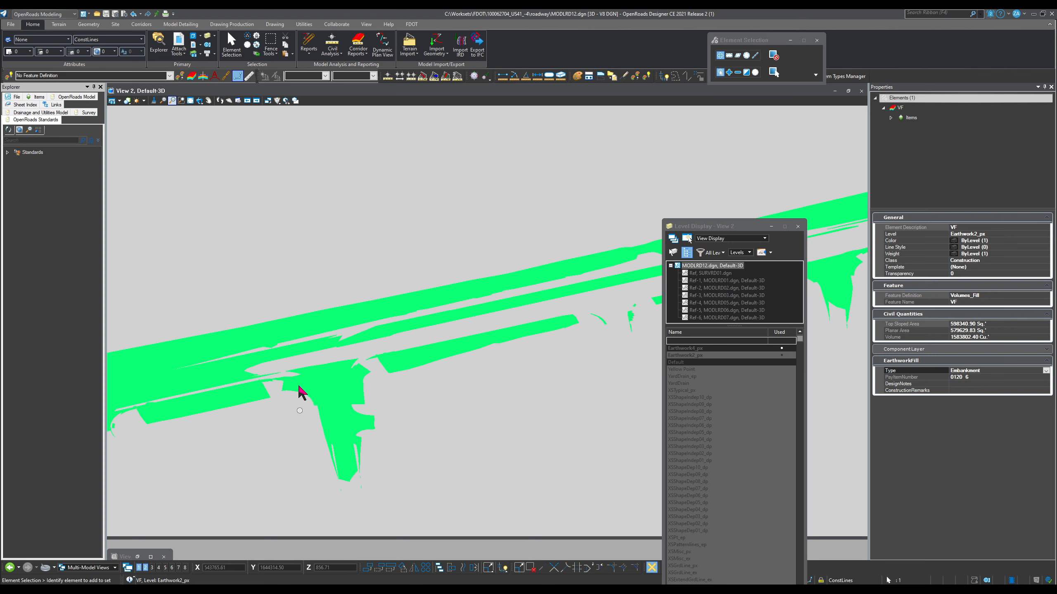
{"action": "left_click", "coordinate": [427, 425]}
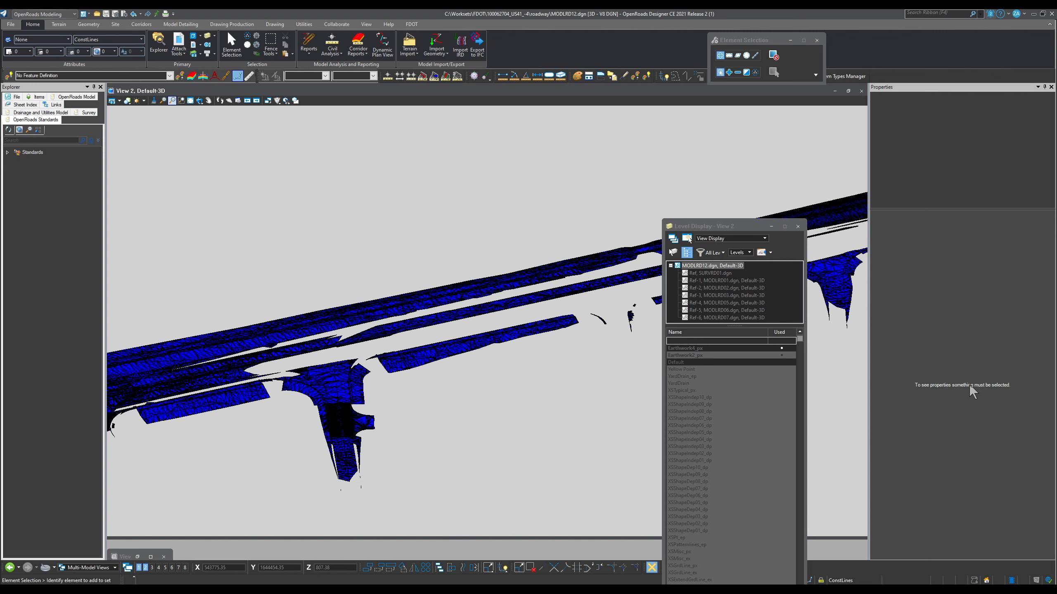
Enter "Fill project" as the design note of the fill volume.
{"action": "left_click", "coordinate": [354, 384]}
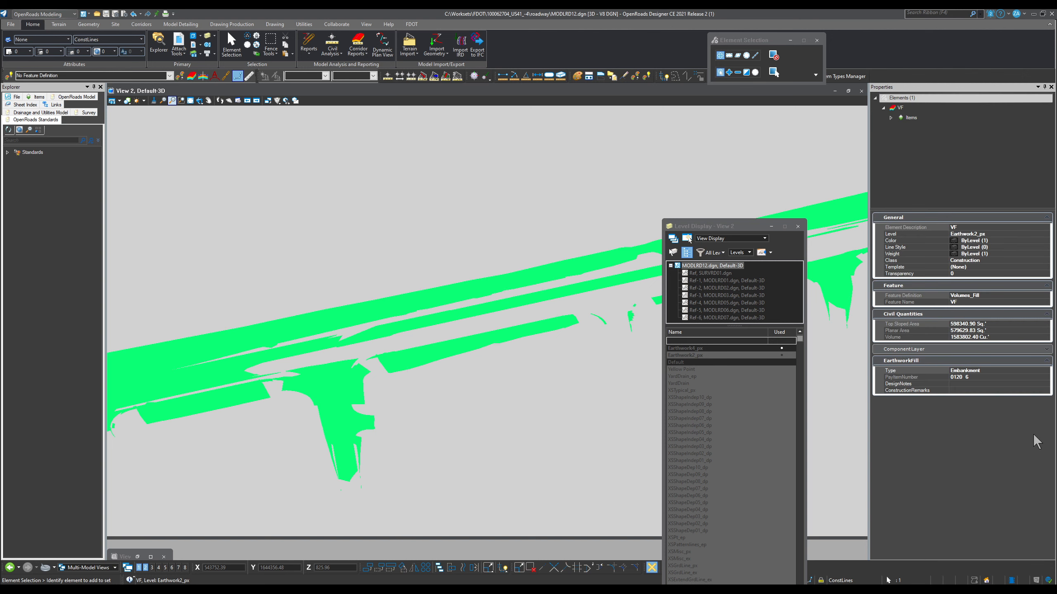
{"action": "left_click", "coordinate": [969, 383]}
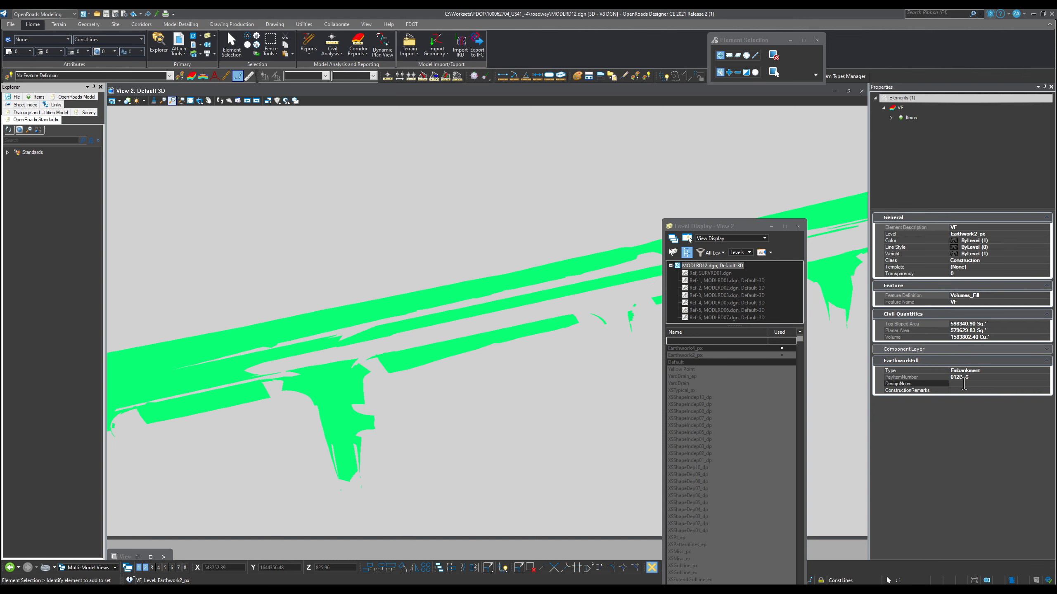
{"action": "type", "text": "f"}
{"action": "left_click", "coordinate": [511, 386]}
Isolate the cut volume, enter "cut project" as its design note, and redisplay the fill level Earthwork2_px.
{"action": "left_click", "coordinate": [704, 355]}
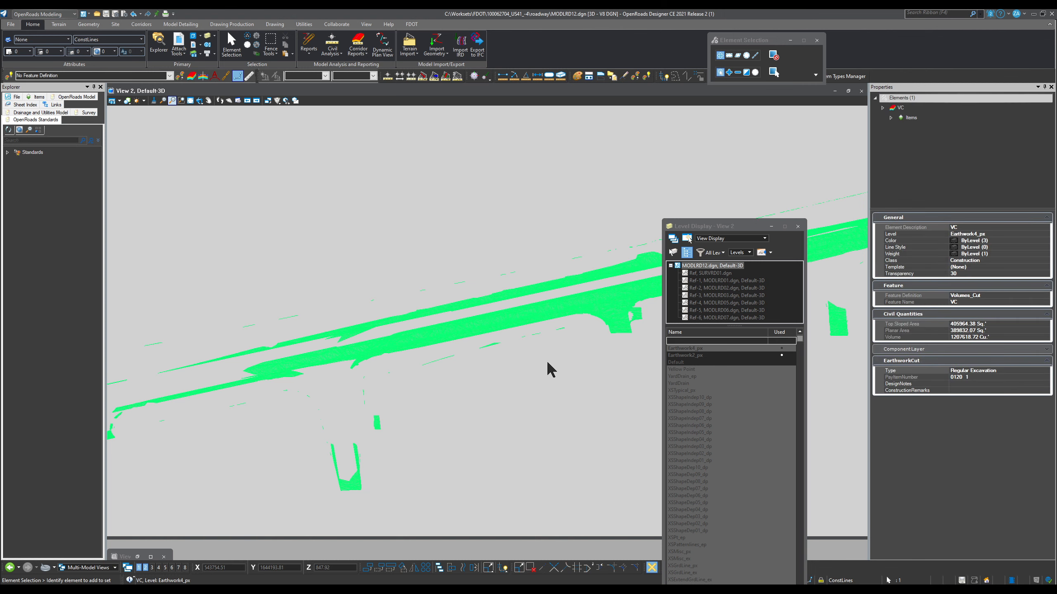
{"action": "left_click", "coordinate": [977, 384]}
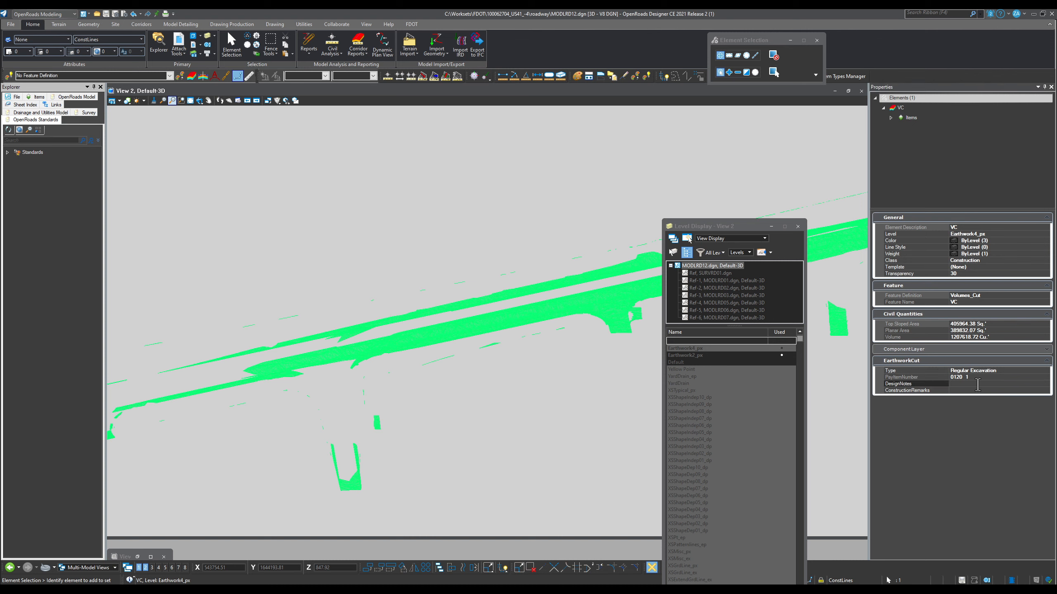
{"action": "type", "text": "cut project"}
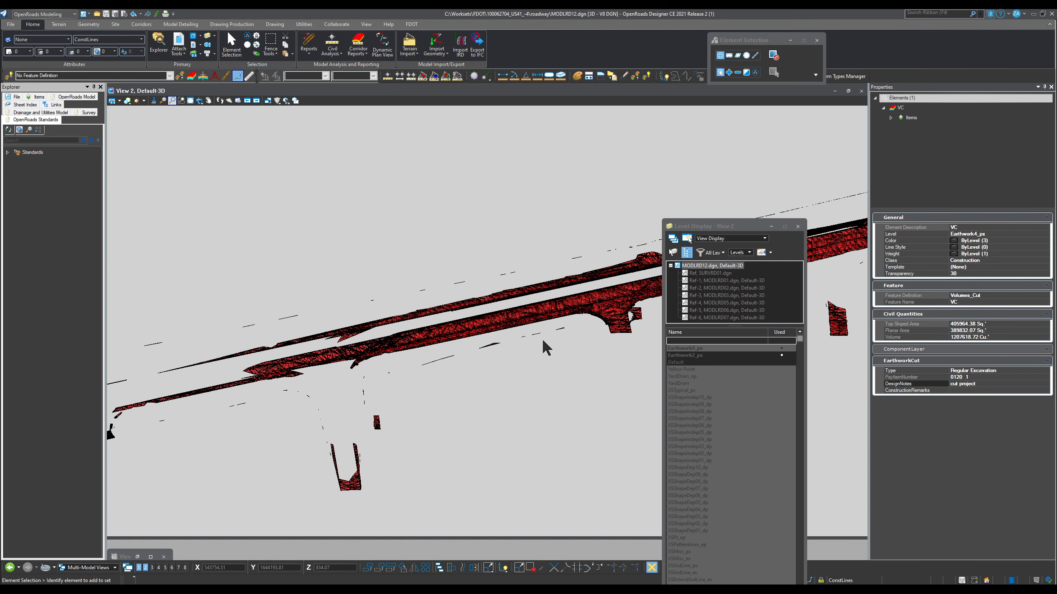
{"action": "left_click", "coordinate": [690, 355]}
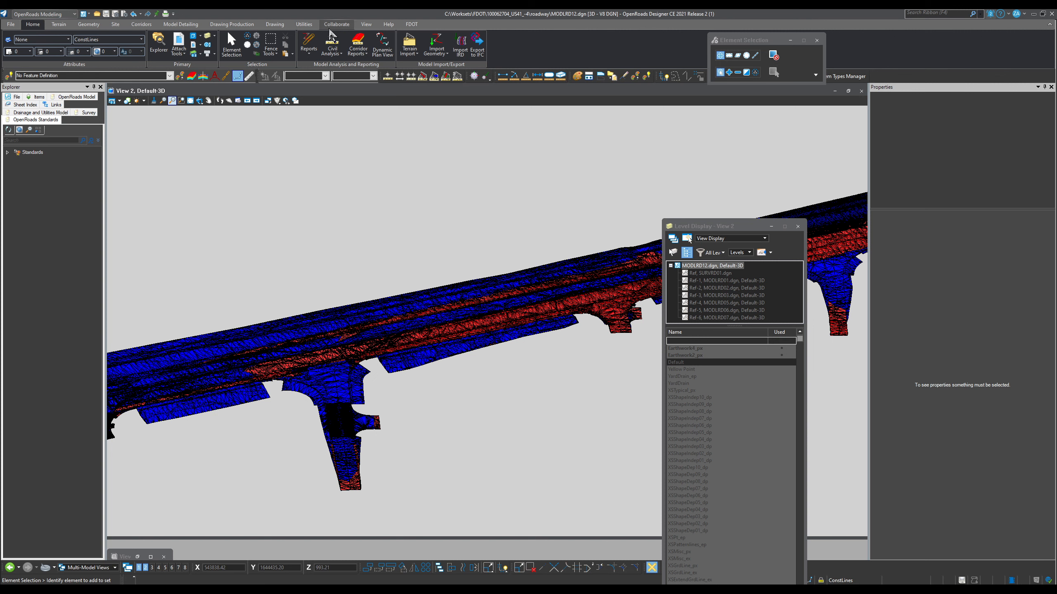
Open the Asset Manager, select both the fill and cut volumes, and limit the assignment to the selection set.
{"action": "left_click", "coordinate": [305, 26]}
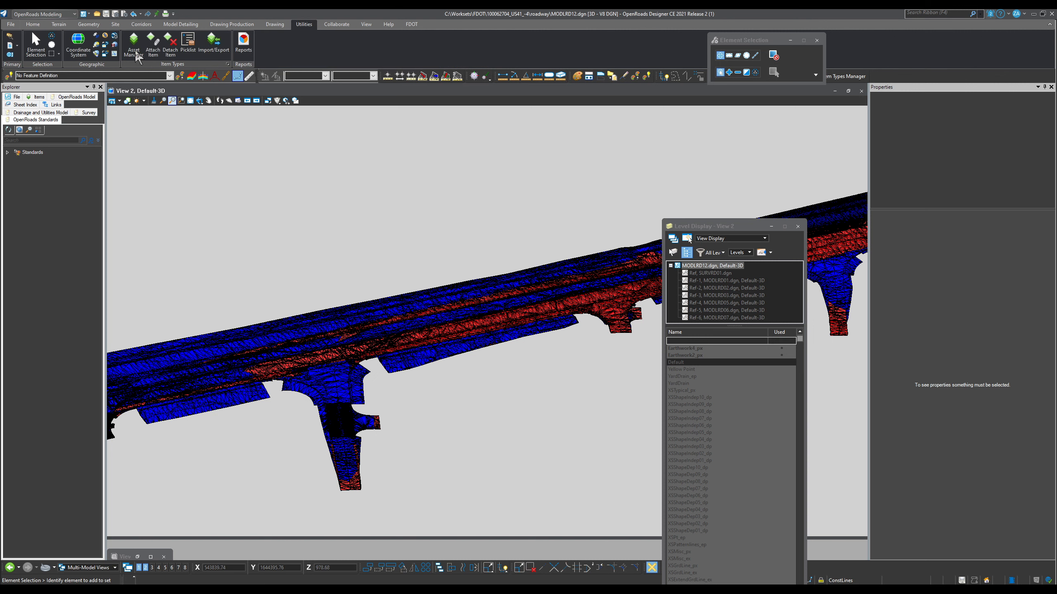
{"action": "left_click", "coordinate": [136, 54]}
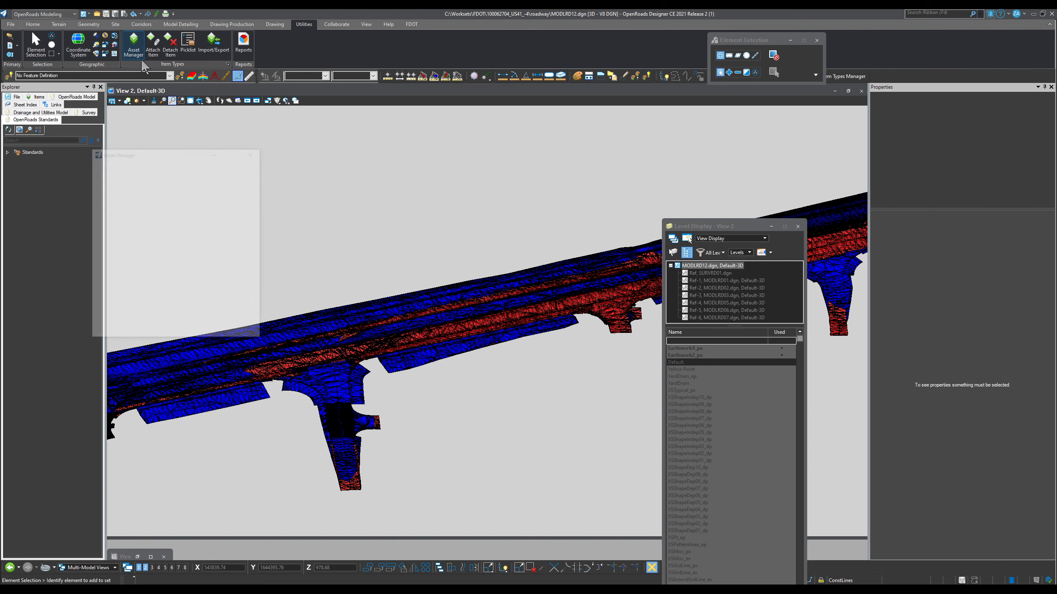
{"action": "left_click_drag", "start_coordinate": [188, 154], "coordinate": [329, 146]}
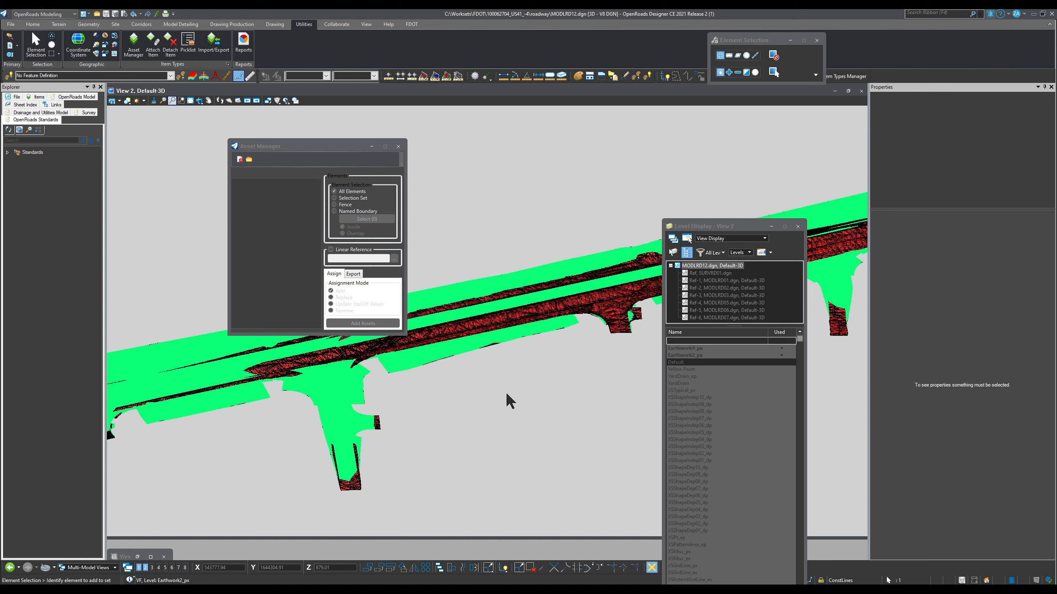
{"action": "left_click", "coordinate": [476, 326], "text": "ctrl"}
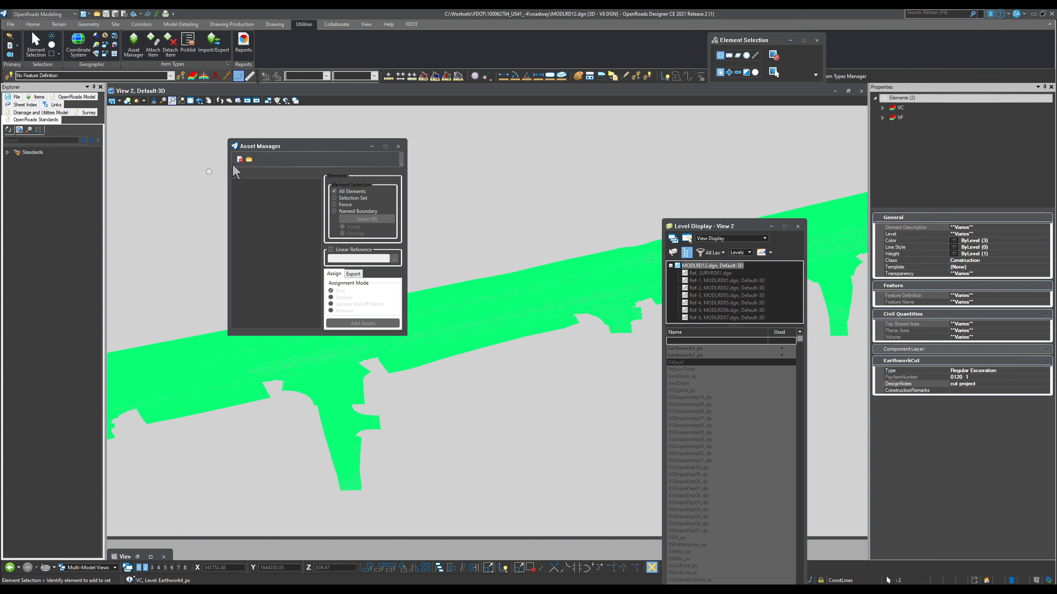
{"action": "left_click", "coordinate": [334, 199]}
Load the FDOTProject asset definition workbook from the workset's Symbology folder.
{"action": "left_click", "coordinate": [249, 160]}
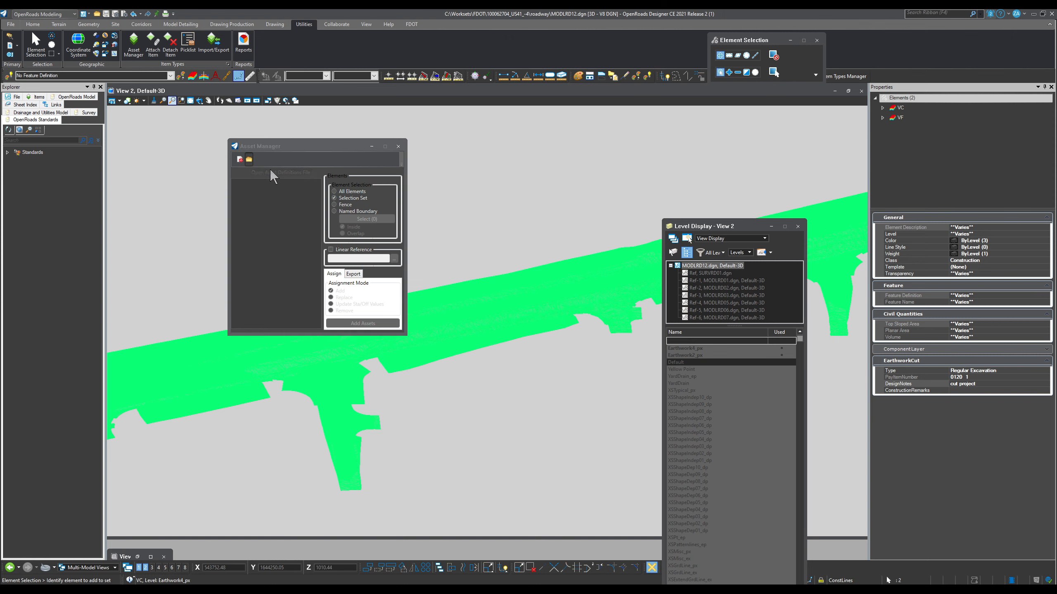
{"action": "scroll", "coordinate": [460, 359], "scroll_direction": "down", "scroll_amount": 5}
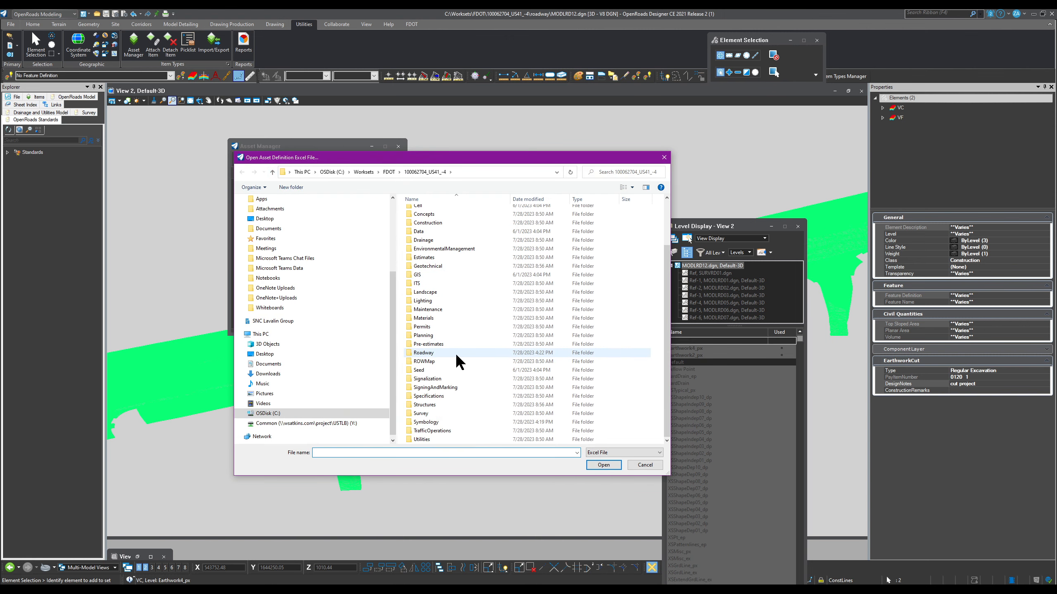
{"action": "double_click", "coordinate": [425, 423]}
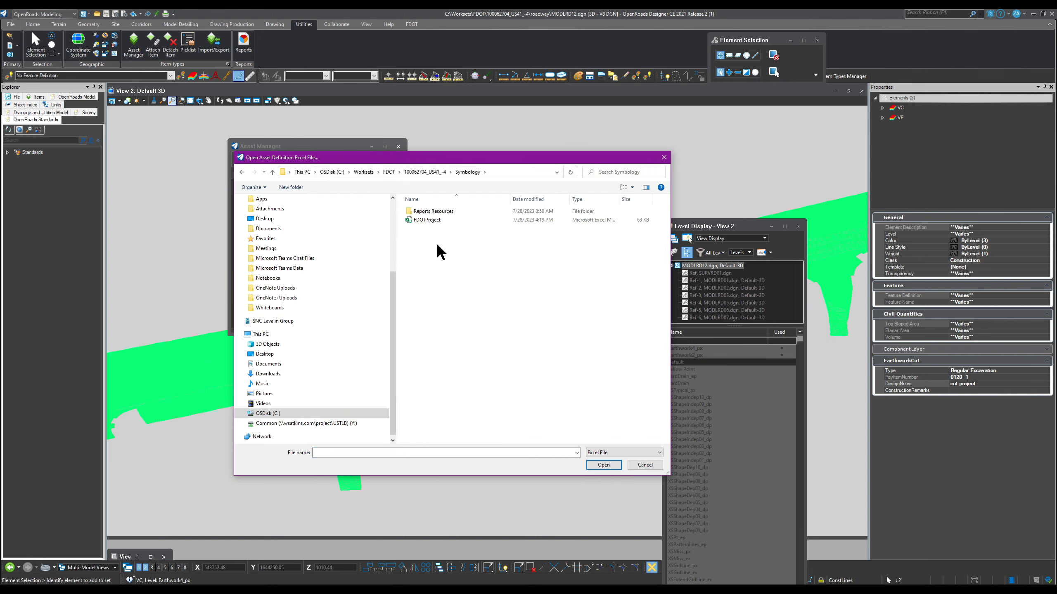
{"action": "left_click", "coordinate": [426, 221]}
{"action": "left_click", "coordinate": [603, 464]}
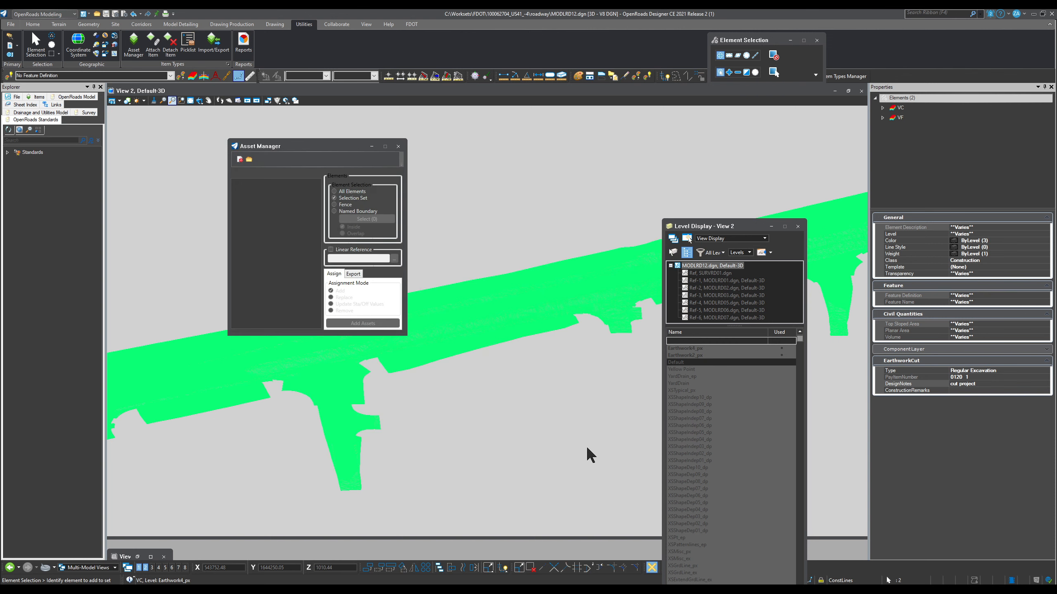
Add the Alignment and FPID assets to the selected cut and fill volumes.
{"action": "left_click", "coordinate": [249, 186]}
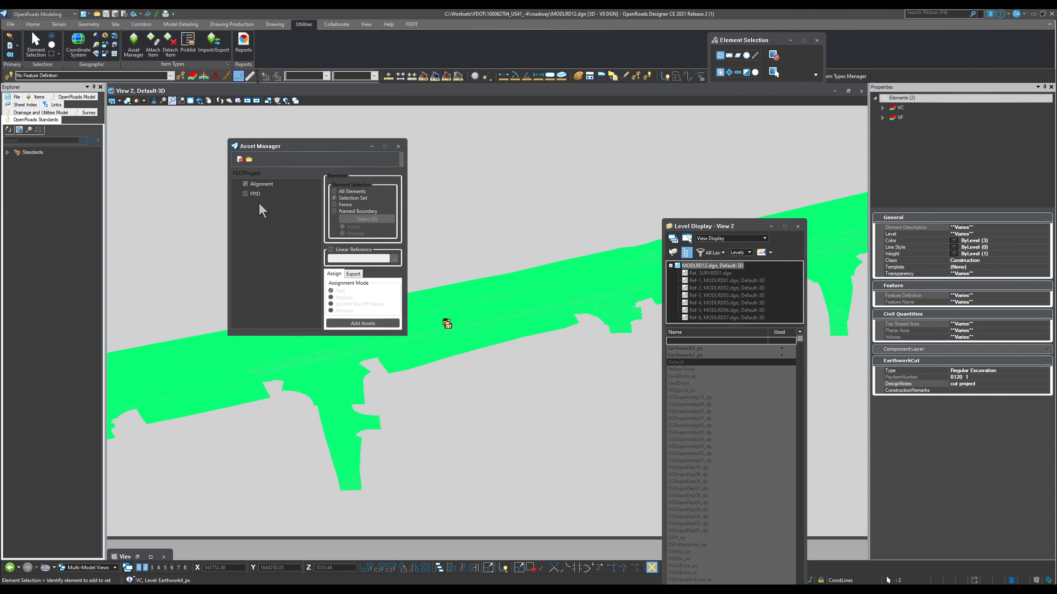
{"action": "left_click", "coordinate": [245, 194]}
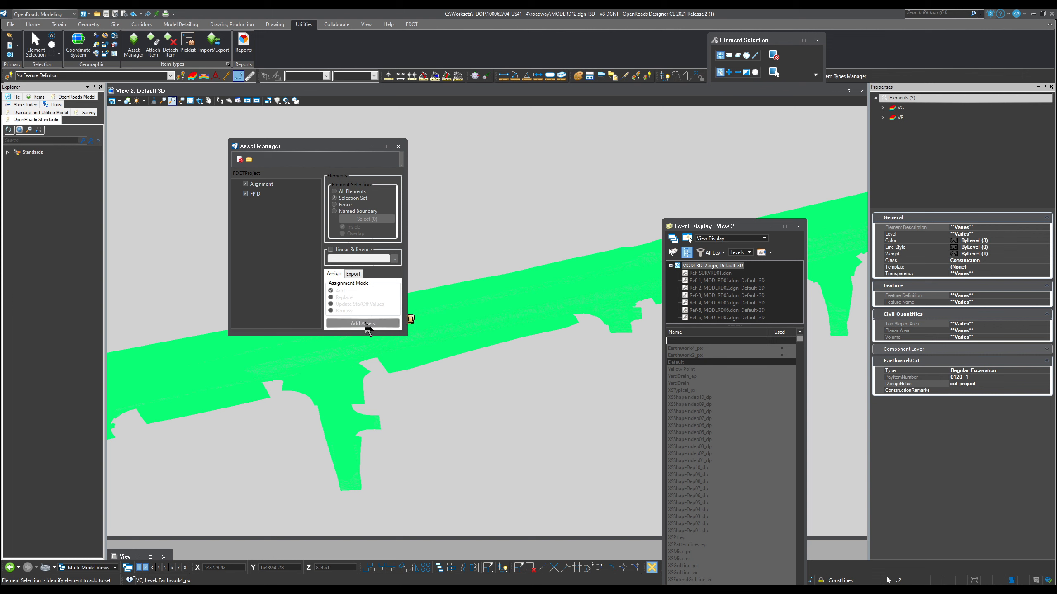
{"action": "left_click", "coordinate": [364, 325]}
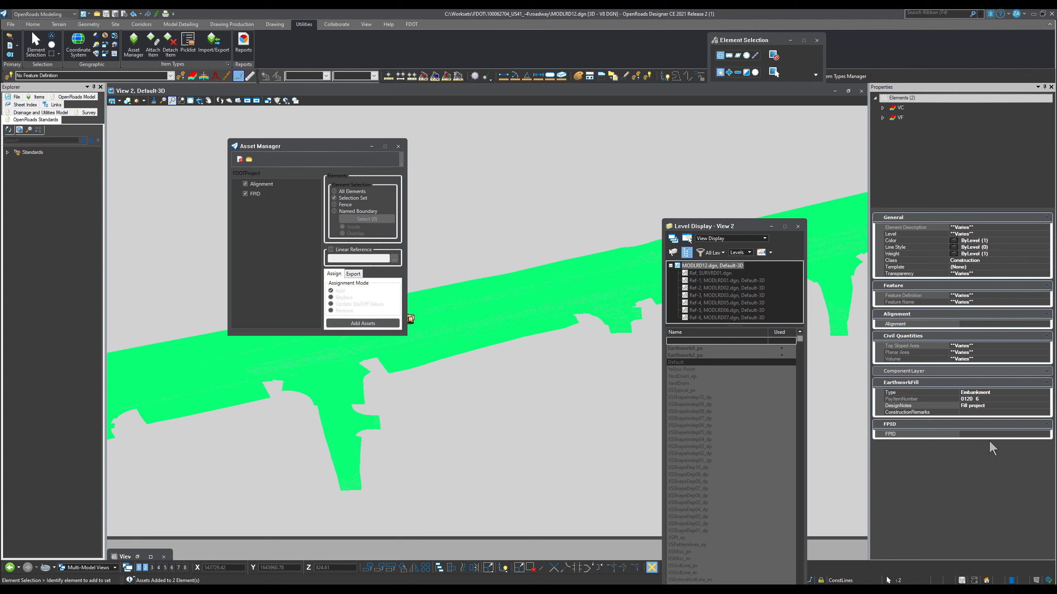
{"action": "left_click", "coordinate": [1004, 434]}
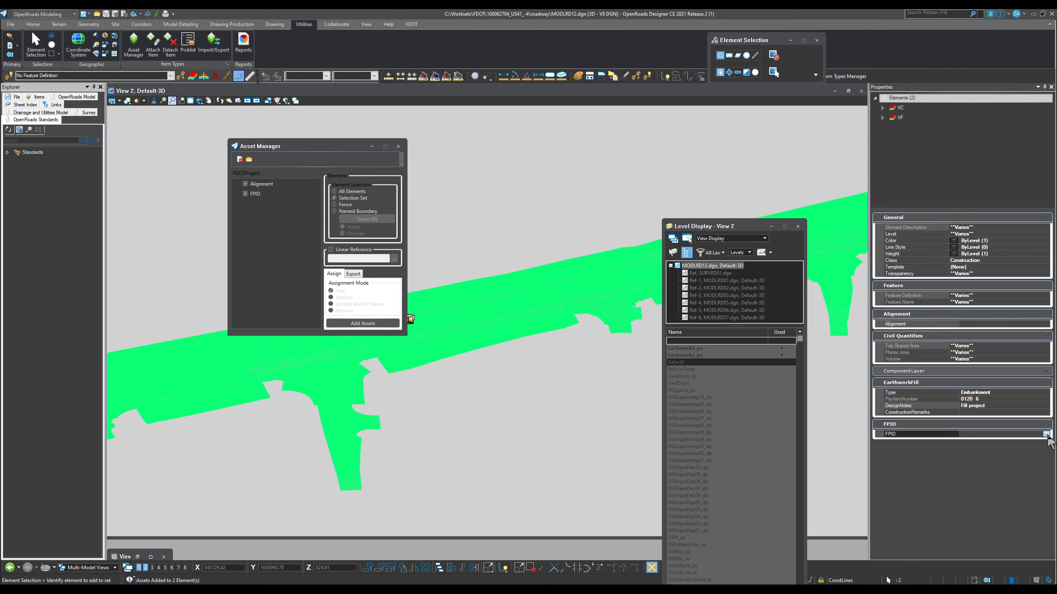
{"action": "left_click", "coordinate": [1045, 434]}
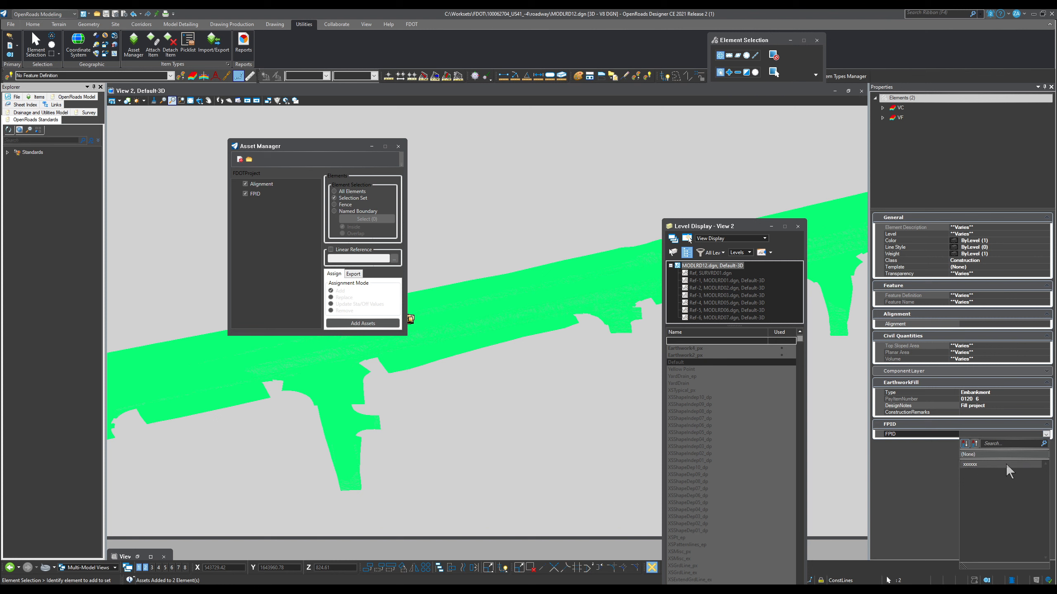
{"action": "left_click", "coordinate": [919, 465]}
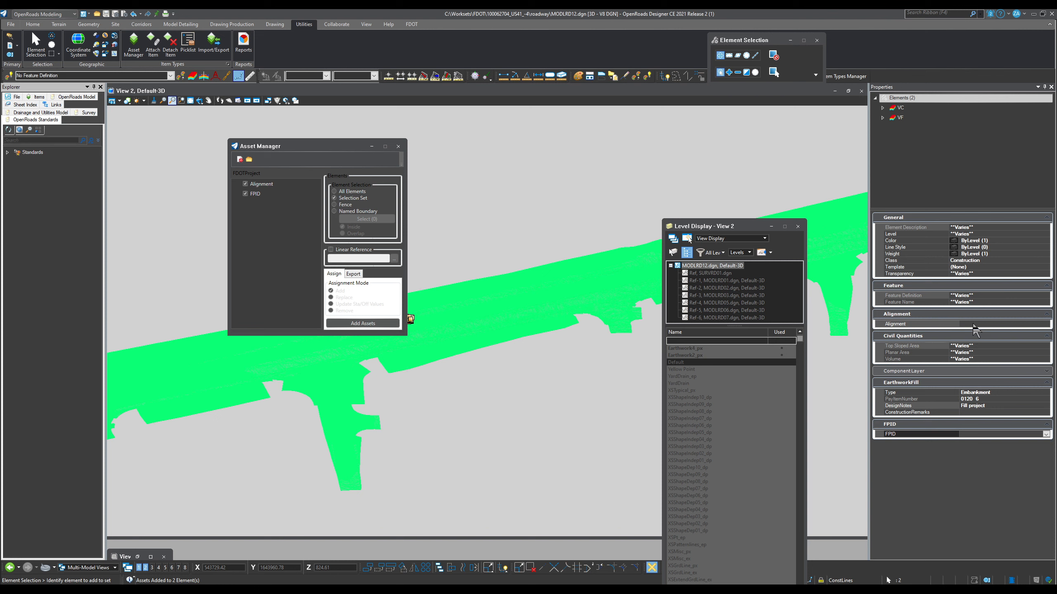
Set the Alignment property of both volumes to CL_SR45 and close the Level Display and Asset Manager dialogs.
{"action": "left_click", "coordinate": [973, 325]}
{"action": "left_click", "coordinate": [1046, 324]}
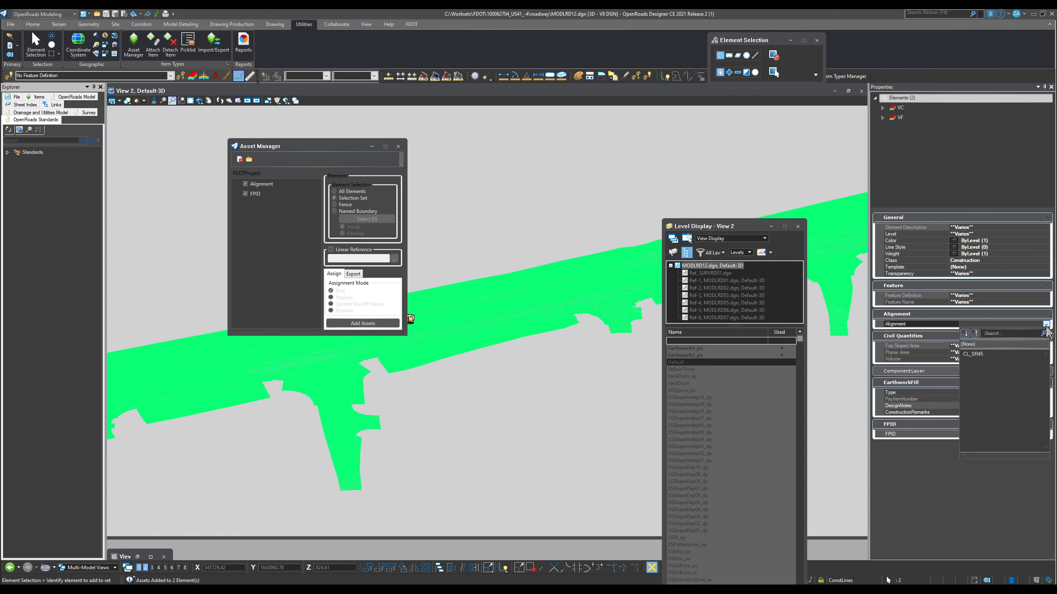
{"action": "left_click", "coordinate": [981, 353]}
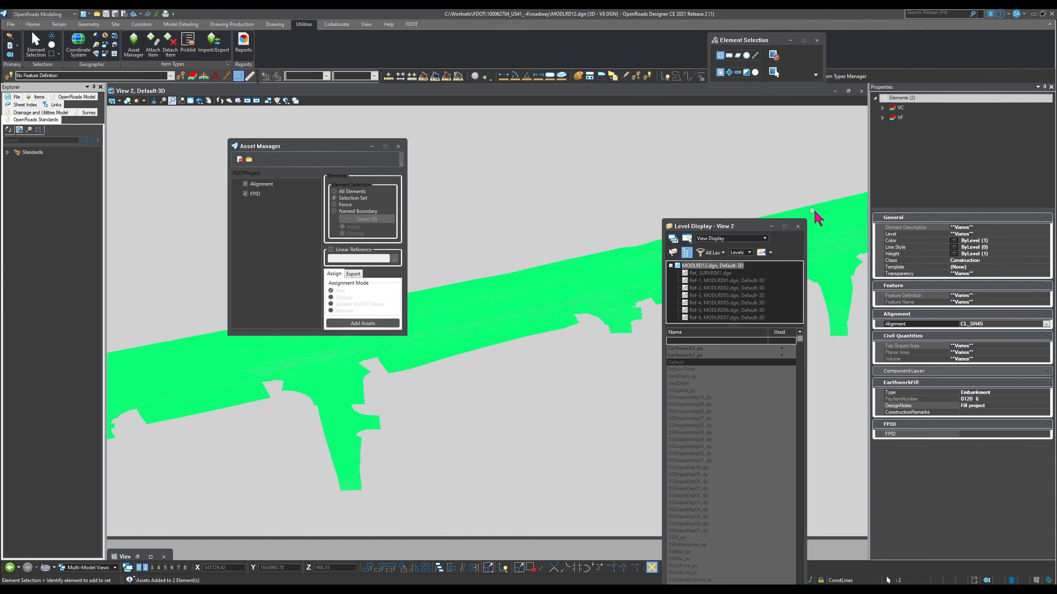
{"action": "left_click", "coordinate": [797, 227]}
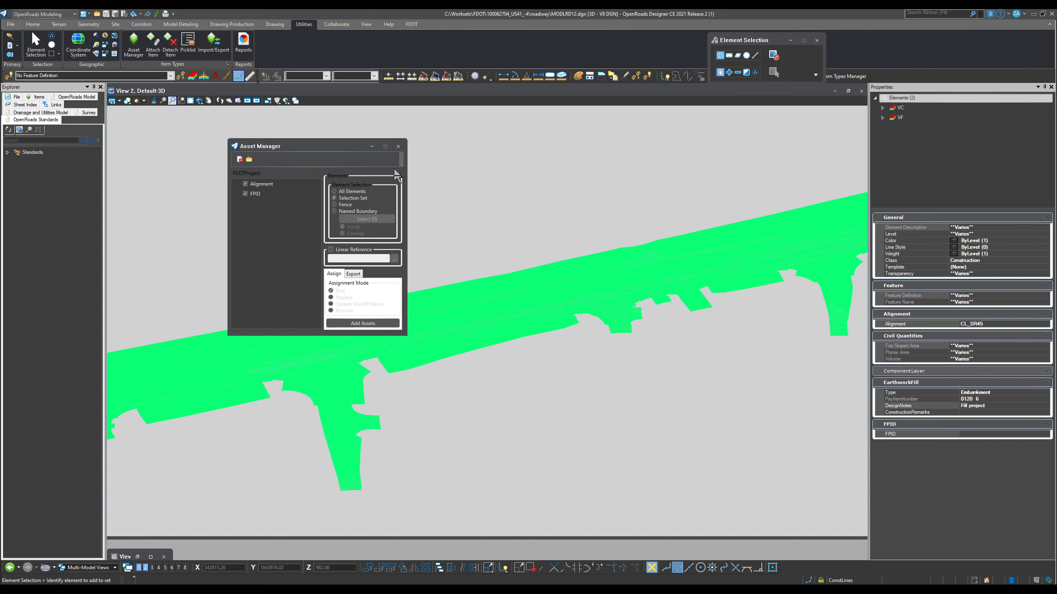
{"action": "left_click", "coordinate": [399, 147]}
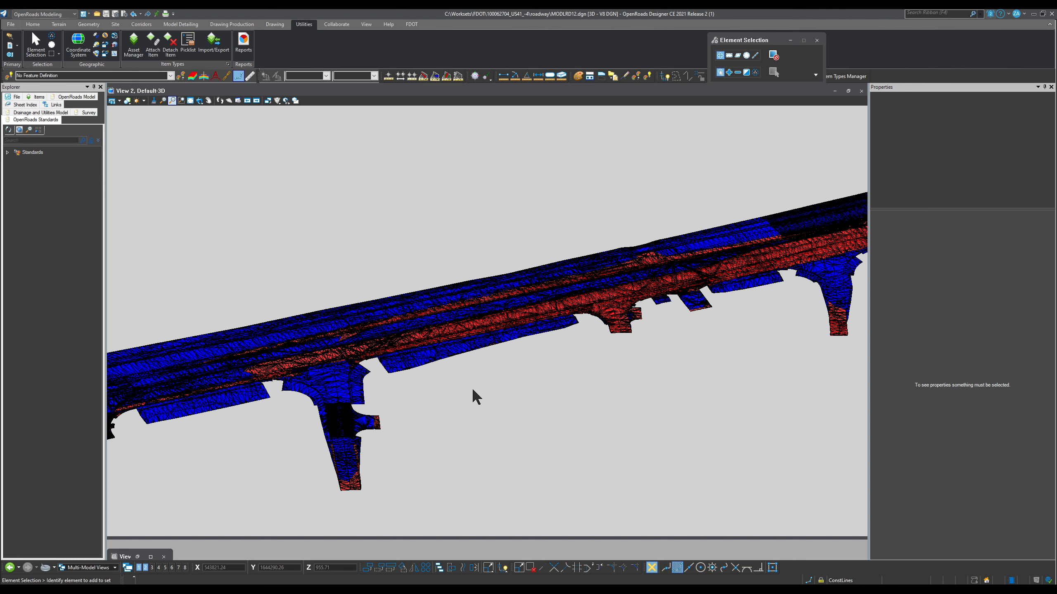
Compute the Summary of Earthwork with the Takeoff Manager, excluding external references and opening the output file.
{"action": "left_click", "coordinate": [412, 25]}
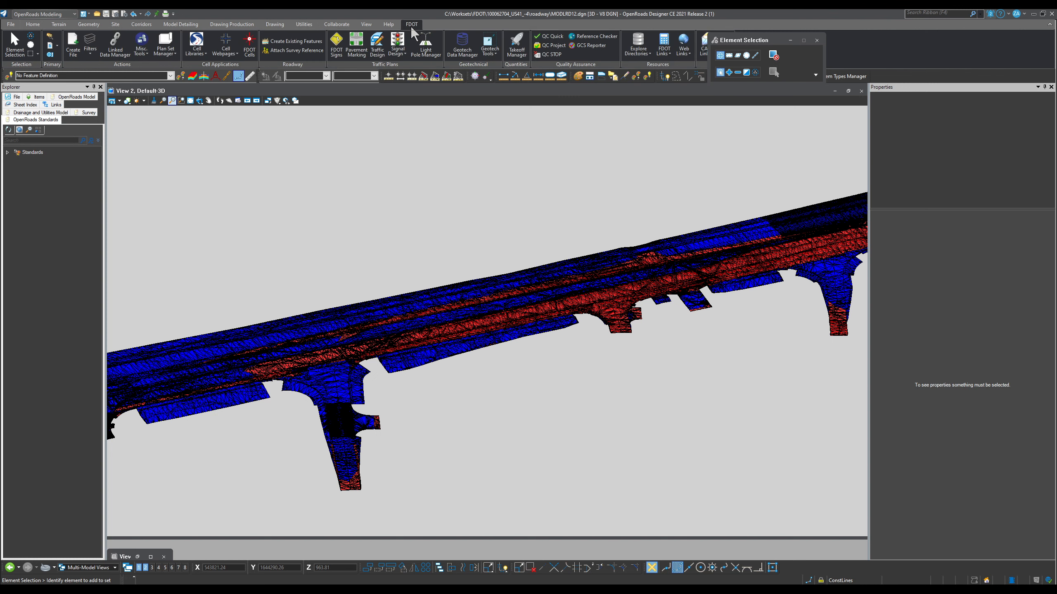
{"action": "left_click", "coordinate": [520, 56]}
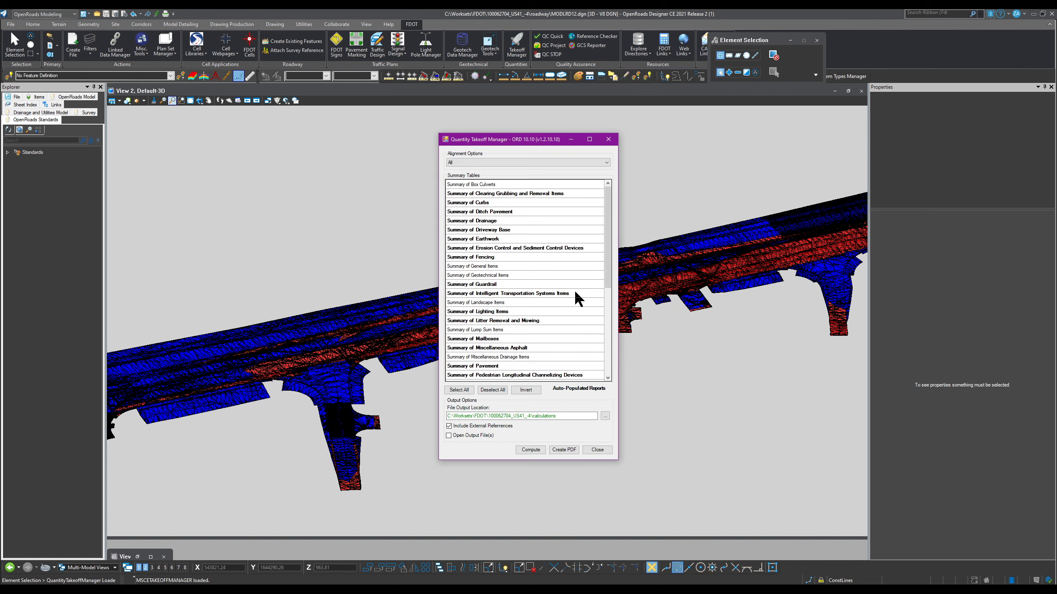
{"action": "left_click", "coordinate": [488, 240]}
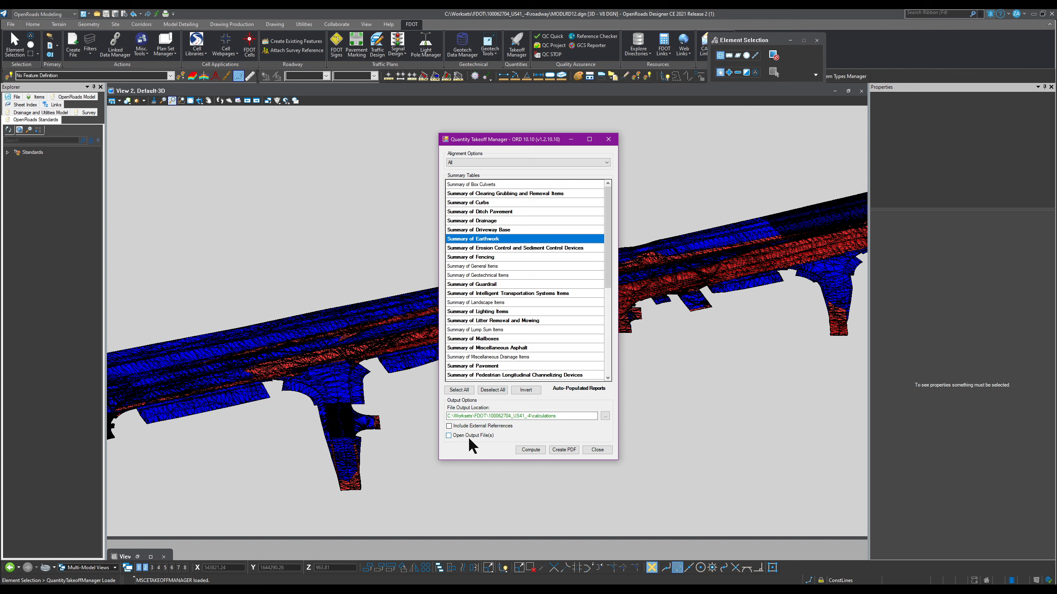
{"action": "left_click", "coordinate": [531, 449]}
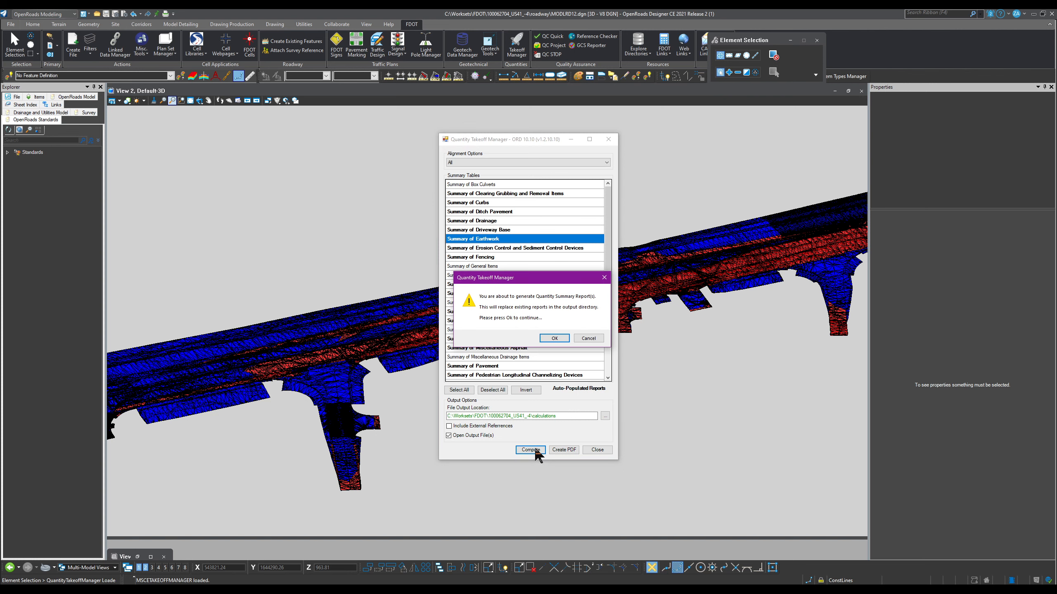
{"action": "left_click", "coordinate": [554, 338]}
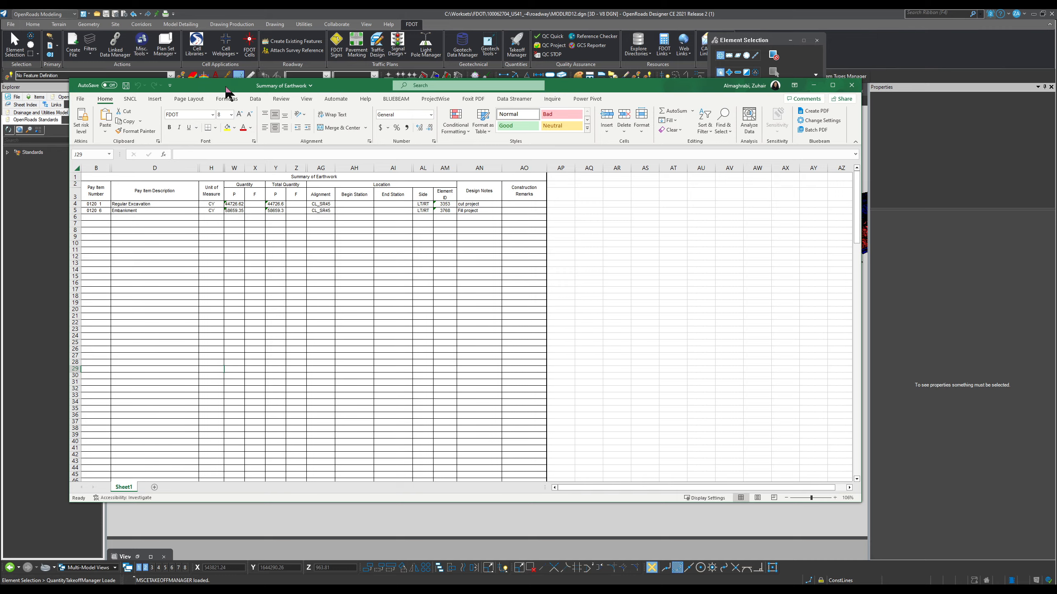
Examine the quantities and total quantities for regular excavation and embankment in the Summary of Earthwork workbook.
{"action": "left_click_drag", "start_coordinate": [248, 90], "coordinate": [443, 129]}
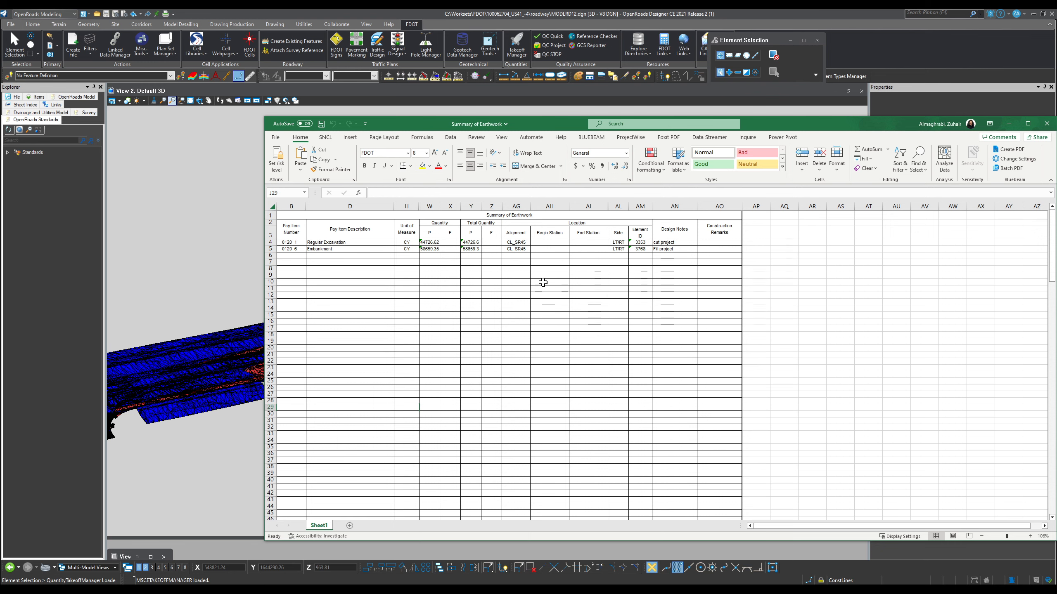
{"action": "left_click", "coordinate": [429, 243]}
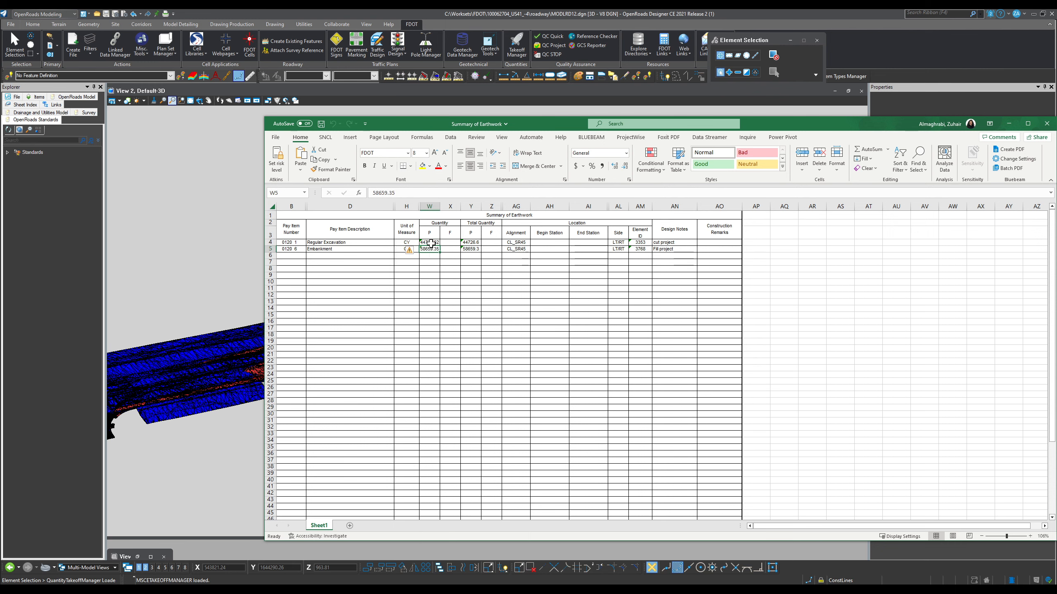
{"action": "left_click", "coordinate": [470, 255]}
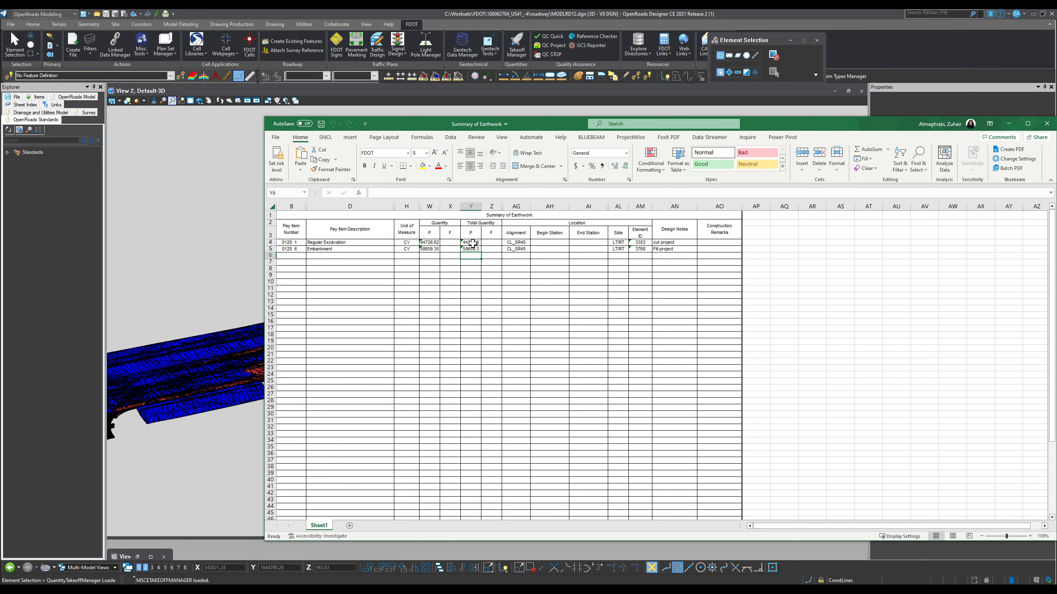
Close the Summary of Earthwork workbook without saving, acknowledge the report creation, and close the Quantity Takeoff Manager.
{"action": "left_click", "coordinate": [471, 275]}
{"action": "left_click", "coordinate": [1047, 123]}
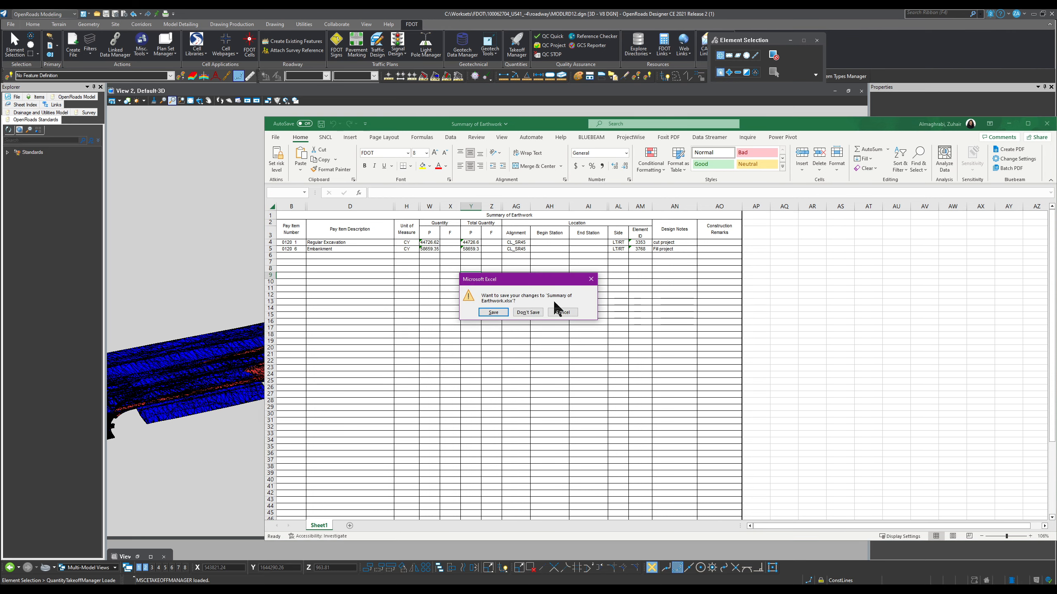
{"action": "left_click", "coordinate": [528, 312]}
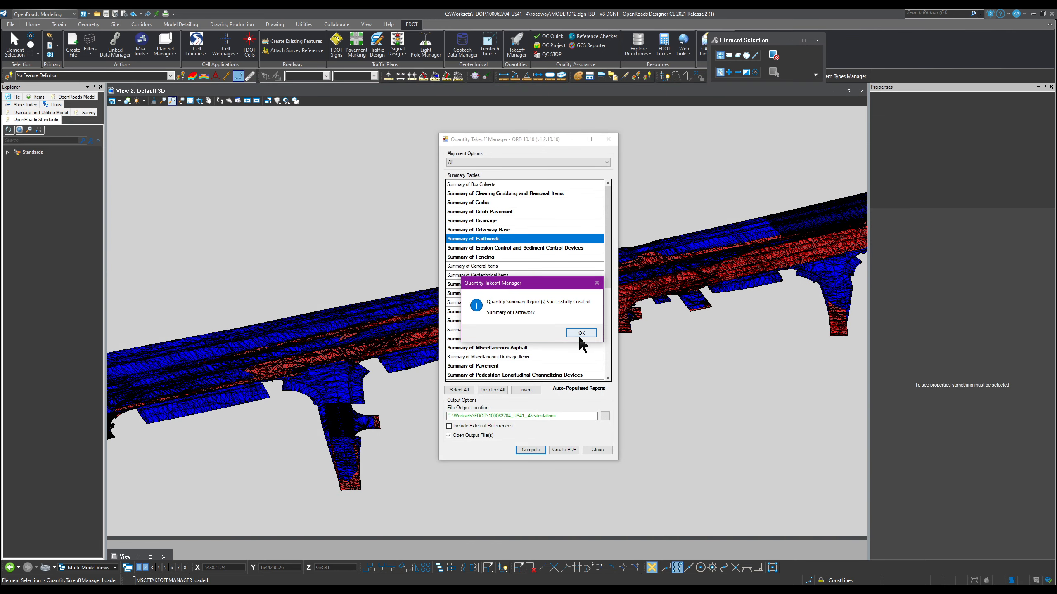
{"action": "left_click", "coordinate": [581, 332]}
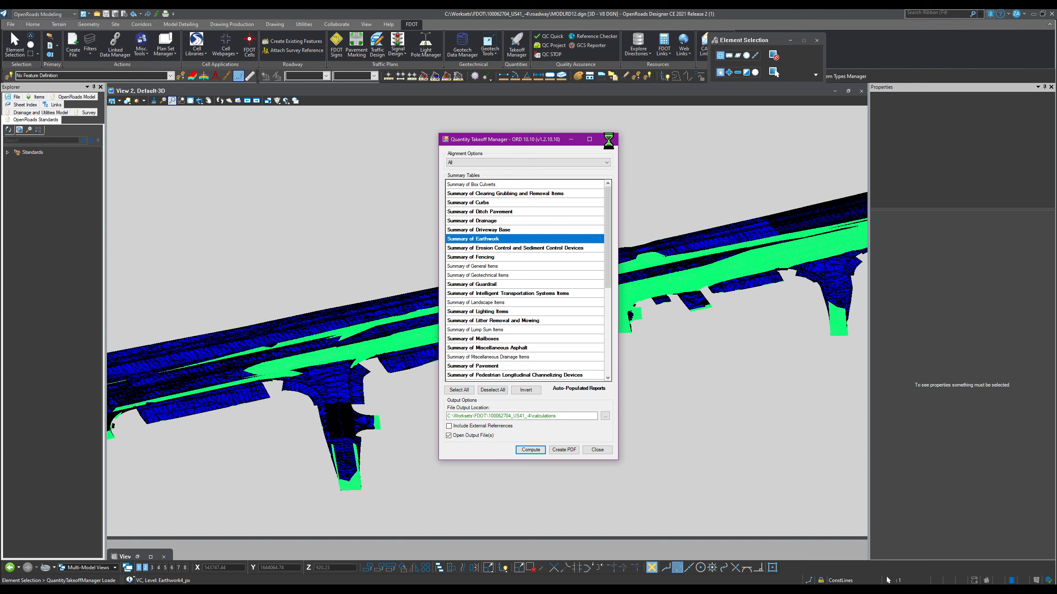
{"action": "left_click", "coordinate": [609, 140]}
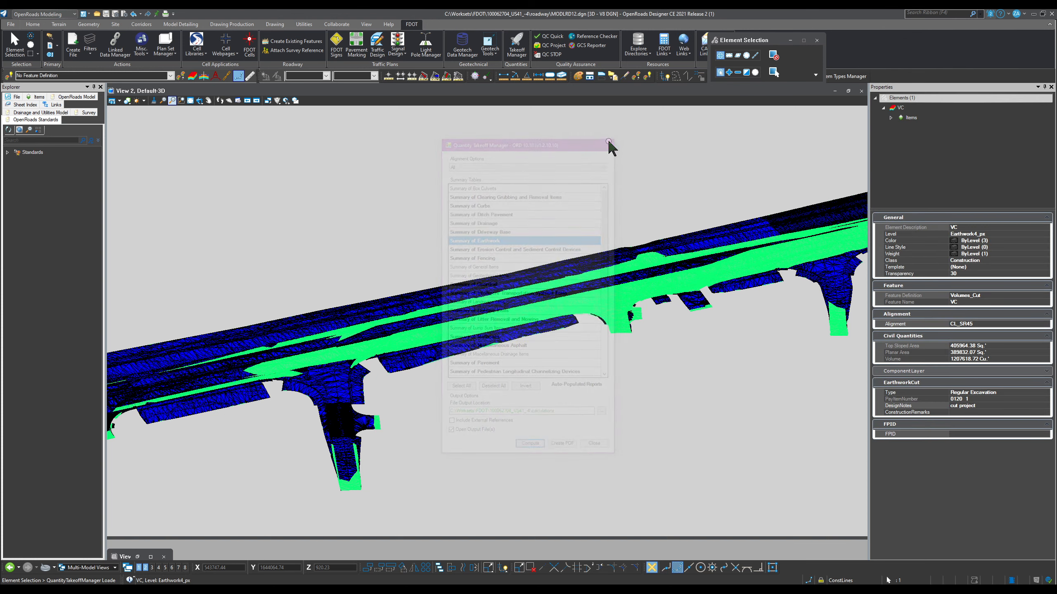
Set the FPID property of the selected cut volume to xxxxxx and deselect the volume.
{"action": "left_click", "coordinate": [997, 435]}
{"action": "left_click", "coordinate": [1046, 434]}
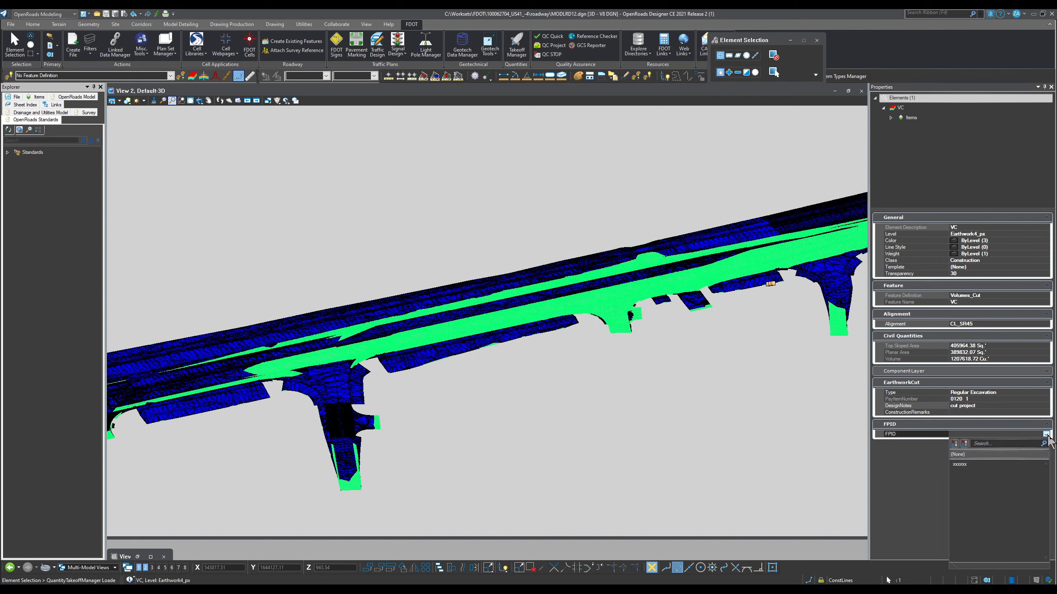
{"action": "left_click", "coordinate": [968, 464]}
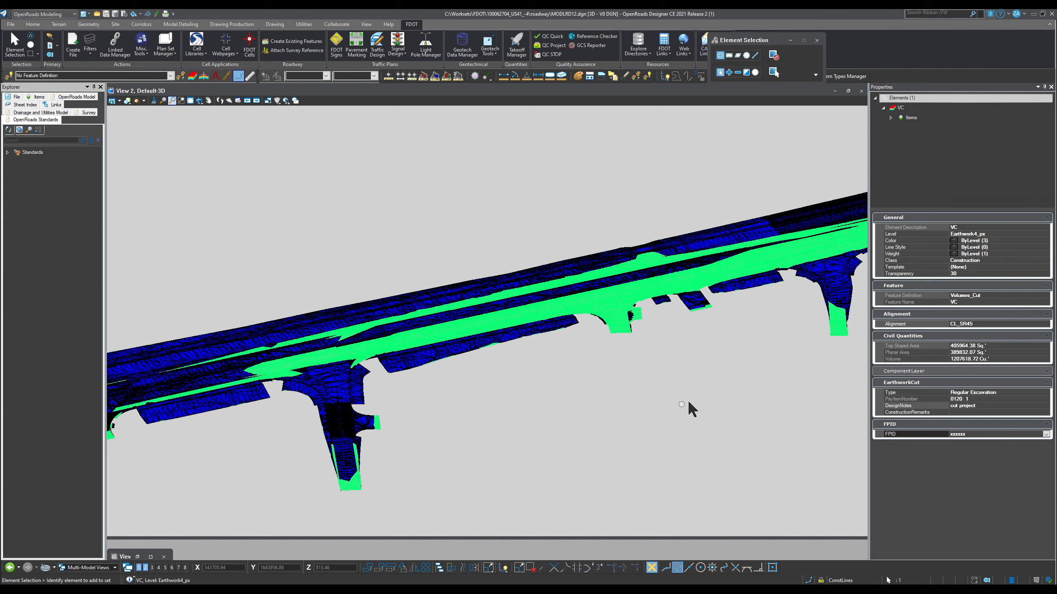
{"action": "left_click", "coordinate": [552, 419]}
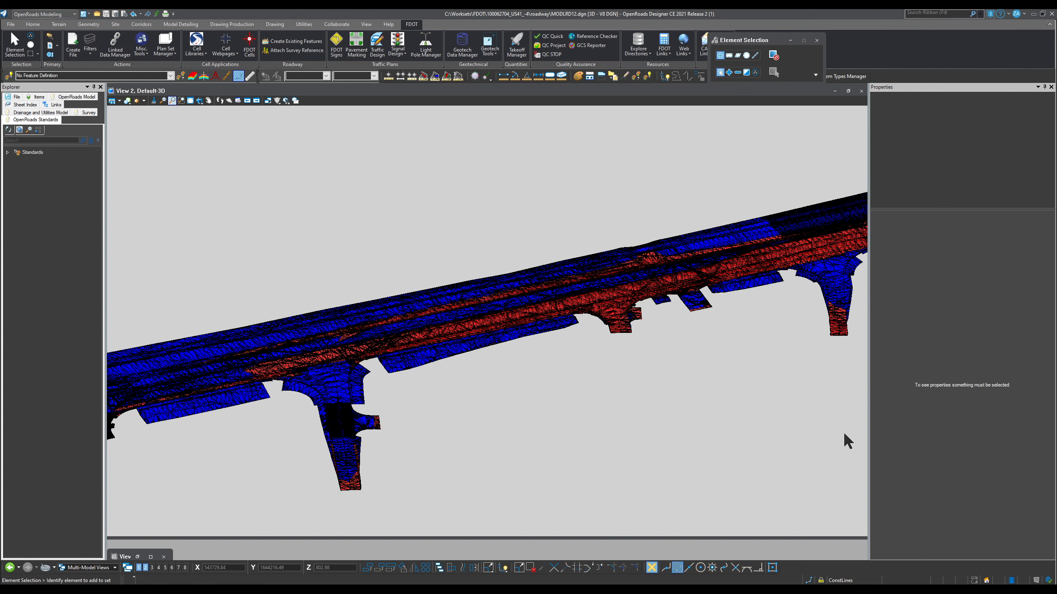
Recompute the Summary of Earthwork with the Takeoff Manager, excluding external references, opening the output files, and replacing existing reports.
{"action": "left_click", "coordinate": [517, 49]}
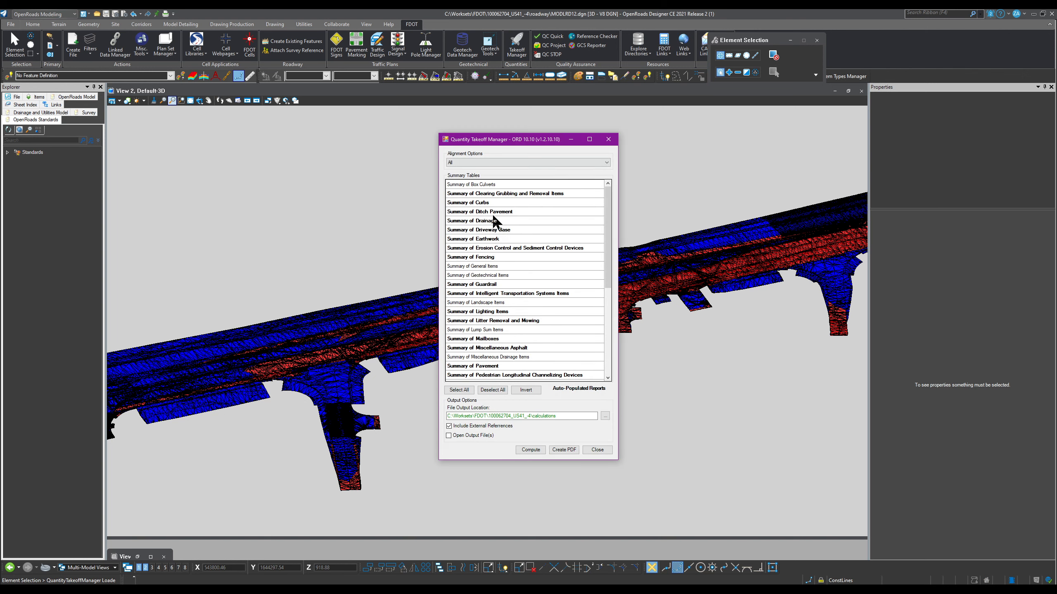
{"action": "left_click", "coordinate": [494, 239]}
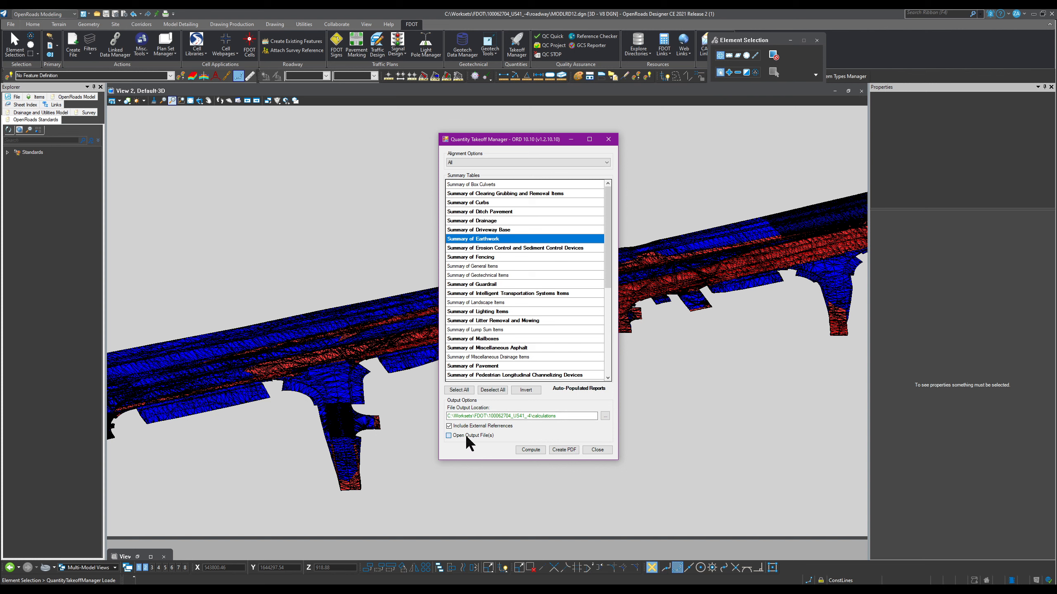
{"action": "left_click", "coordinate": [527, 450]}
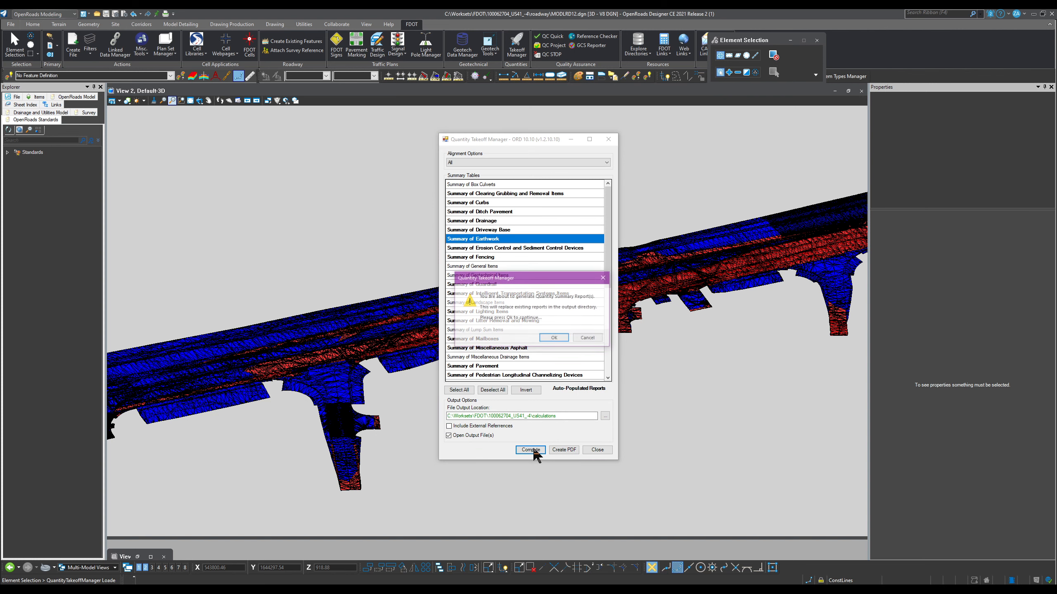
{"action": "left_click", "coordinate": [561, 336]}
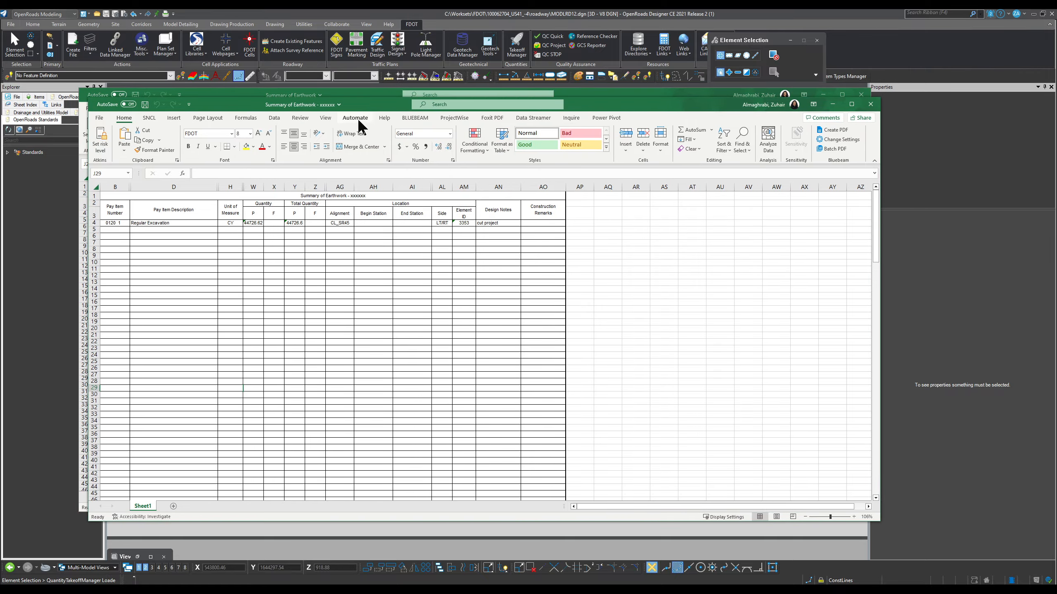
Compare the xxxxxx and unassigned Summary of Earthwork workbooks side by side, then close both without saving and acknowledge the report creation.
{"action": "left_click_drag", "start_coordinate": [382, 106], "coordinate": [629, 162]}
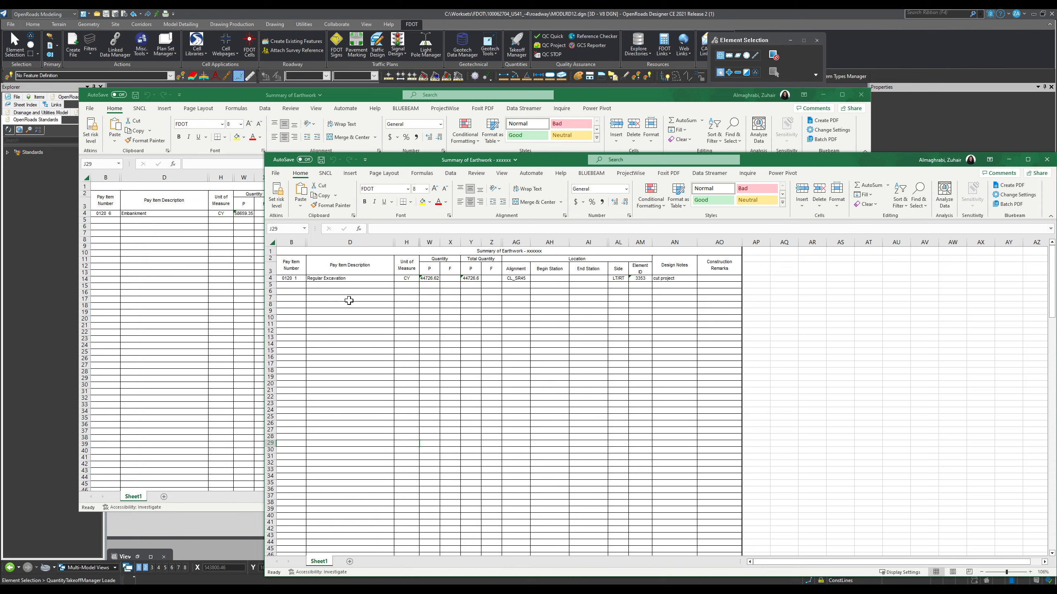
{"action": "left_click", "coordinate": [200, 242]}
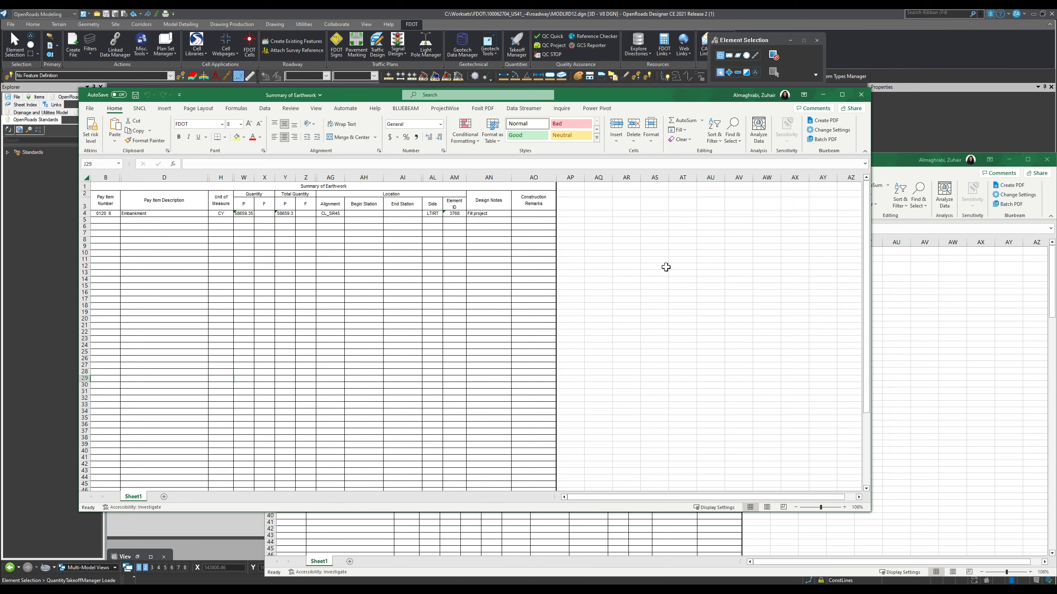
{"action": "left_click", "coordinate": [860, 95]}
{"action": "left_click", "coordinate": [529, 313]}
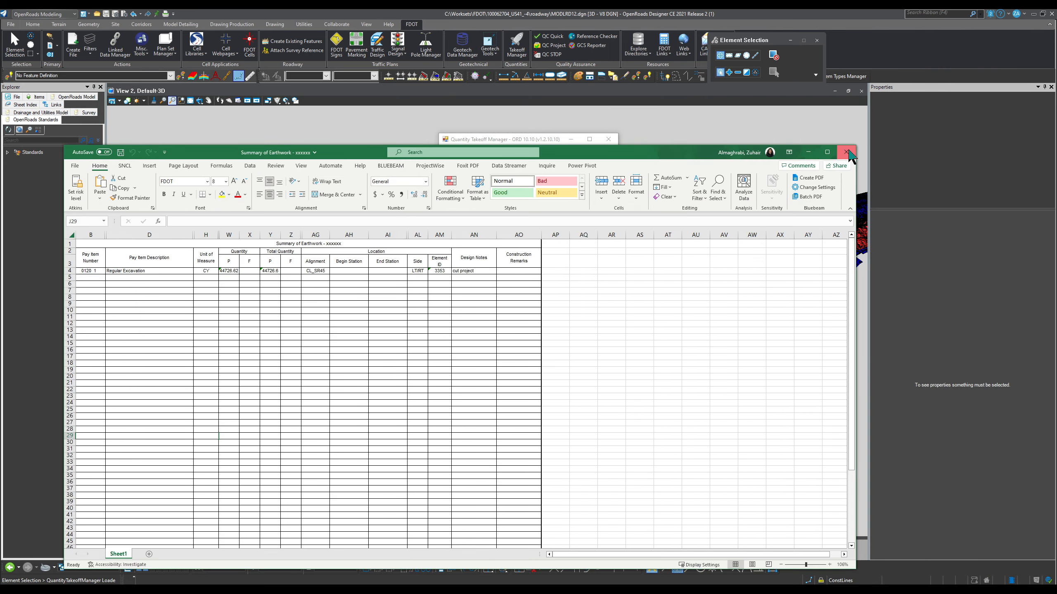
{"action": "left_click", "coordinate": [845, 152]}
{"action": "left_click", "coordinate": [537, 312]}
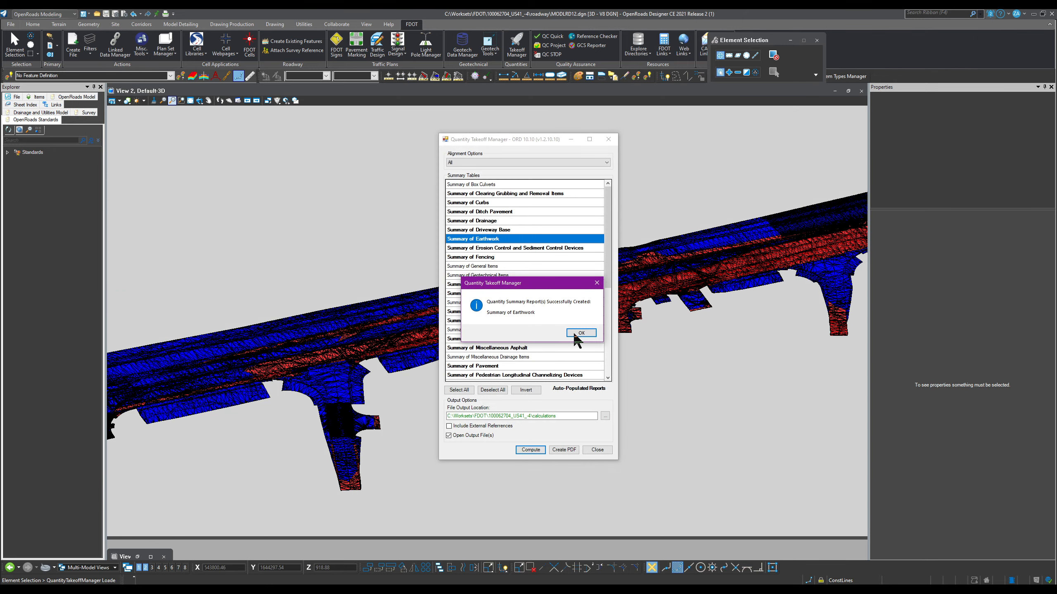
{"action": "left_click", "coordinate": [576, 335]}
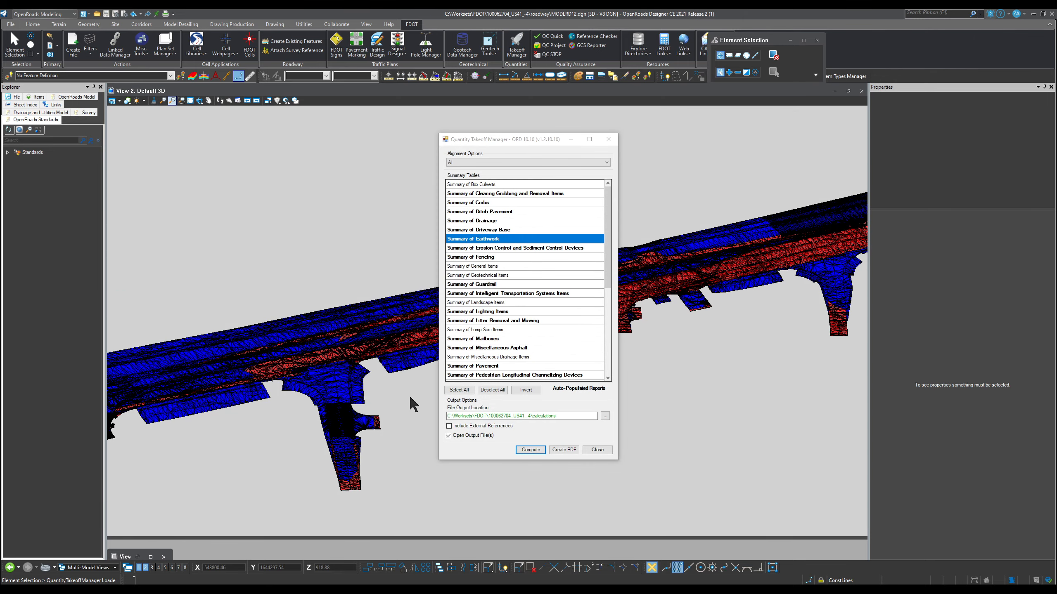
Switch to File Explorer and create a folder with the default name in the project's Calculations folder.
{"action": "key", "text": "alt+Tab"}
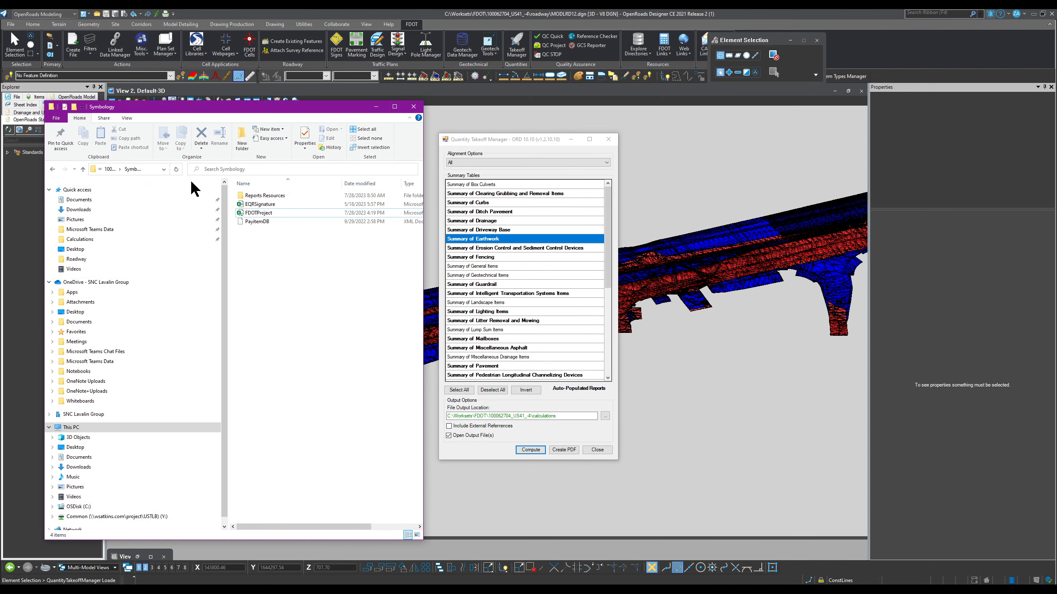
{"action": "left_click", "coordinate": [80, 168]}
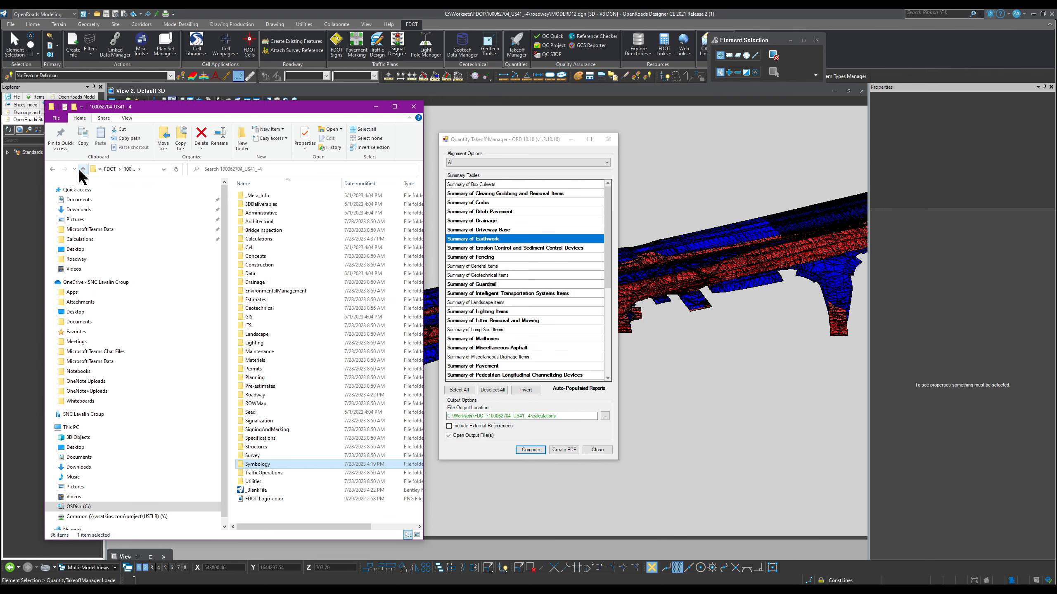
{"action": "left_click", "coordinate": [272, 238]}
{"action": "double_click", "coordinate": [272, 239]}
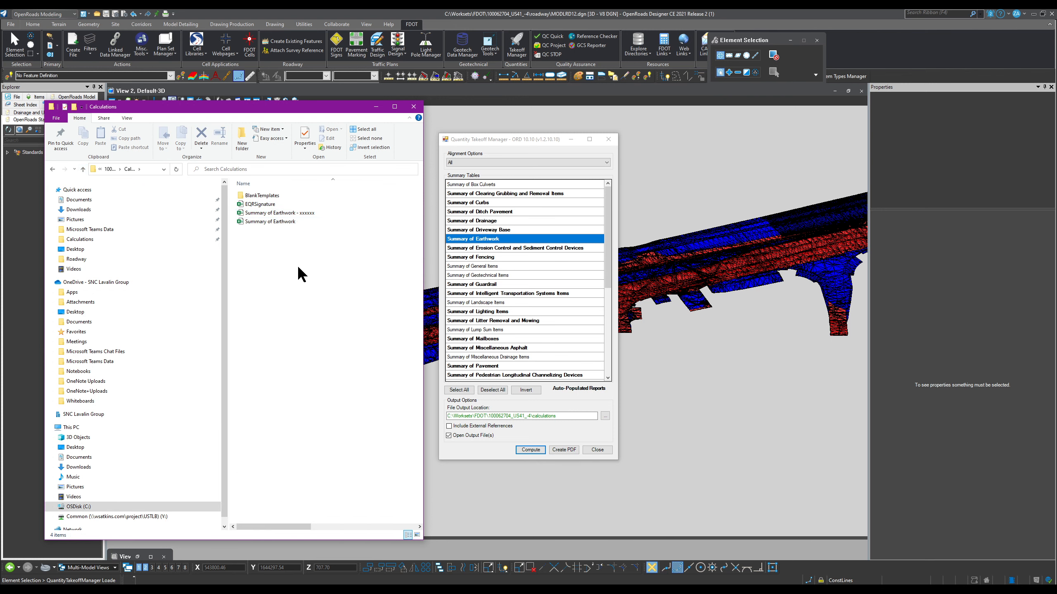
{"action": "right_click", "coordinate": [304, 288]}
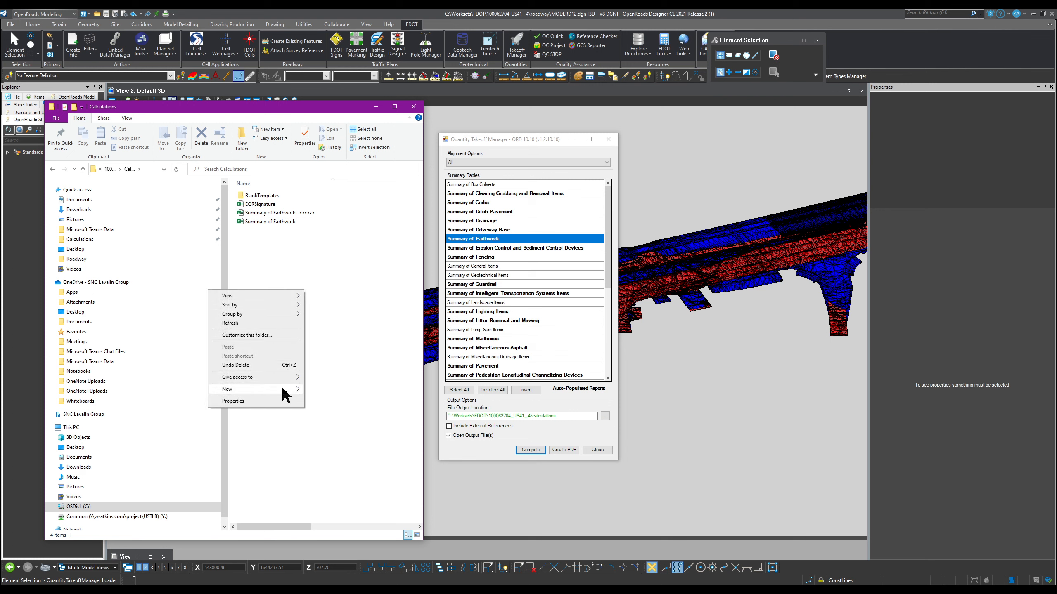
{"action": "mouse_move", "coordinate": [282, 388]}
{"action": "left_click", "coordinate": [324, 390]}
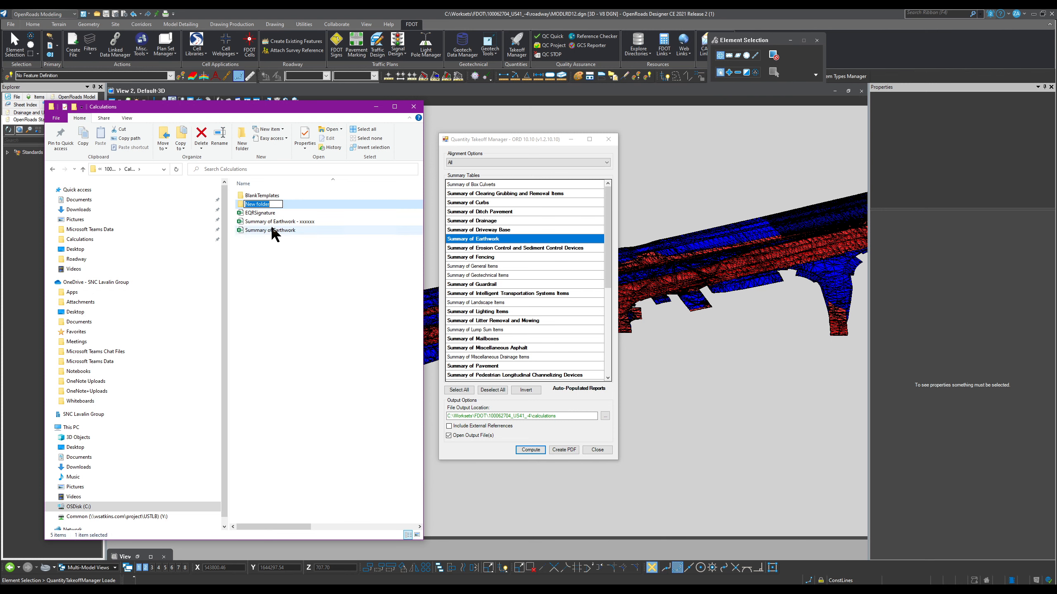
{"action": "key", "text": "Return"}
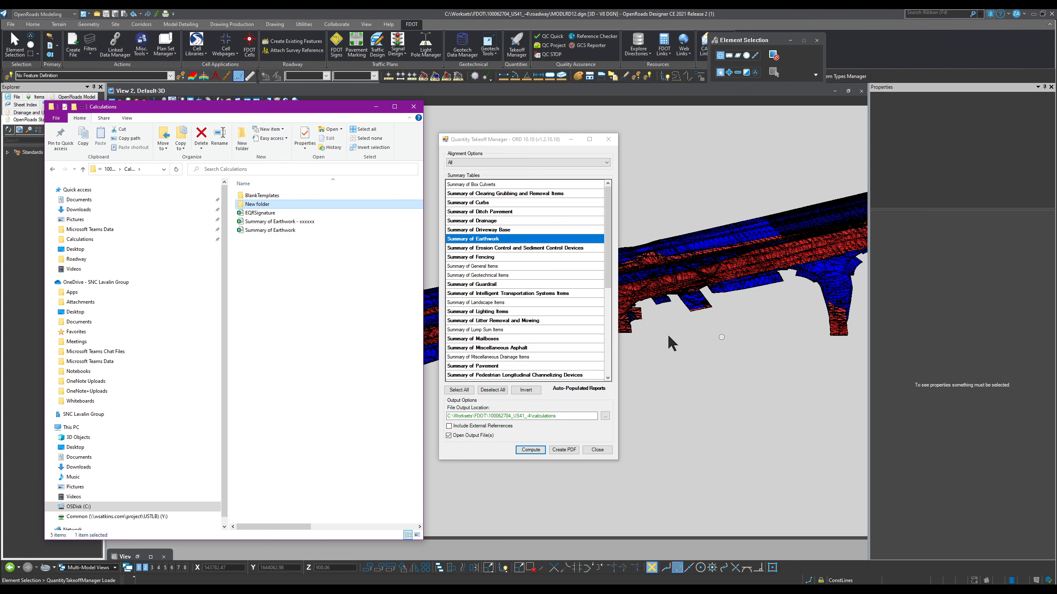
Move both Summary of Earthwork workbooks into the New folder inside Calculations.
{"action": "left_click", "coordinate": [277, 220]}
{"action": "left_click", "coordinate": [275, 230], "text": "shift"}
{"action": "left_click_drag", "start_coordinate": [274, 230], "coordinate": [278, 201]}
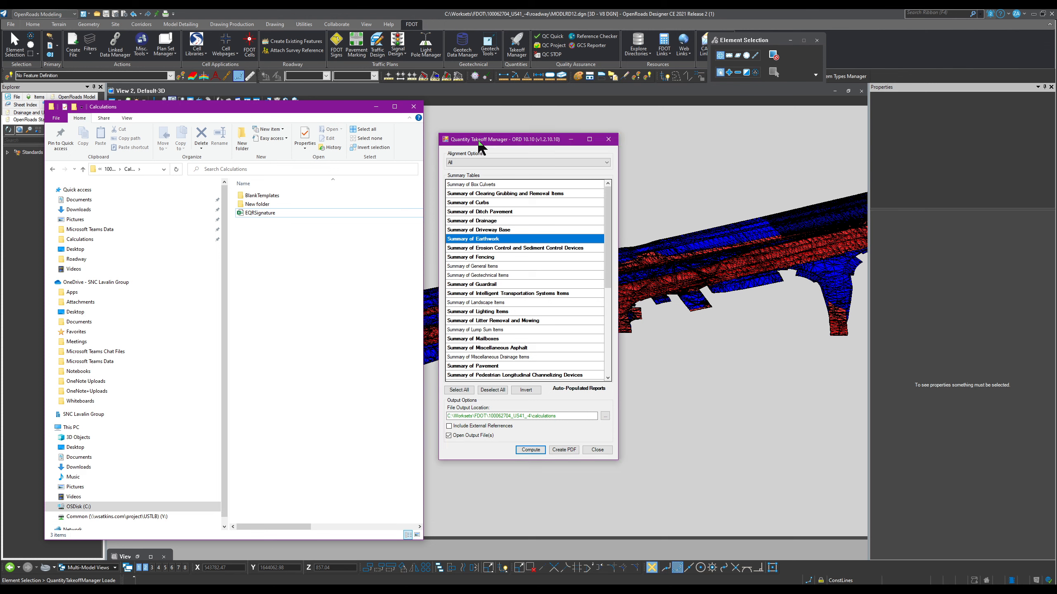
Set the FPID property of the fill volume to xxxxxx.
{"action": "left_click_drag", "start_coordinate": [476, 142], "coordinate": [513, 143]}
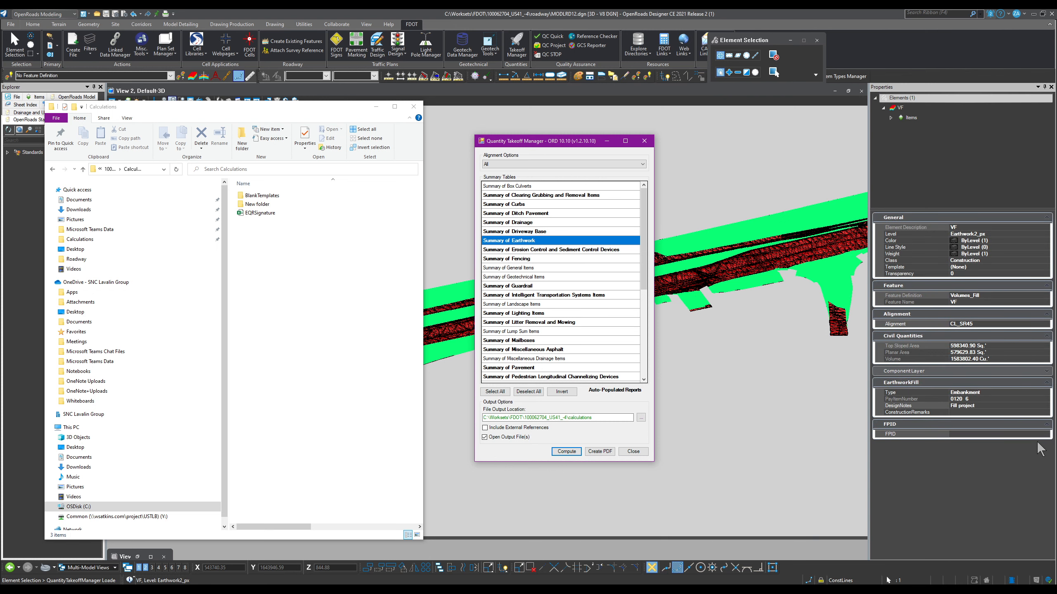
{"action": "left_click", "coordinate": [1017, 434]}
{"action": "left_click", "coordinate": [1046, 434]}
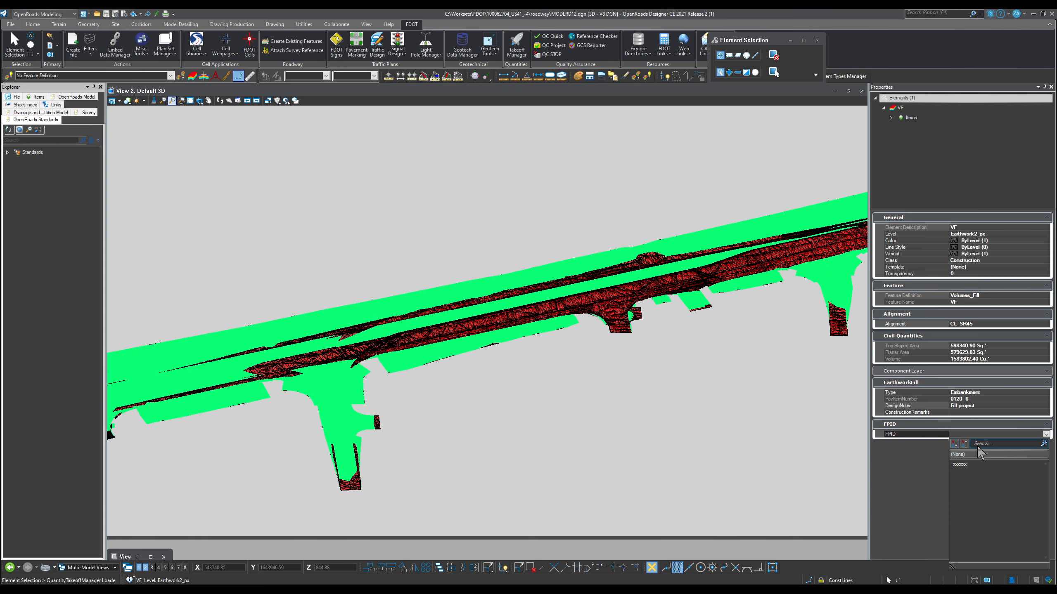
{"action": "left_click", "coordinate": [961, 464]}
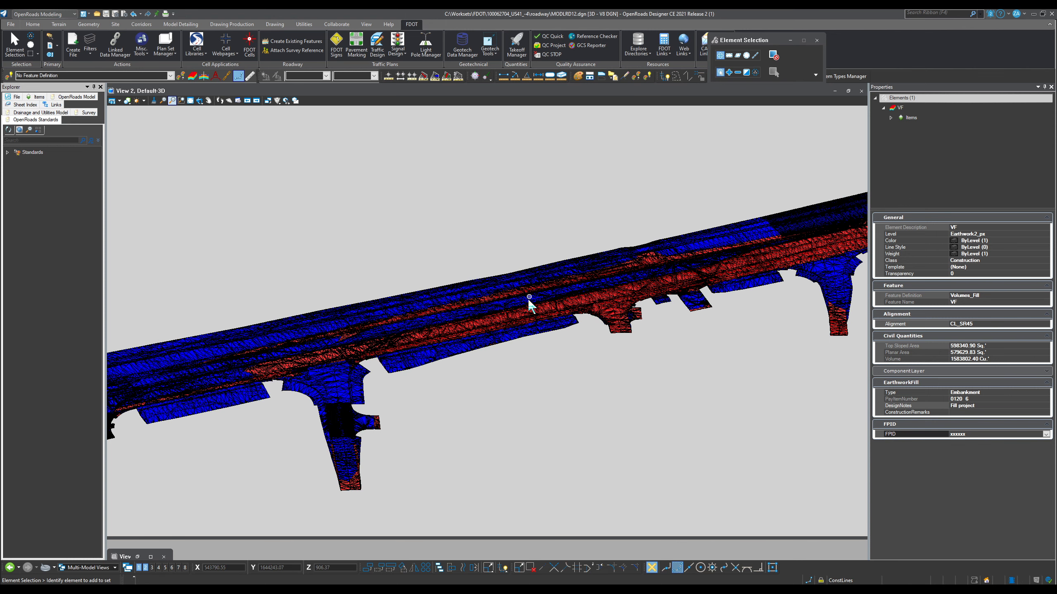
Compute the Summary of Earthwork for the FPID-tagged volumes, excluding external references and opening the output file.
{"action": "scroll", "coordinate": [528, 298], "scroll_direction": "up", "scroll_amount": 4}
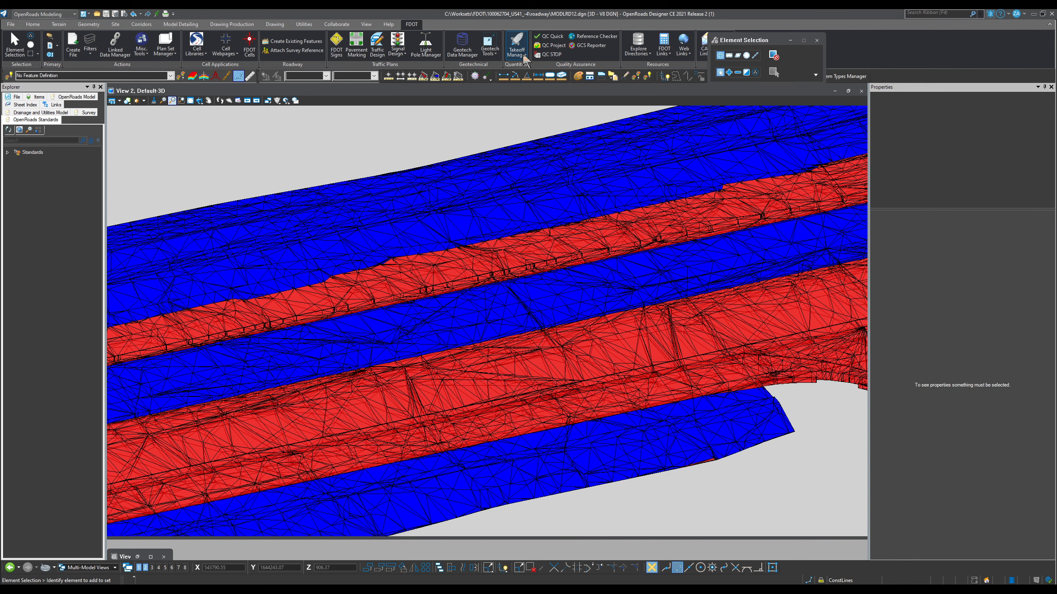
{"action": "left_click", "coordinate": [523, 56]}
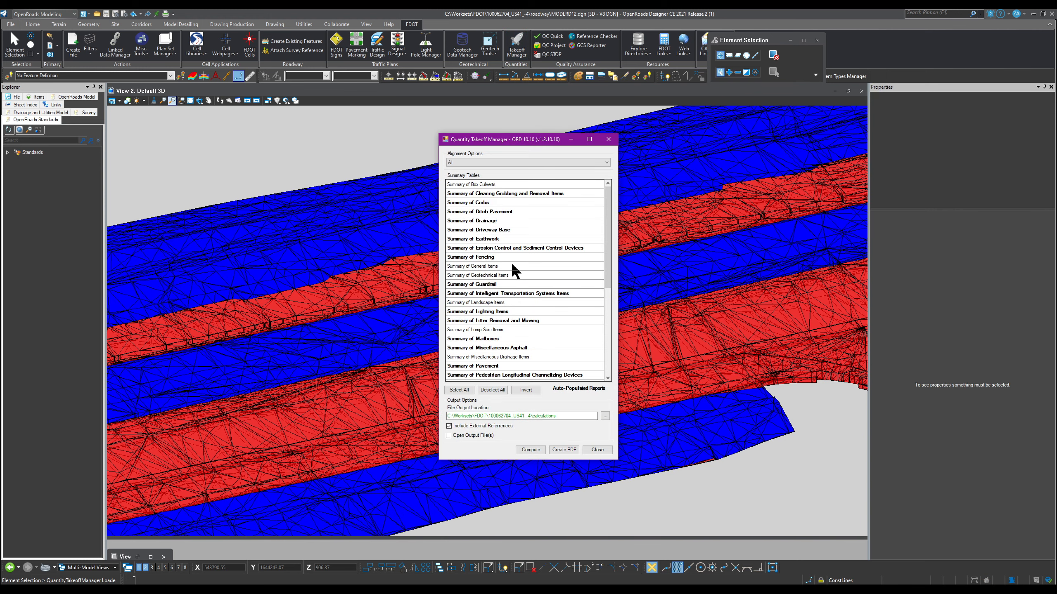
{"action": "left_click", "coordinate": [489, 239]}
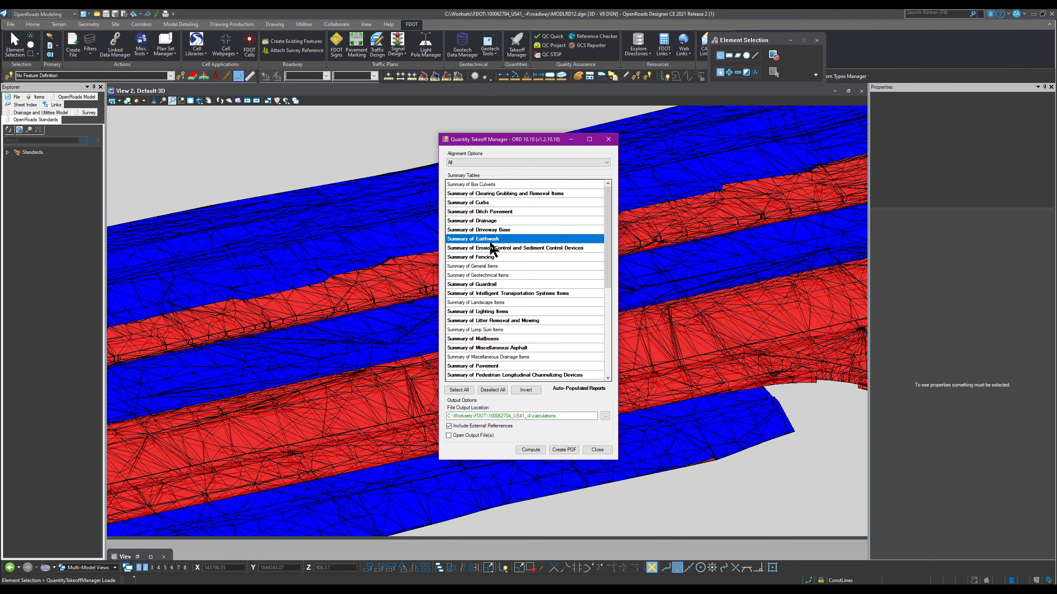
{"action": "left_click", "coordinate": [462, 434]}
{"action": "key", "text": "alt+Tab"}
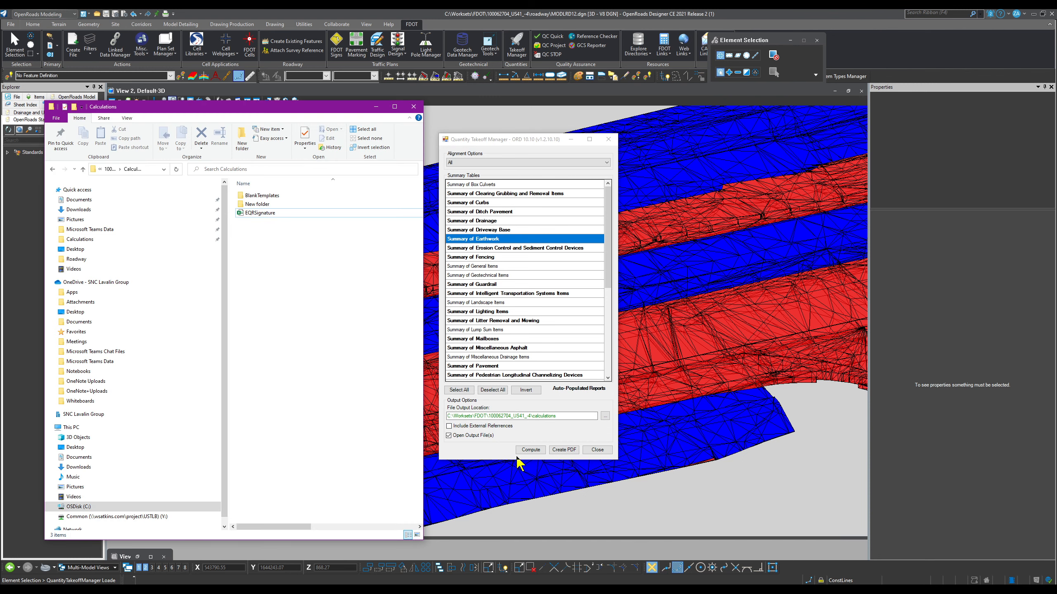
{"action": "left_click", "coordinate": [530, 450]}
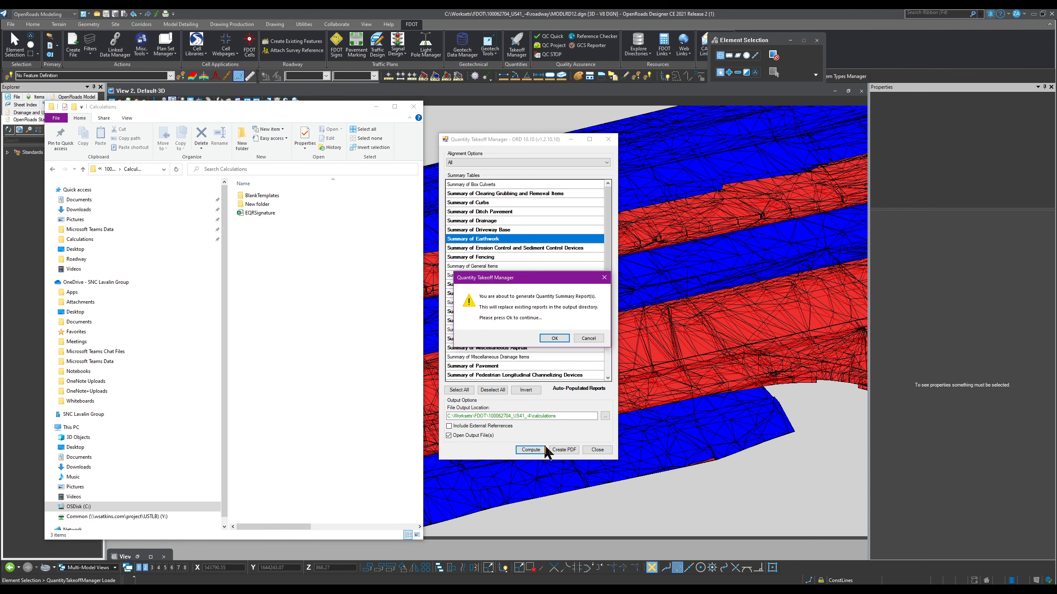
{"action": "left_click", "coordinate": [556, 337]}
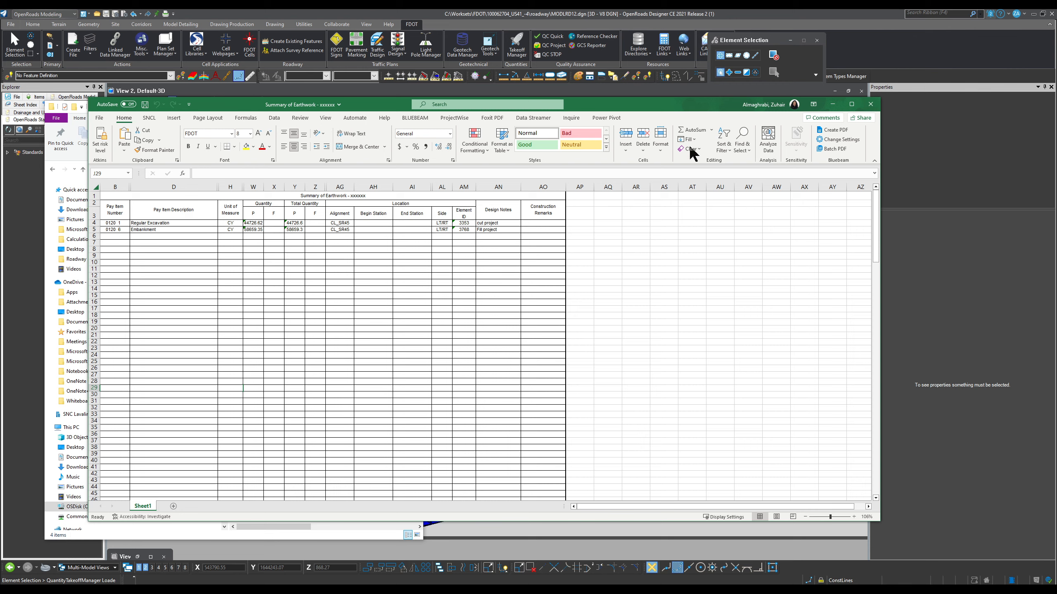
Close the Summary of Earthwork - xxxxxx workbook without saving and acknowledge the report creation.
{"action": "left_click", "coordinate": [870, 104]}
{"action": "left_click", "coordinate": [531, 312]}
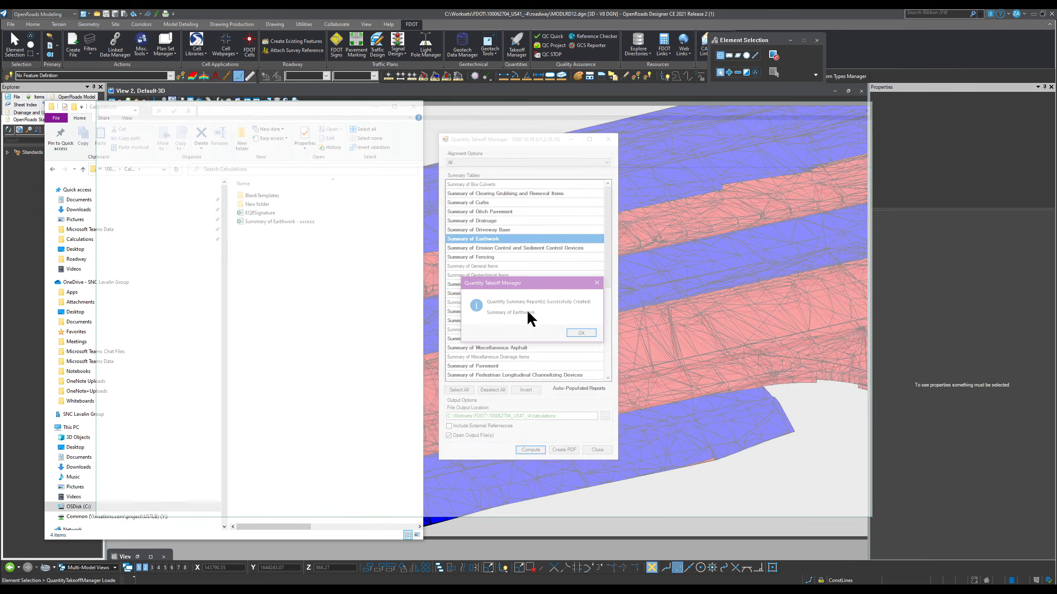
{"action": "left_click", "coordinate": [585, 332]}
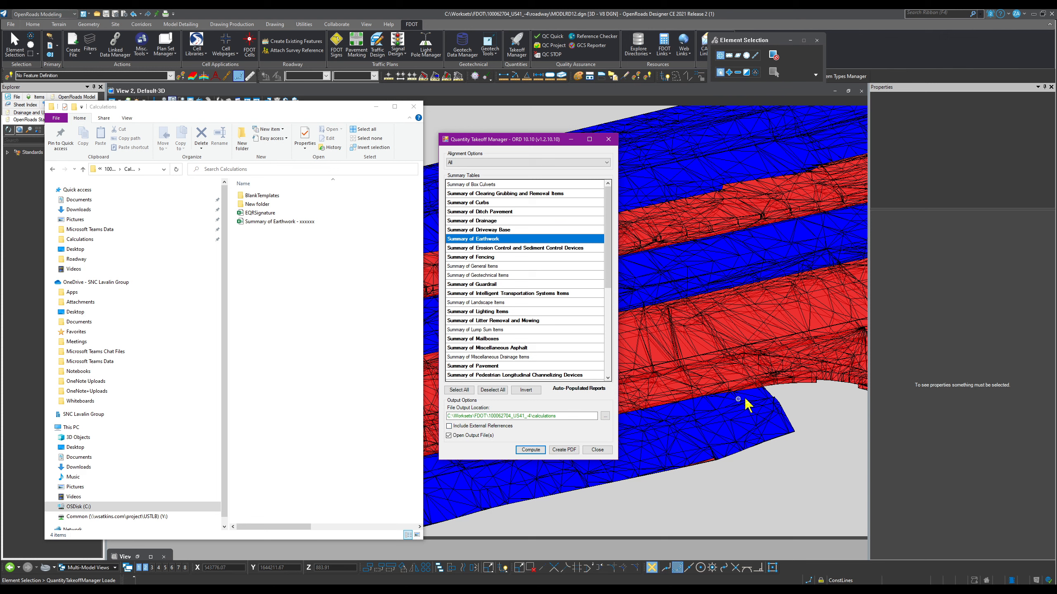
{"action": "scroll", "coordinate": [744, 399], "scroll_direction": "up", "scroll_amount": 2}
{"action": "scroll", "coordinate": [745, 376], "scroll_direction": "down", "scroll_amount": 2}
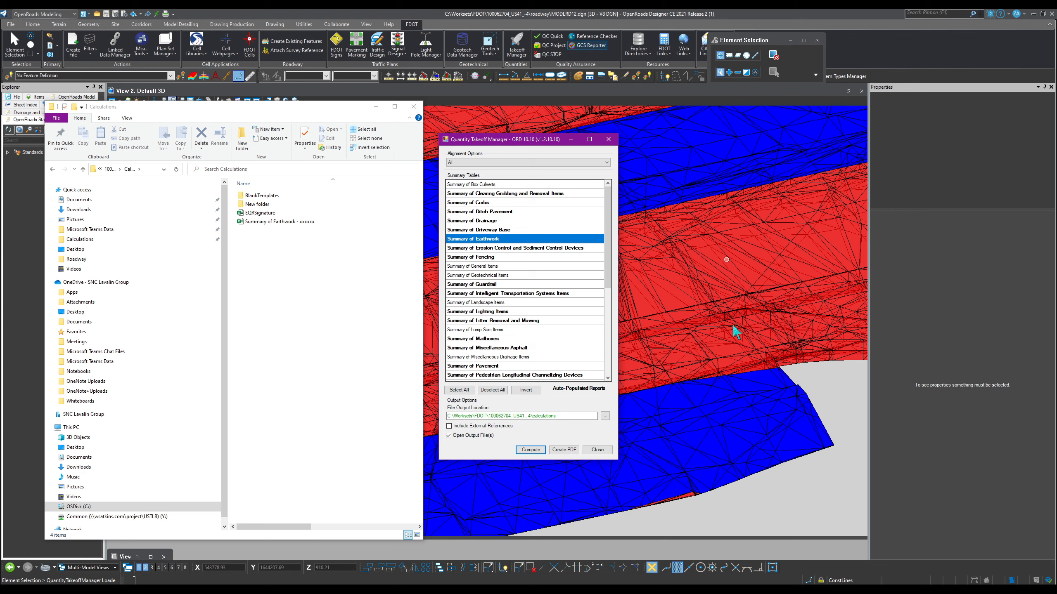
Close the Quantity Takeoff Manager and bring the earthwork model back in front of the Calculations folder.
{"action": "scroll", "coordinate": [718, 346], "scroll_direction": "down", "scroll_amount": 3}
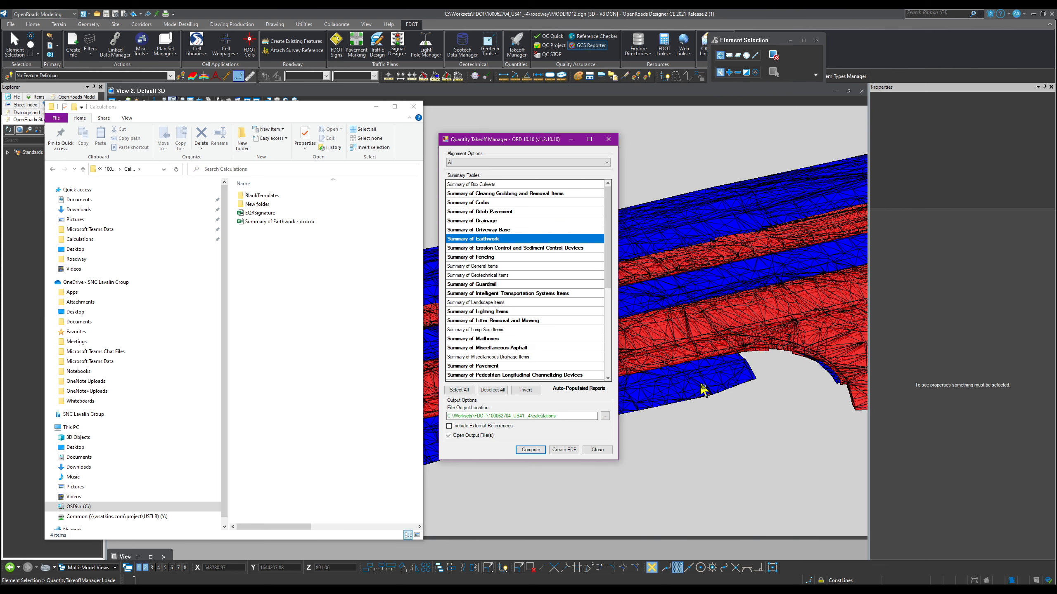
{"action": "scroll", "coordinate": [681, 346], "scroll_direction": "down", "scroll_amount": 2}
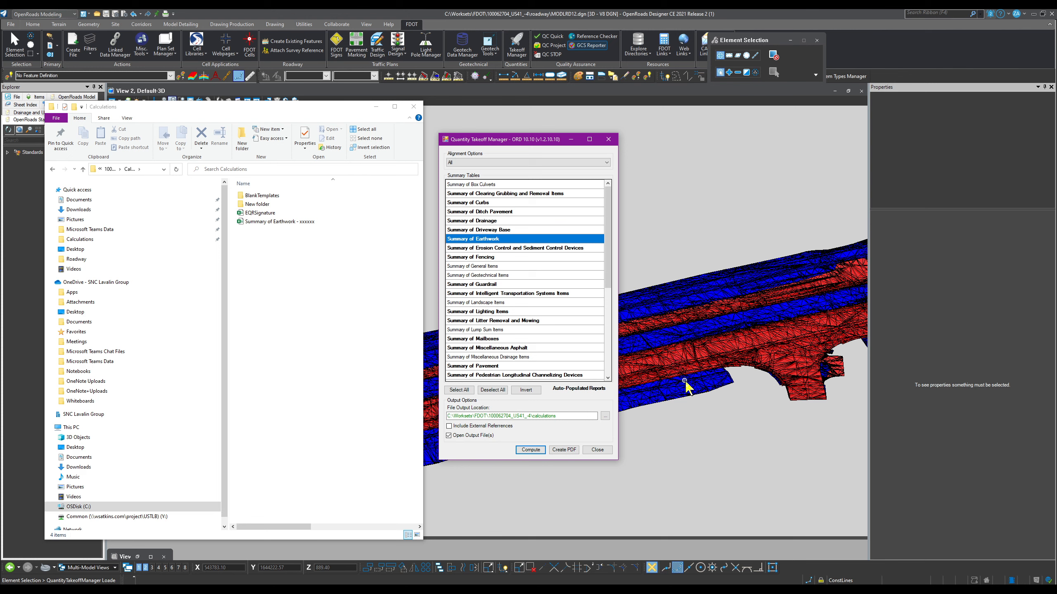
{"action": "scroll", "coordinate": [686, 380], "scroll_direction": "down", "scroll_amount": 2}
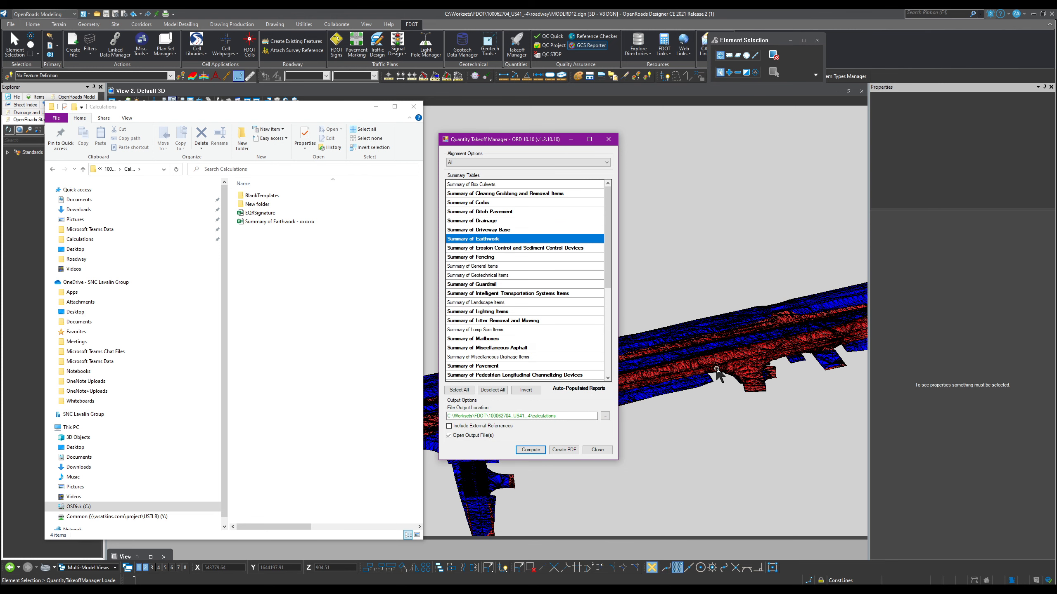
{"action": "scroll", "coordinate": [717, 370], "scroll_direction": "down", "scroll_amount": 1}
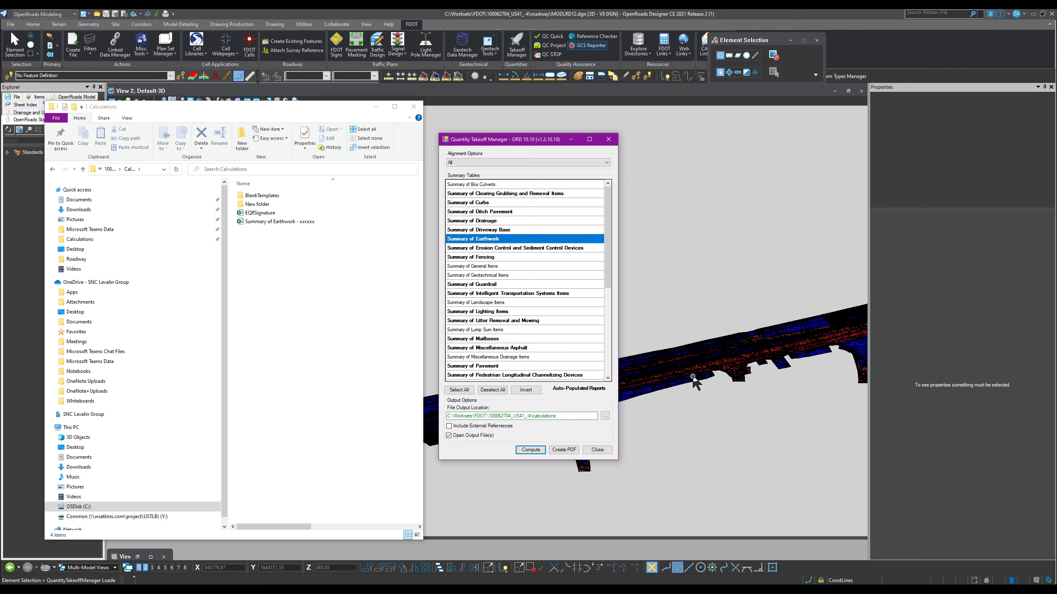
{"action": "scroll", "coordinate": [692, 377], "scroll_direction": "up", "scroll_amount": 2}
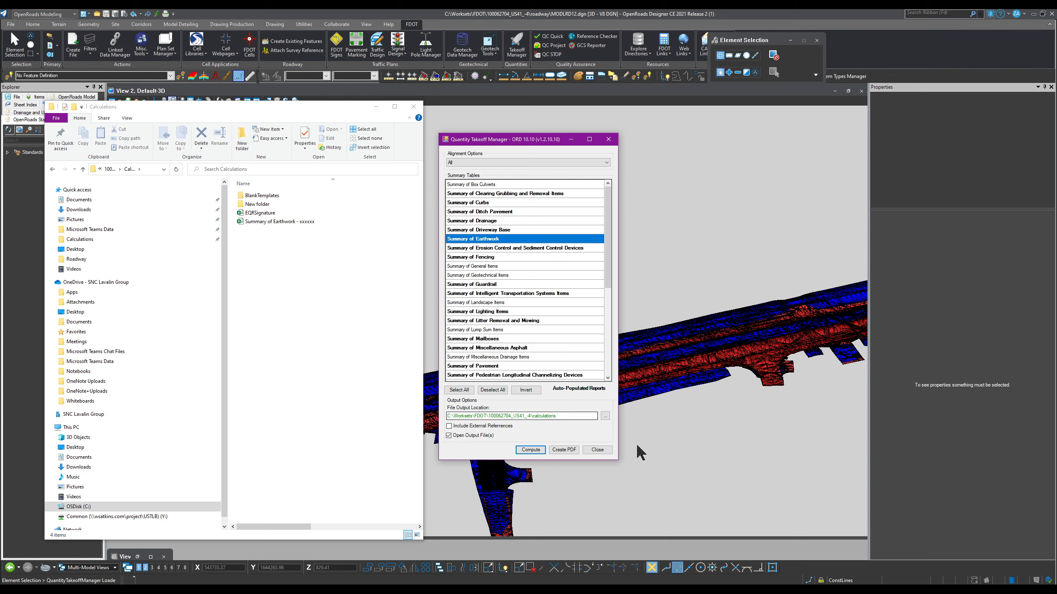
{"action": "left_click", "coordinate": [608, 140]}
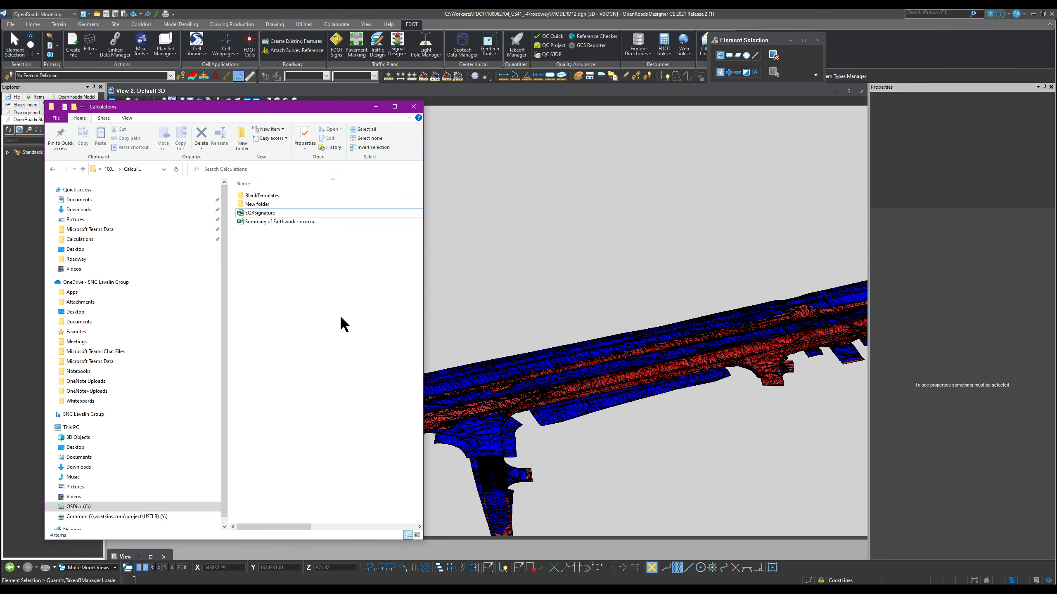
{"action": "left_click", "coordinate": [510, 239]}
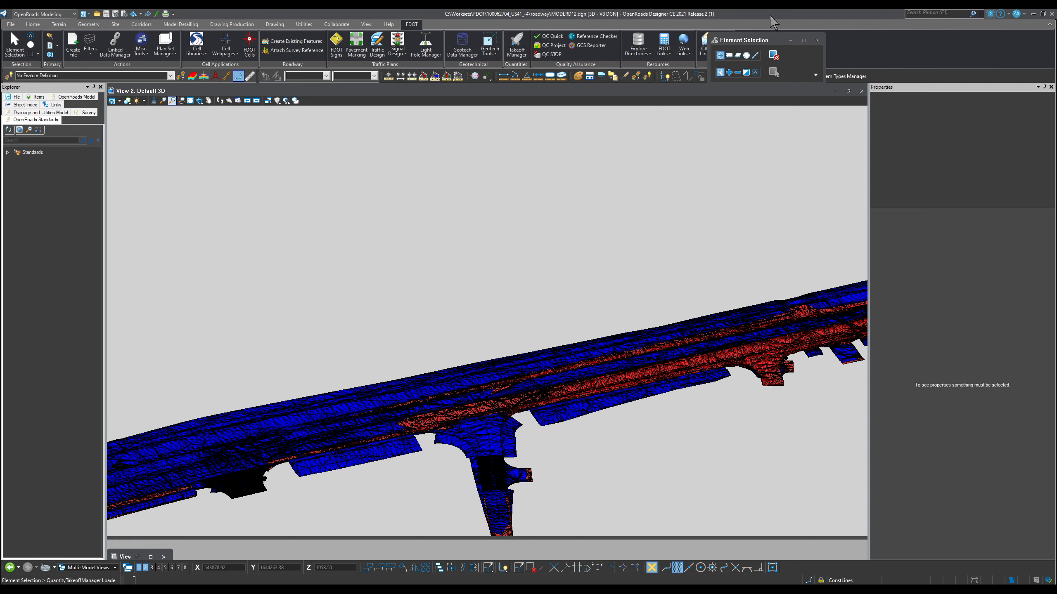
Move the Element Selection dialog clear of the Item Types toolbar, and undock and close that toolbar.
{"action": "left_click_drag", "start_coordinate": [762, 43], "coordinate": [786, 150]}
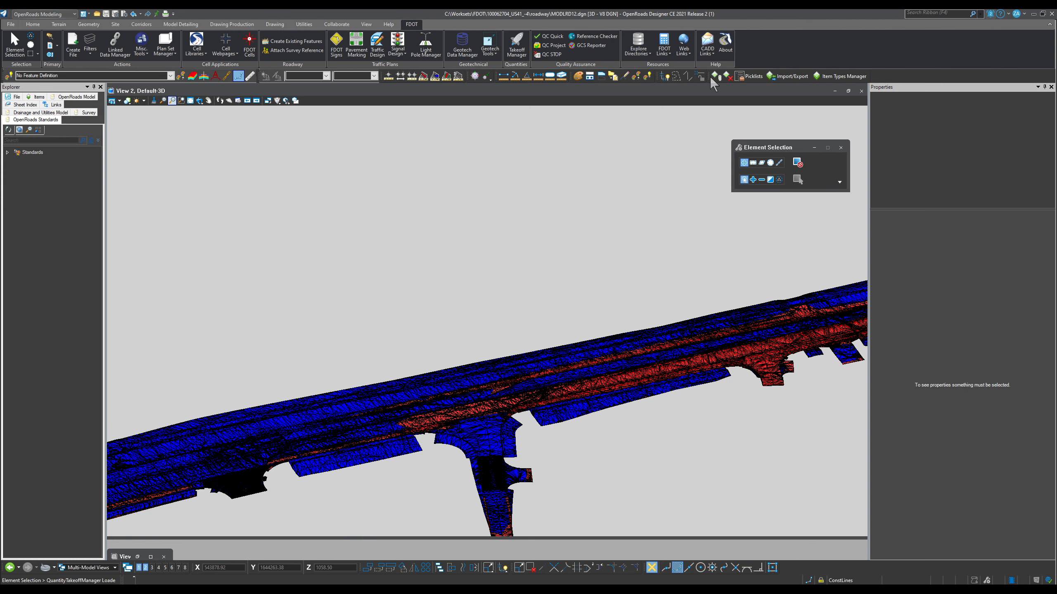
{"action": "left_click_drag", "start_coordinate": [703, 76], "coordinate": [473, 173]}
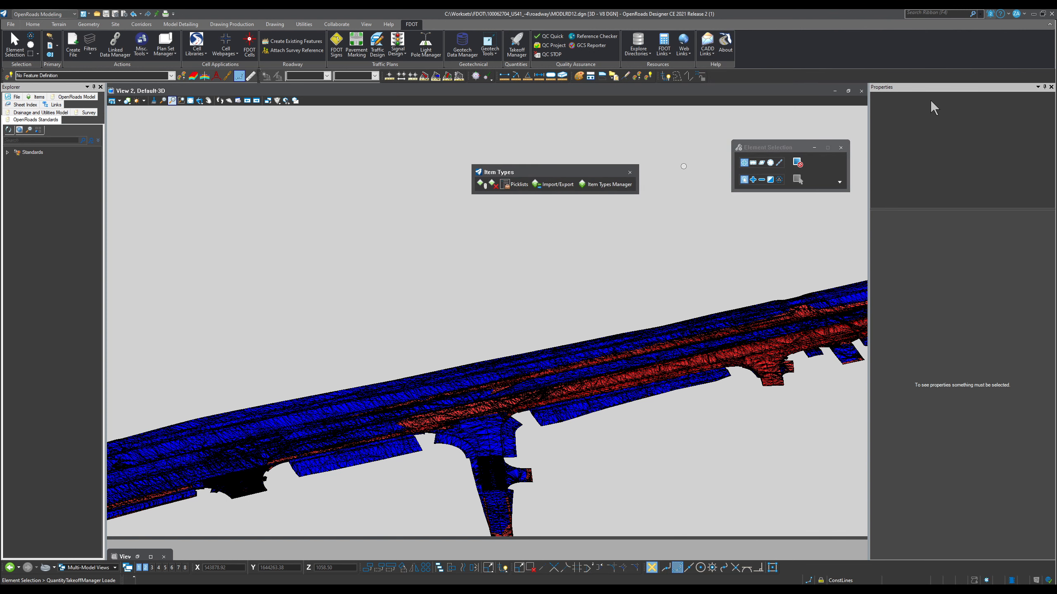
{"action": "left_click", "coordinate": [630, 172]}
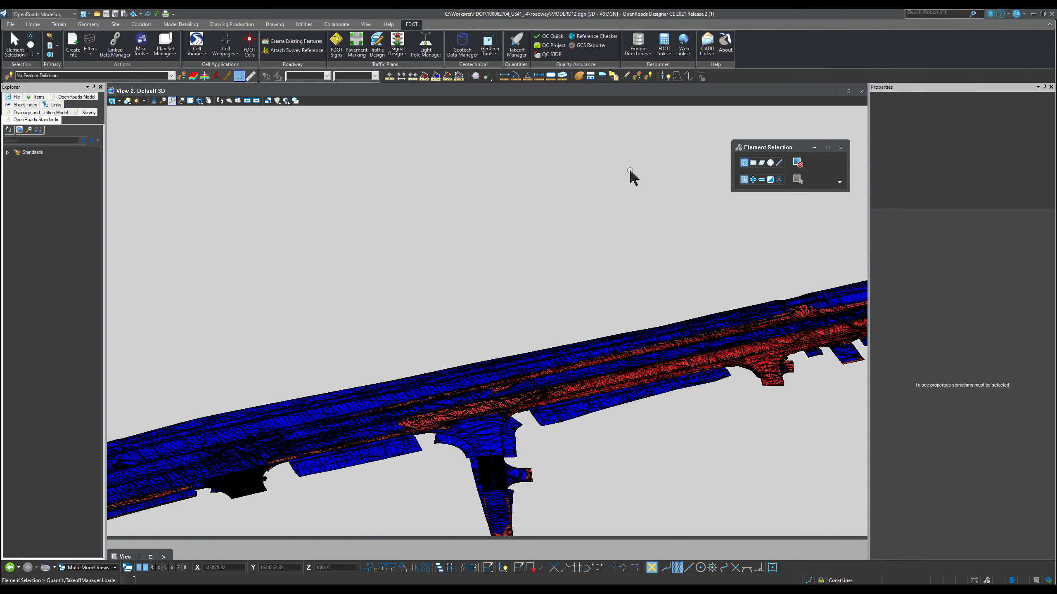
Find the Tool Boxes settings with a "tool" search and enable the Item Types and Item Types-Custom tool boxes.
{"action": "left_click", "coordinate": [932, 13]}
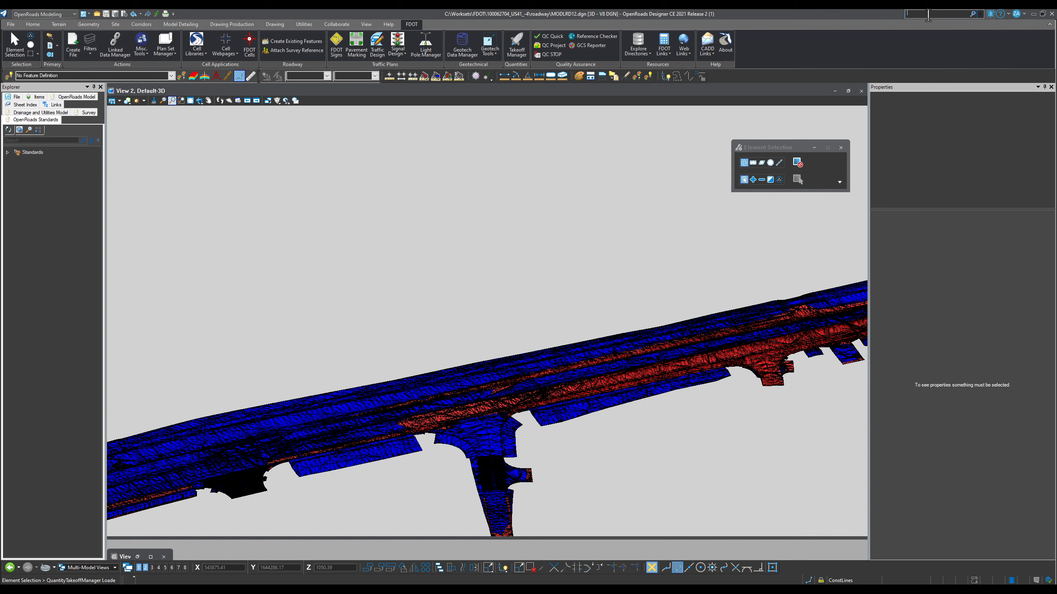
{"action": "type", "text": "tool"}
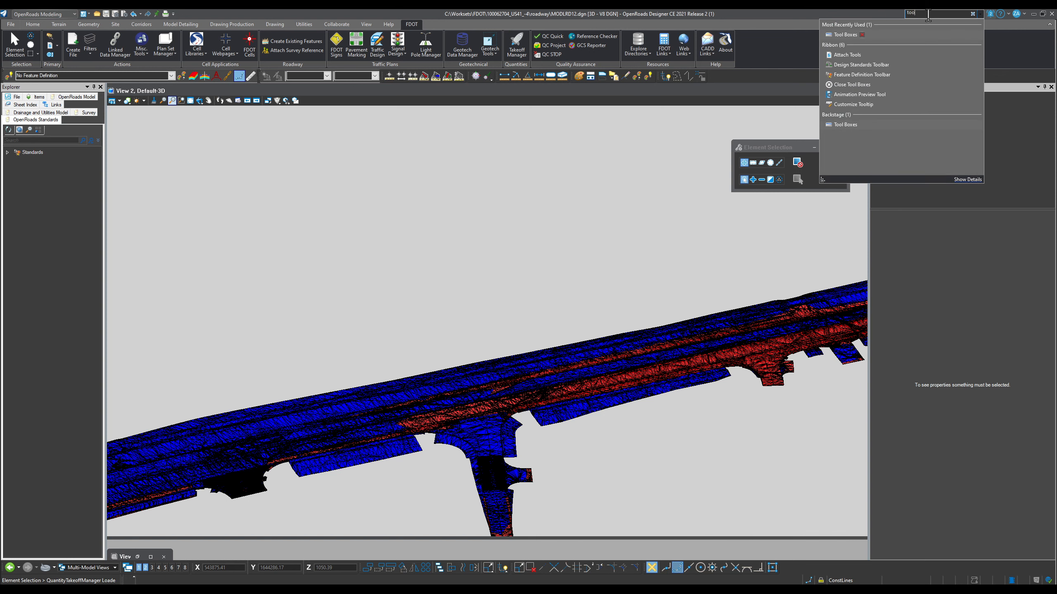
{"action": "left_click", "coordinate": [871, 35]}
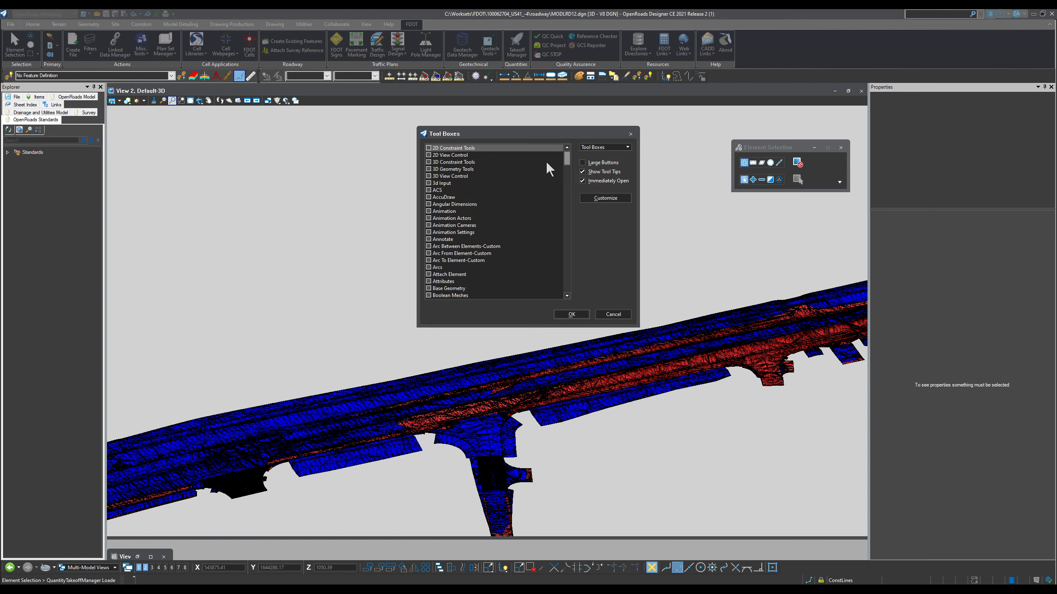
{"action": "left_click_drag", "start_coordinate": [566, 158], "coordinate": [570, 210]}
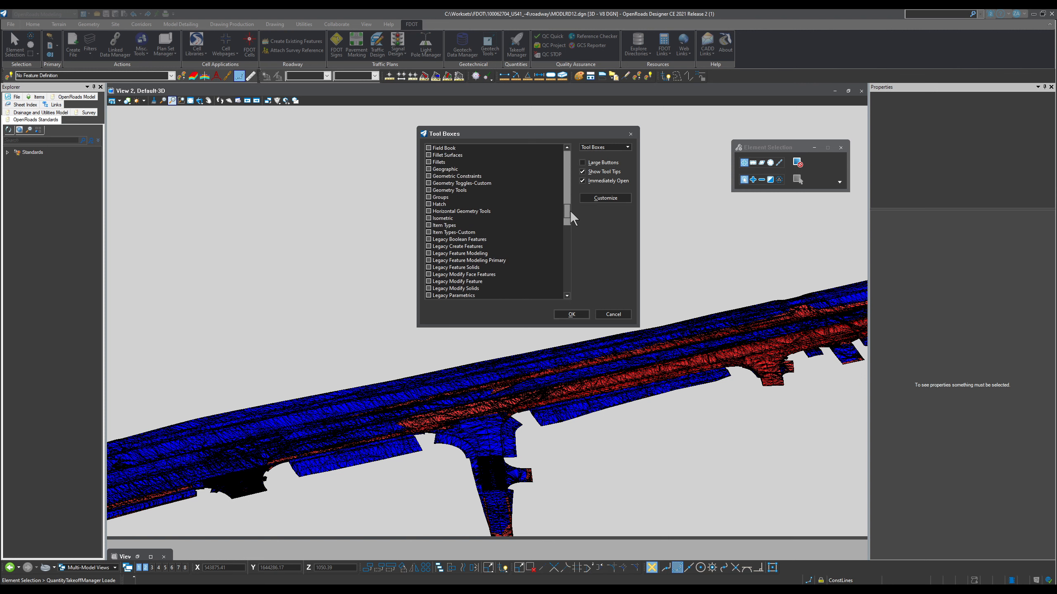
{"action": "left_click", "coordinate": [429, 225]}
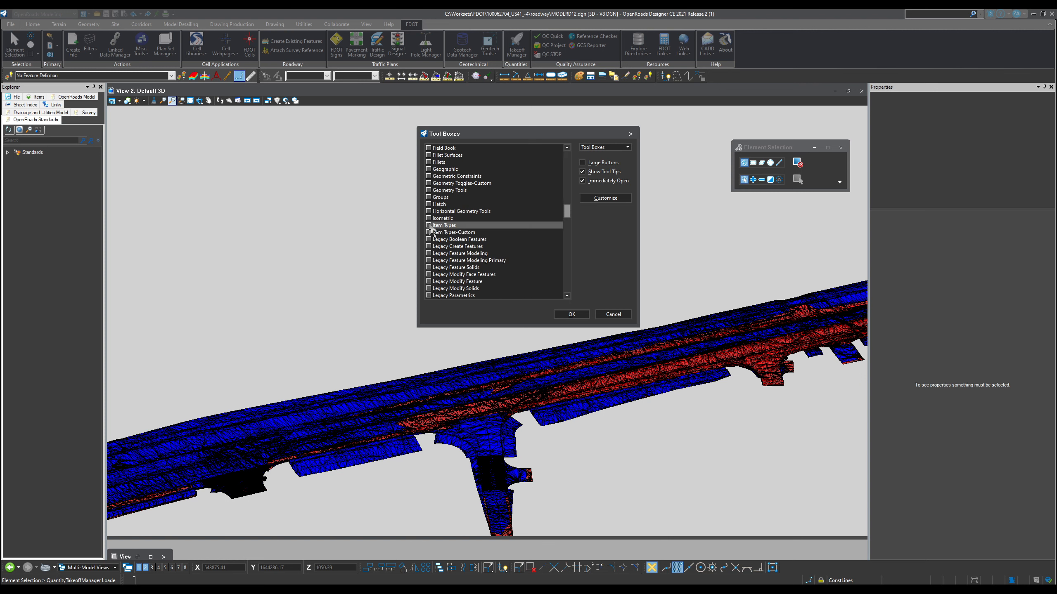
{"action": "left_click", "coordinate": [428, 232]}
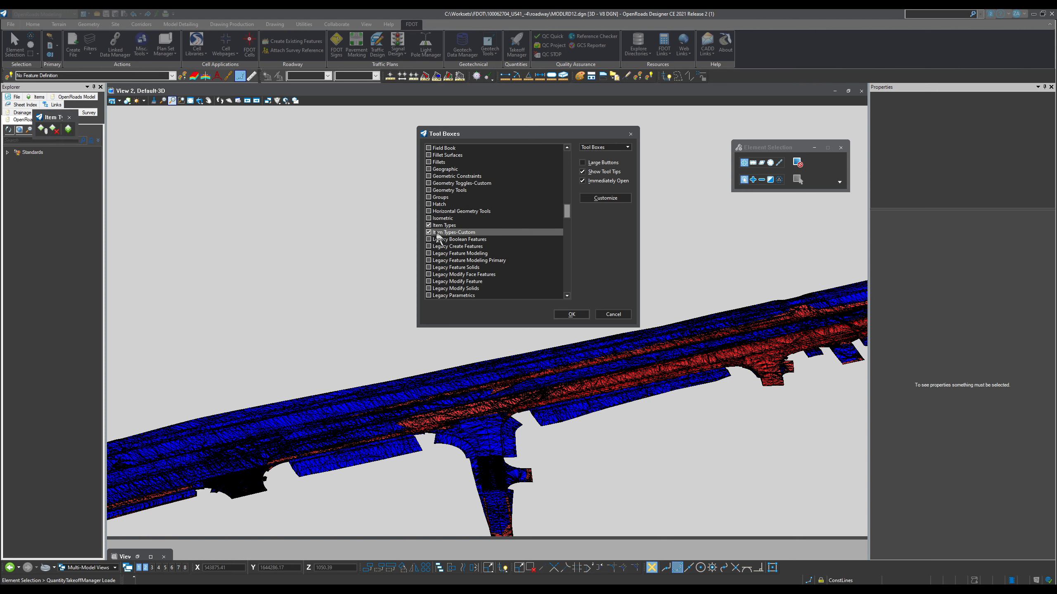
{"action": "left_click", "coordinate": [578, 312]}
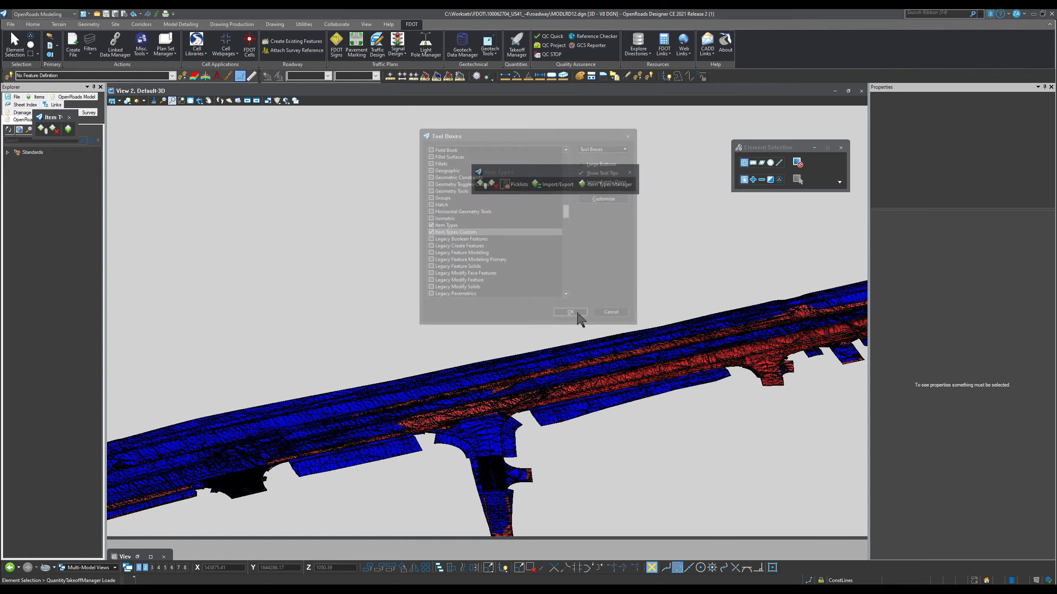
Close the small Item Types tool box and dock the one with Picklists, Import/Export and Item Types Manager above the view.
{"action": "left_click_drag", "start_coordinate": [46, 117], "coordinate": [449, 204]}
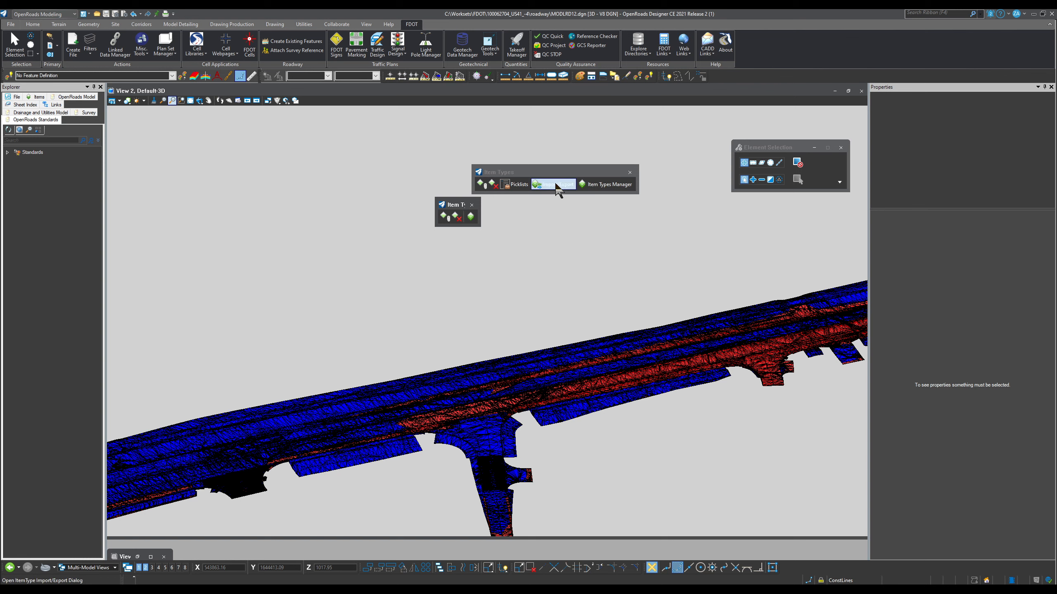
{"action": "left_click", "coordinate": [473, 205]}
{"action": "left_click_drag", "start_coordinate": [506, 172], "coordinate": [728, 76]}
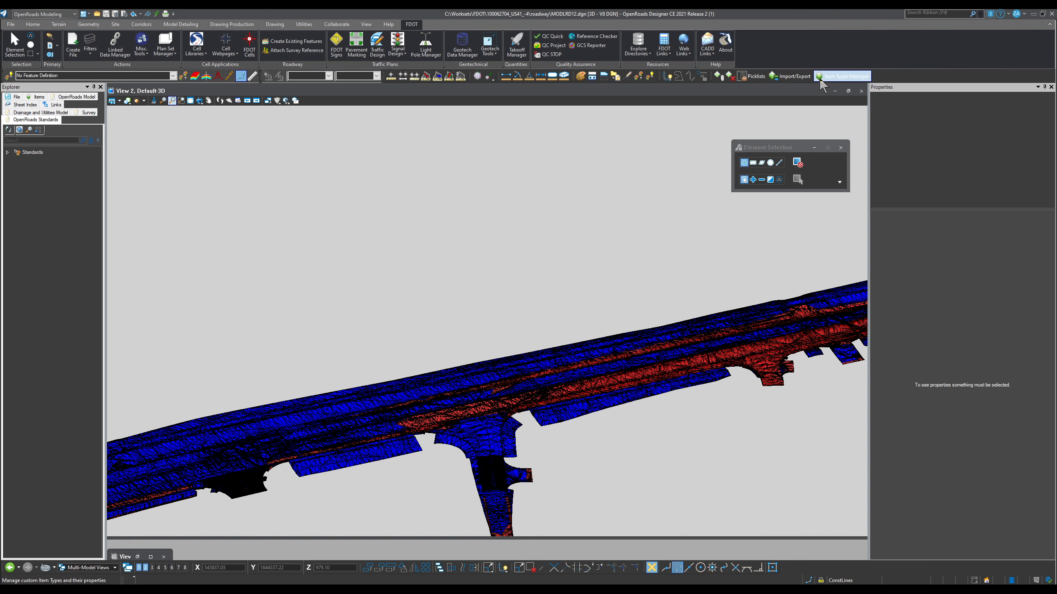
Examine the Alignment and FPID item types of the FDOTProject library and compare them with the cut volume's properties.
{"action": "left_click", "coordinate": [836, 79]}
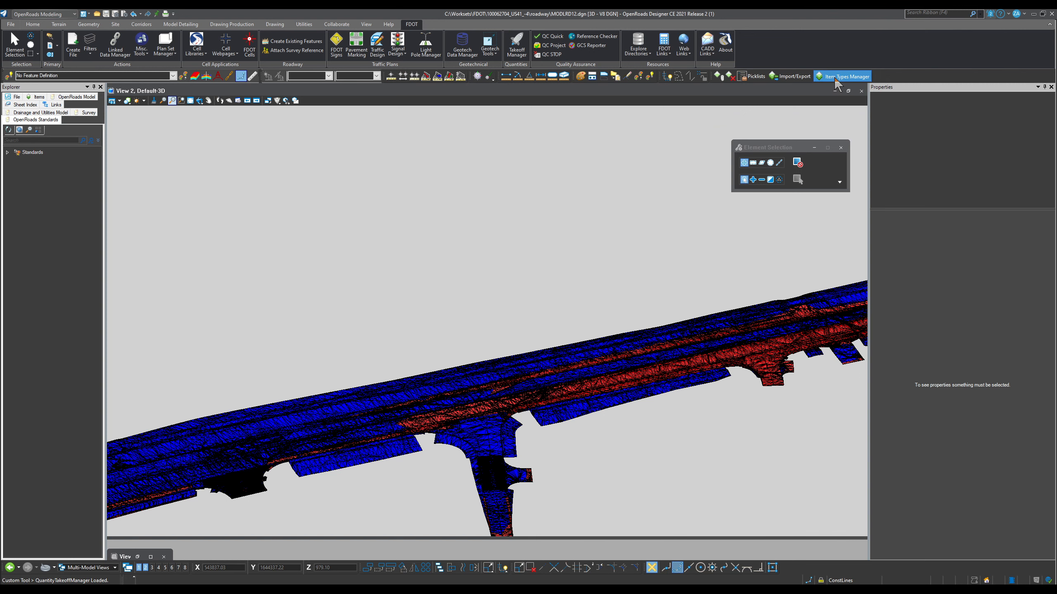
{"action": "left_click_drag", "start_coordinate": [175, 126], "coordinate": [335, 140]}
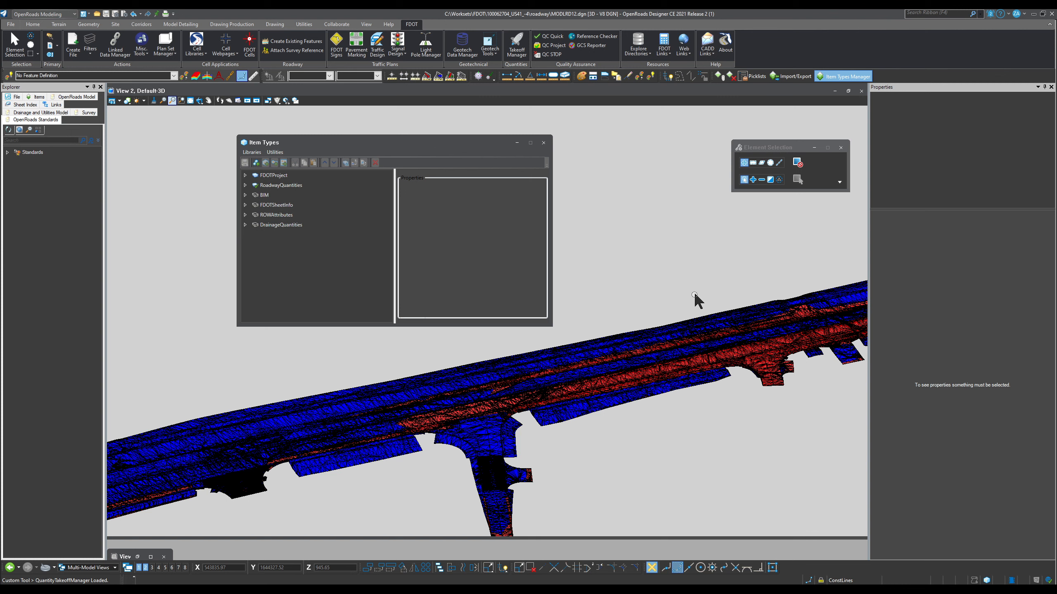
{"action": "left_click", "coordinate": [263, 176]}
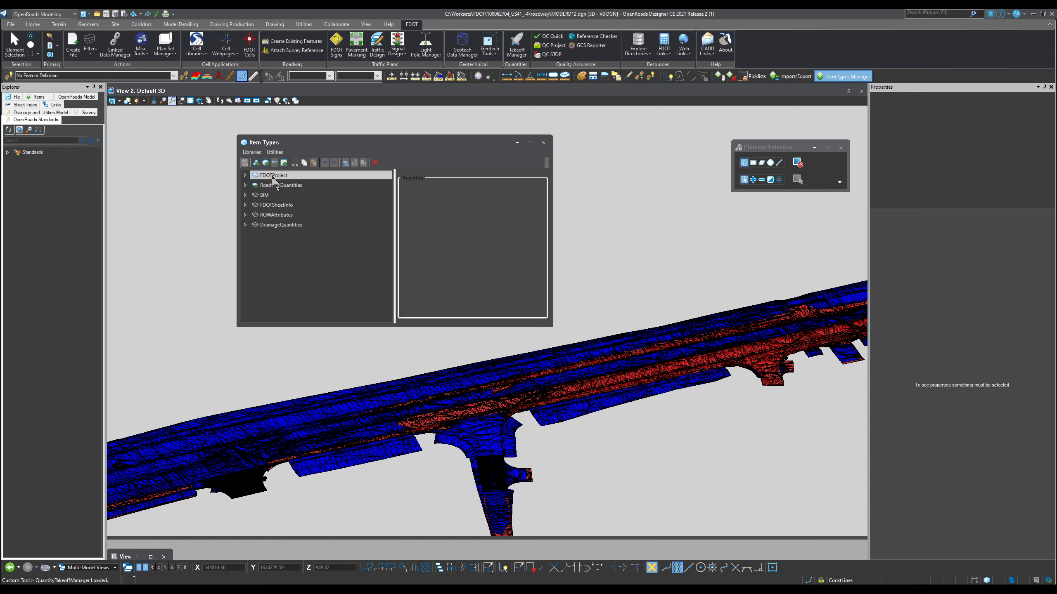
{"action": "left_click", "coordinate": [246, 176]}
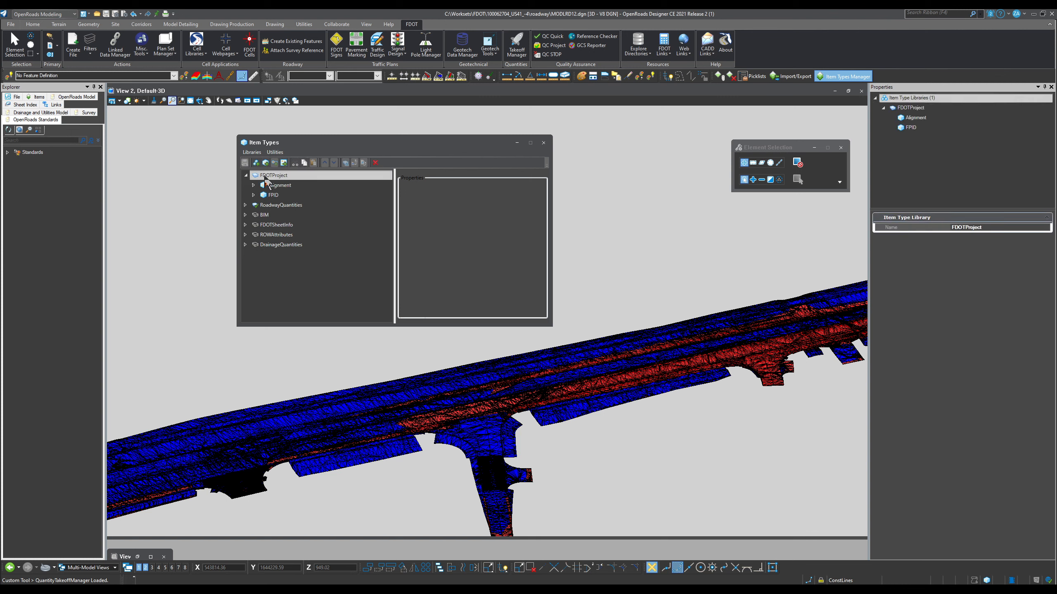
{"action": "left_click", "coordinate": [277, 185]}
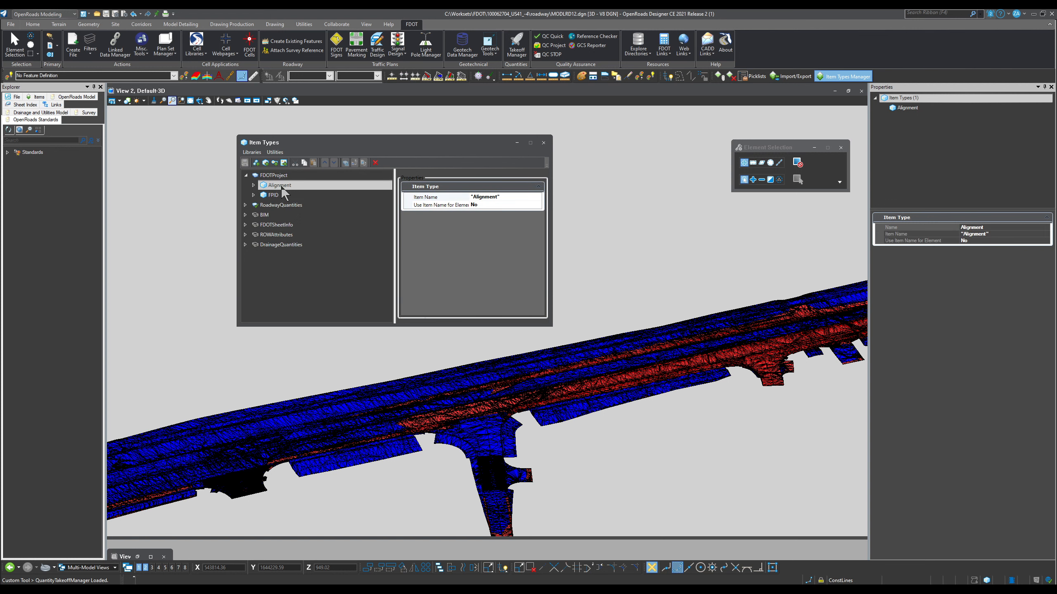
{"action": "left_click", "coordinate": [276, 196]}
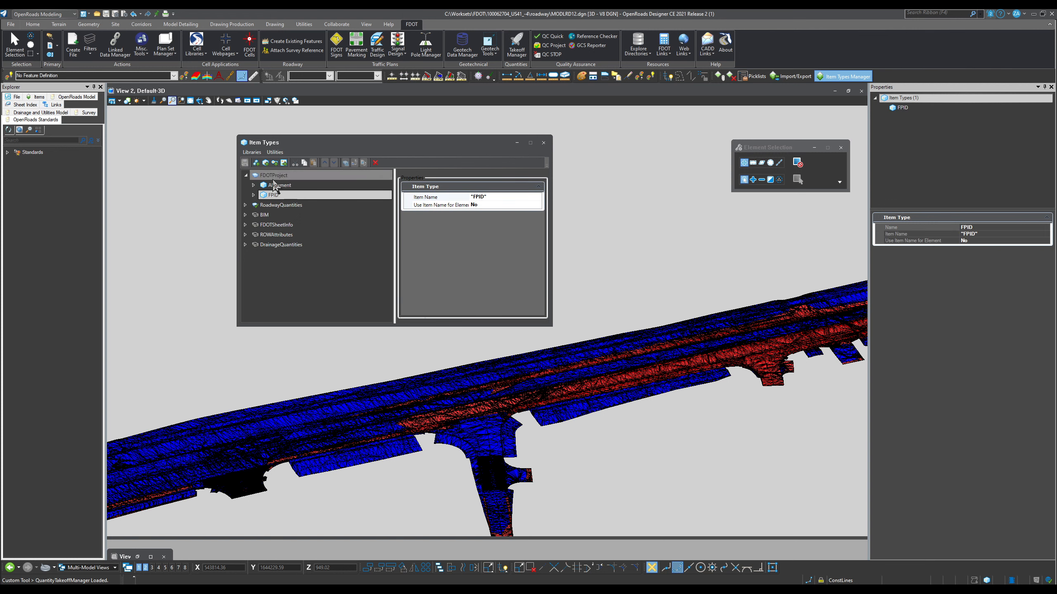
{"action": "left_click", "coordinate": [769, 364]}
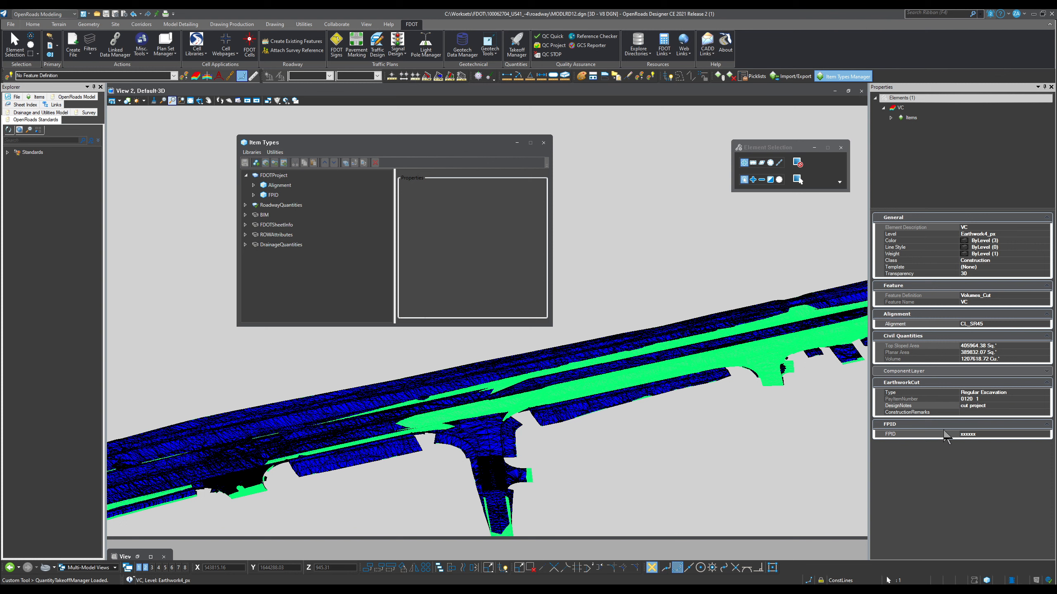
Examine the EarthworkCut and EarthworkFill item types in the RoadwayQuantities library.
{"action": "left_click", "coordinate": [309, 206]}
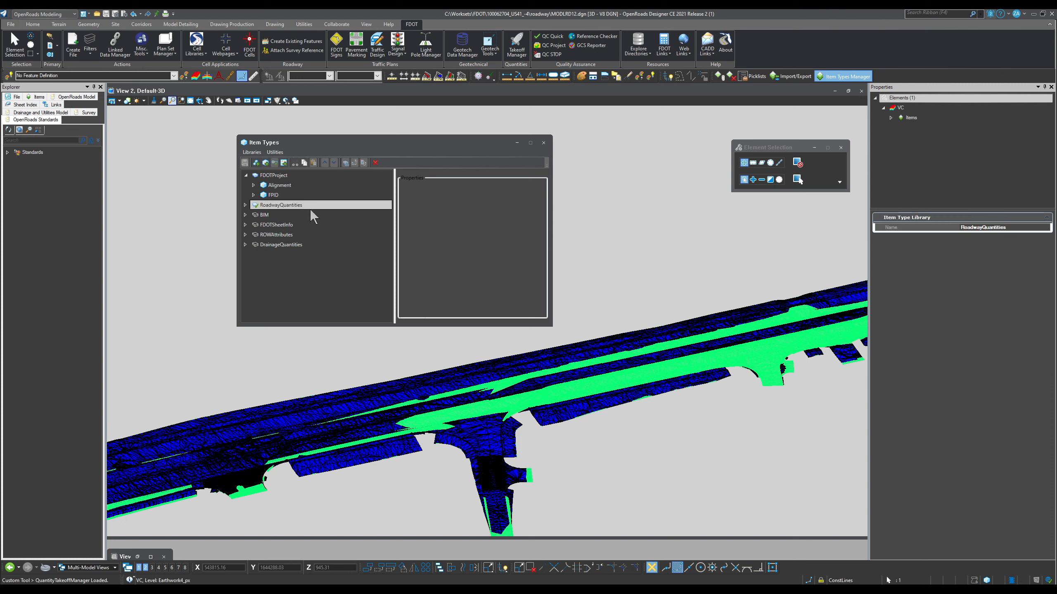
{"action": "left_click", "coordinate": [246, 205]}
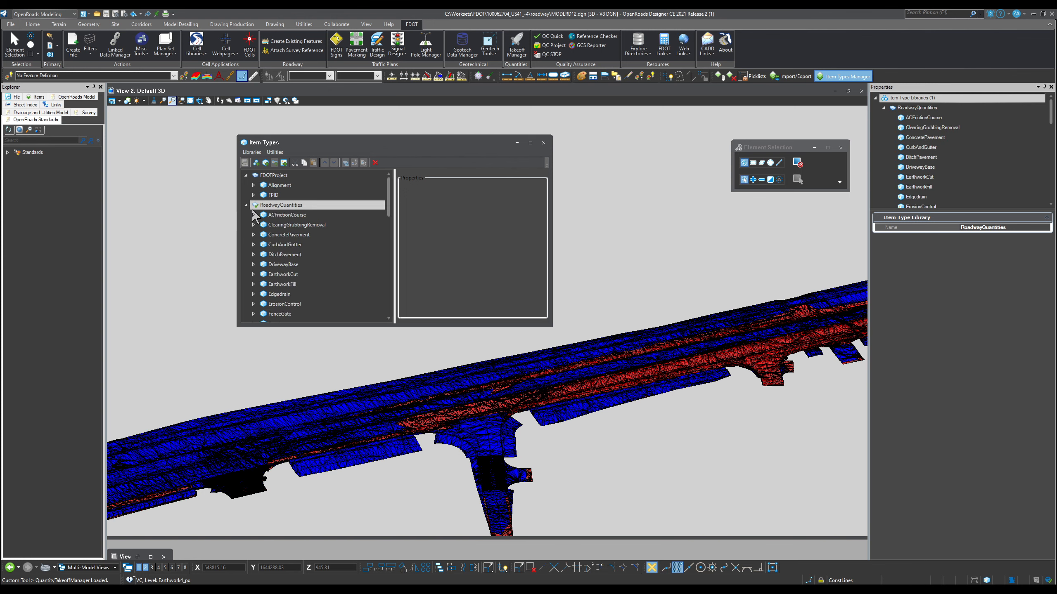
{"action": "scroll", "coordinate": [313, 256], "scroll_direction": "down", "scroll_amount": 1}
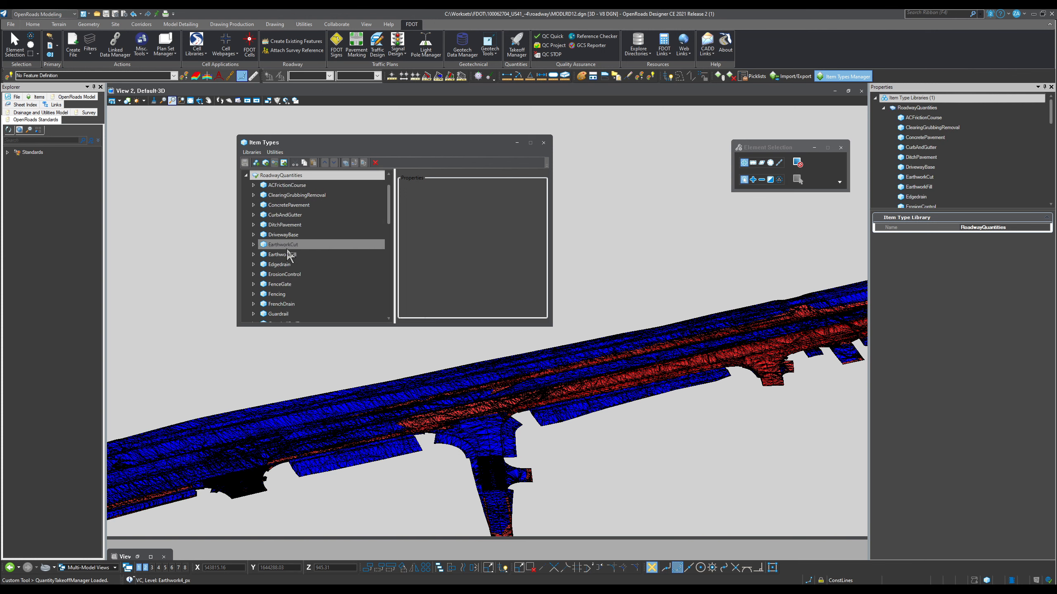
{"action": "left_click", "coordinate": [288, 245]}
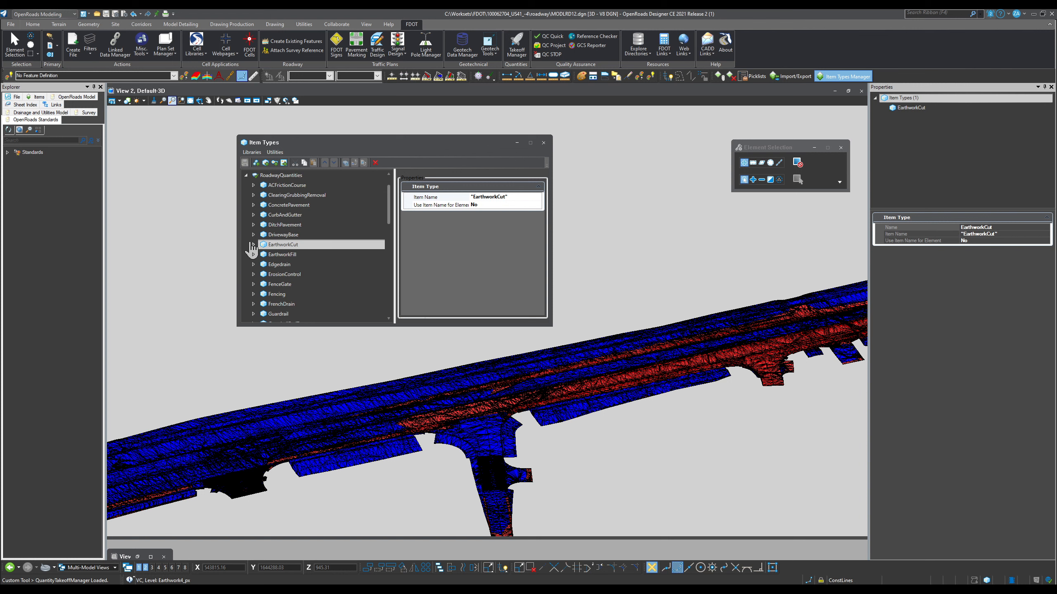
{"action": "left_click", "coordinate": [283, 254]}
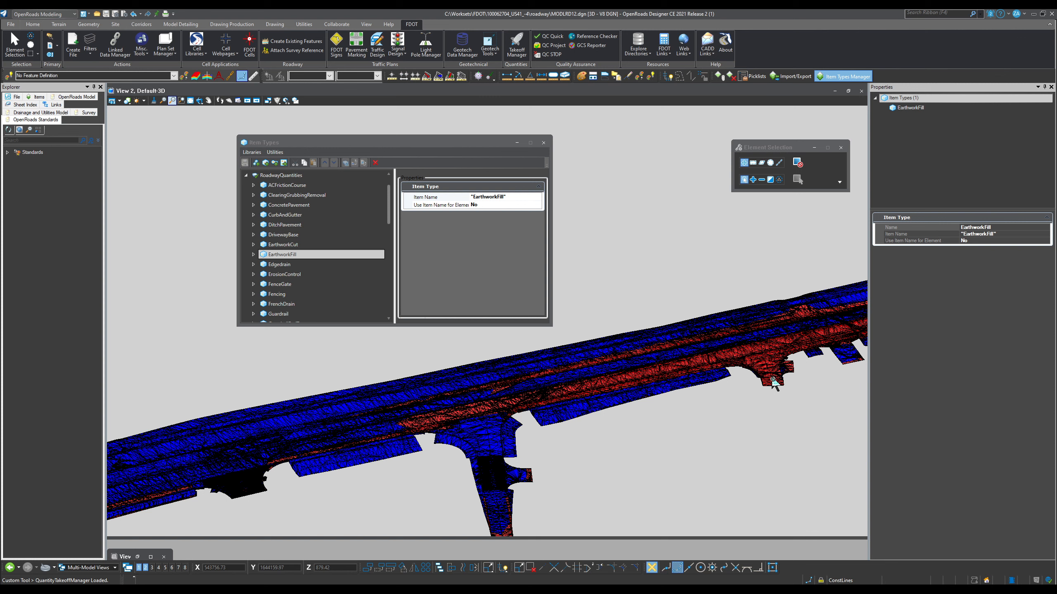
Close the Item Types window and detach only the FPID item type from the red cut volume.
{"action": "left_click", "coordinate": [746, 398]}
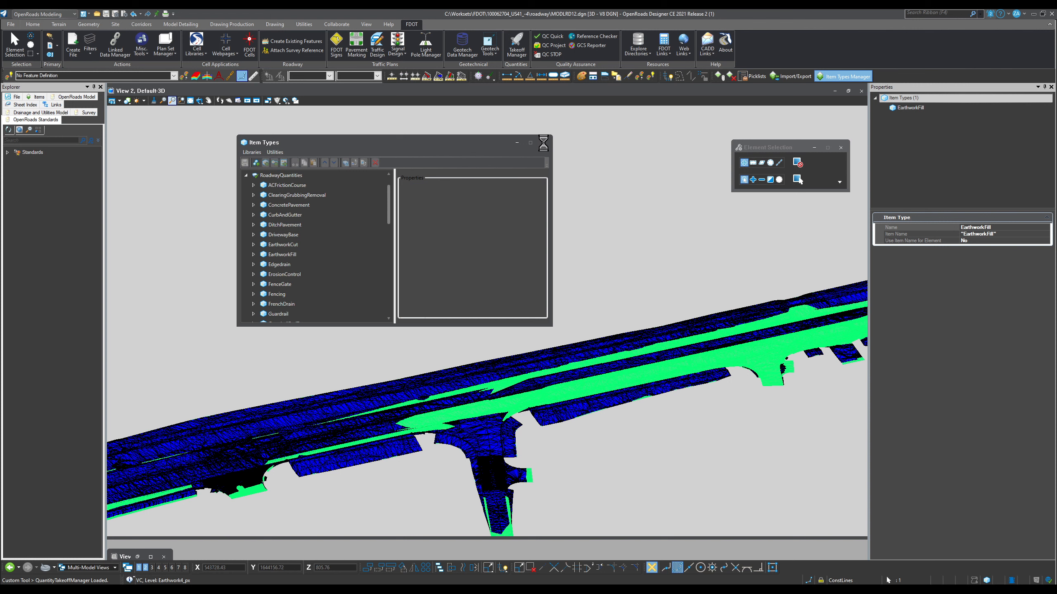
{"action": "left_click", "coordinate": [544, 143]}
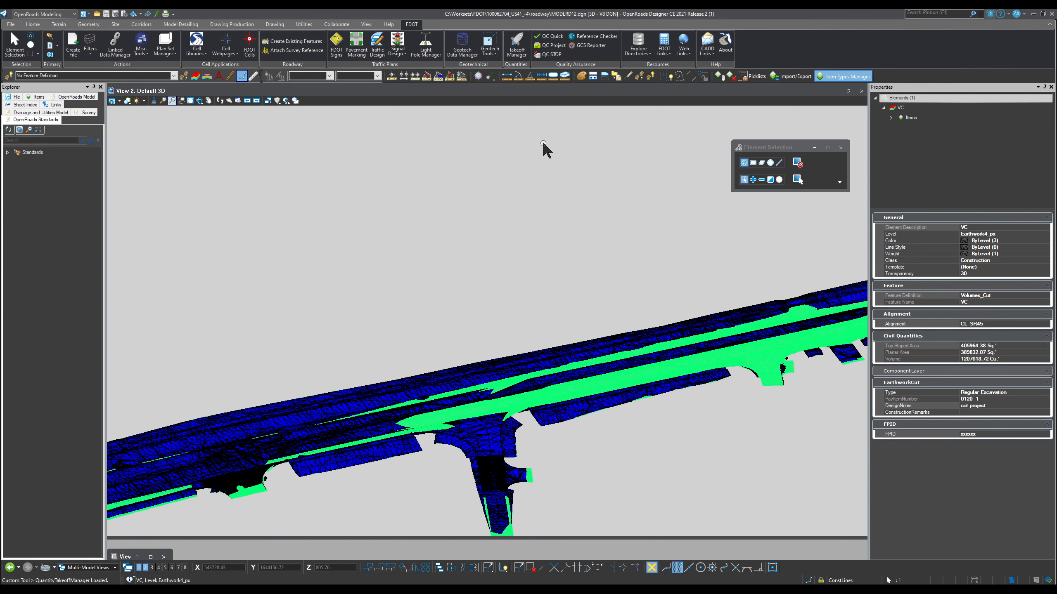
{"action": "left_click", "coordinate": [732, 86]}
{"action": "left_click_drag", "start_coordinate": [773, 153], "coordinate": [511, 148]}
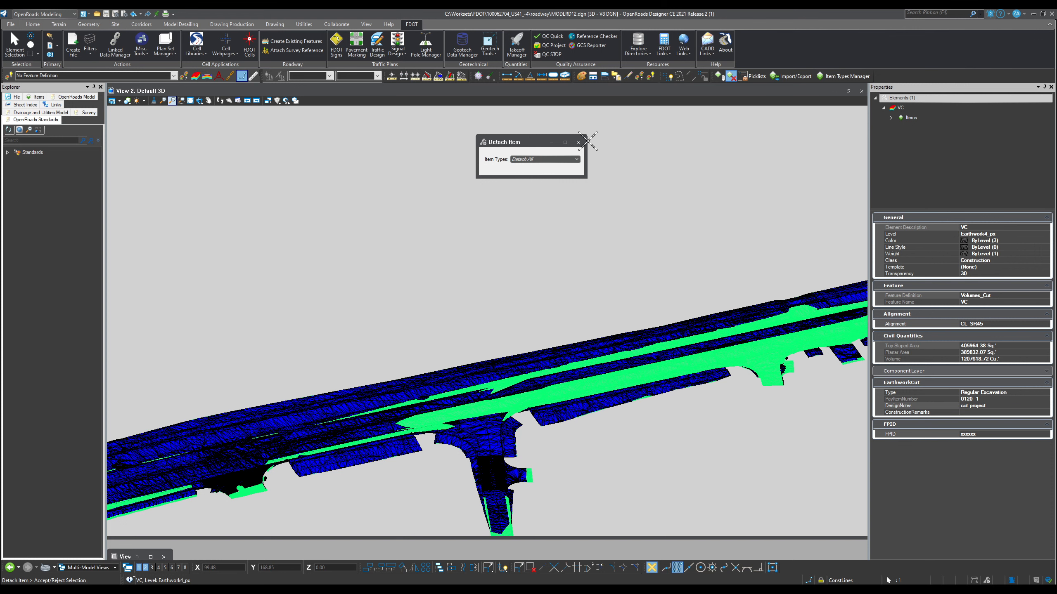
{"action": "left_click", "coordinate": [571, 160]}
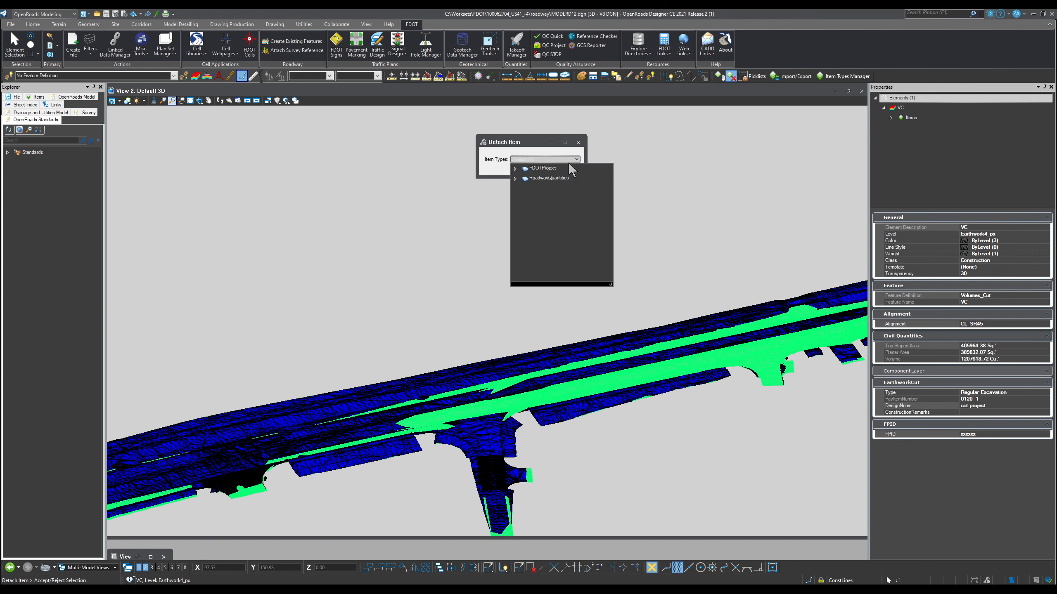
{"action": "left_click", "coordinate": [515, 168]}
{"action": "left_click", "coordinate": [515, 199]}
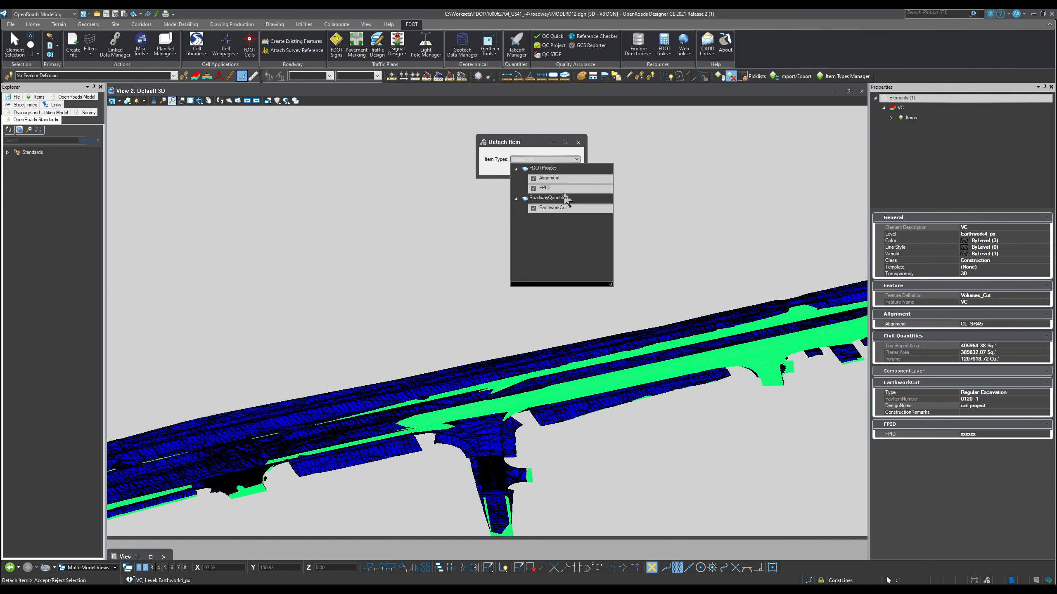
{"action": "left_click", "coordinate": [534, 179]}
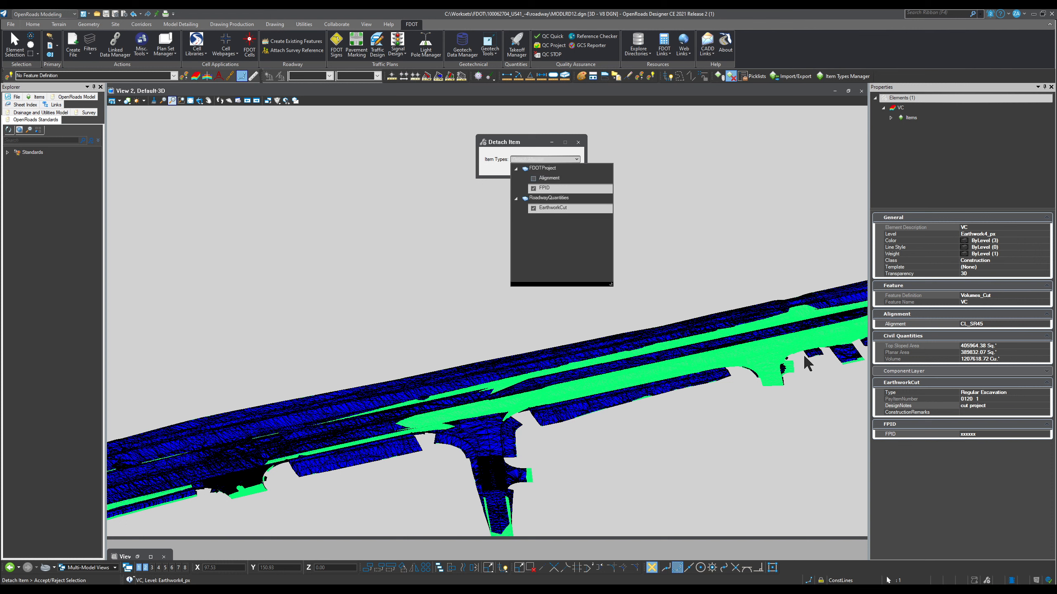
{"action": "left_click", "coordinate": [533, 208]}
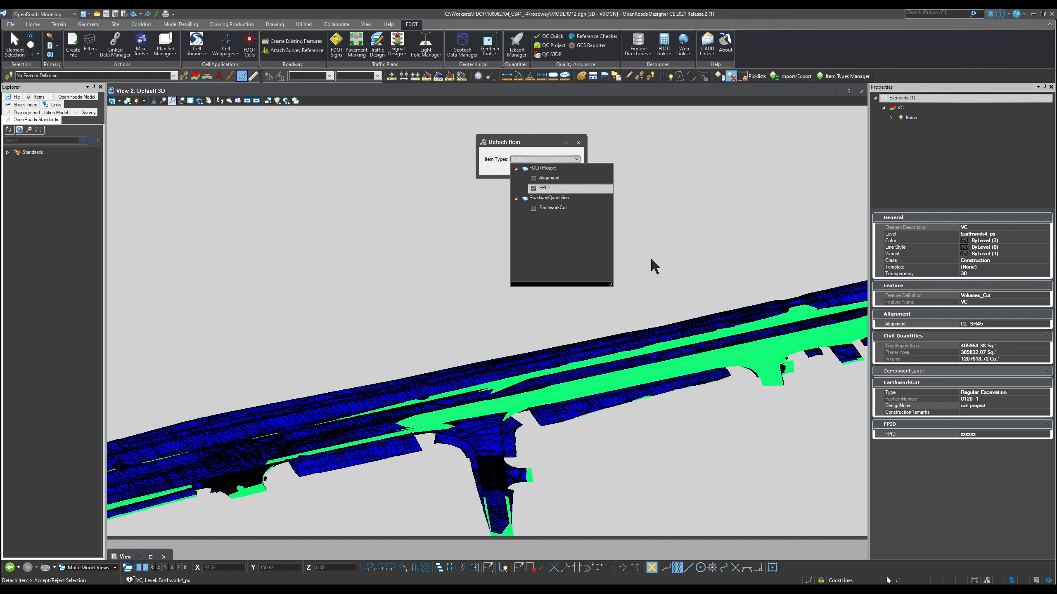
{"action": "left_click", "coordinate": [668, 284]}
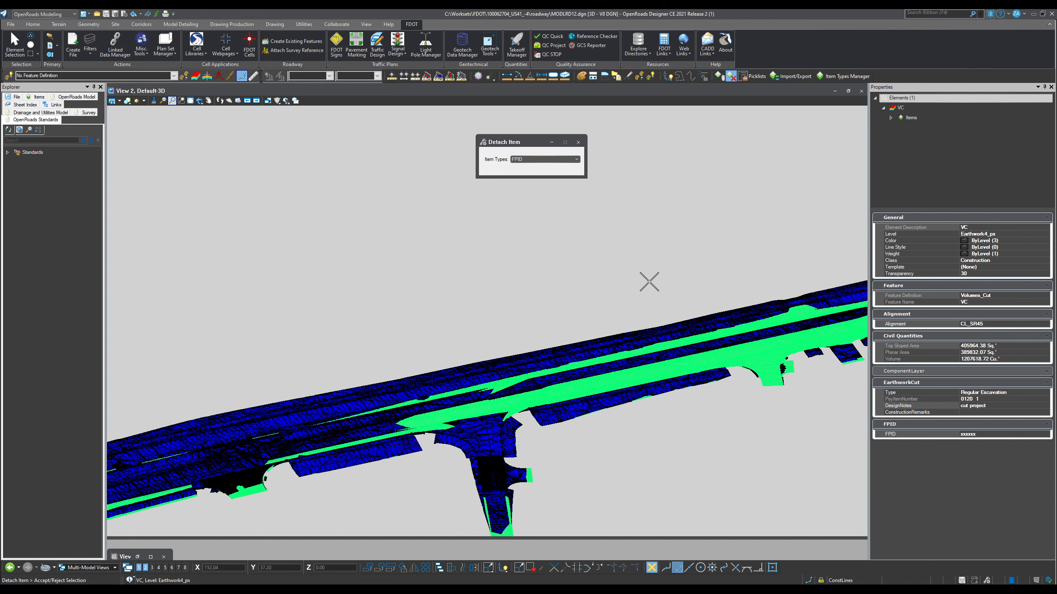
{"action": "left_click", "coordinate": [648, 282]}
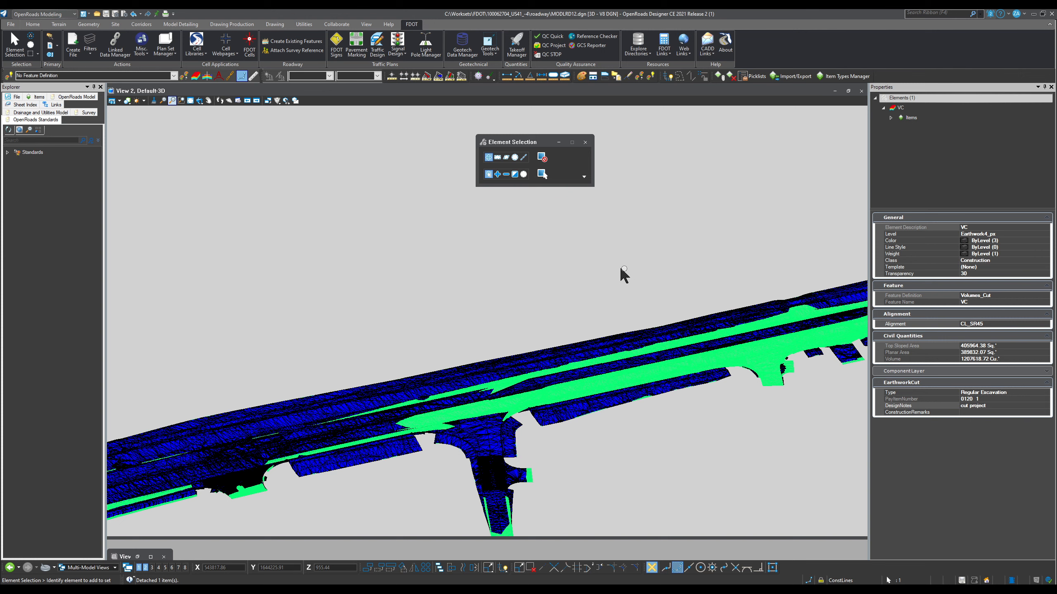
Reselect the cut volume and detach its remaining Alignment and EarthworkCut item types.
{"action": "left_click", "coordinate": [471, 361]}
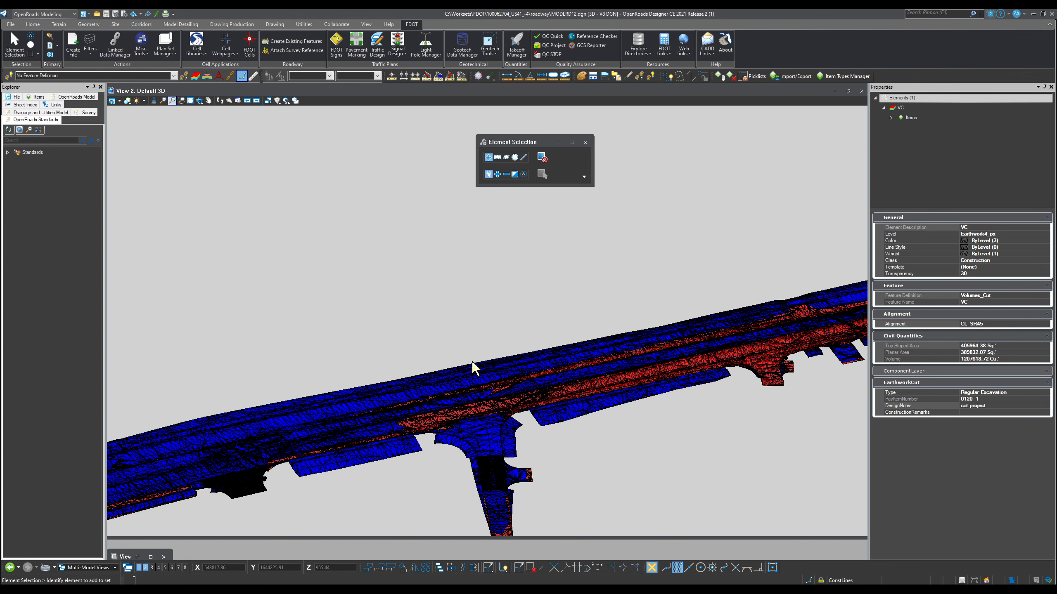
{"action": "scroll", "coordinate": [621, 268], "scroll_direction": "down", "scroll_amount": 2}
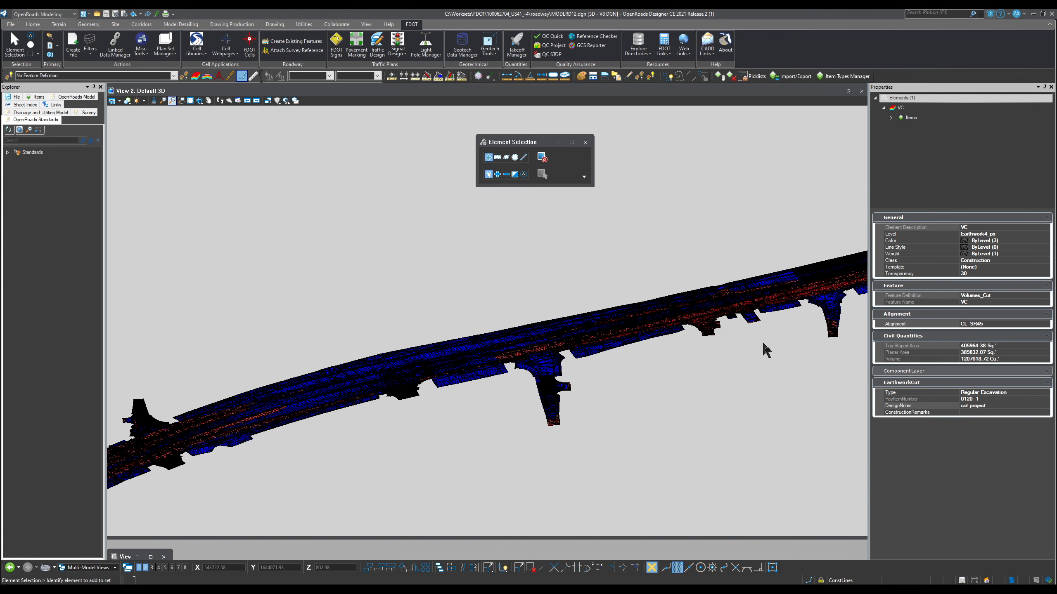
{"action": "scroll", "coordinate": [704, 322], "scroll_direction": "up", "scroll_amount": 2}
{"action": "scroll", "coordinate": [679, 300], "scroll_direction": "up", "scroll_amount": 1}
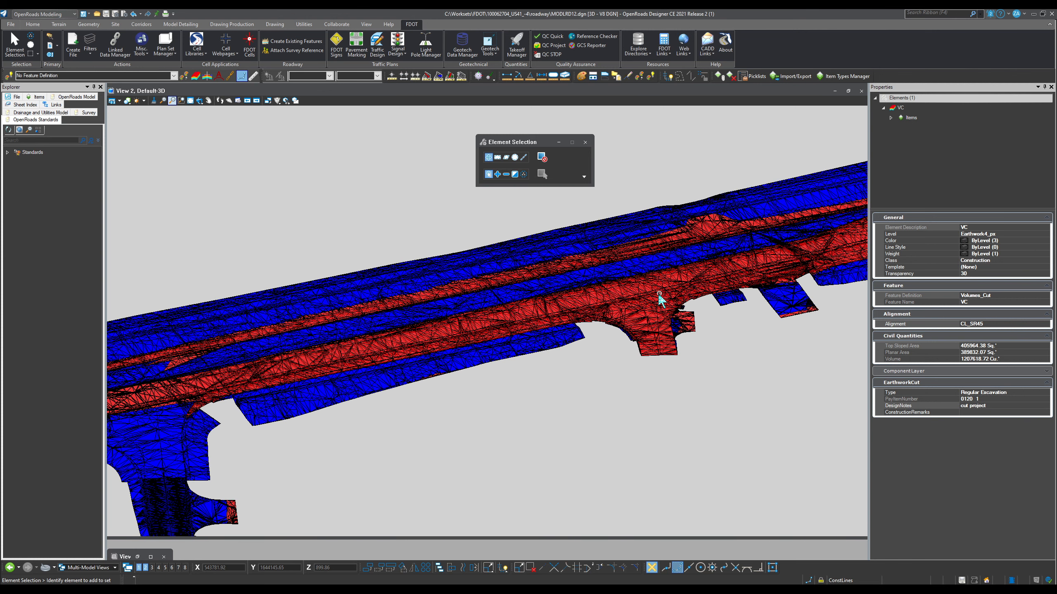
{"action": "left_click", "coordinate": [668, 297]}
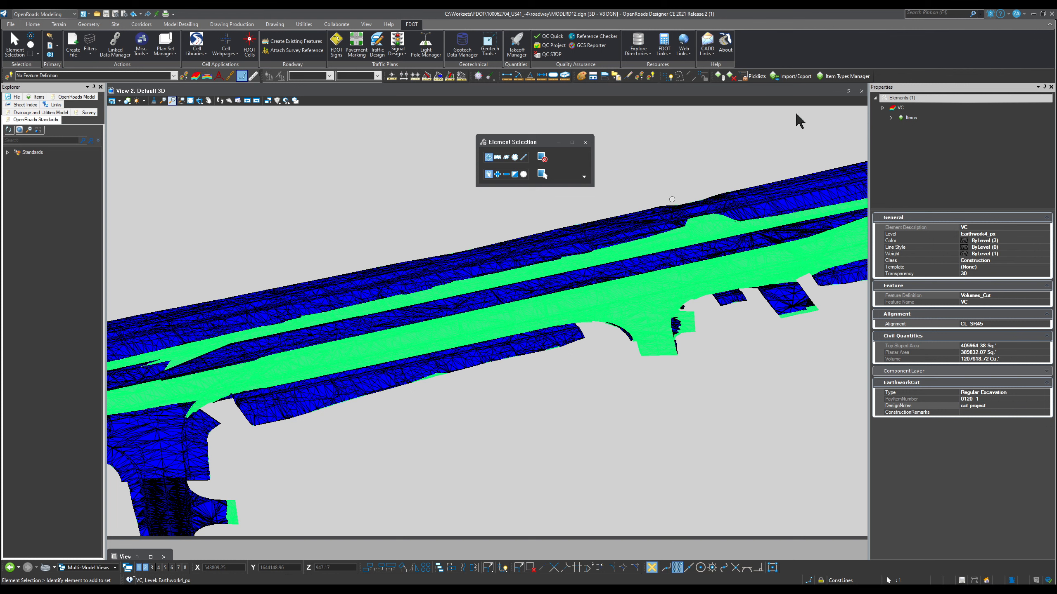
{"action": "left_click", "coordinate": [844, 76]}
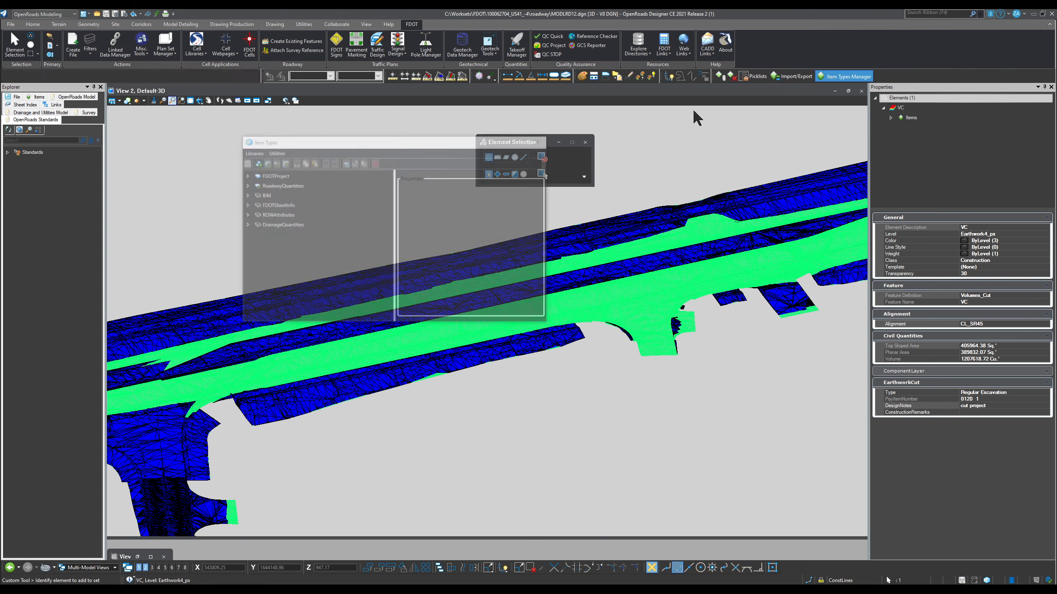
{"action": "left_click", "coordinate": [543, 143]}
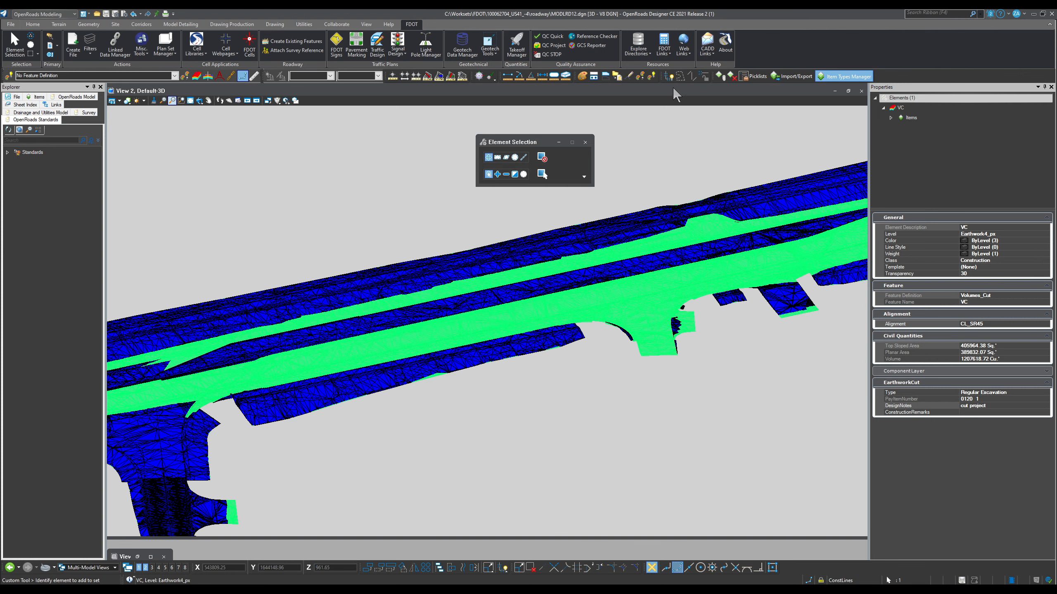
{"action": "left_click", "coordinate": [731, 76]}
{"action": "left_click", "coordinate": [548, 160]}
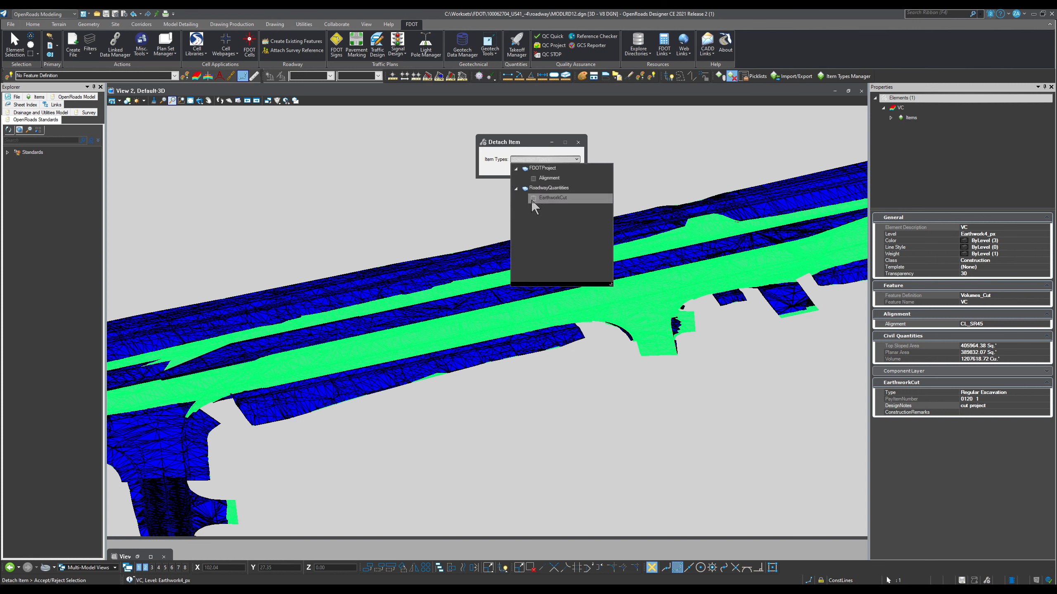
{"action": "left_click", "coordinate": [534, 199]}
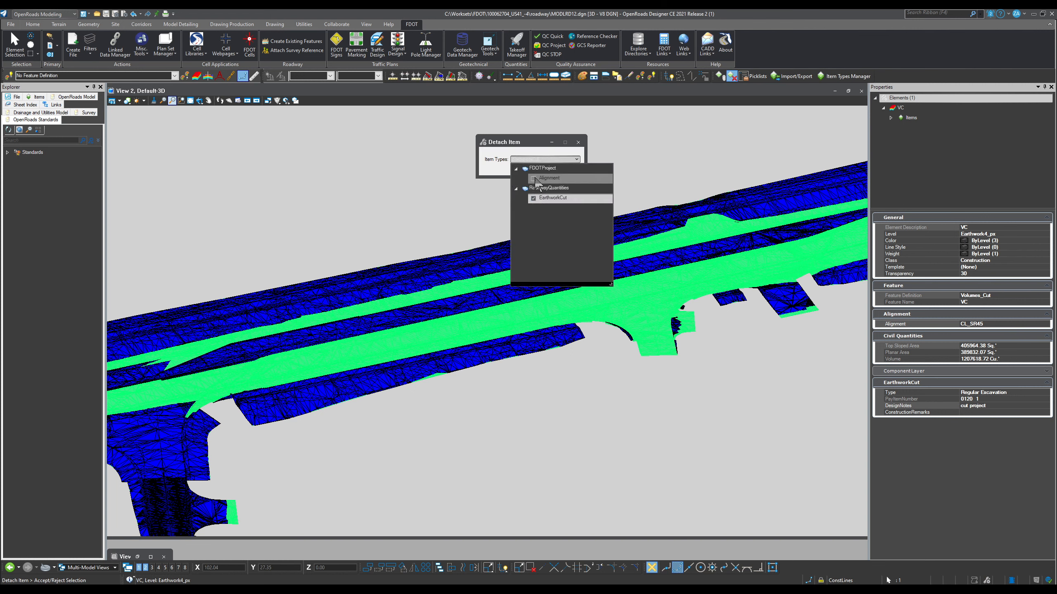
{"action": "left_click", "coordinate": [534, 179]}
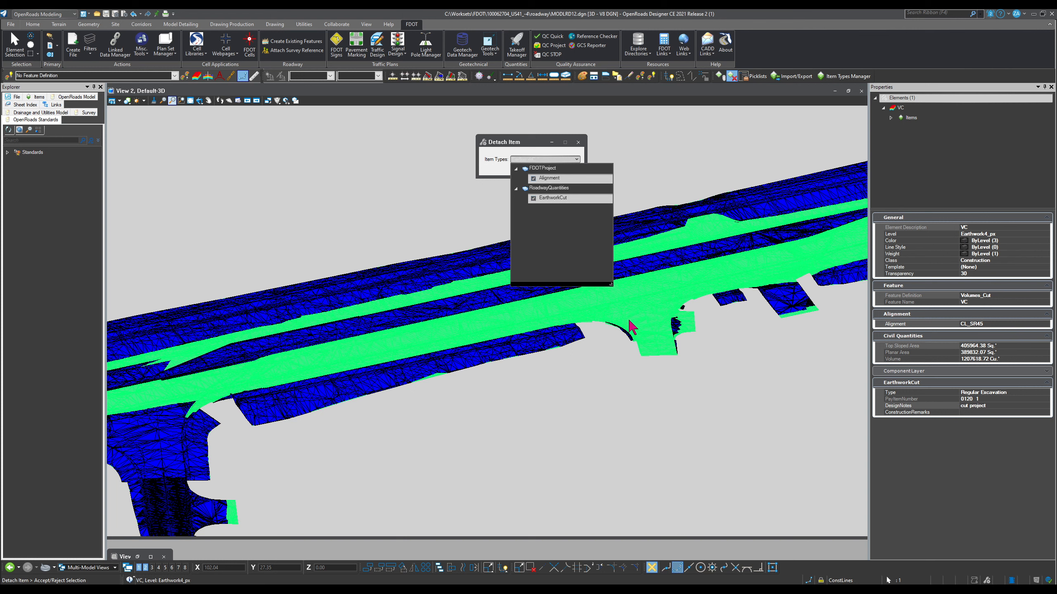
{"action": "left_click", "coordinate": [610, 358]}
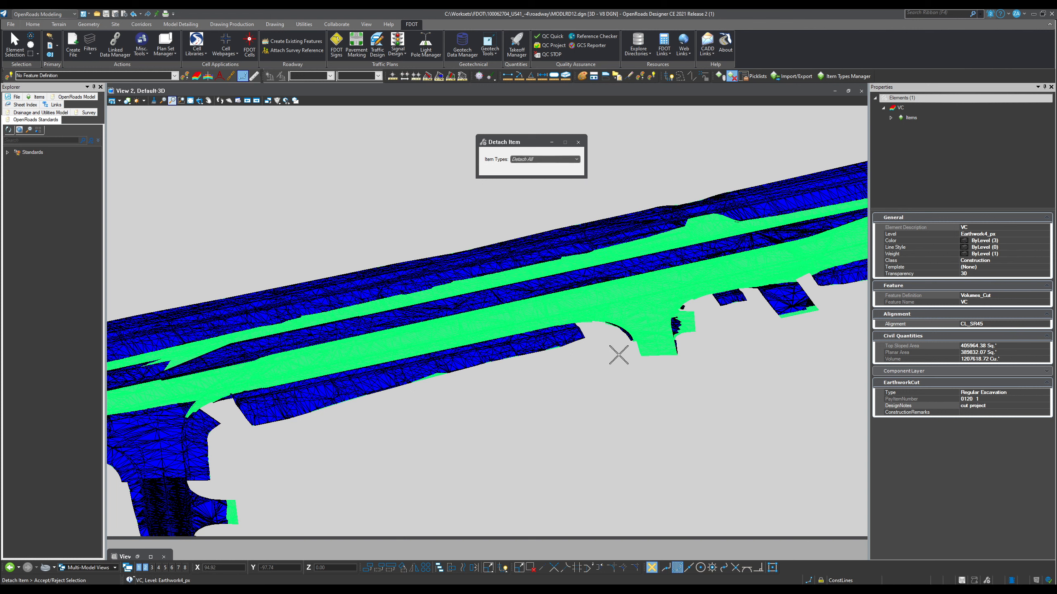
{"action": "left_click", "coordinate": [619, 354]}
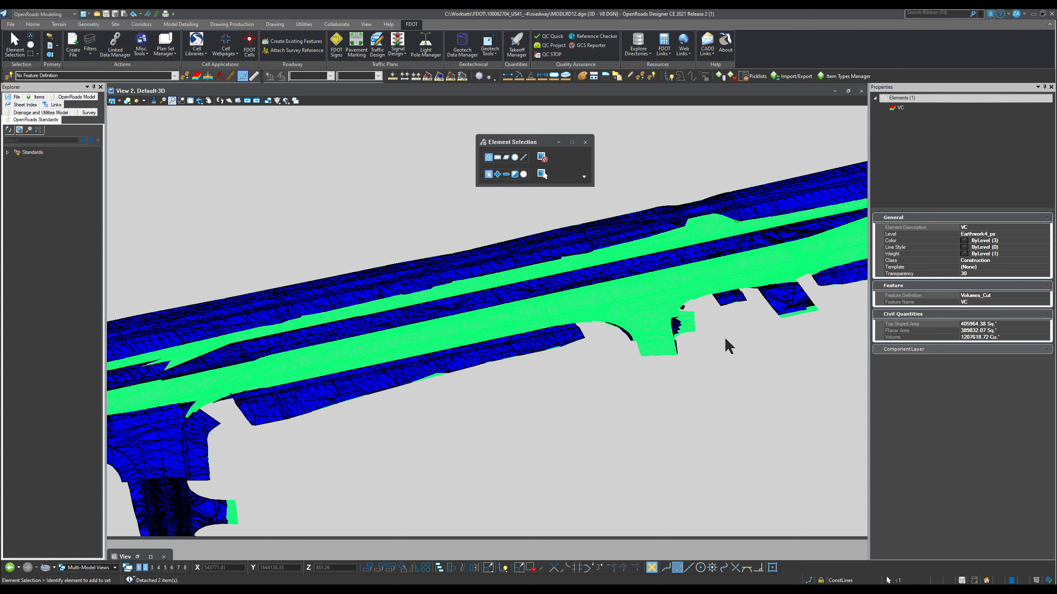
Select the blue fill volume, examine its Alignment, EarthworkFill and FPID properties, and clear the selection.
{"action": "left_click", "coordinate": [668, 288]}
{"action": "left_click", "coordinate": [622, 232]}
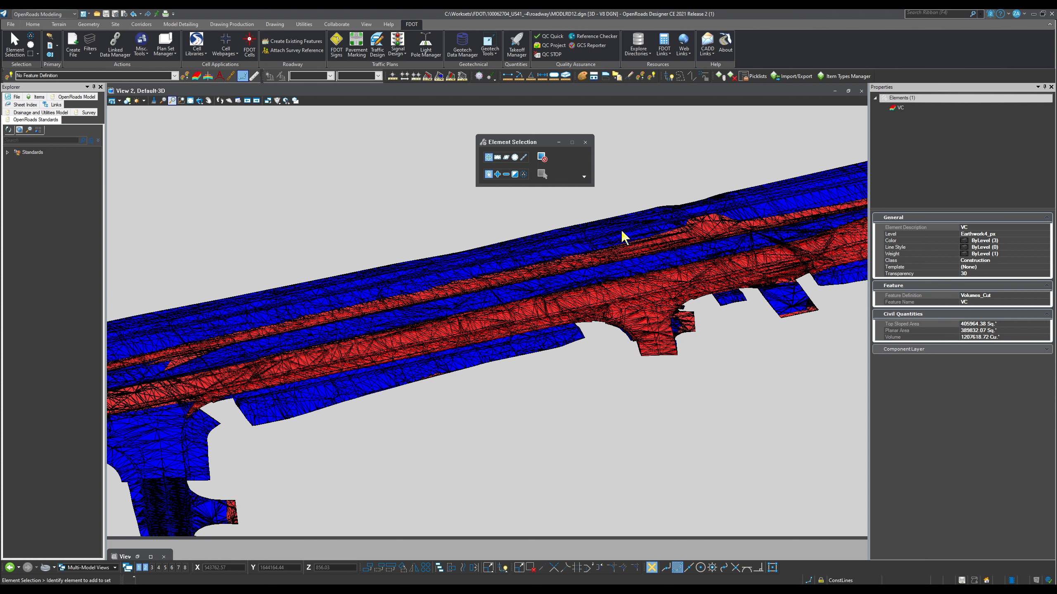
{"action": "left_click", "coordinate": [627, 229]}
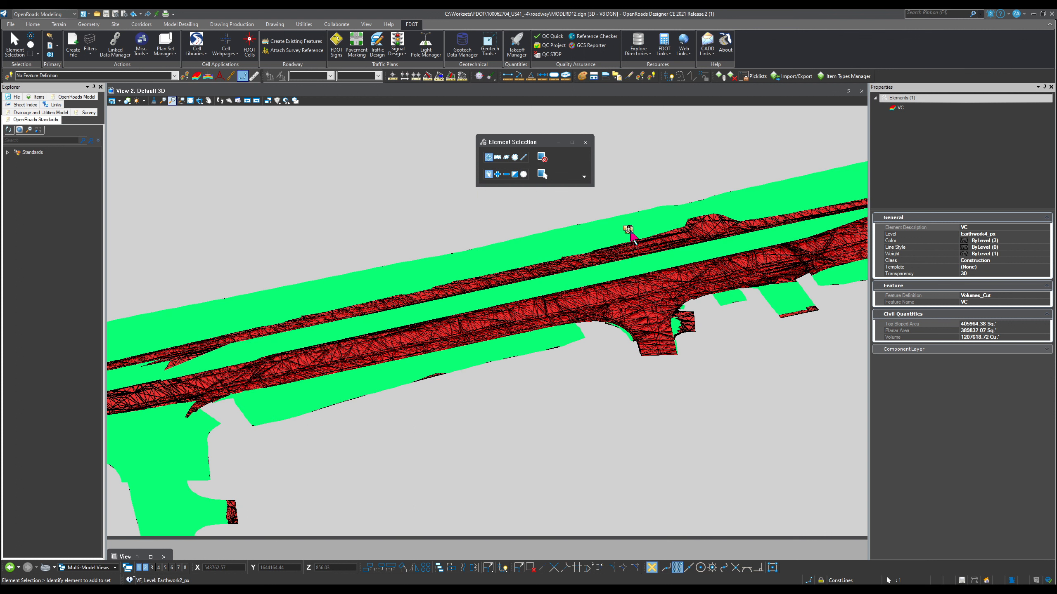
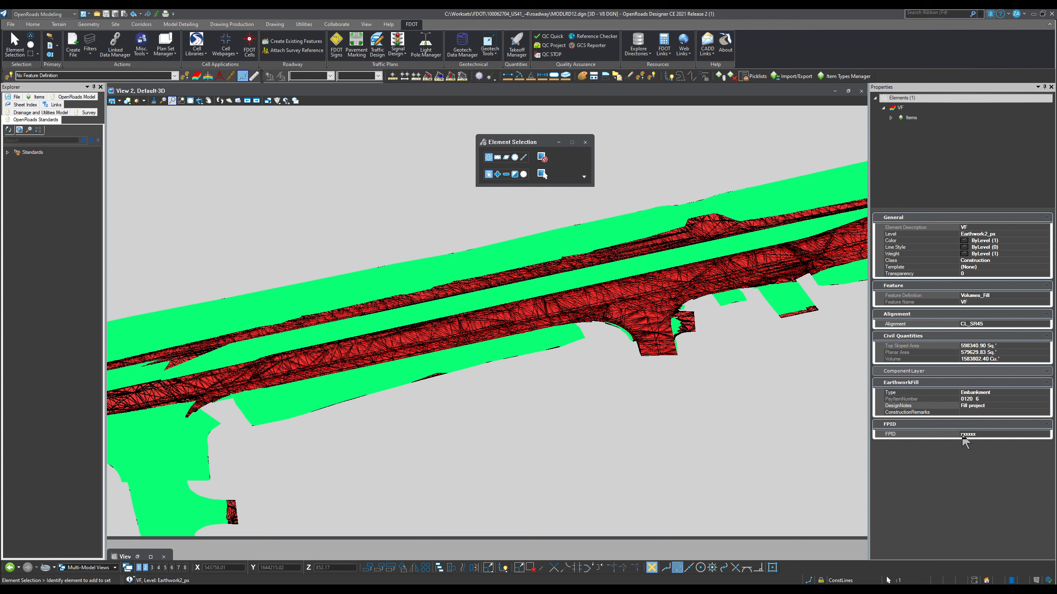
{"action": "left_click", "coordinate": [687, 411]}
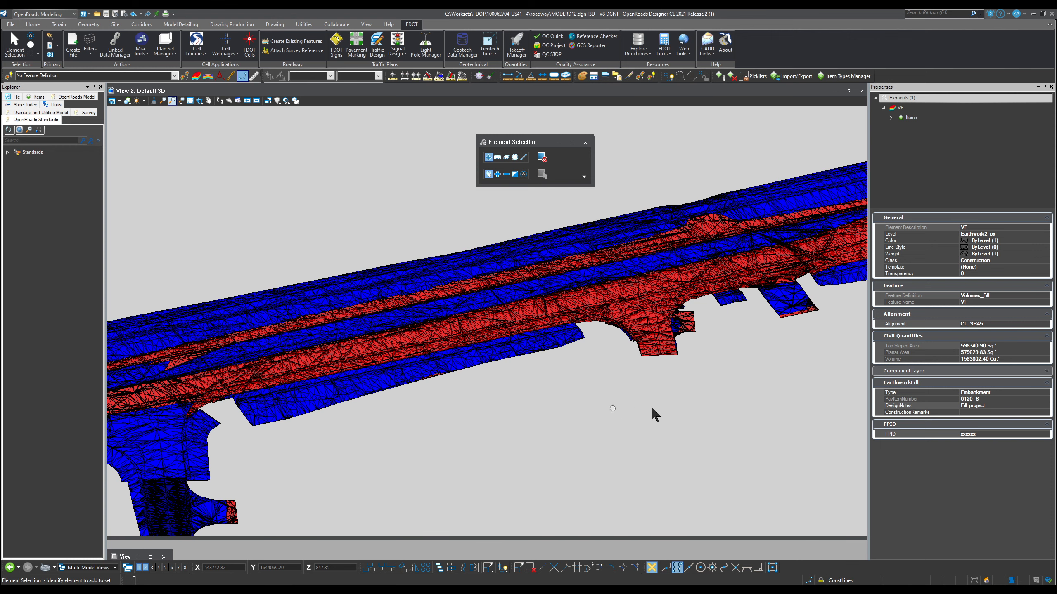
Compute the Summary of Earthwork in Quantity Takeoff Manager without external references and with the output file set to open.
{"action": "left_click", "coordinate": [527, 46]}
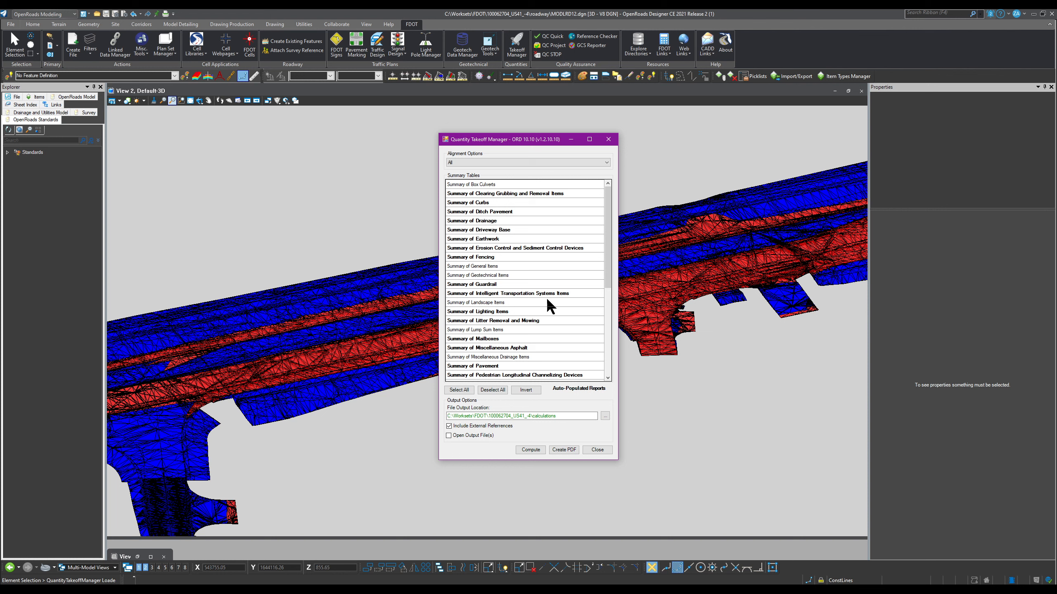
{"action": "left_click", "coordinate": [484, 239]}
{"action": "left_click", "coordinate": [473, 435]}
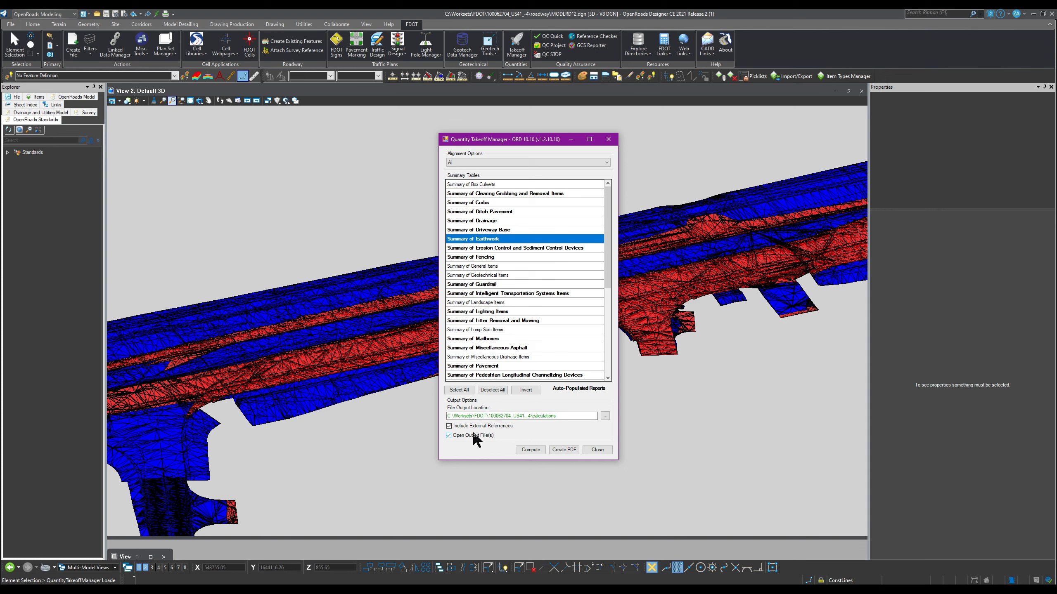
{"action": "left_click", "coordinate": [475, 425]}
{"action": "left_click", "coordinate": [530, 449]}
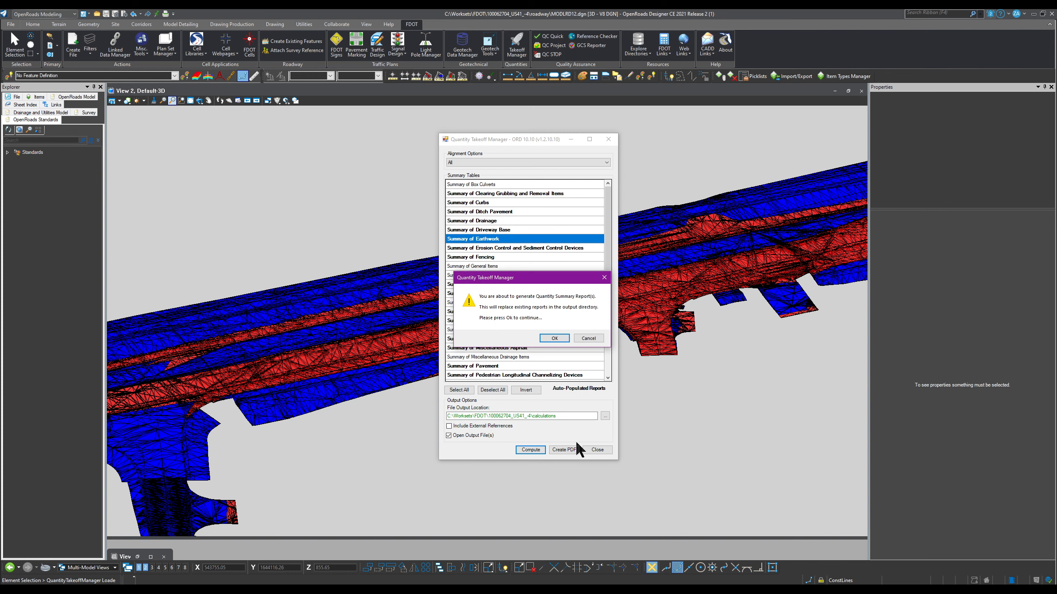
{"action": "left_click", "coordinate": [554, 338]}
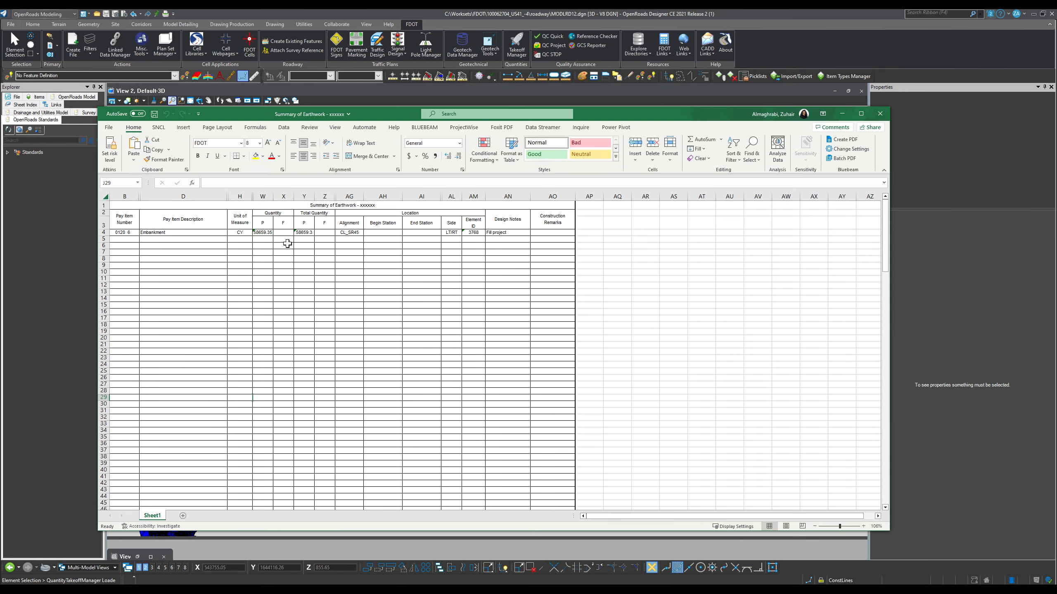
Close the Summary of Earthwork workbook without saving and close Quantity Takeoff Manager.
{"action": "left_click", "coordinate": [880, 114]}
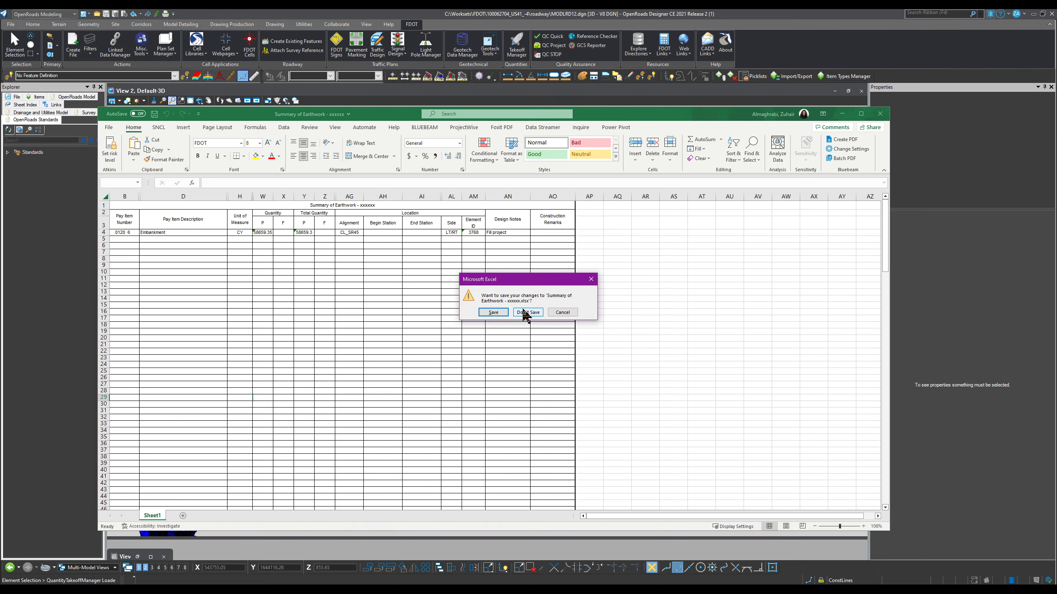
{"action": "left_click", "coordinate": [525, 311]}
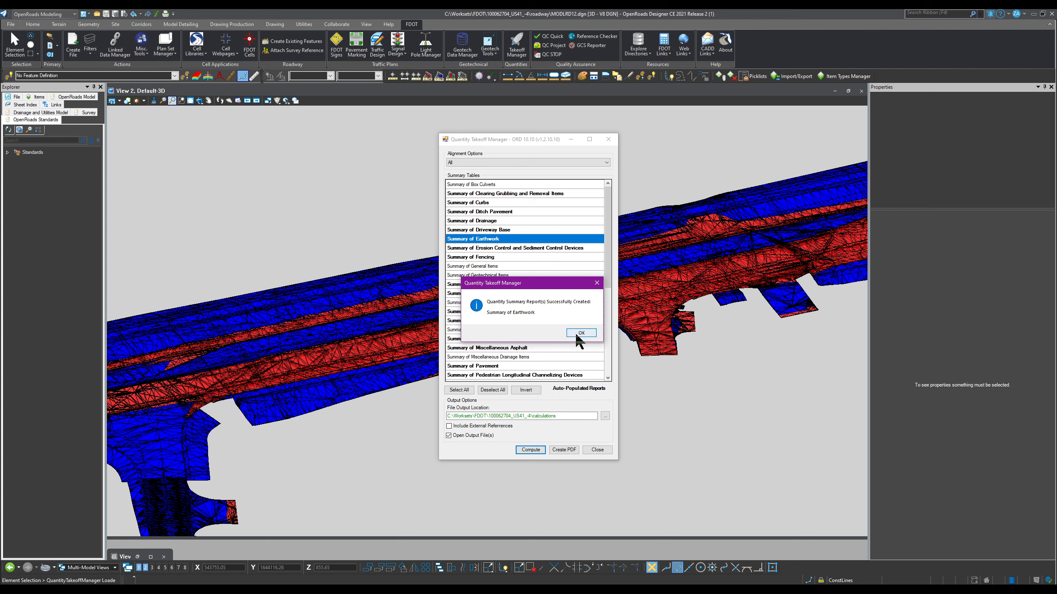
{"action": "left_click", "coordinate": [575, 330]}
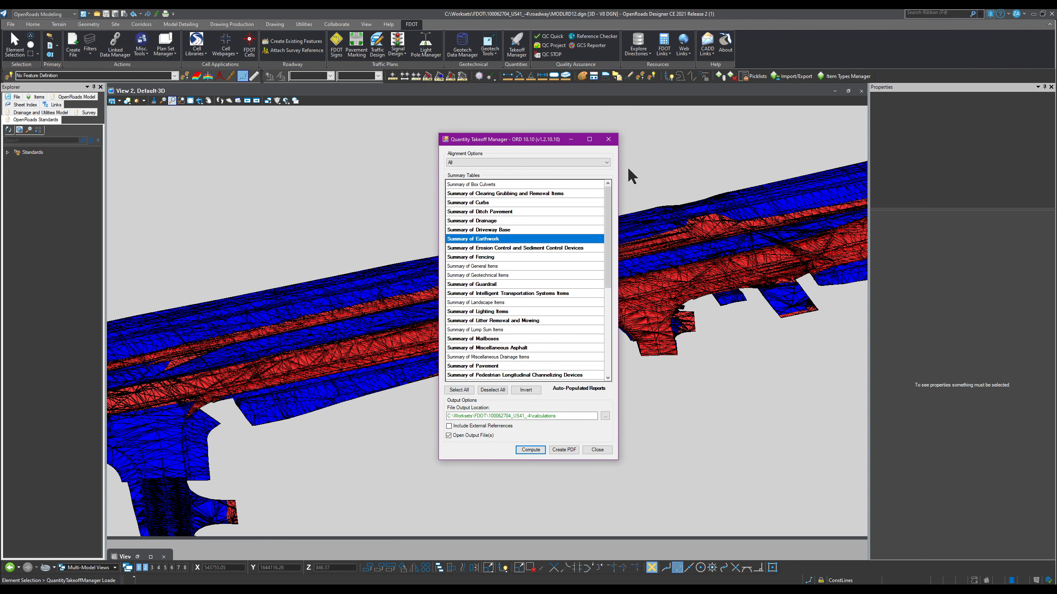
{"action": "left_click", "coordinate": [608, 139]}
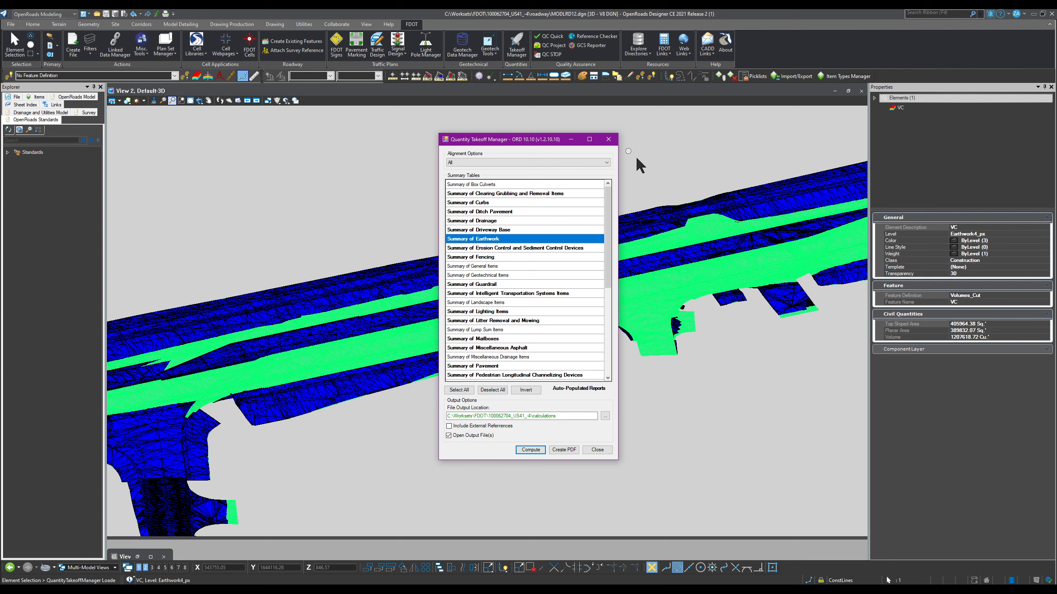
{"action": "left_click", "coordinate": [609, 140]}
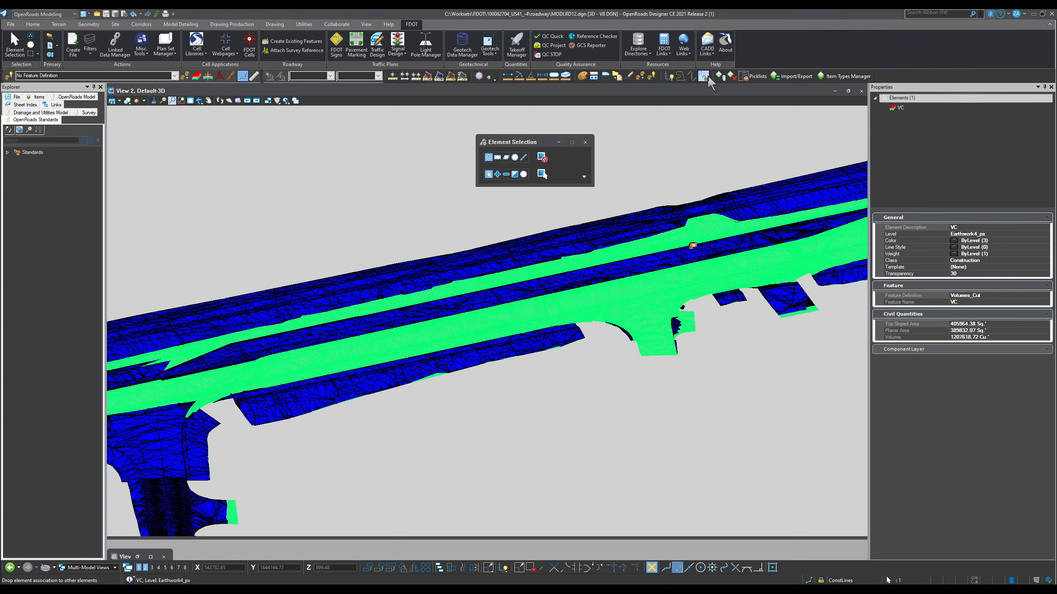
Attach the FDOTProject Alignment and FPID items and the RoadwayQuantities EarthworkCut item to the selected cut volume.
{"action": "left_click", "coordinate": [721, 78]}
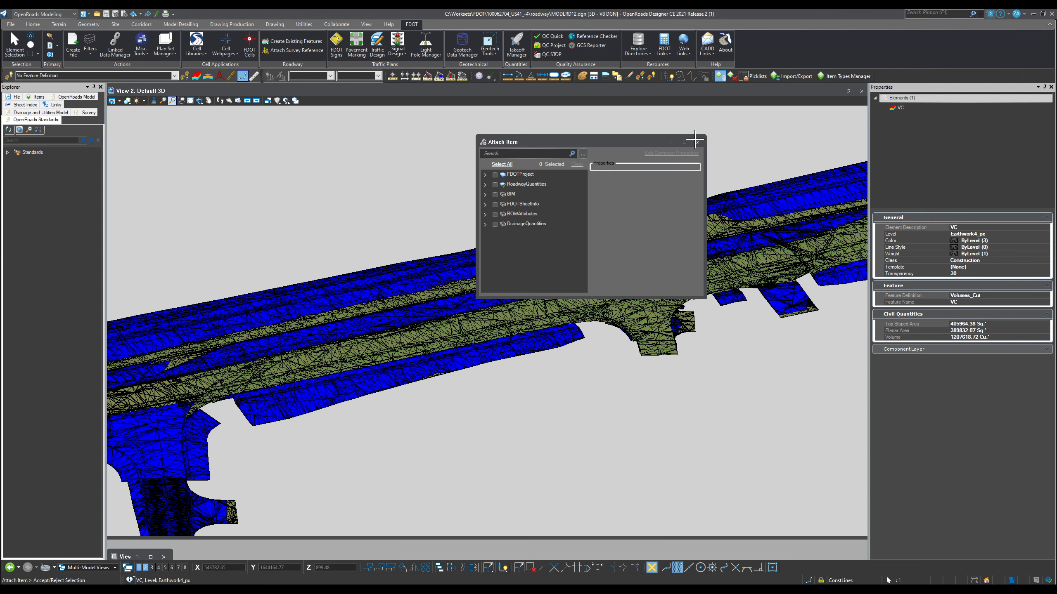
{"action": "left_click_drag", "start_coordinate": [638, 142], "coordinate": [472, 133]}
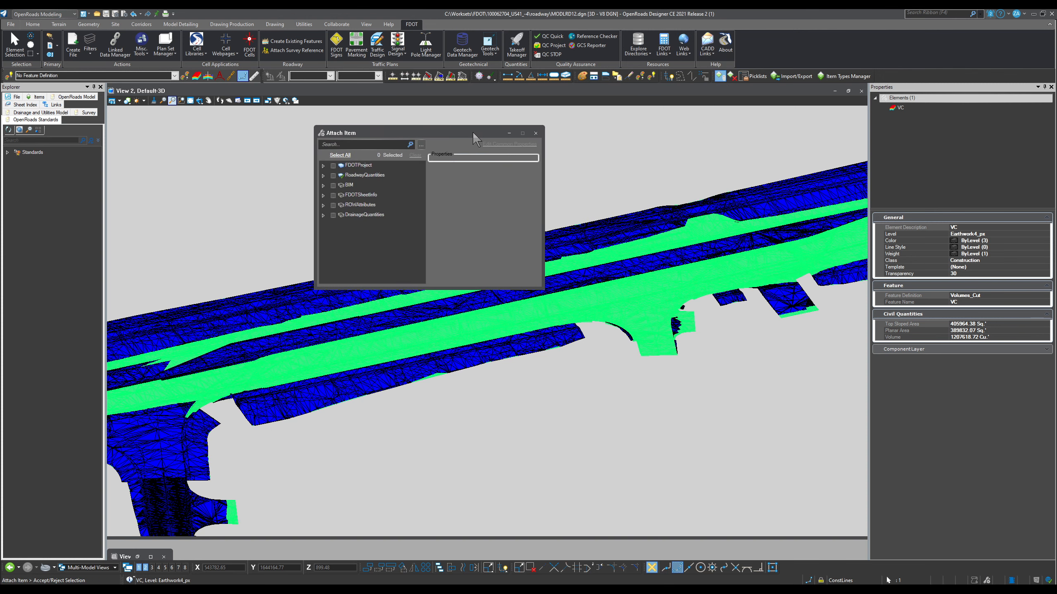
{"action": "left_click", "coordinate": [332, 166]}
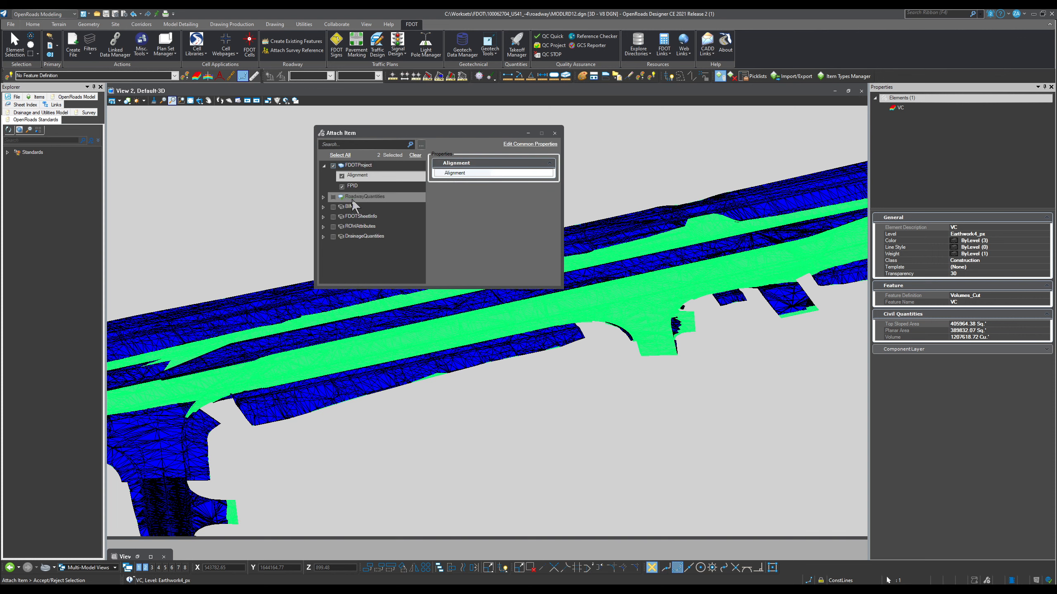
{"action": "left_click", "coordinate": [323, 197]}
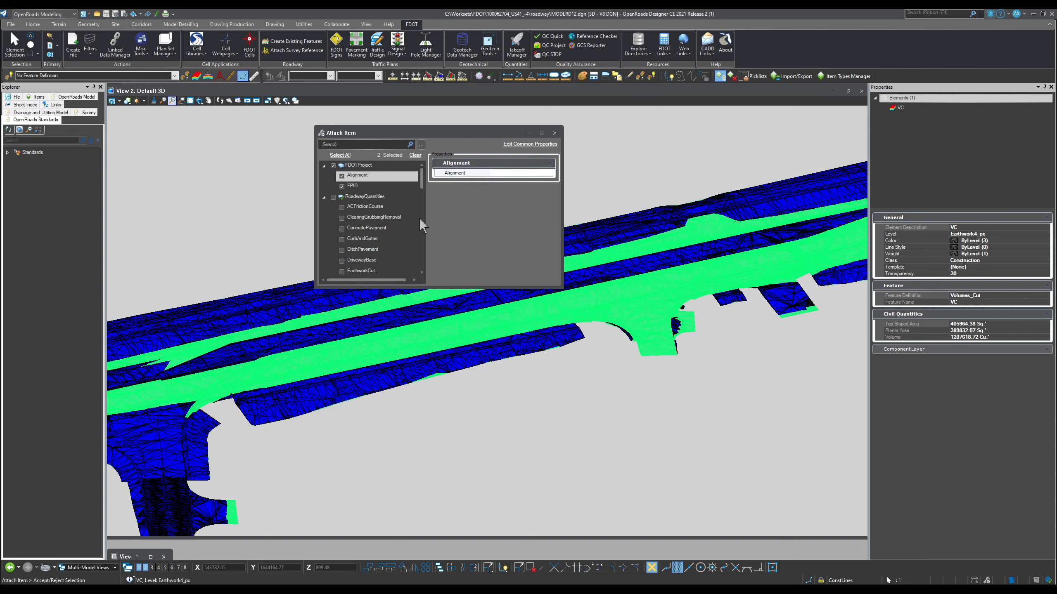
{"action": "scroll", "coordinate": [380, 243], "scroll_direction": "down", "scroll_amount": 2}
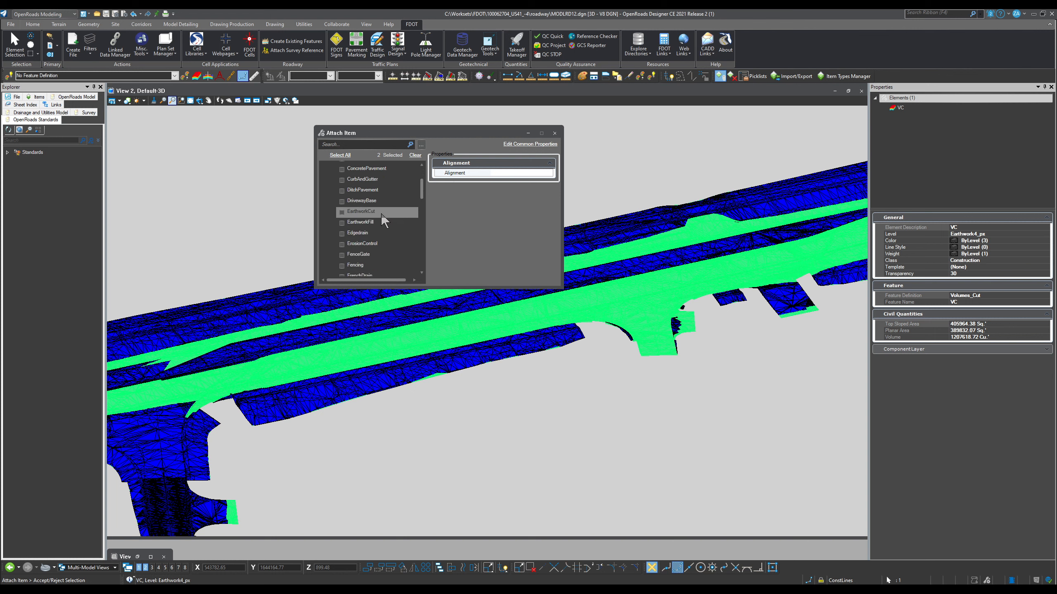
{"action": "left_click", "coordinate": [348, 213]}
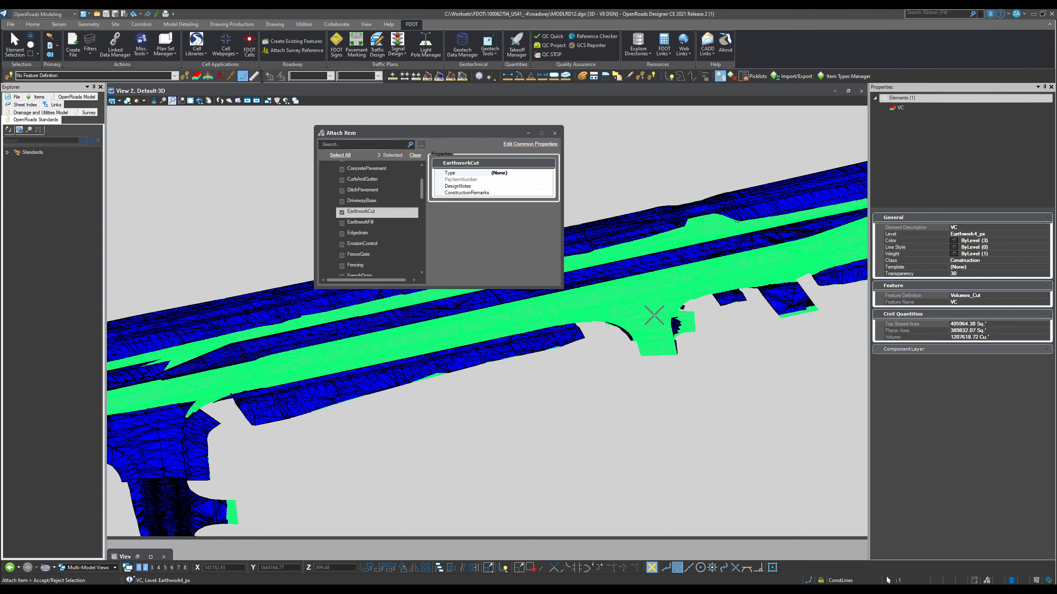
{"action": "left_click", "coordinate": [685, 293]}
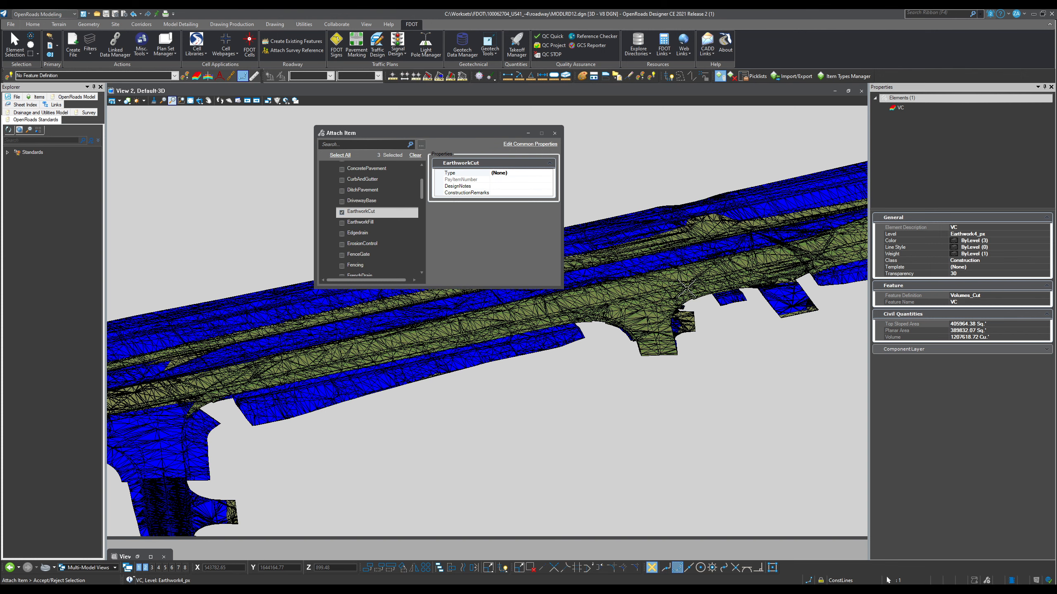
{"action": "left_click", "coordinate": [687, 289]}
{"action": "left_click", "coordinate": [687, 289]}
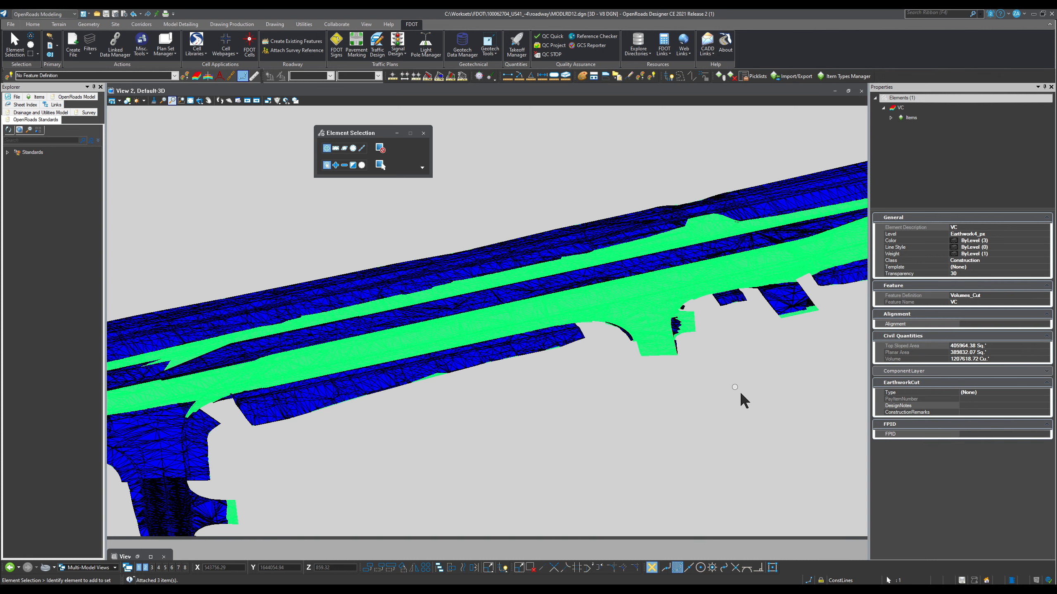
Set the cut volume's FPID to xxxxxx and its alignment to CL_SR45.
{"action": "left_click", "coordinate": [1000, 434]}
{"action": "left_click", "coordinate": [1045, 434]}
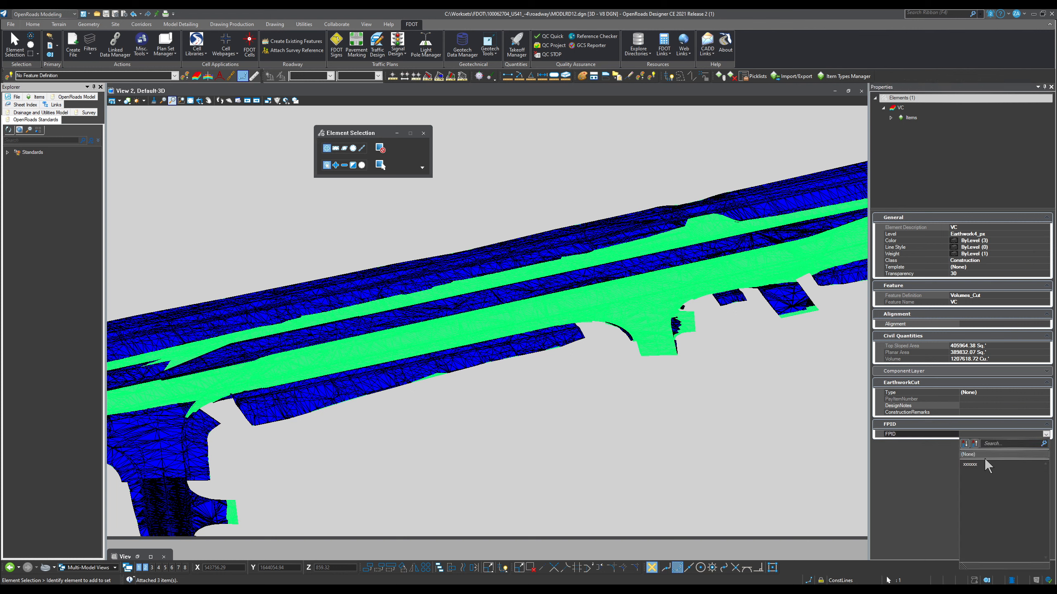
{"action": "left_click", "coordinate": [985, 460]}
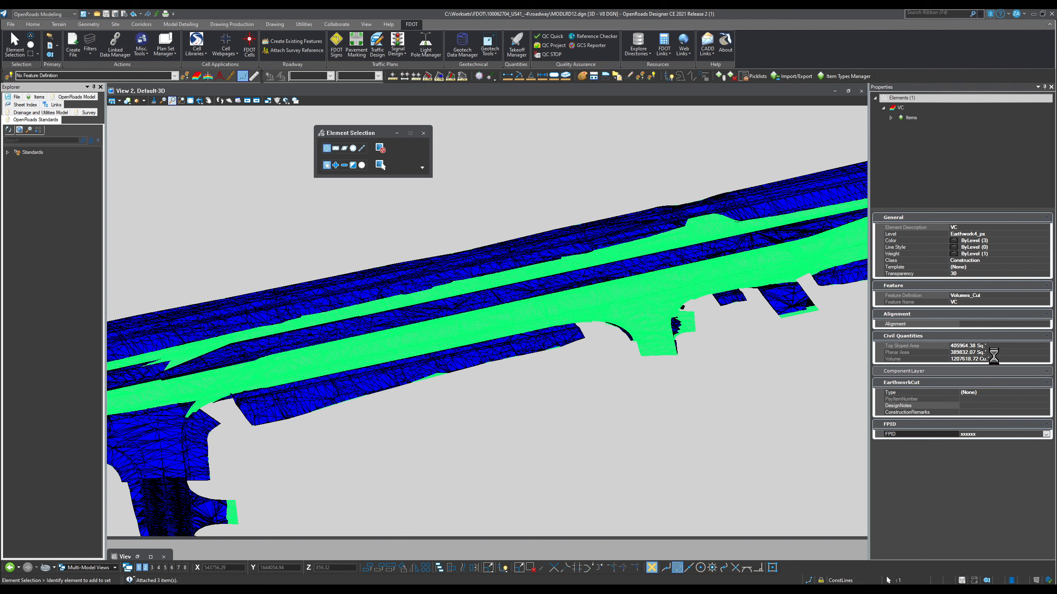
{"action": "left_click", "coordinate": [1002, 325]}
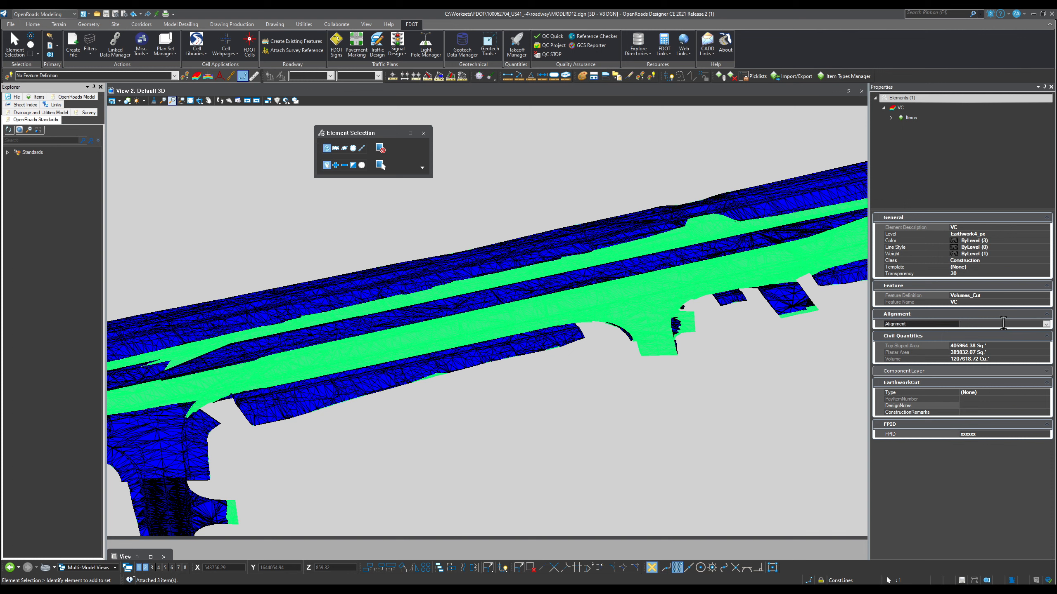
{"action": "left_click", "coordinate": [1046, 324]}
{"action": "left_click", "coordinate": [980, 356]}
Set the cut volume's EarthworkCut type to Regular Excavation (3-R Projects ONLY) and clear the selection.
{"action": "left_click", "coordinate": [1017, 392]}
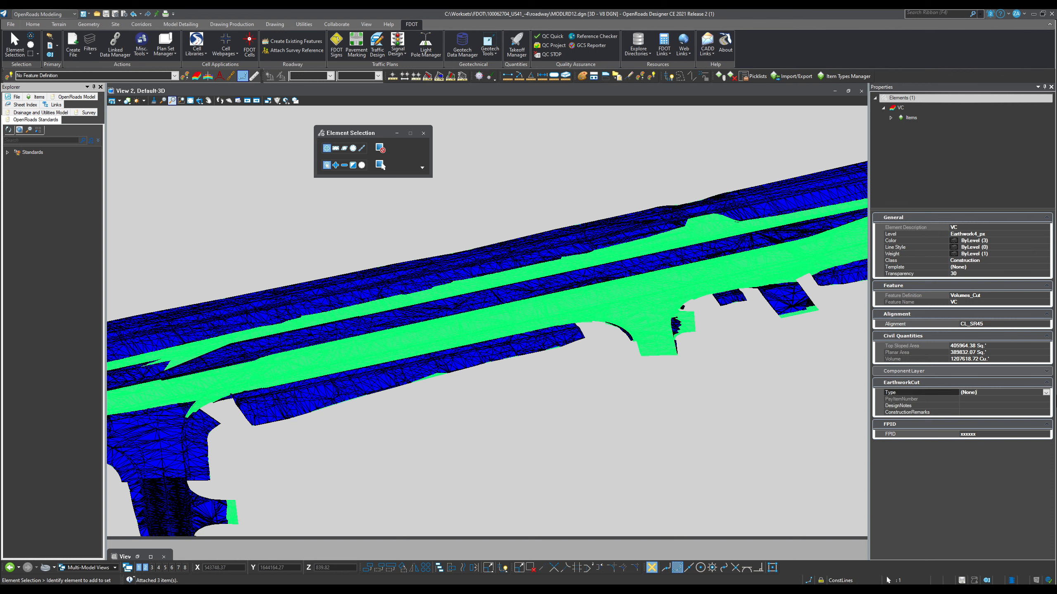
{"action": "left_click", "coordinate": [1045, 392]}
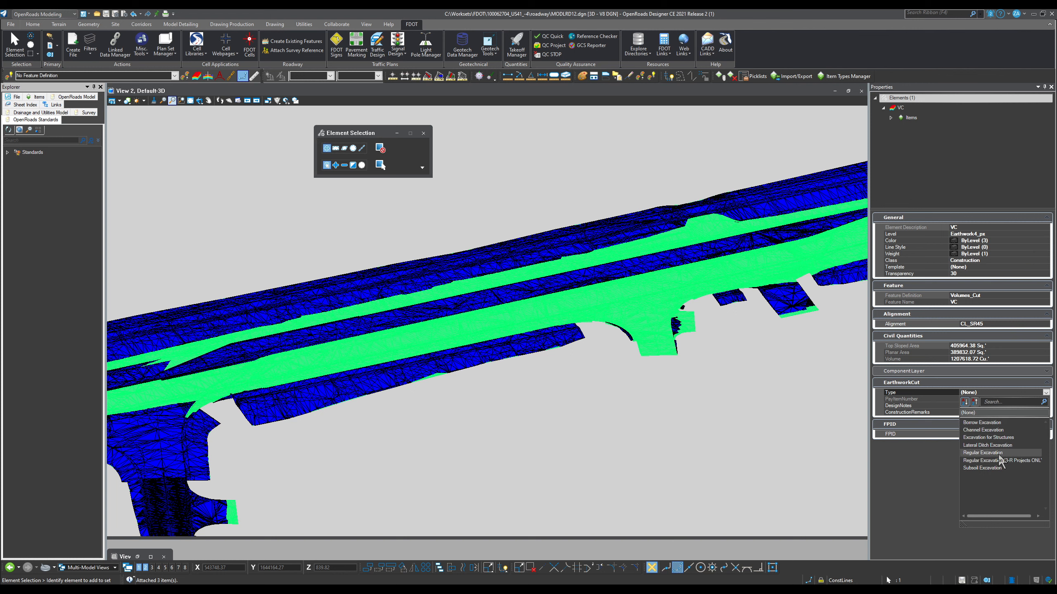
{"action": "left_click", "coordinate": [971, 459]}
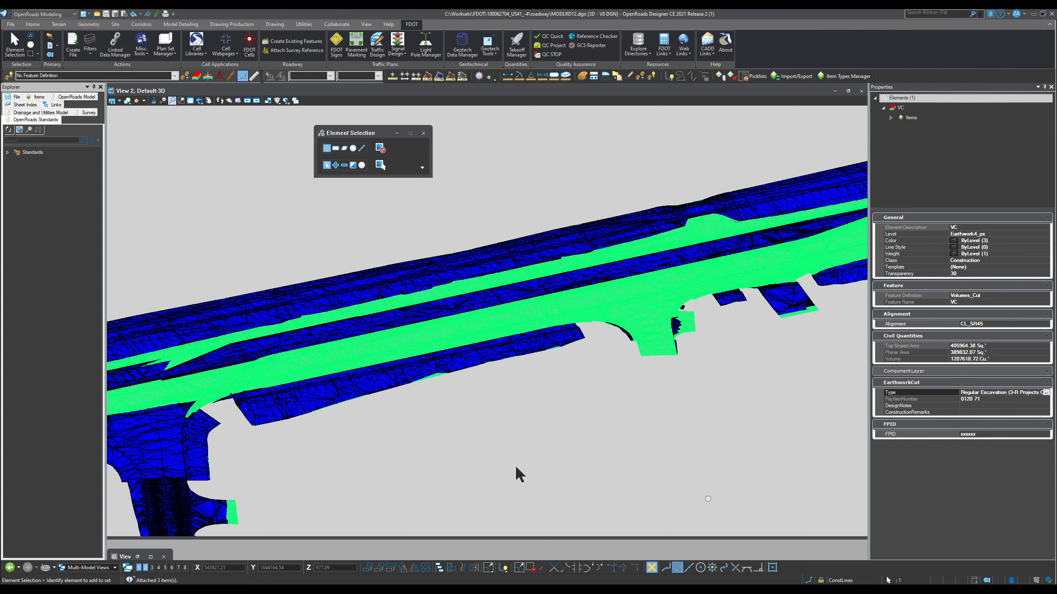
{"action": "left_click", "coordinate": [532, 407]}
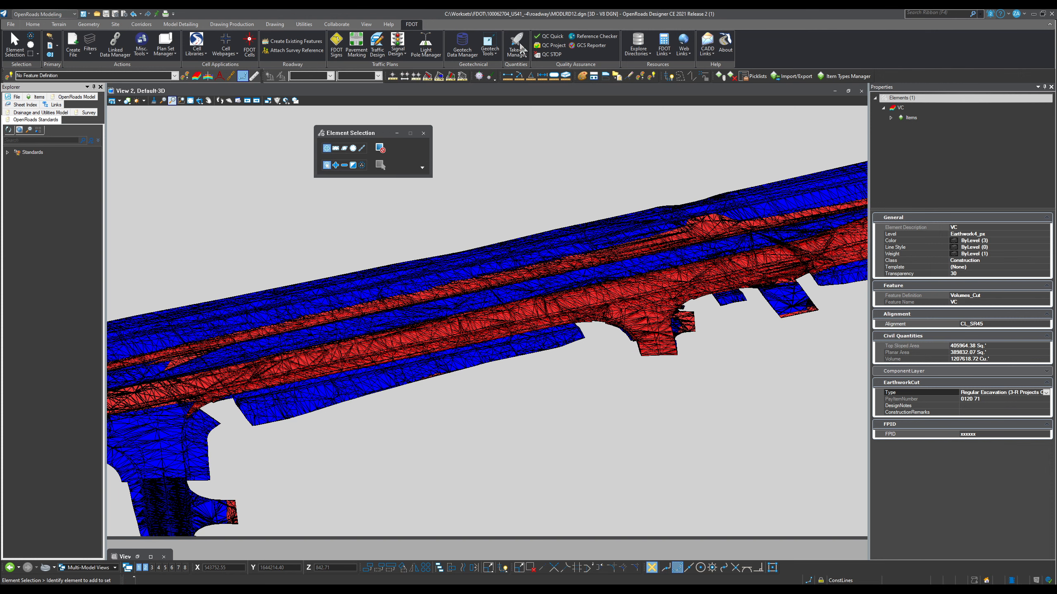
Try to compute the Summary of Earthwork without external references and with the output file set to open, and close Quantity Takeoff Manager.
{"action": "left_click", "coordinate": [522, 57]}
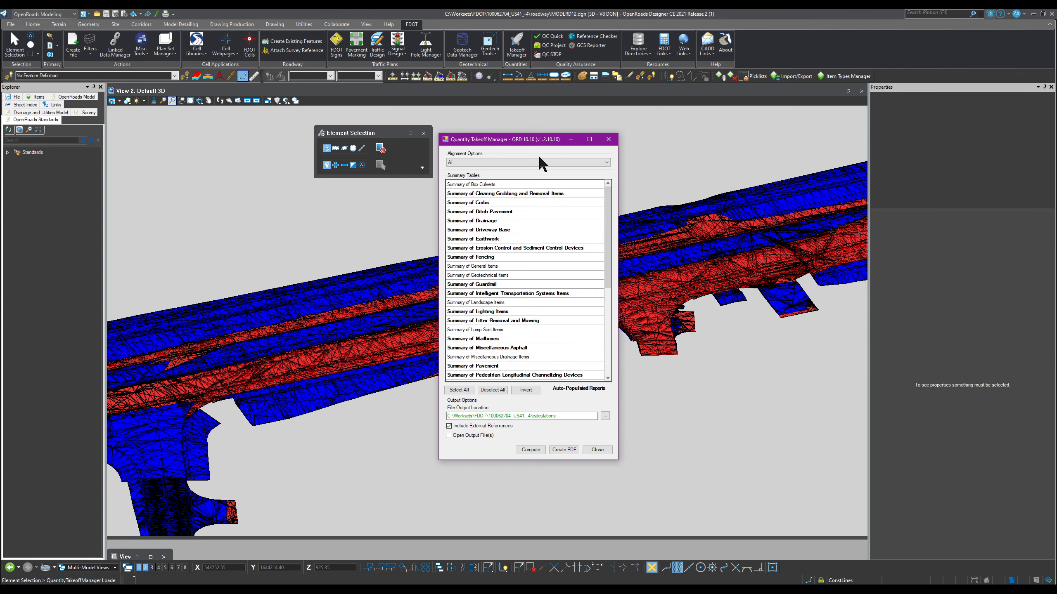
{"action": "left_click", "coordinate": [501, 239]}
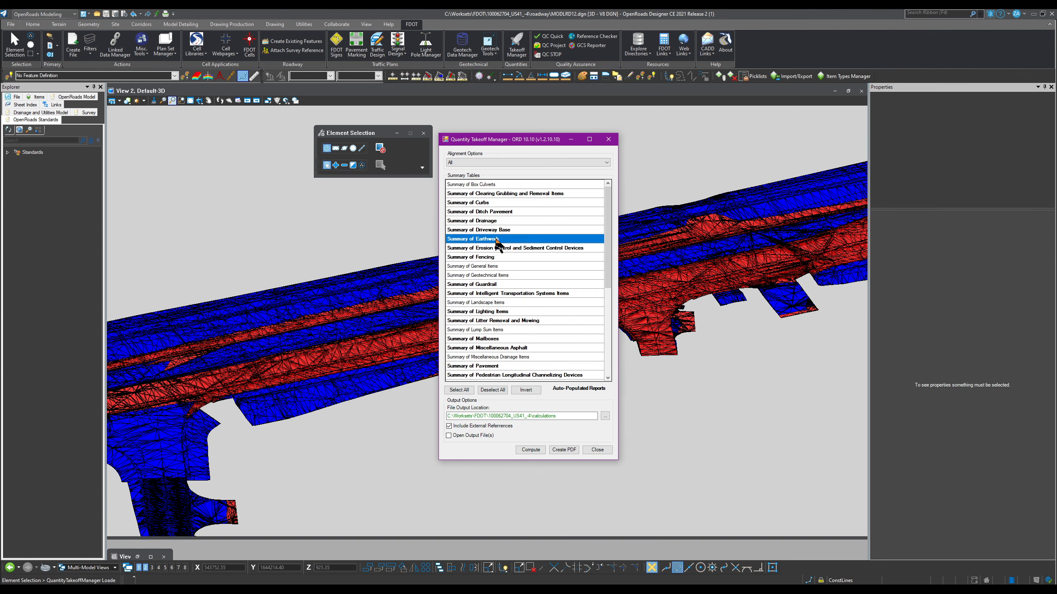
{"action": "left_click", "coordinate": [478, 435]}
{"action": "left_click", "coordinate": [480, 426]}
{"action": "left_click", "coordinate": [535, 451]}
{"action": "left_click", "coordinate": [550, 338]}
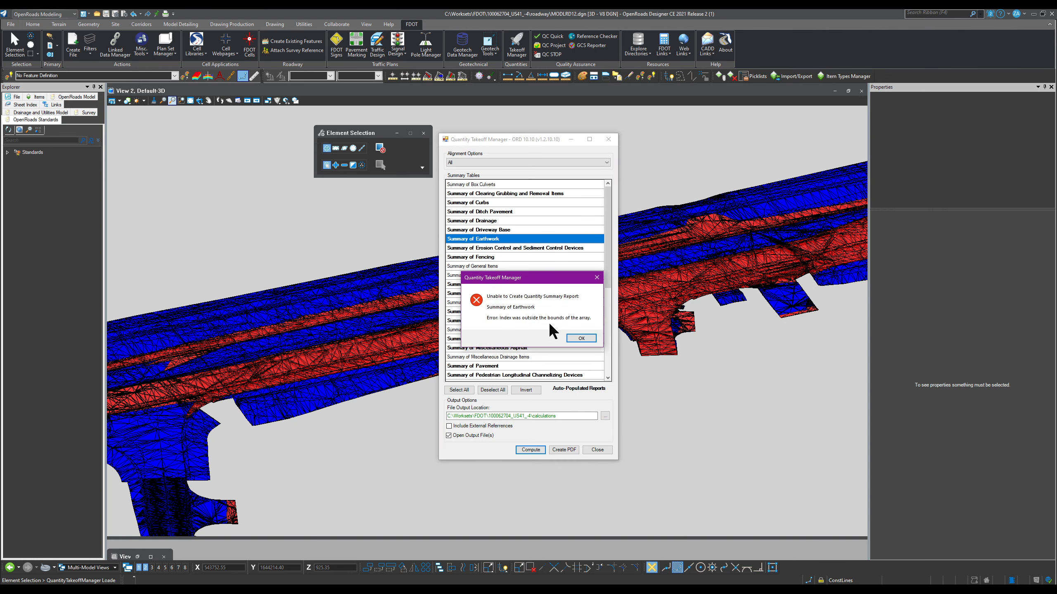
{"action": "left_click", "coordinate": [581, 338]}
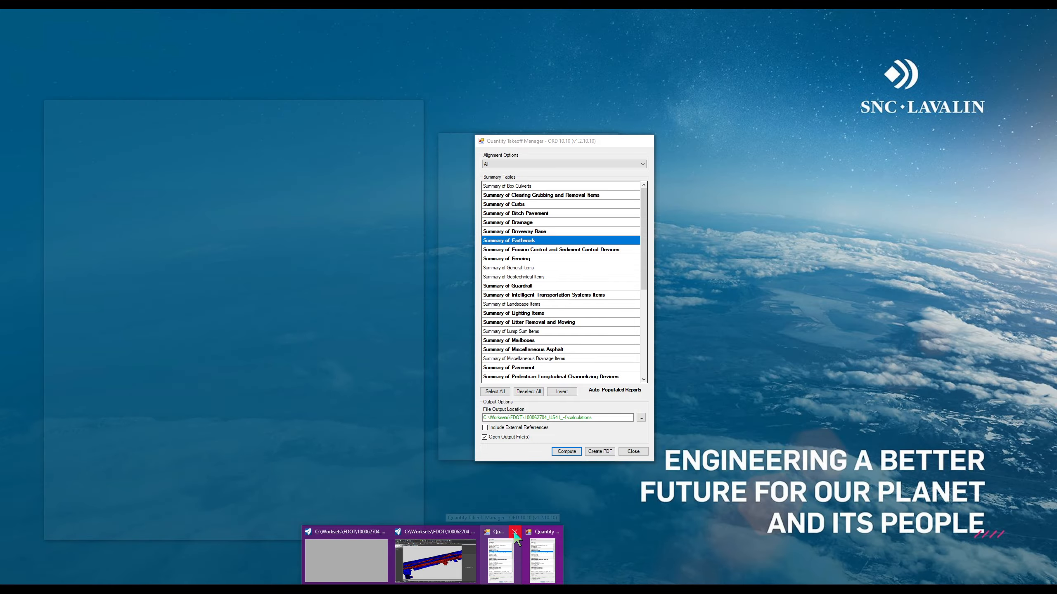
{"action": "left_click", "coordinate": [514, 534]}
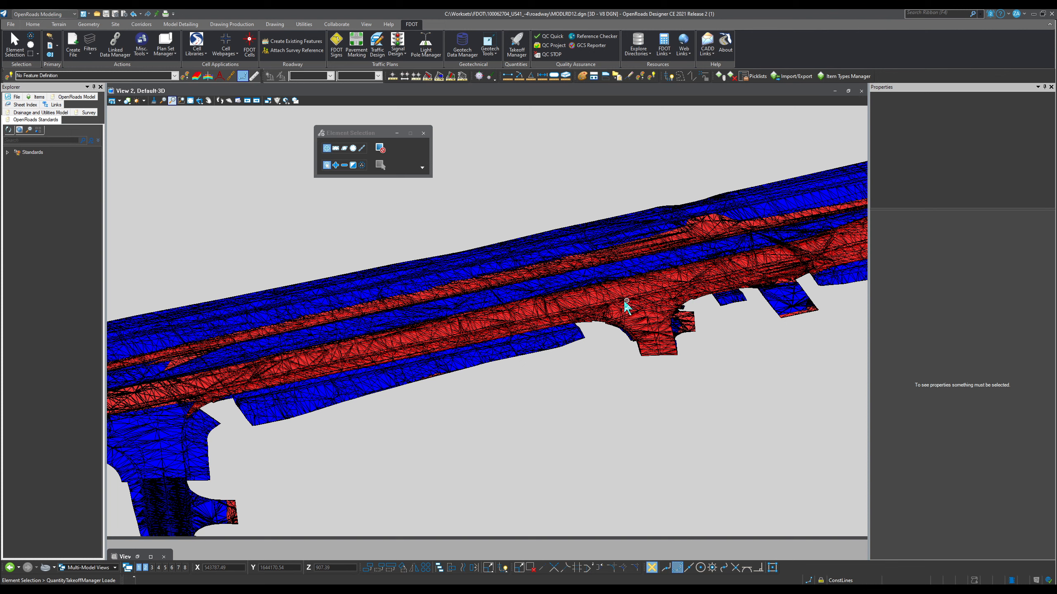
Reselect the cut volume, set its EarthworkCut type to Regular Excavation (3-R Projects ONLY), and deselect it.
{"action": "left_click", "coordinate": [676, 355]}
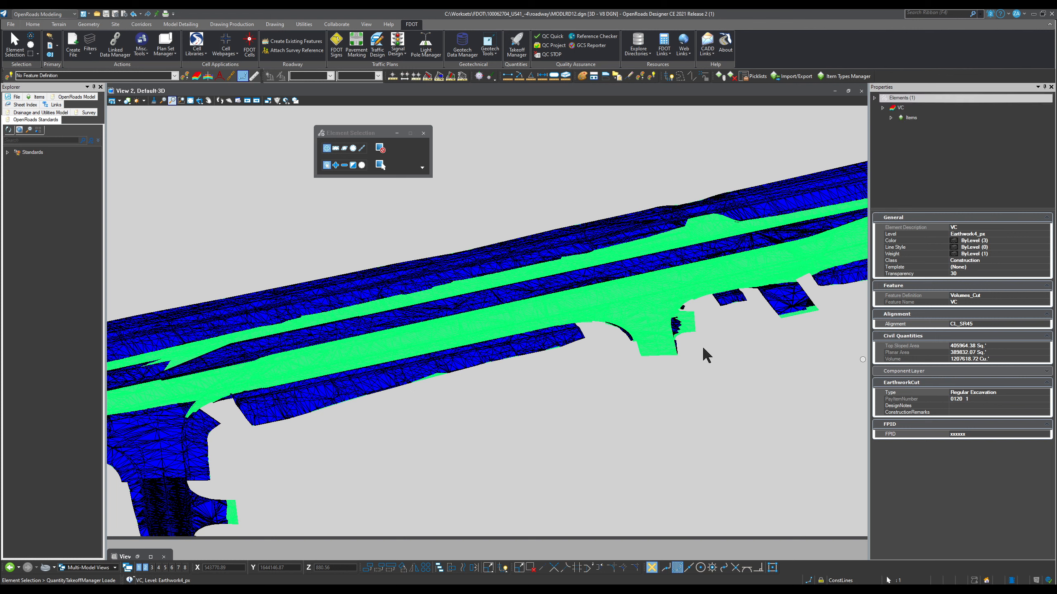
{"action": "left_click", "coordinate": [1005, 392]}
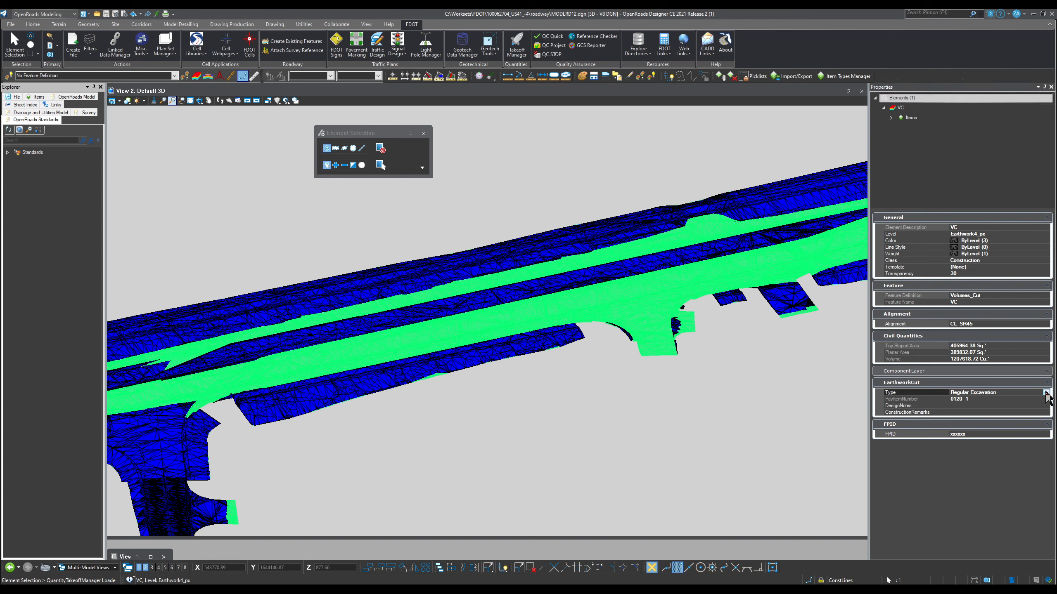
{"action": "left_click", "coordinate": [1046, 392]}
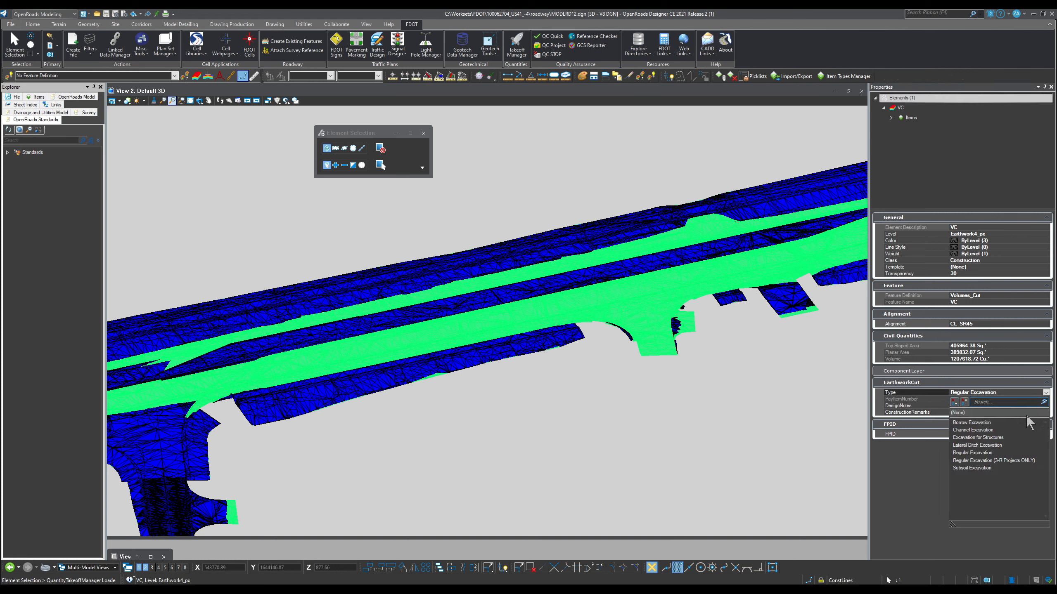
{"action": "left_click", "coordinate": [1000, 461]}
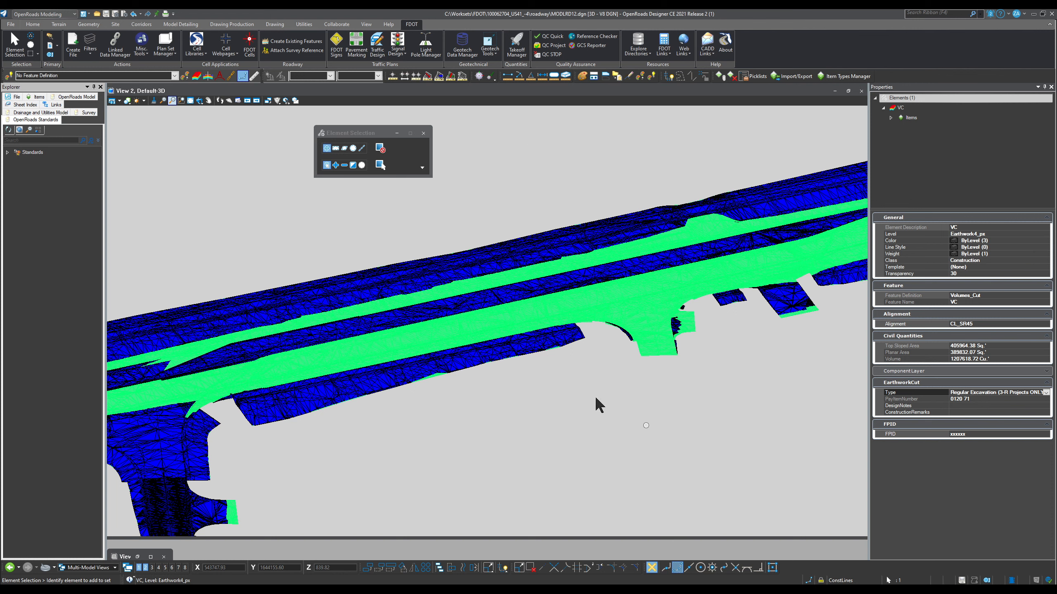
{"action": "left_click", "coordinate": [607, 379]}
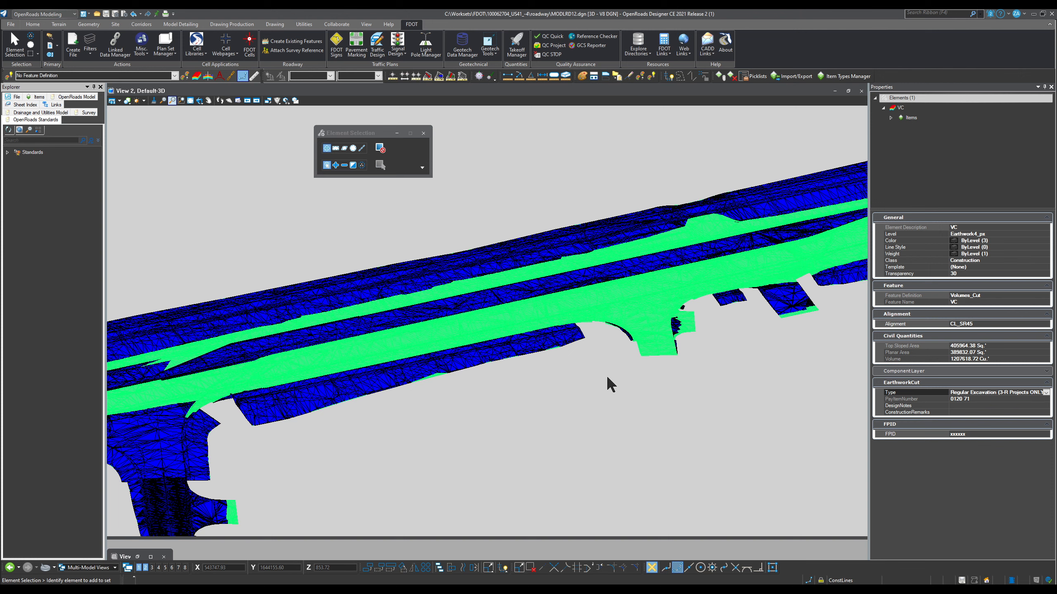
Retry computing the Summary of Earthwork with external references excluded and output file opening enabled, and close Quantity Takeoff Manager.
{"action": "left_click", "coordinate": [518, 49]}
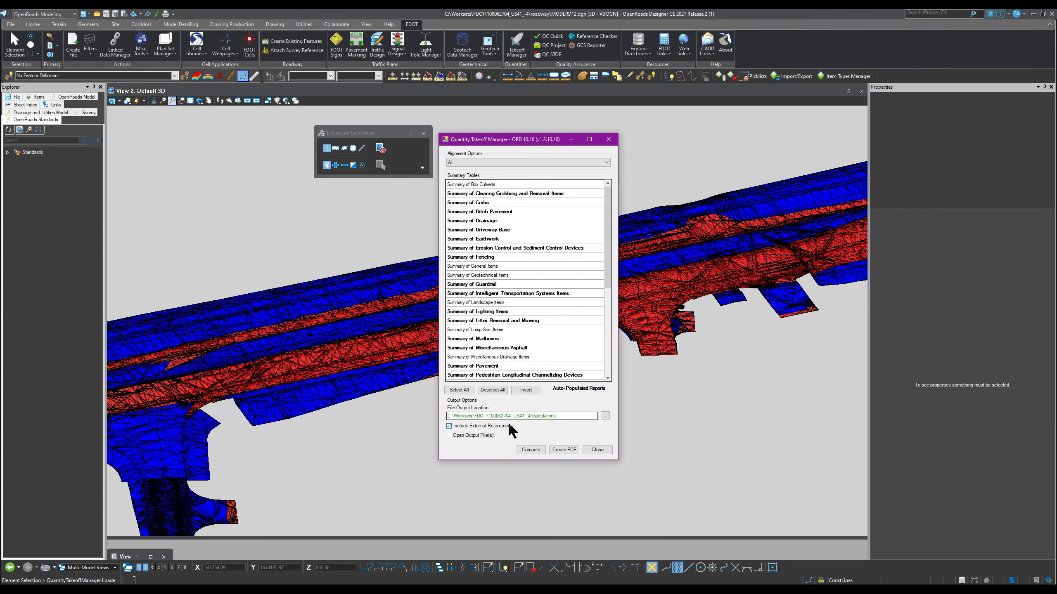
{"action": "left_click", "coordinate": [472, 425]}
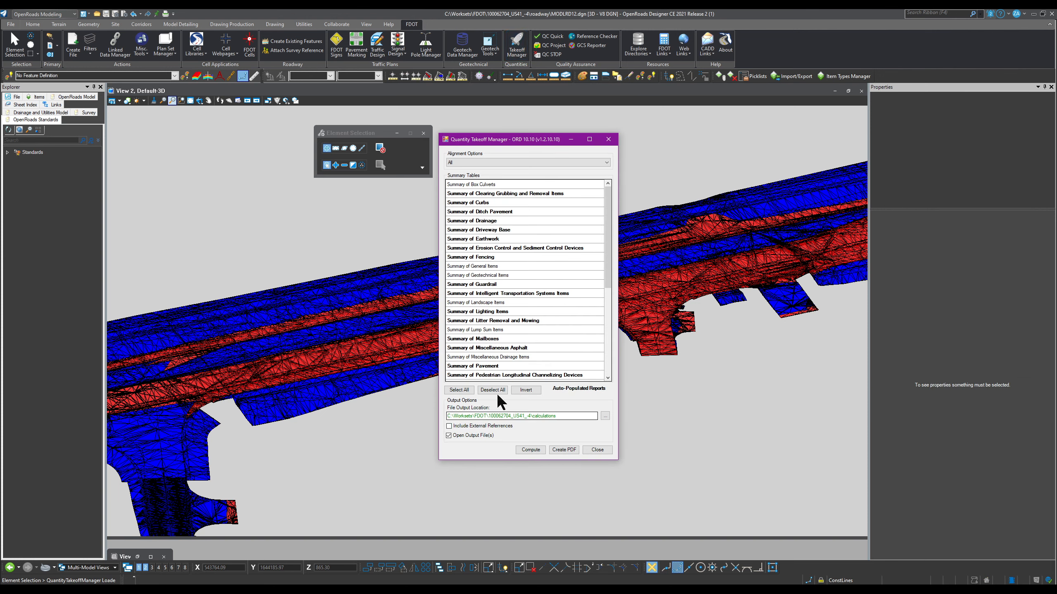
{"action": "left_click", "coordinate": [498, 239]}
{"action": "left_click", "coordinate": [532, 452]}
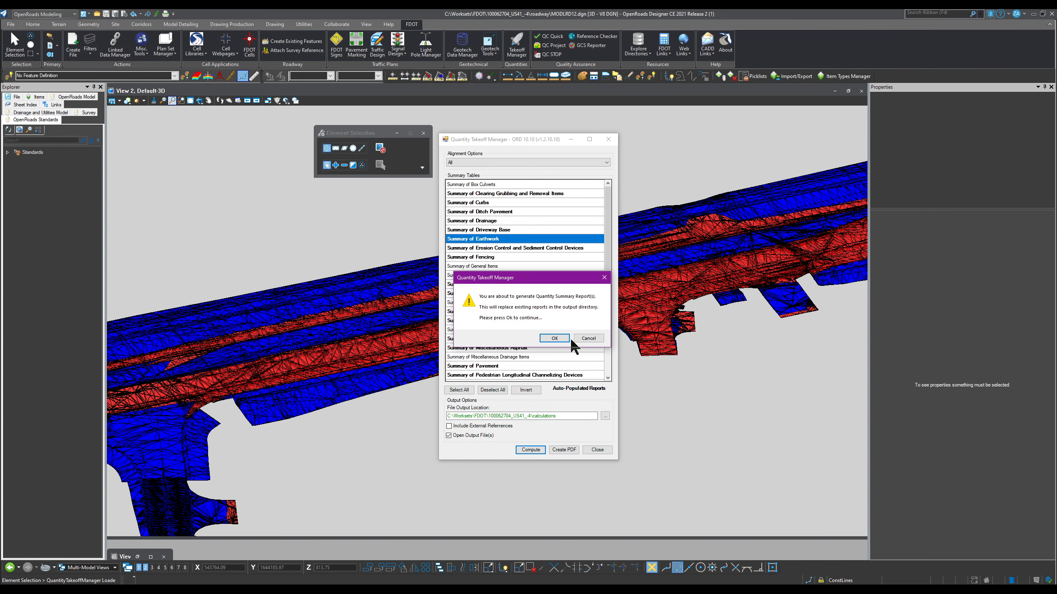
{"action": "left_click", "coordinate": [555, 338]}
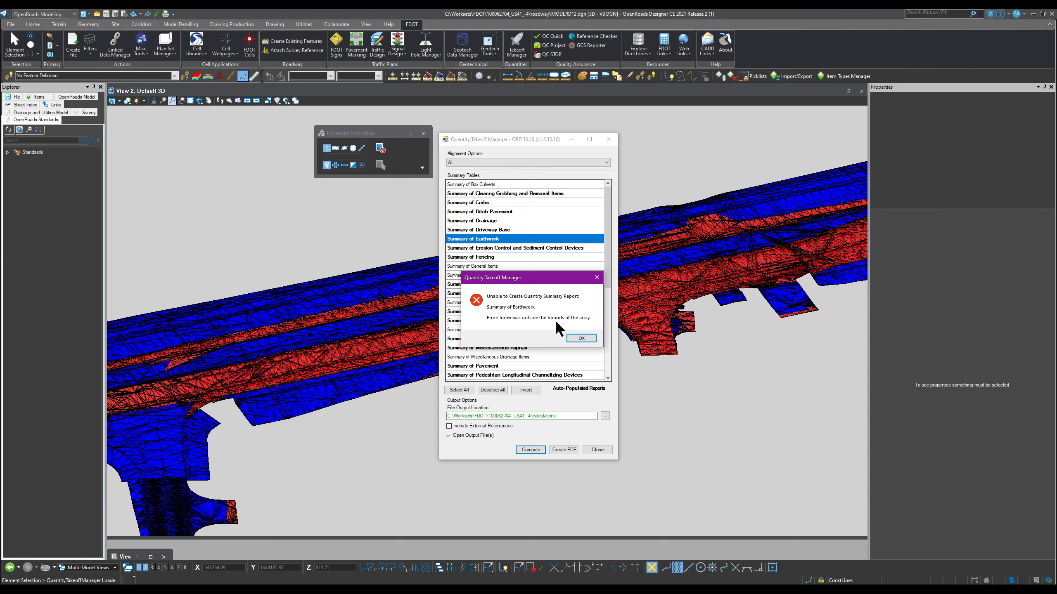
{"action": "left_click", "coordinate": [581, 338]}
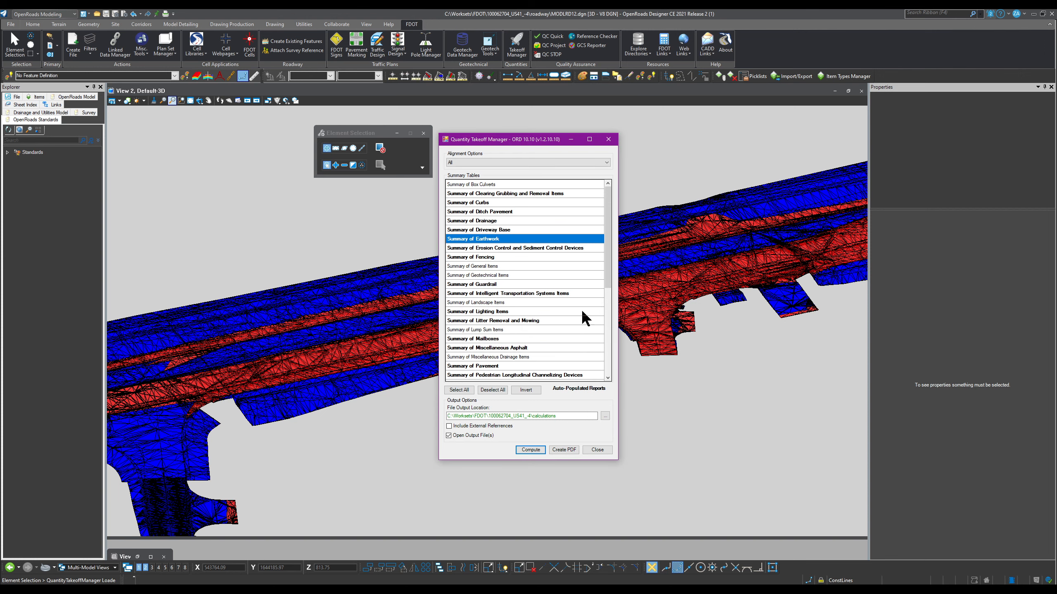
{"action": "left_click", "coordinate": [609, 140]}
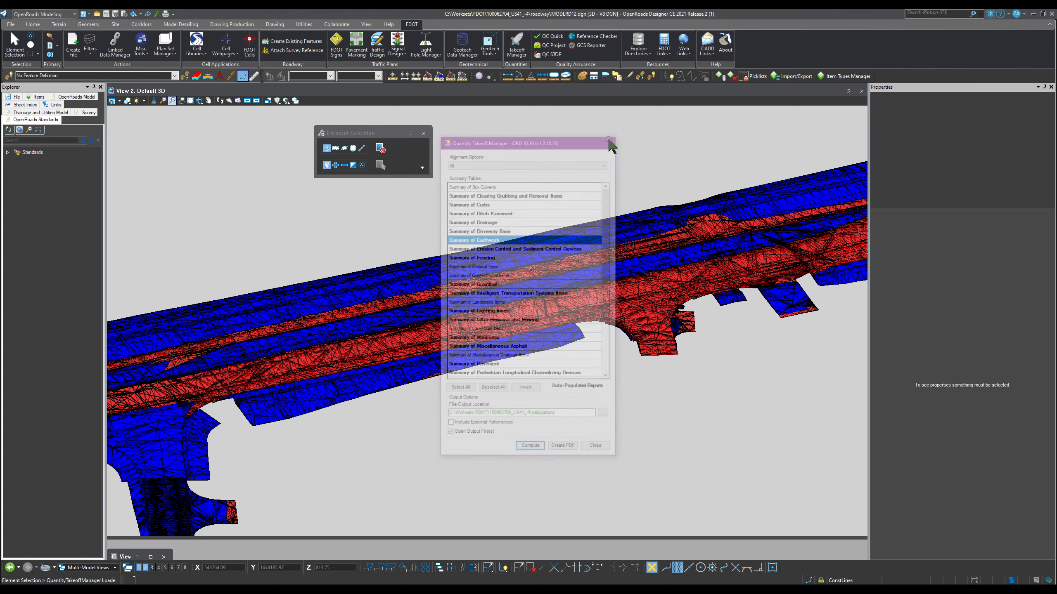
Select the cut volume again, change its EarthworkCut type to Regular Excavation, and clear the selection.
{"action": "left_click", "coordinate": [669, 320]}
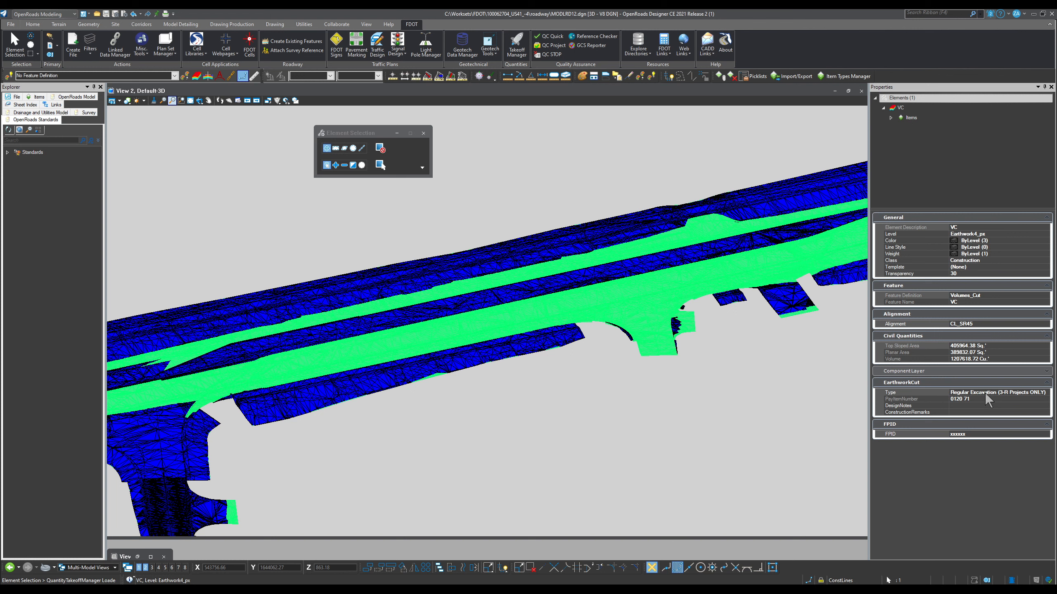
{"action": "left_click", "coordinate": [1046, 393]}
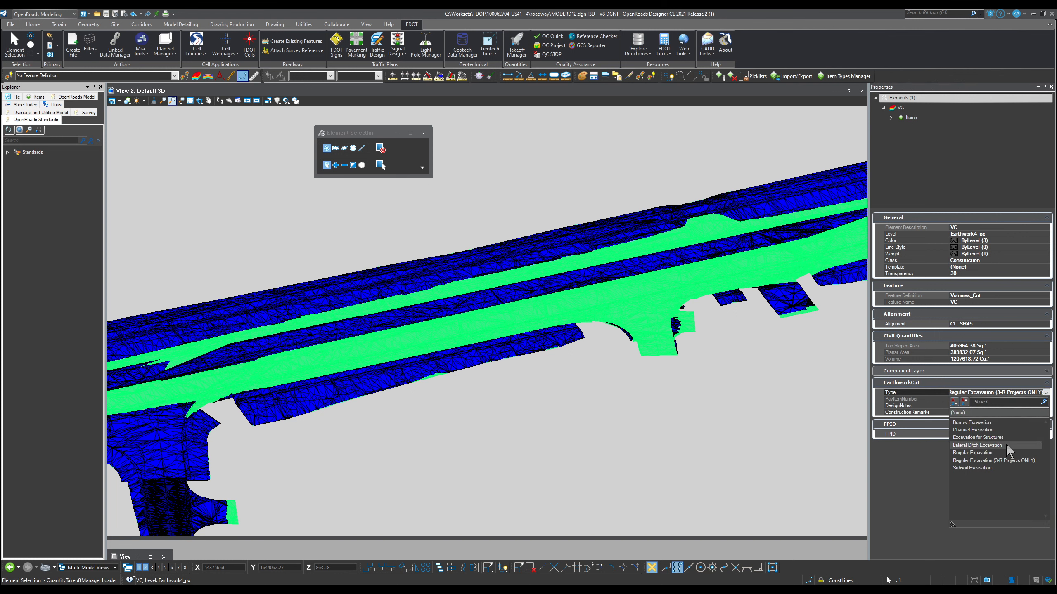
{"action": "left_click", "coordinate": [1000, 459]}
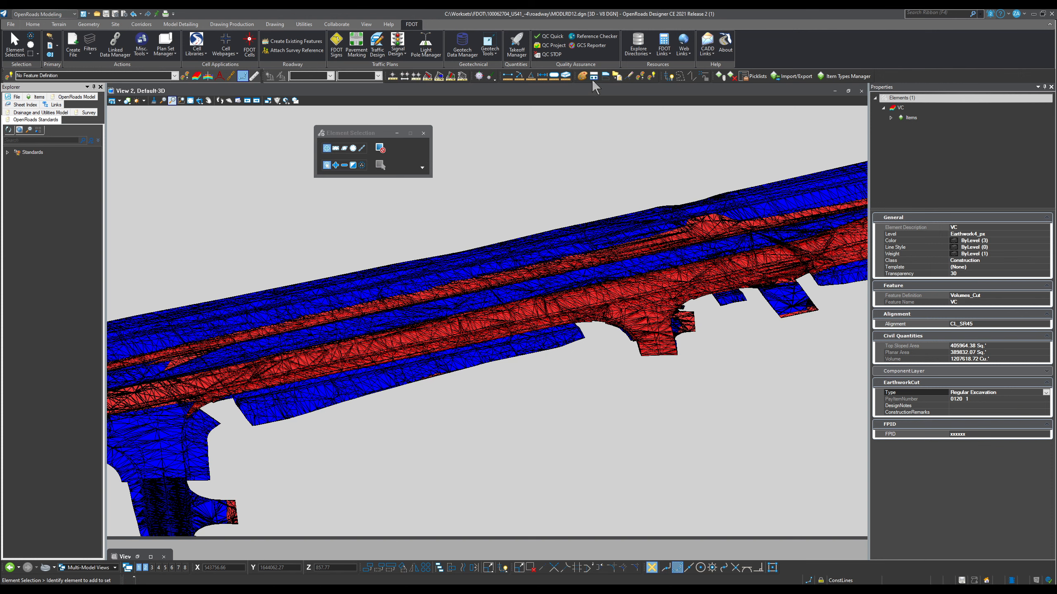
Compute the Summary of Earthwork in Quantity Takeoff Manager with external references excluded and output file opening enabled, accepting replacement of existing reports.
{"action": "left_click", "coordinate": [521, 54]}
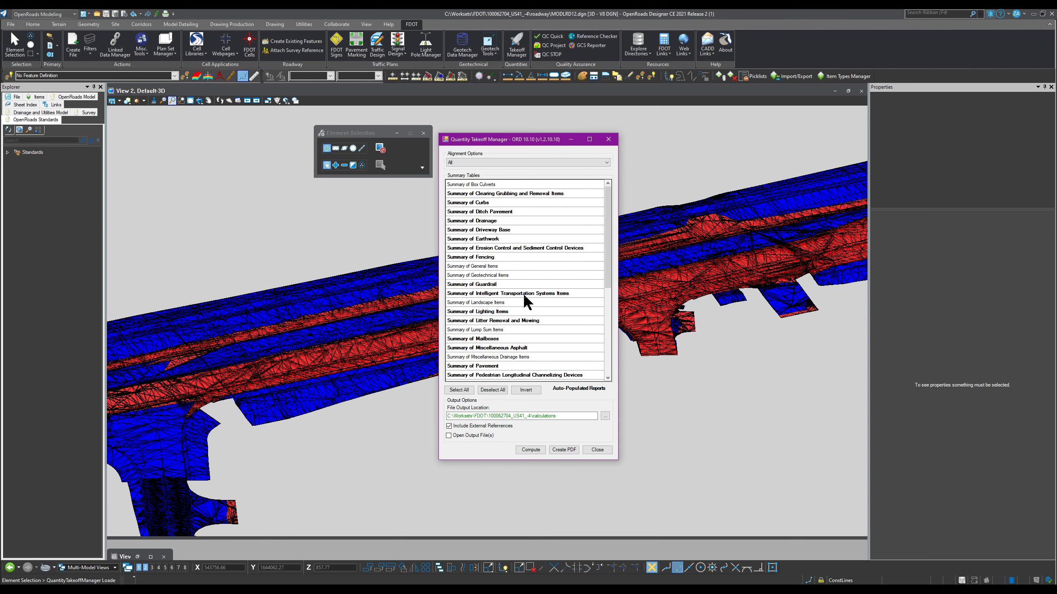
{"action": "left_click", "coordinate": [502, 239]}
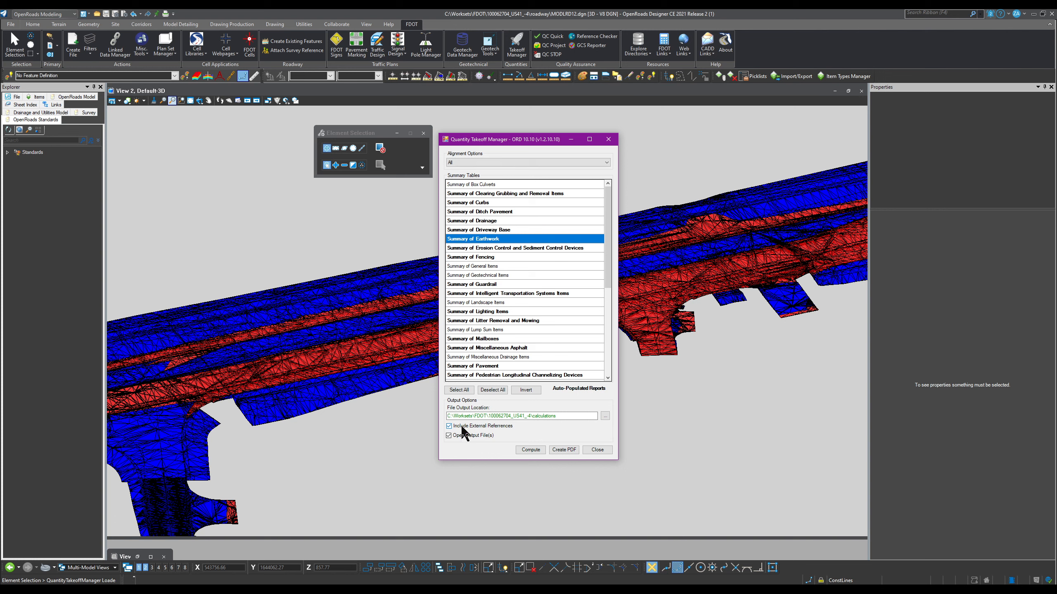
{"action": "left_click", "coordinate": [530, 449]}
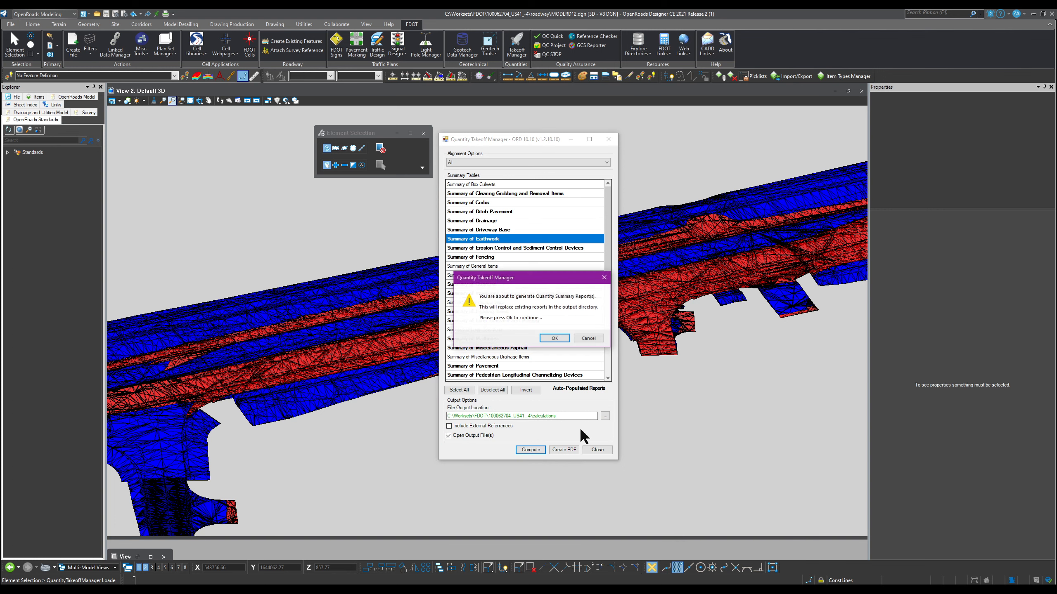
{"action": "left_click", "coordinate": [553, 337]}
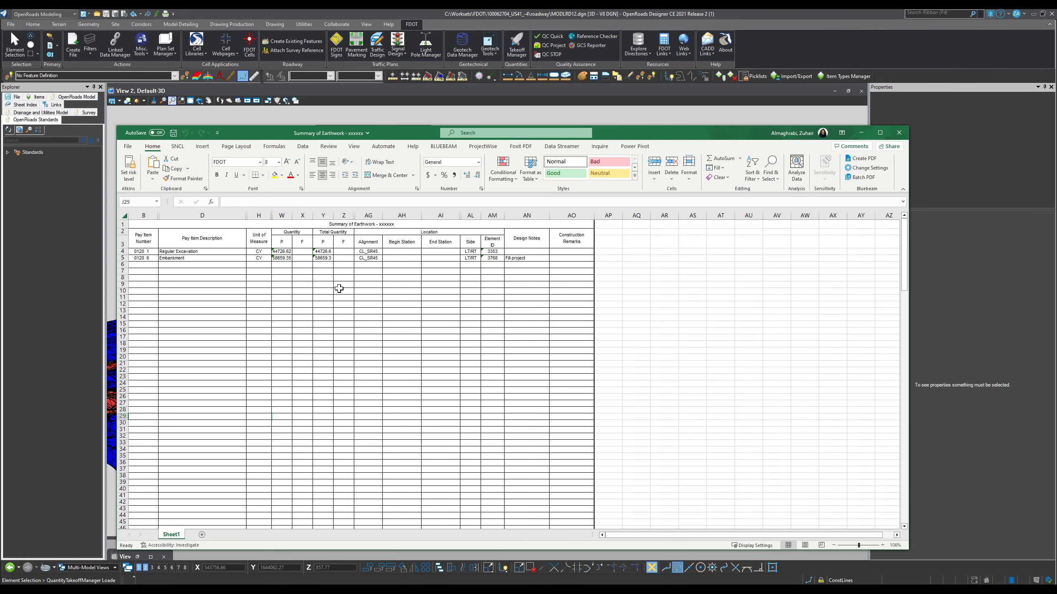
Review the pay item rows in the Summary of Earthwork workbook, and close the workbook and Quantity Takeoff Manager.
{"action": "left_click", "coordinate": [226, 290]}
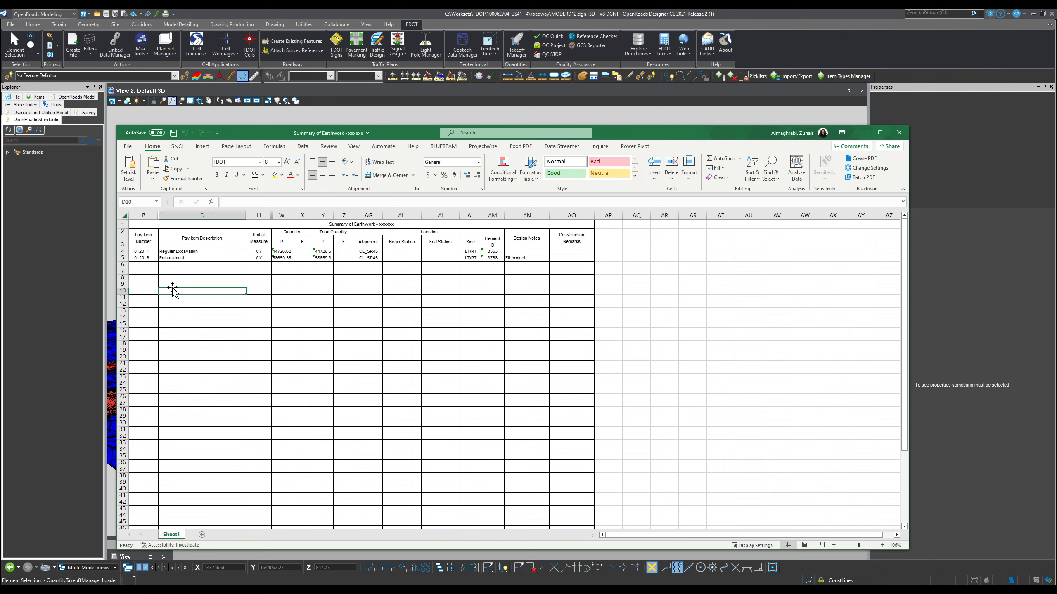
{"action": "left_click", "coordinate": [254, 285]}
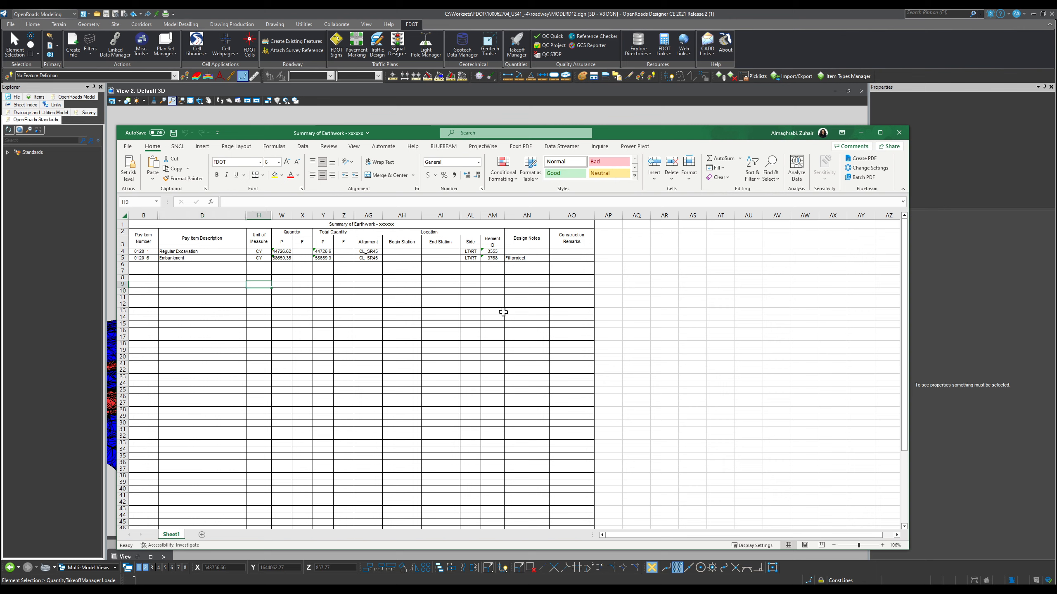
{"action": "left_click", "coordinate": [898, 133]}
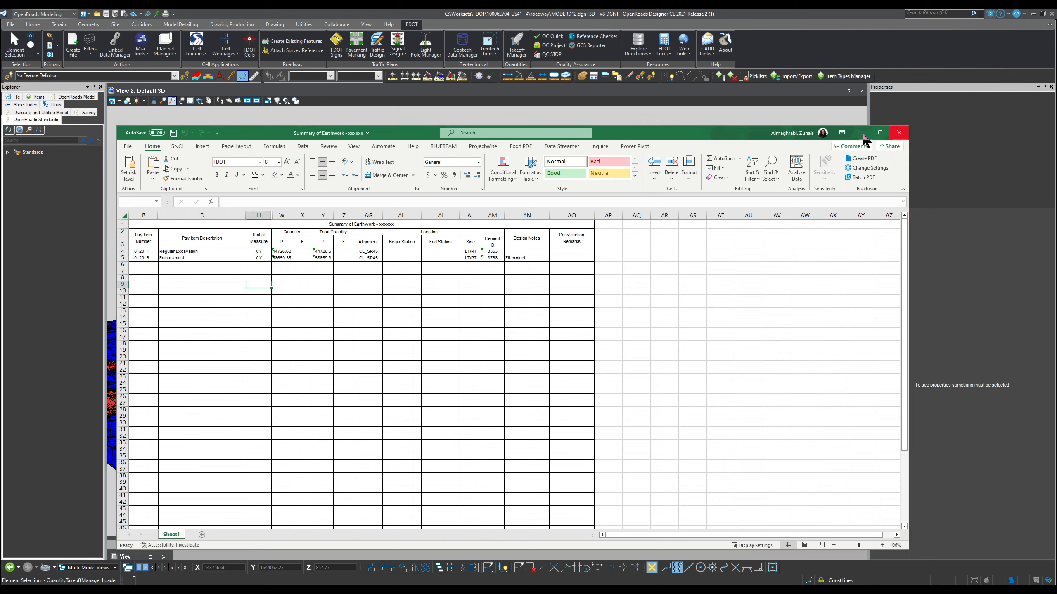
{"action": "left_click", "coordinate": [528, 312]}
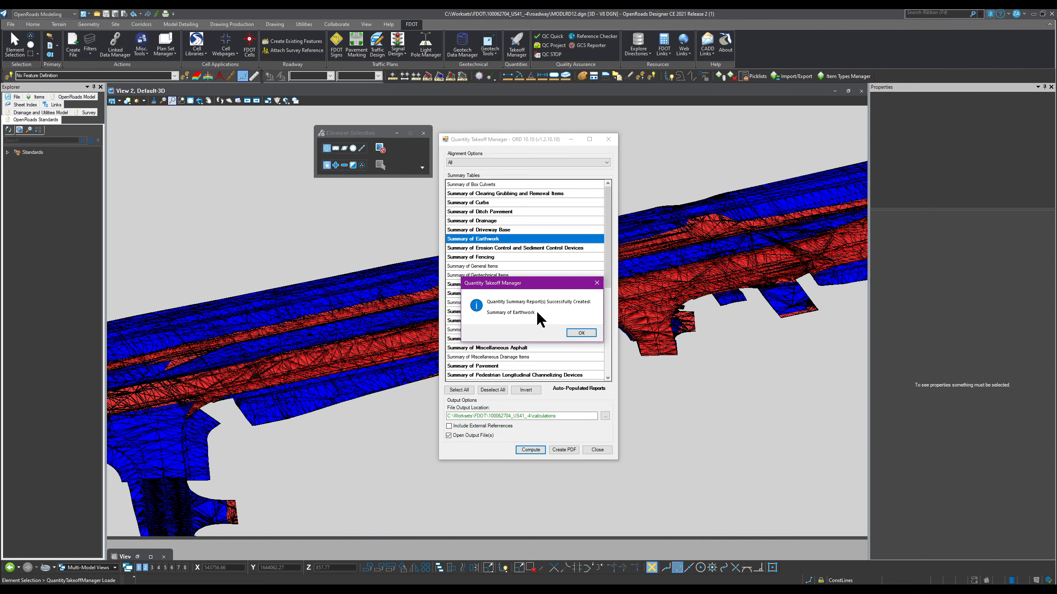
{"action": "left_click", "coordinate": [579, 333]}
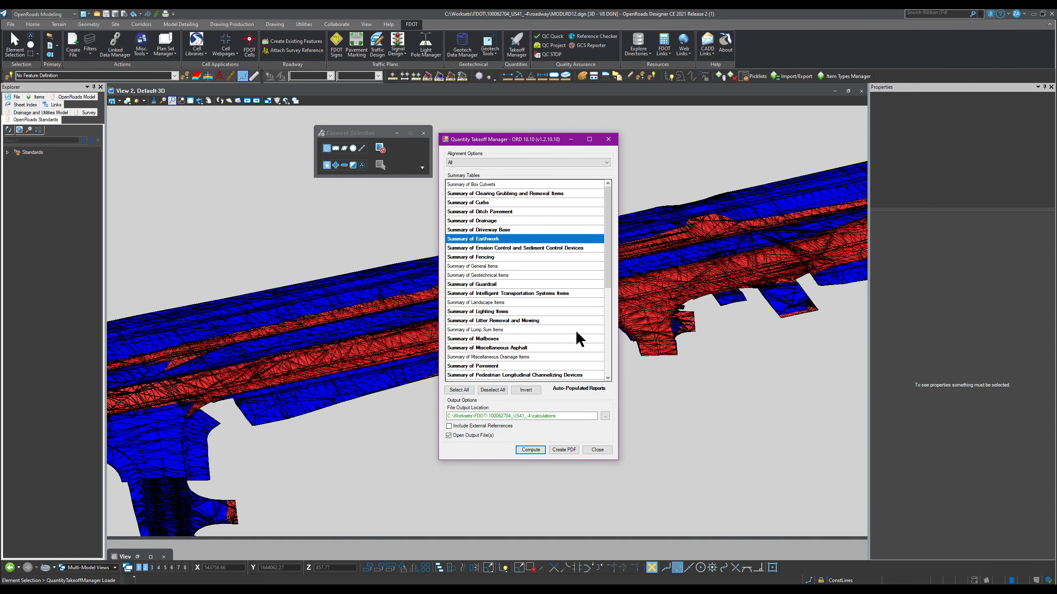
{"action": "left_click", "coordinate": [609, 140]}
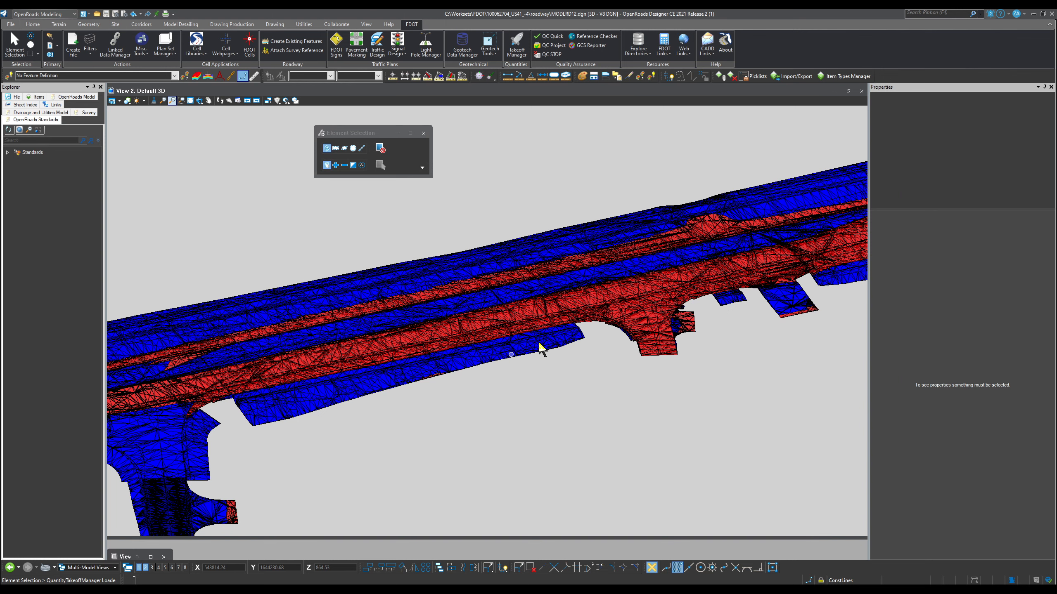
Save the design file and switch to ProjectWise Explorer, placing its window beside the local Calculations folder.
{"action": "scroll", "coordinate": [540, 348], "scroll_direction": "down", "scroll_amount": 2}
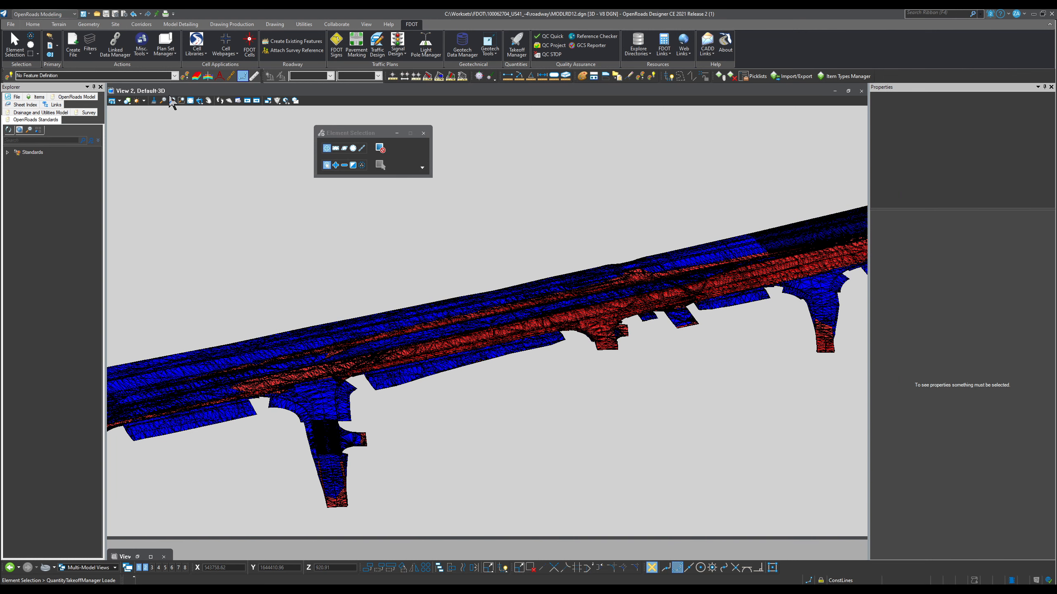
{"action": "left_click", "coordinate": [106, 13]}
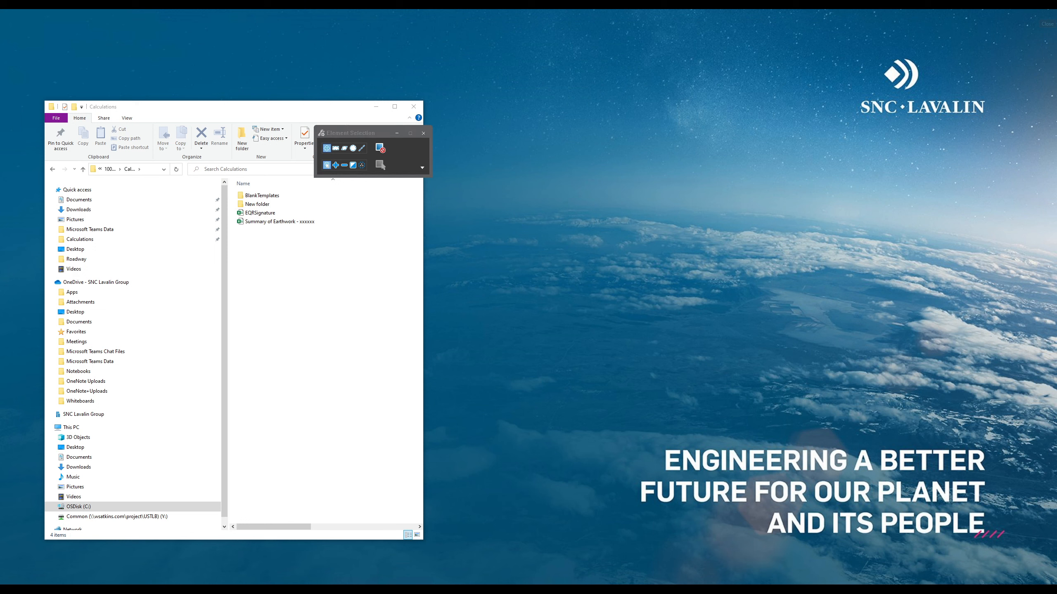
{"action": "mouse_move", "coordinate": [432, 589]}
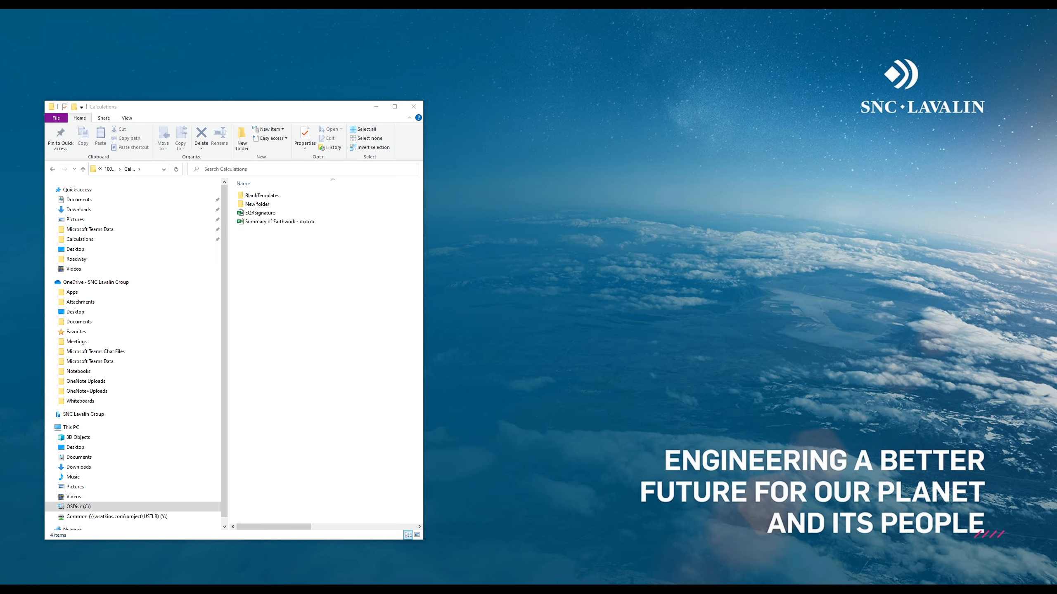
{"action": "left_click", "coordinate": [333, 575]}
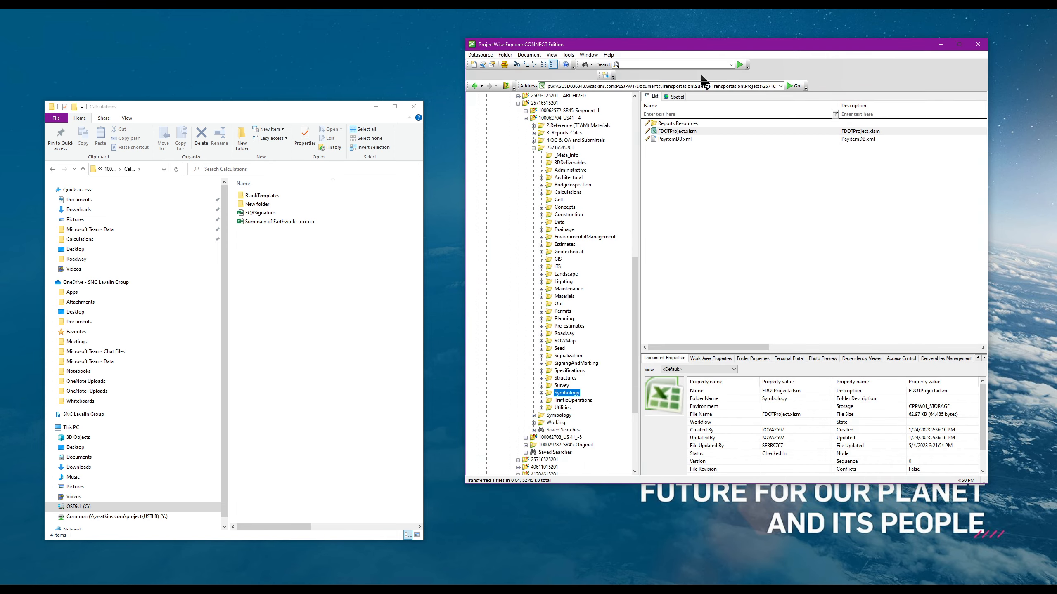
{"action": "left_click_drag", "start_coordinate": [710, 48], "coordinate": [733, 97]}
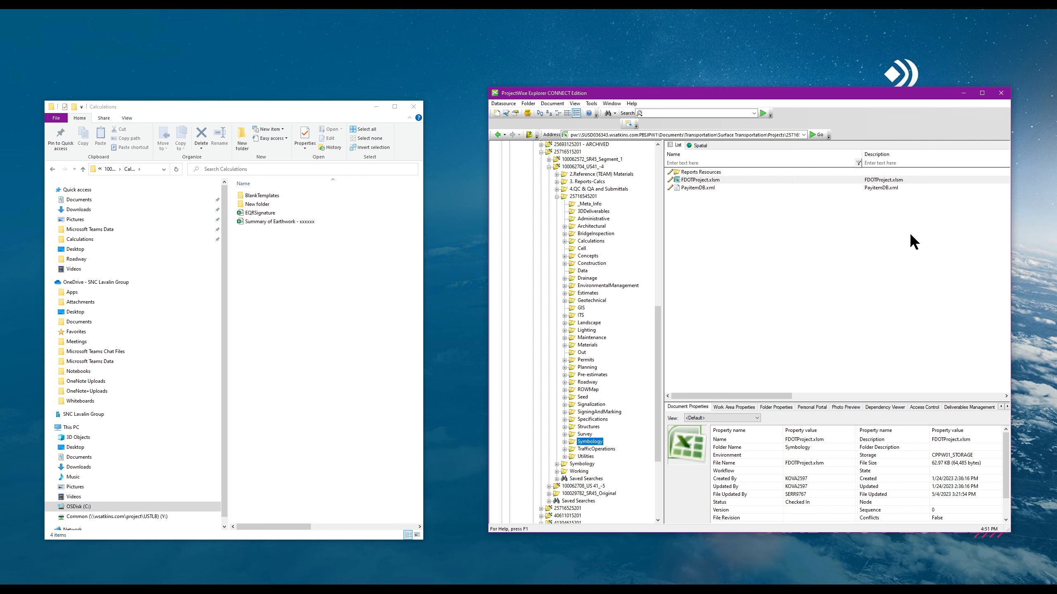
Open the project's local Symbology folder to compare it with the ProjectWise Symbology folder, dismissing the chat notification.
{"action": "left_click", "coordinate": [84, 168]}
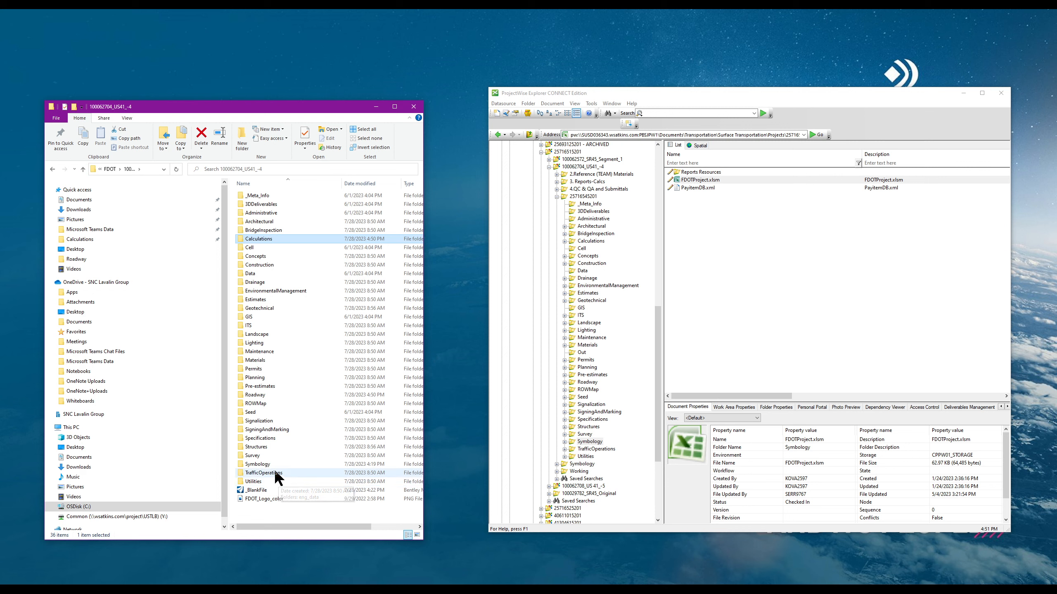
{"action": "double_click", "coordinate": [272, 465]}
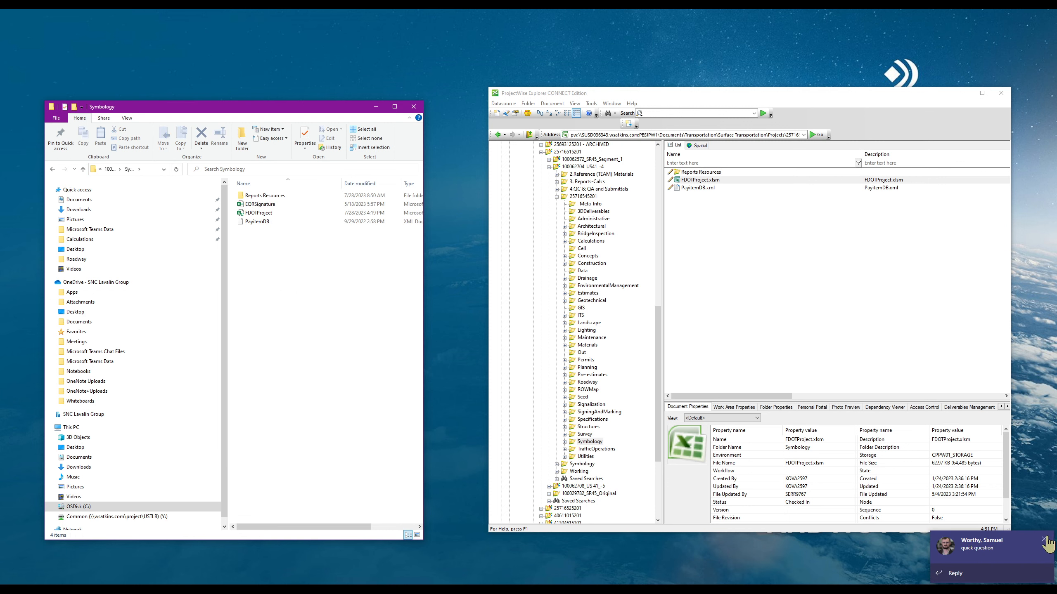
{"action": "left_click", "coordinate": [1044, 537]}
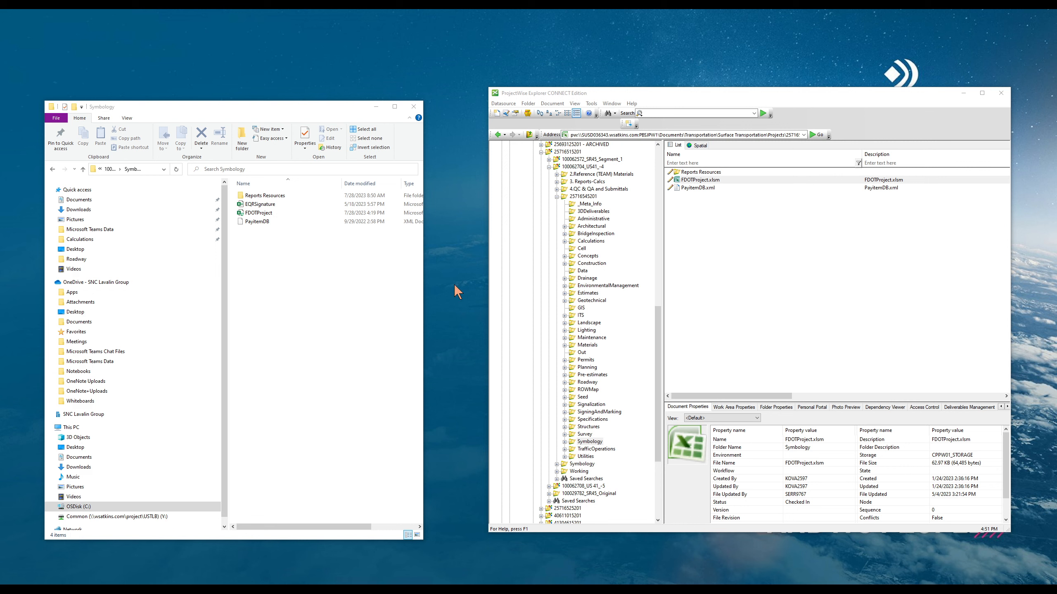
Open the Calculations folder both locally and in ProjectWise to compare their report files, dismissing the chat notification.
{"action": "left_click", "coordinate": [83, 169]}
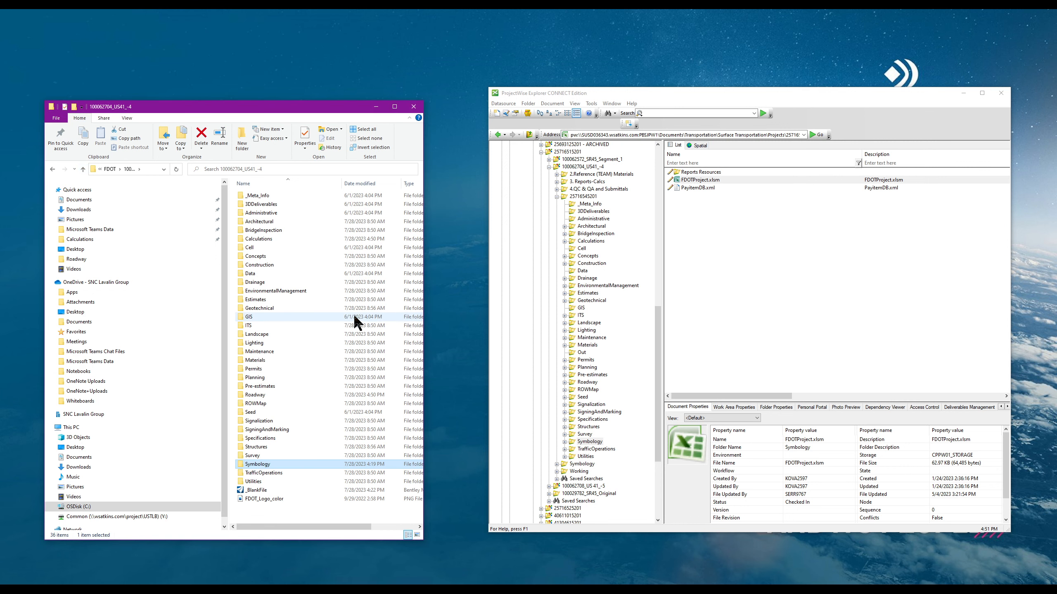
{"action": "double_click", "coordinate": [278, 235]}
{"action": "left_click", "coordinate": [593, 241]}
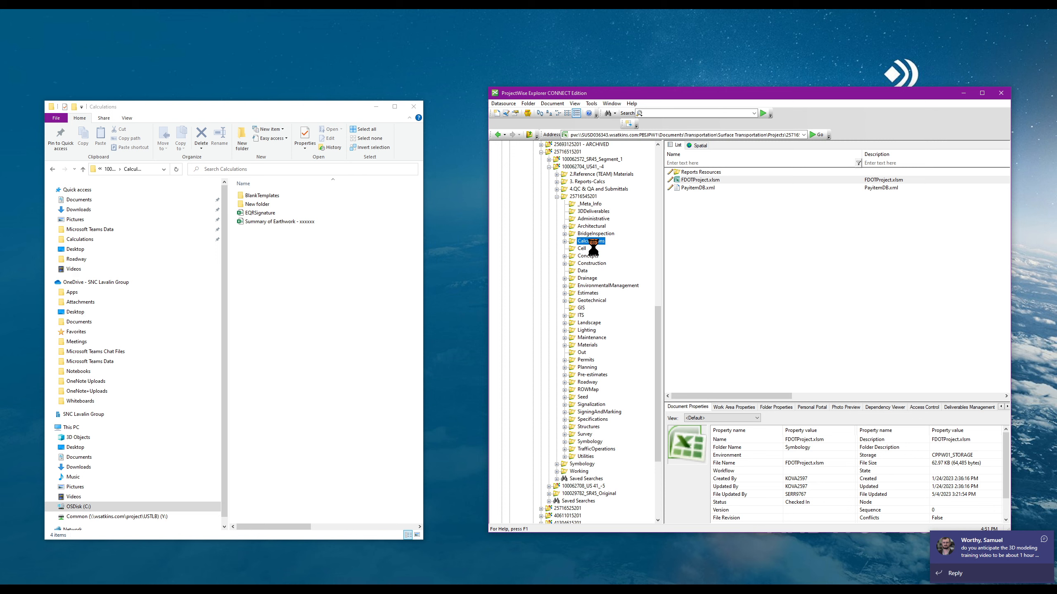
{"action": "left_click", "coordinate": [1044, 540]}
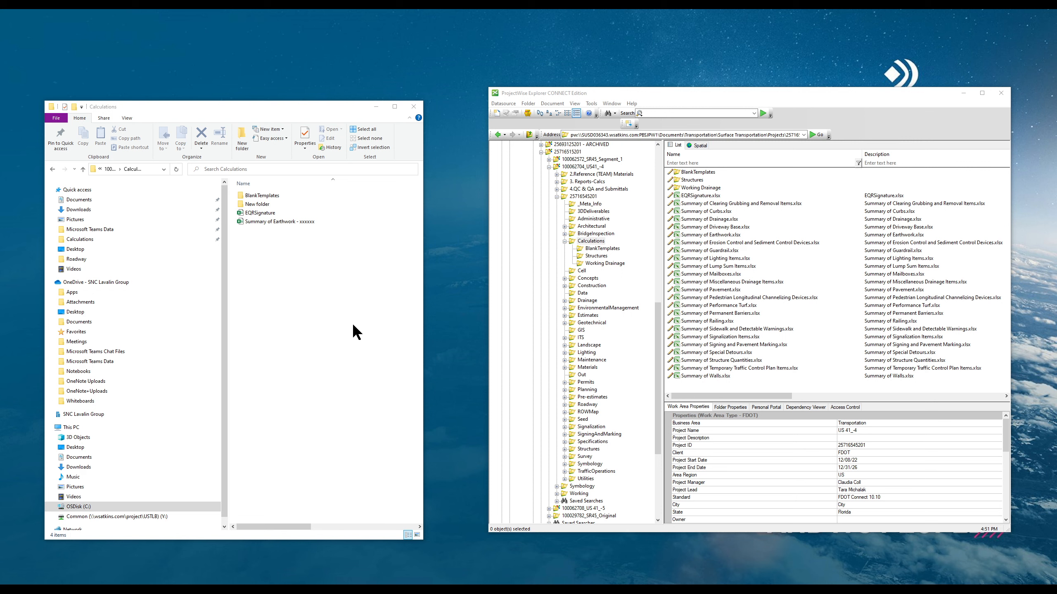
Open the Roadway folder locally and in ProjectWise, and locate local MODLRD12 and ProjectWise MODLRD011.dgn, described as Roadway 3D Earthwork.
{"action": "left_click", "coordinate": [83, 169]}
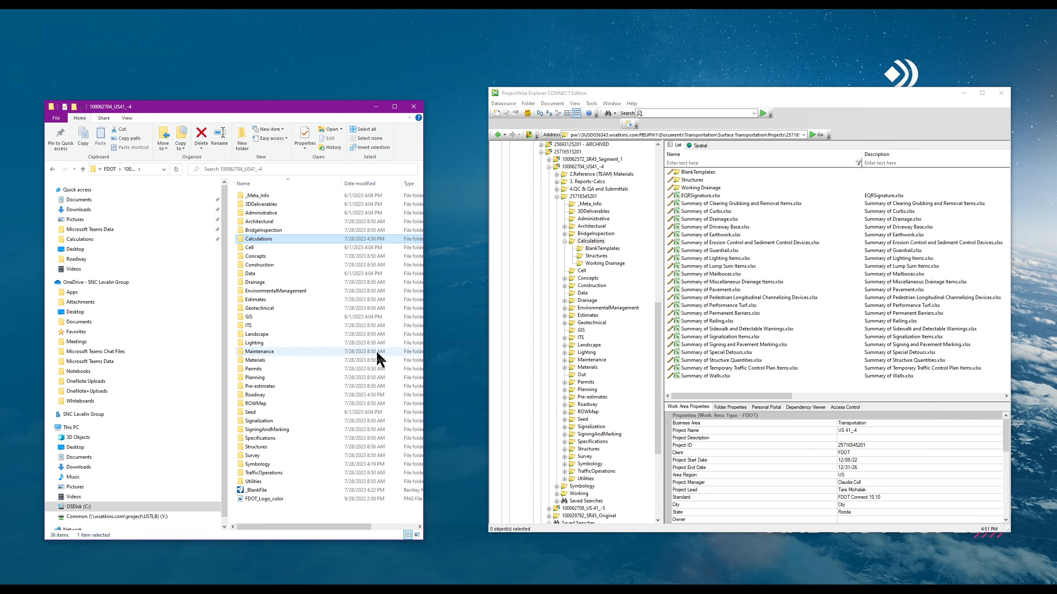
{"action": "double_click", "coordinate": [266, 395]}
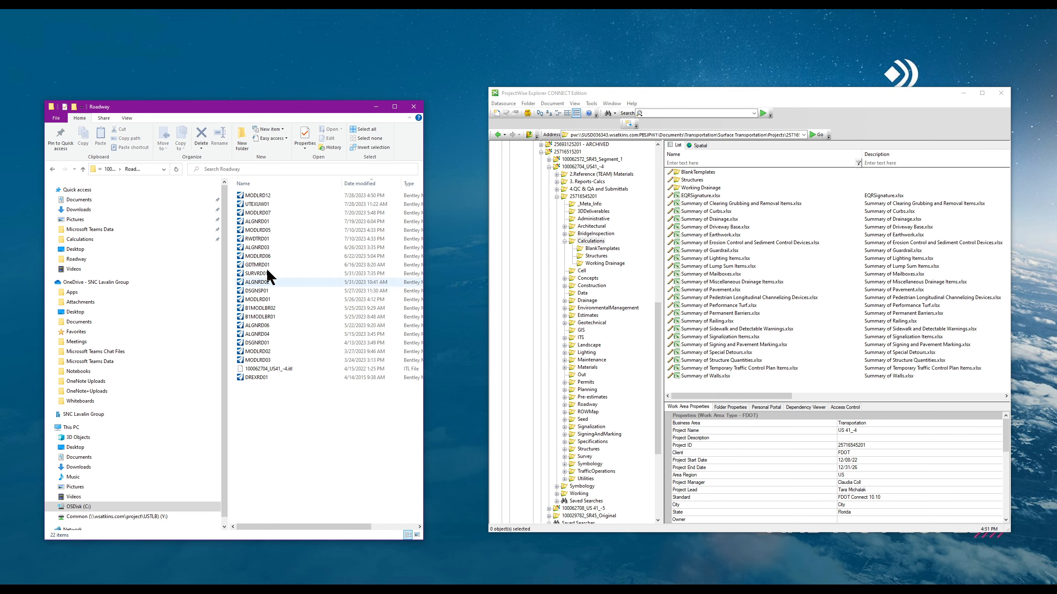
{"action": "left_click", "coordinate": [279, 195]}
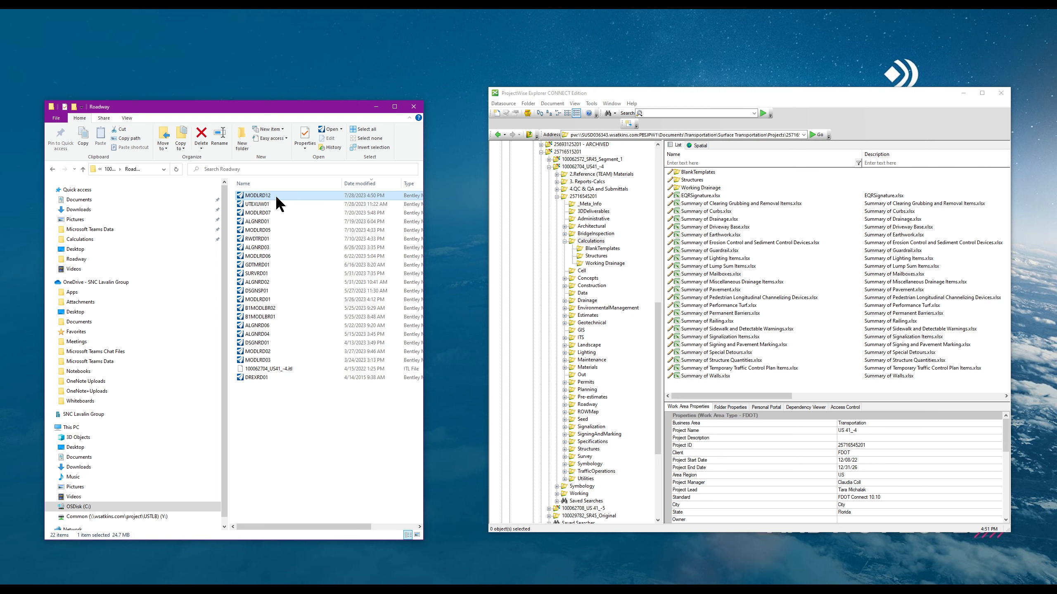
{"action": "left_click", "coordinate": [589, 405]}
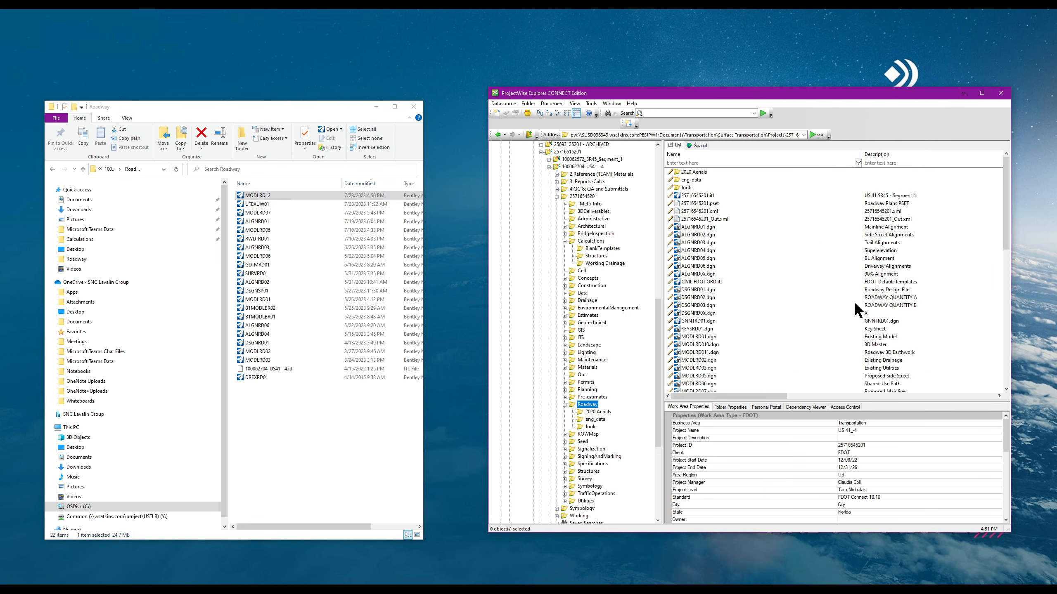
{"action": "left_click", "coordinate": [862, 353]}
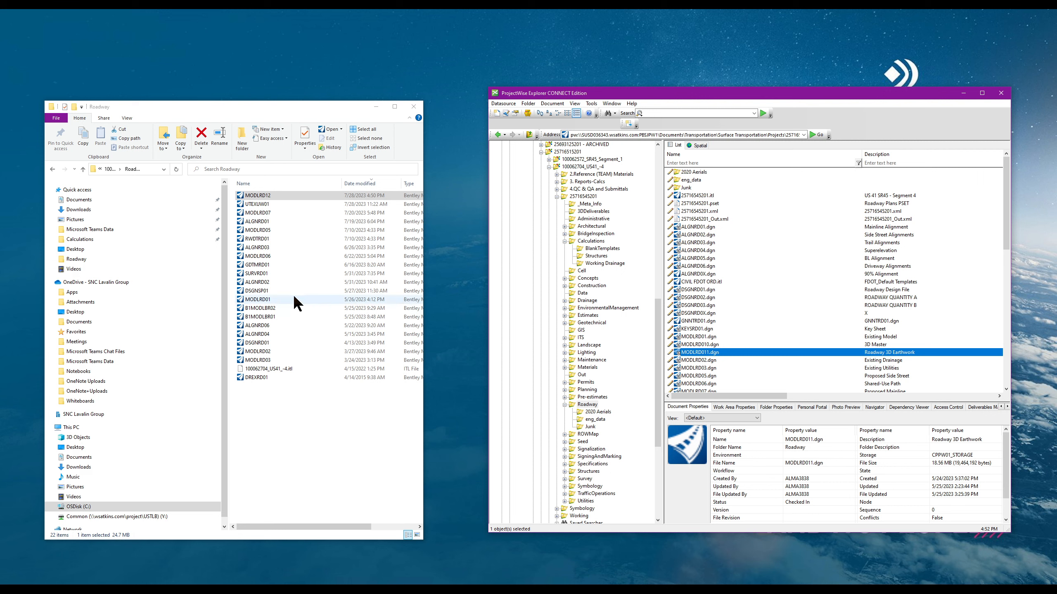
Try to copy the local MODLRD05 file into the ProjectWise Roadway folder, and cancel at the choice of duplicate-name action.
{"action": "left_click", "coordinate": [274, 230]}
{"action": "left_click", "coordinate": [282, 343]}
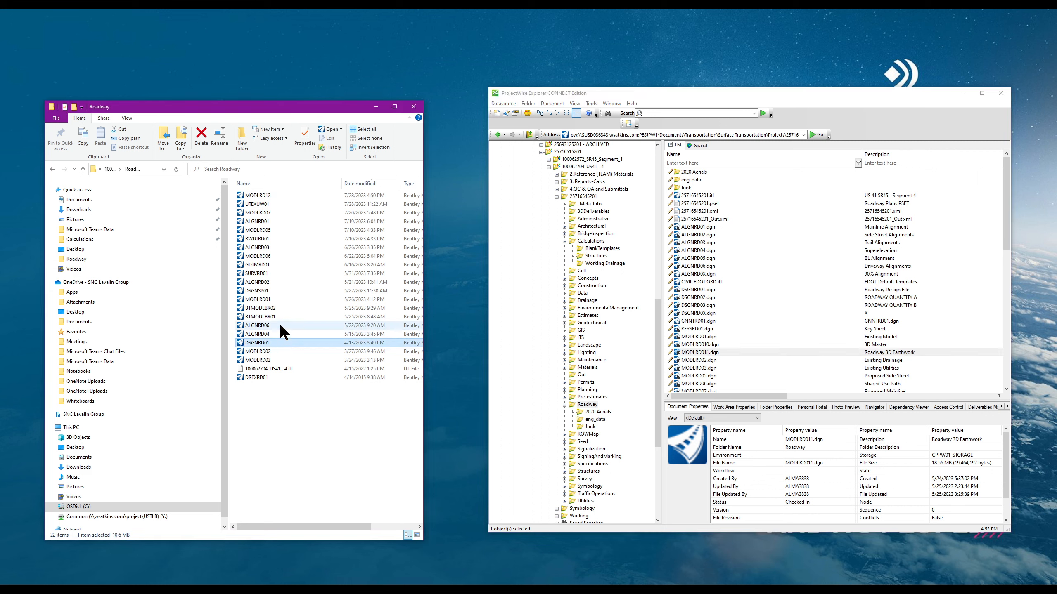
{"action": "left_click", "coordinate": [279, 315]}
{"action": "left_click", "coordinate": [278, 213]}
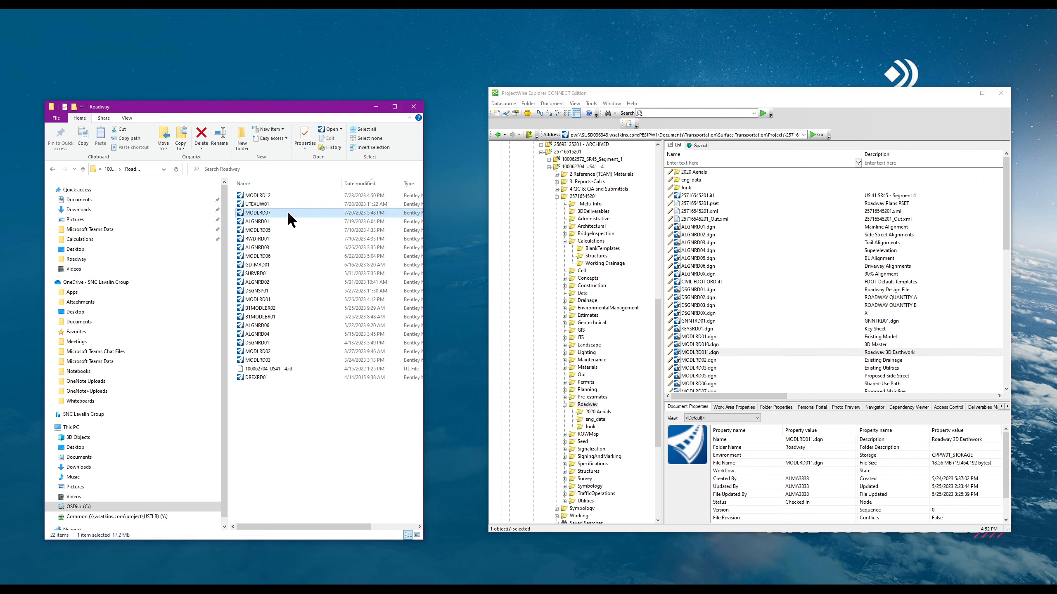
{"action": "left_click", "coordinate": [283, 231]}
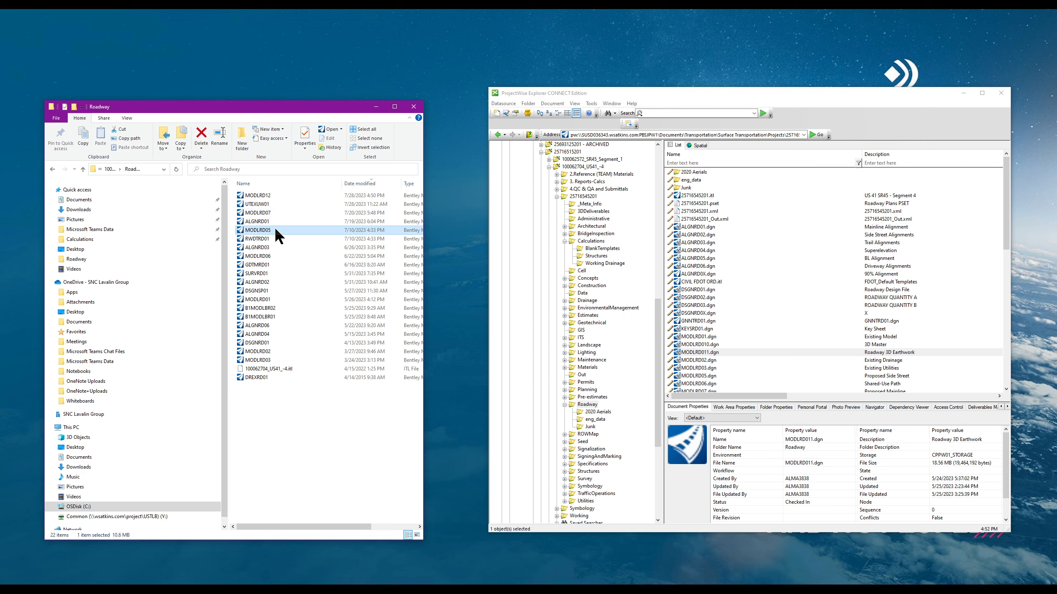
{"action": "left_click_drag", "start_coordinate": [757, 310], "coordinate": [777, 317]}
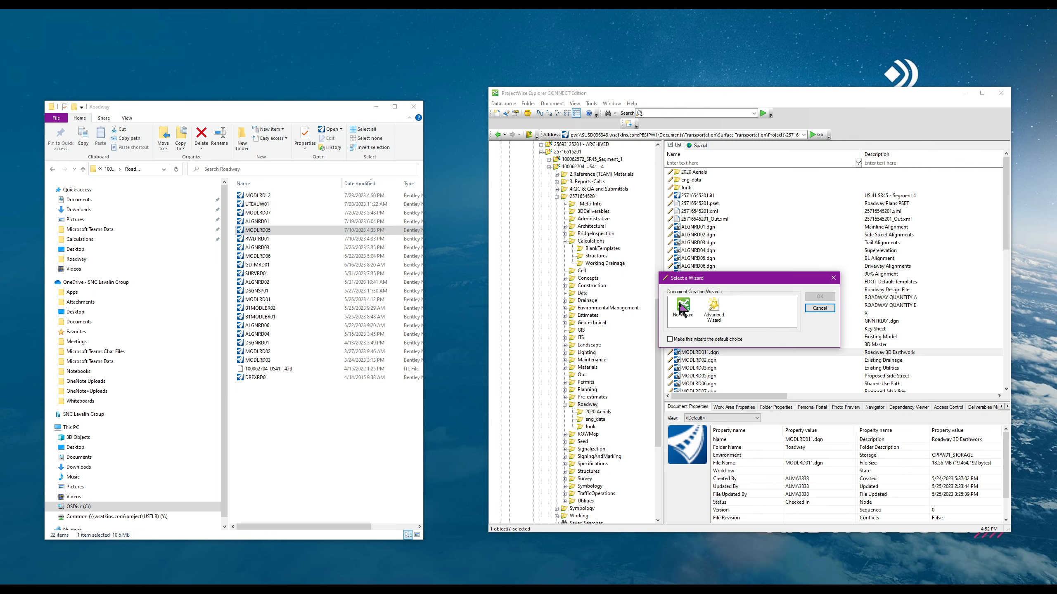
{"action": "left_click", "coordinate": [822, 297]}
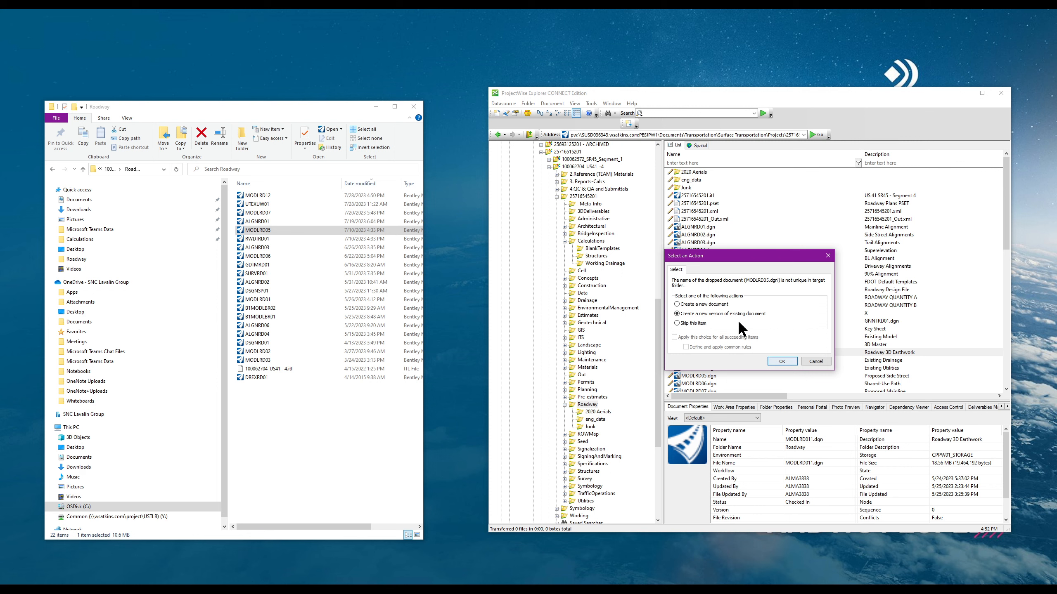
{"action": "left_click", "coordinate": [820, 358]}
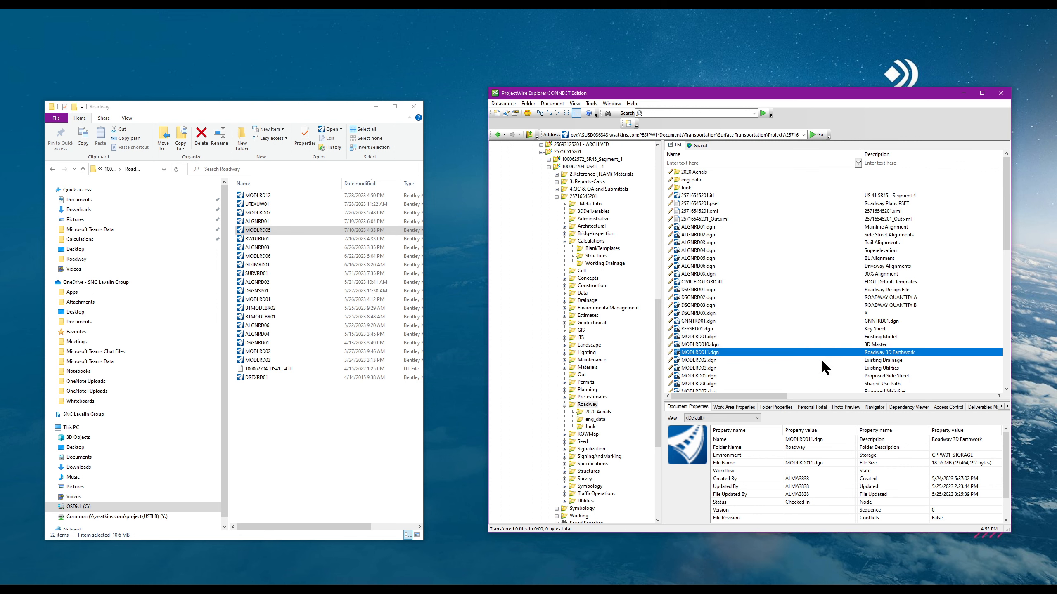
Close ProjectWise Explorer and the local Roadway folder window.
{"action": "left_click", "coordinate": [324, 428]}
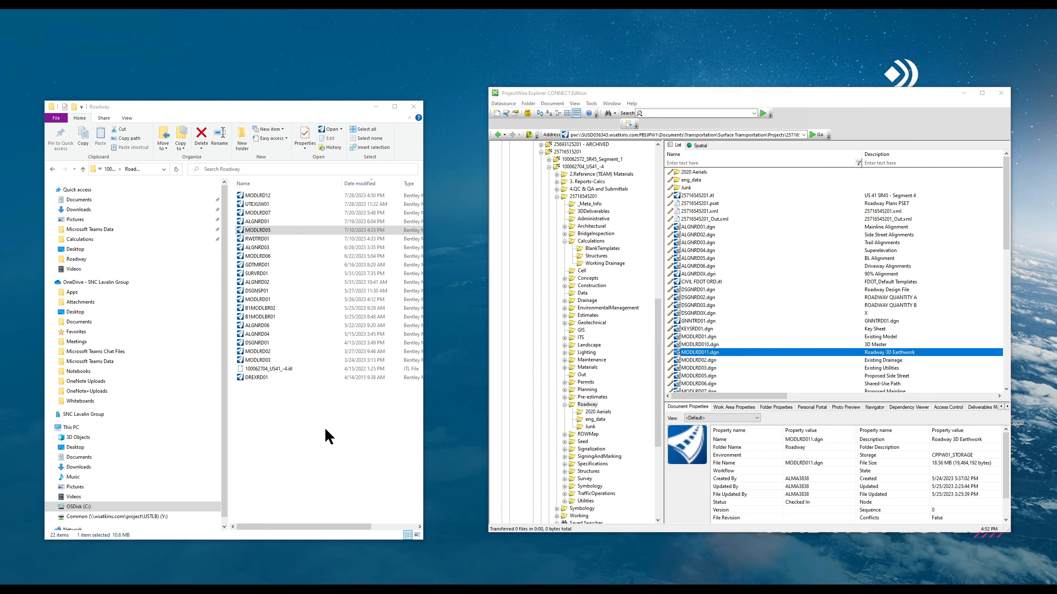
{"action": "left_click", "coordinate": [997, 100]}
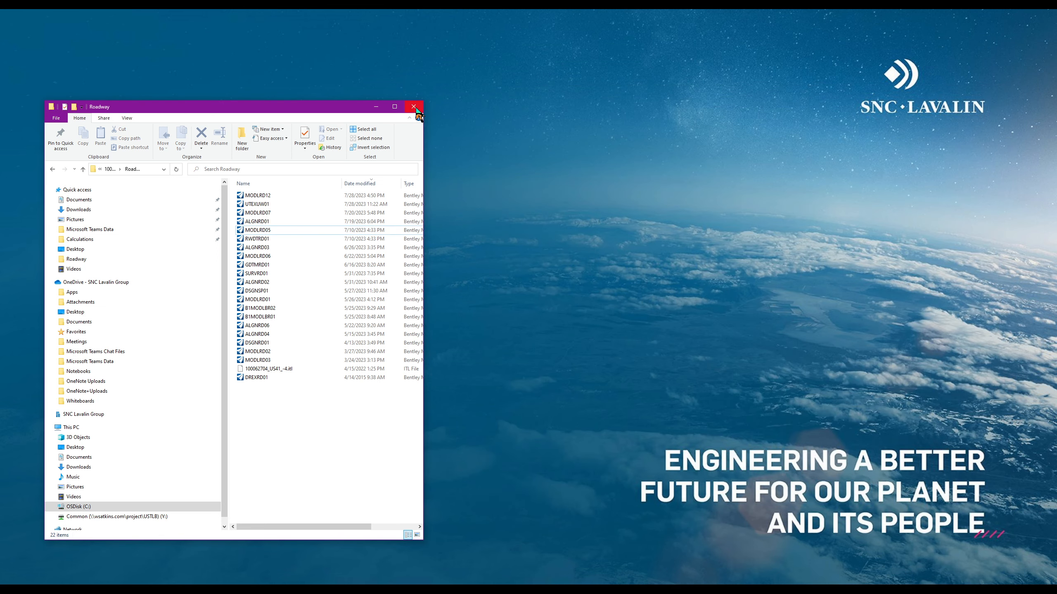
{"action": "left_click", "coordinate": [414, 107]}
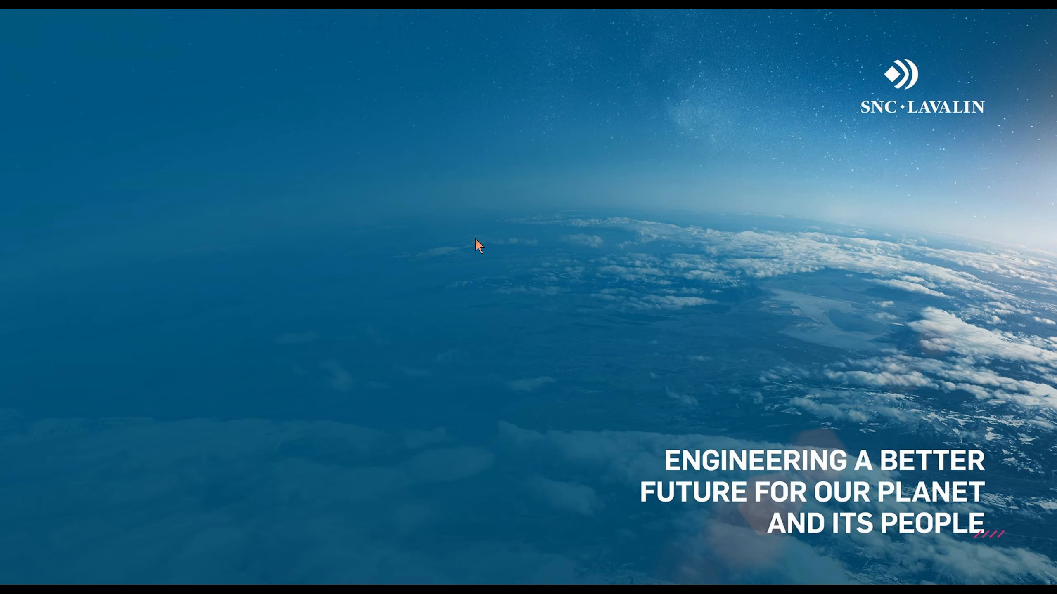